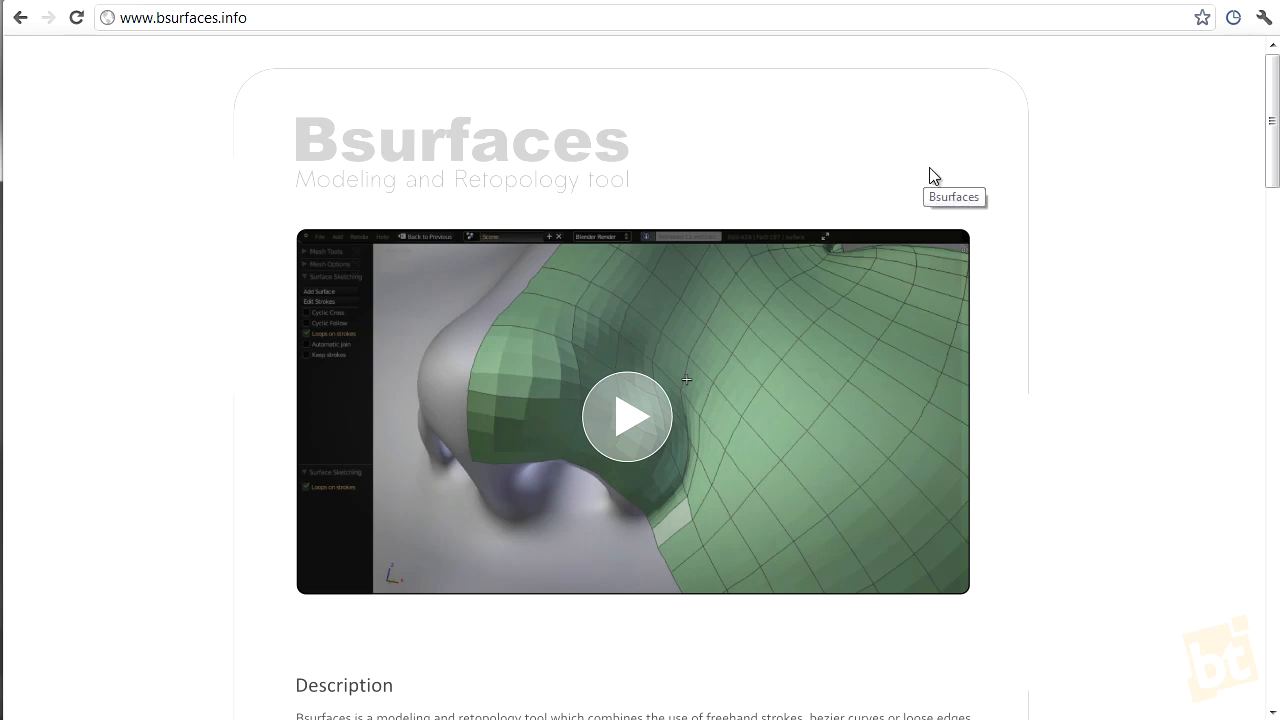
# - Read through the Bsurfaces website's description, v1.5 features, known issues, installation notes and purchase options
pyautogui.scroll(-4, 929, 171)
pyautogui.scroll(4, 591, 180)
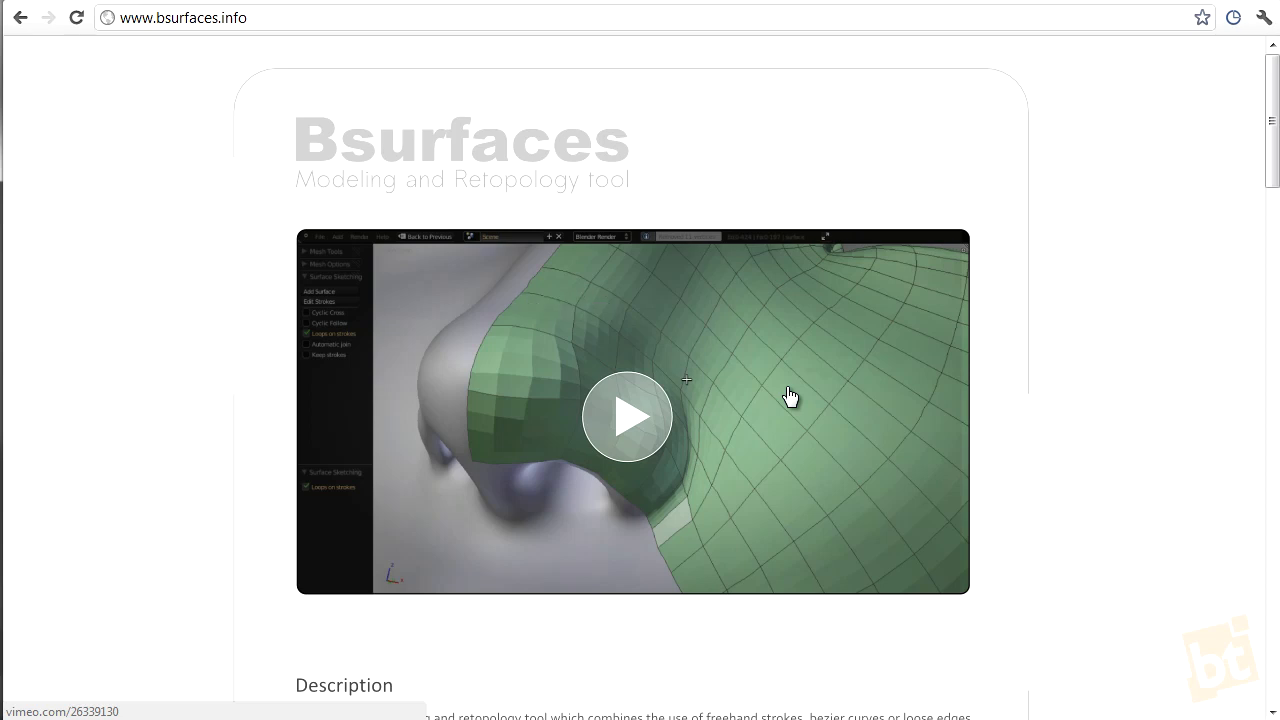
pyautogui.scroll(-7, 789, 397)
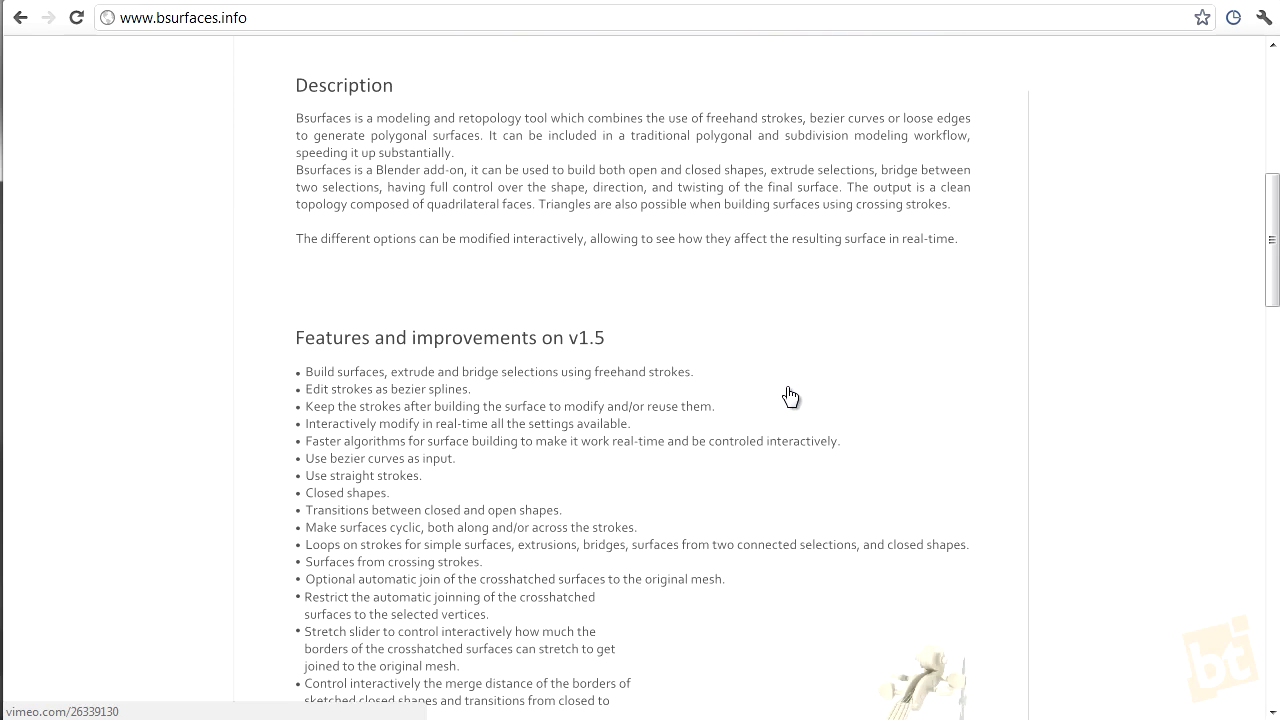
pyautogui.scroll(-3, 789, 397)
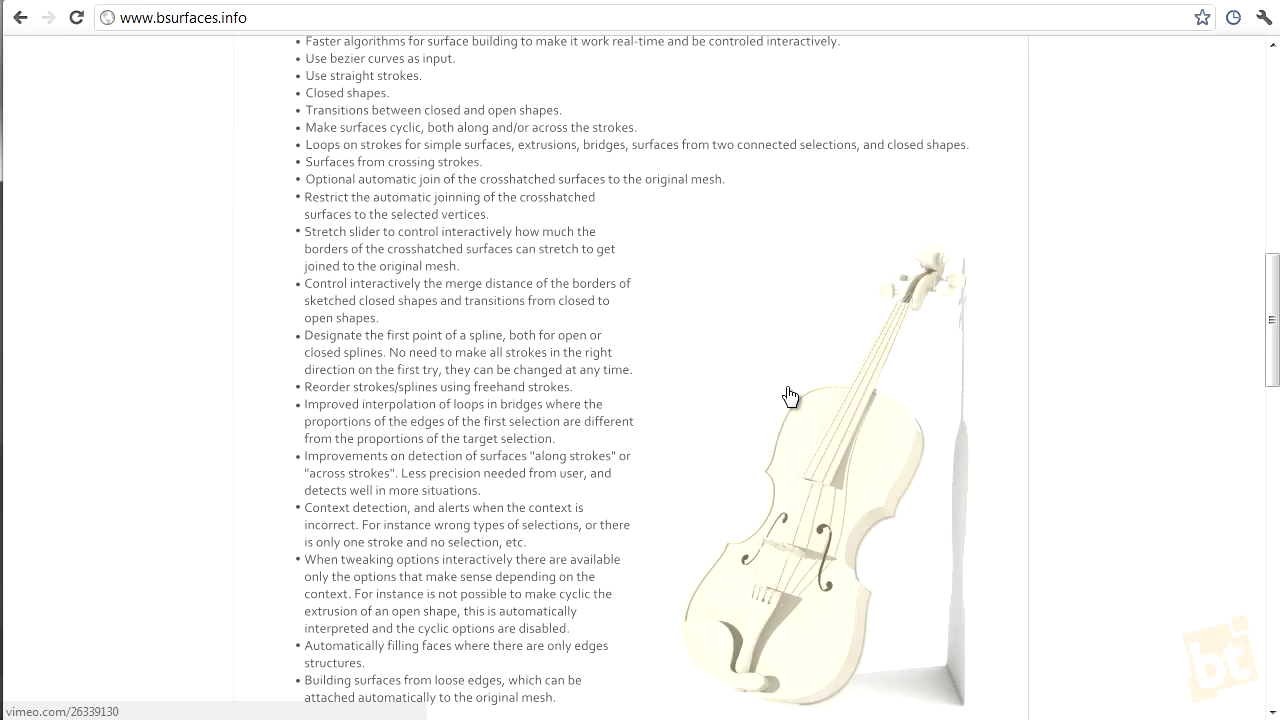
pyautogui.scroll(-2, 789, 397)
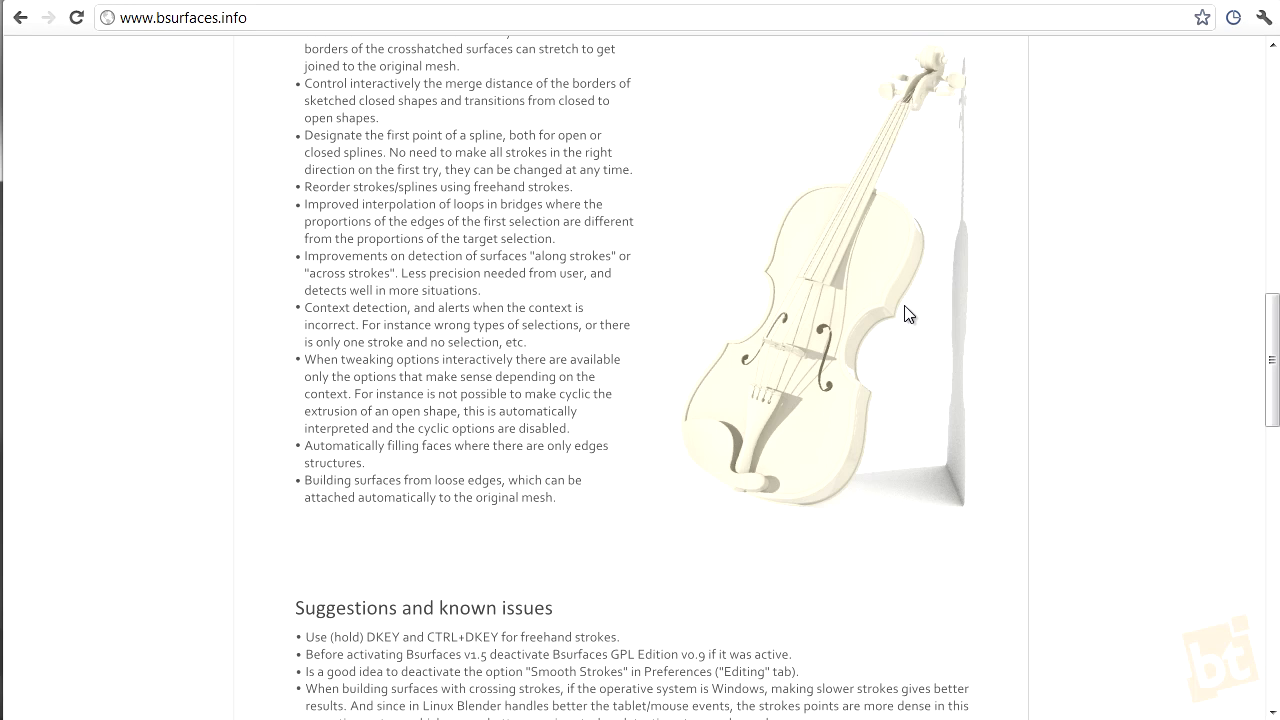
pyautogui.scroll(-8, 908, 313)
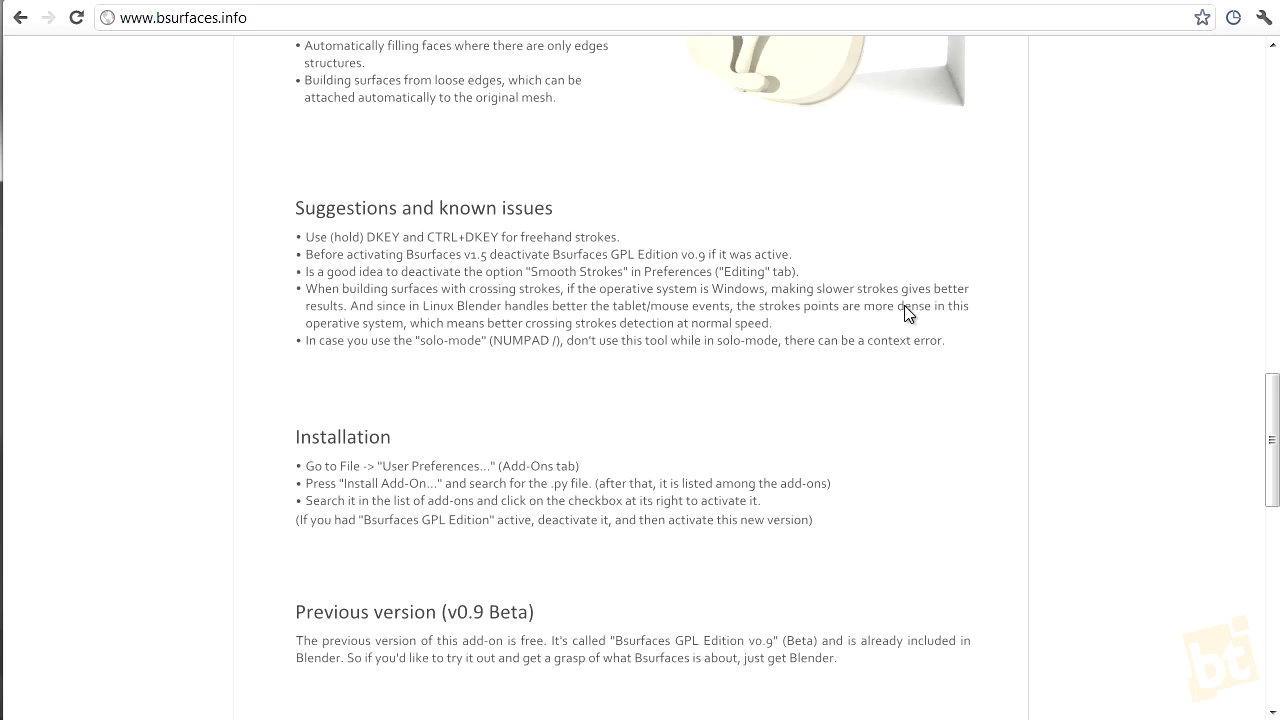
pyautogui.scroll(-5, 666, 331)
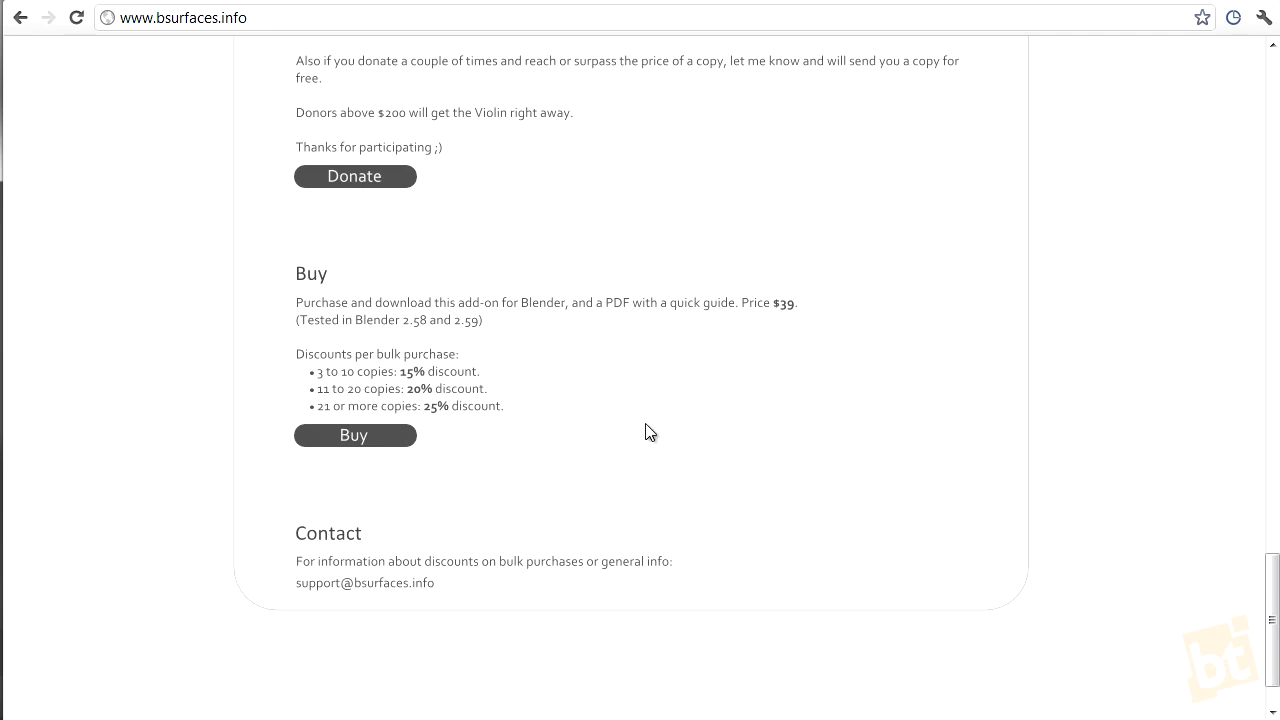
pyautogui.scroll(2, 646, 431)
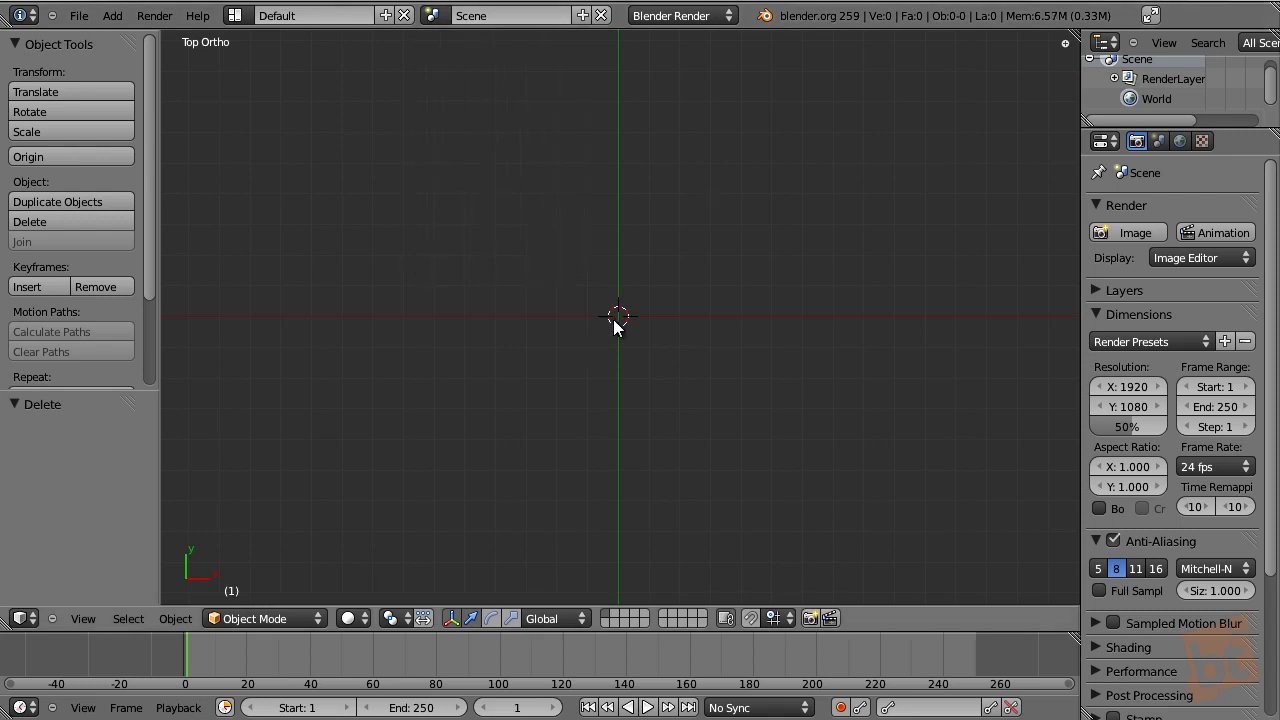
# - Switch to Blender and inspect the details of the Bsurfaces and Bsurfaces GPL Edition mesh add-ons in the user preferences
pyautogui.hotkey('ctrl', 'alt', 'u')
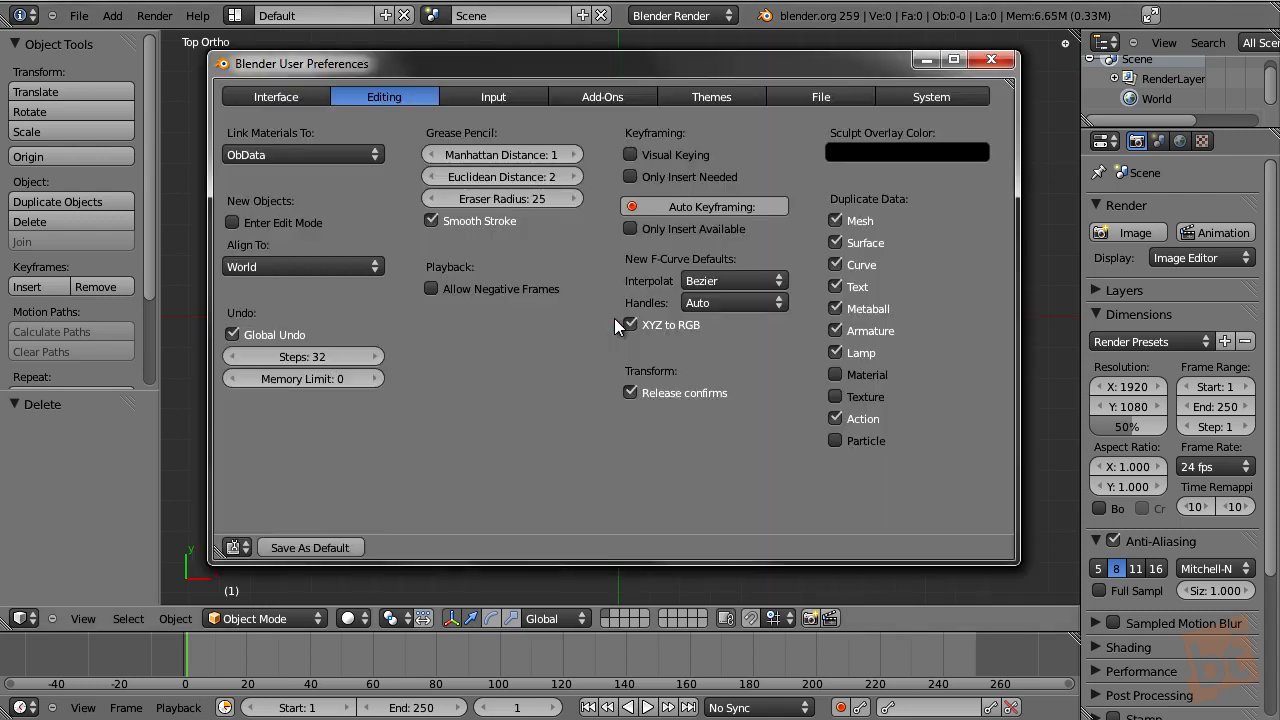
pyautogui.moveTo(670, 59); pyautogui.dragTo(670, 71)
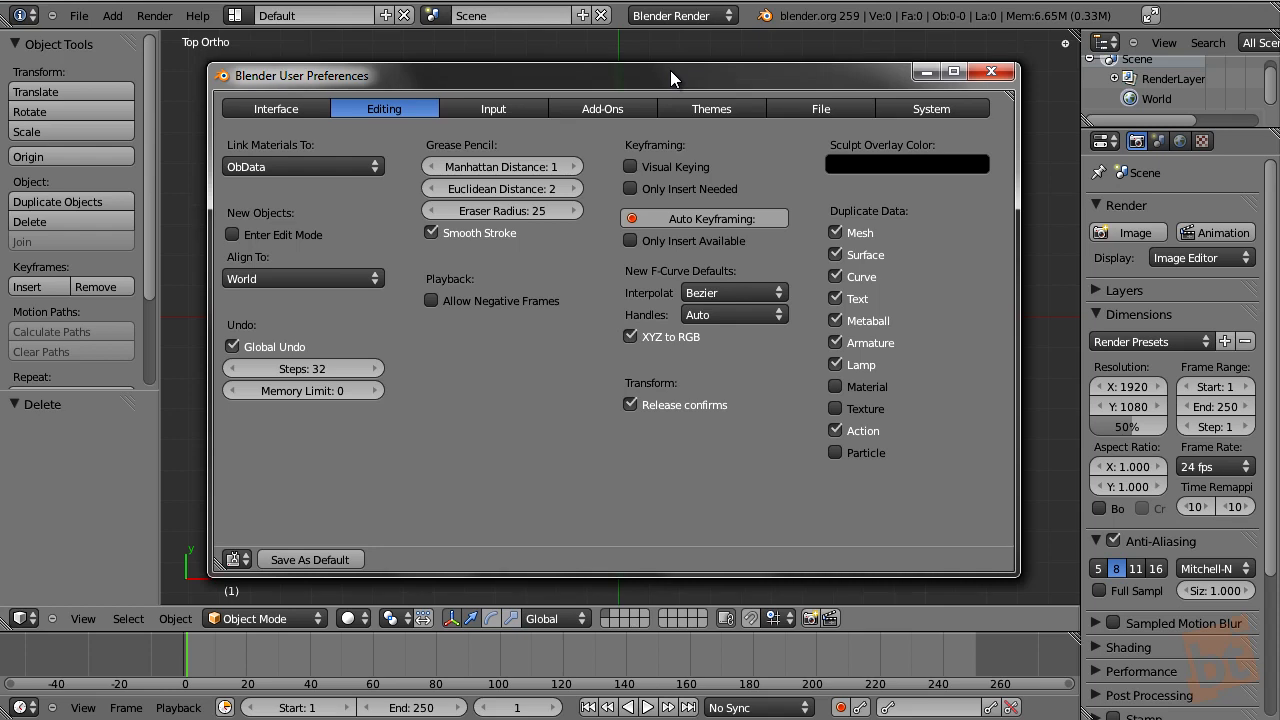
pyautogui.click(607, 111)
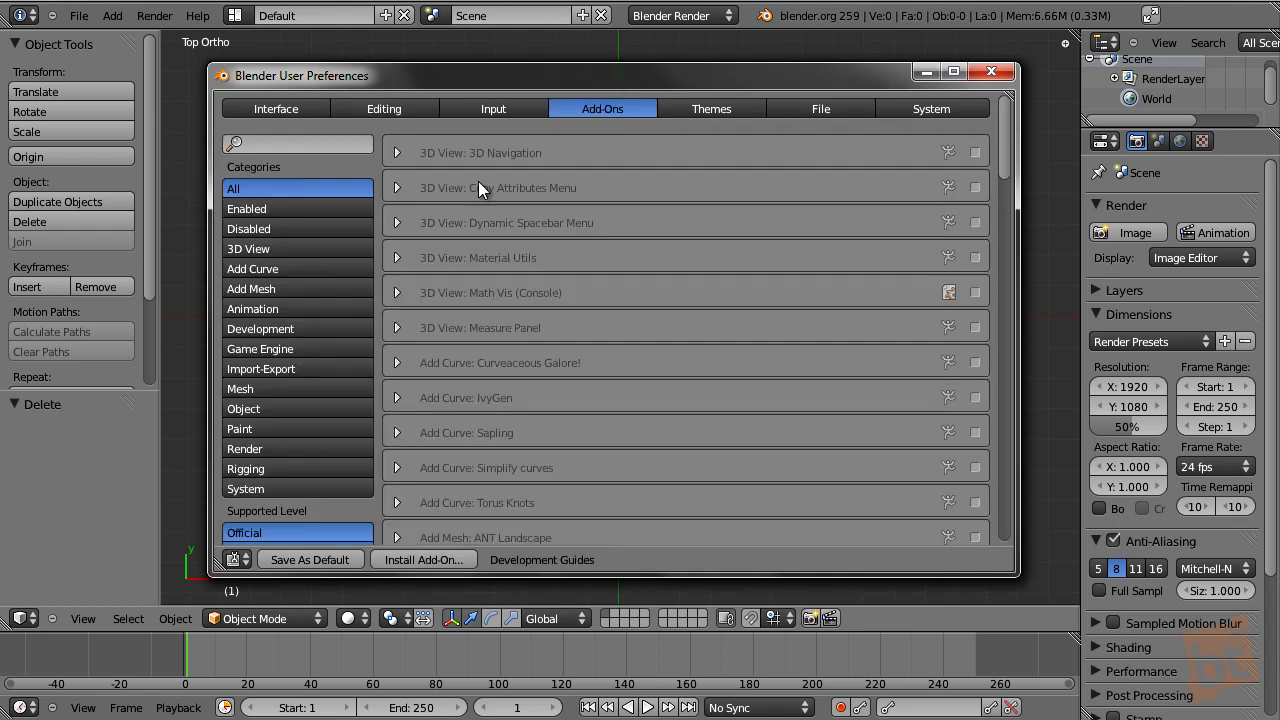
pyautogui.click(250, 391)
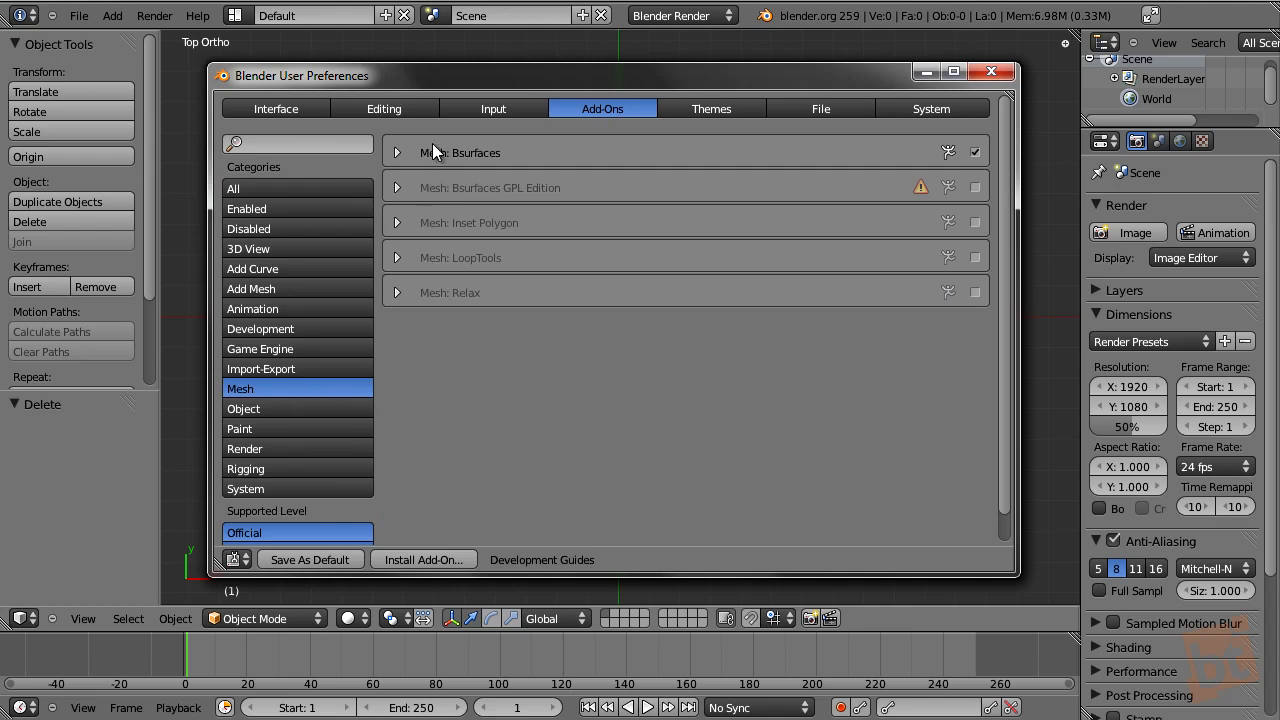
pyautogui.click(396, 153)
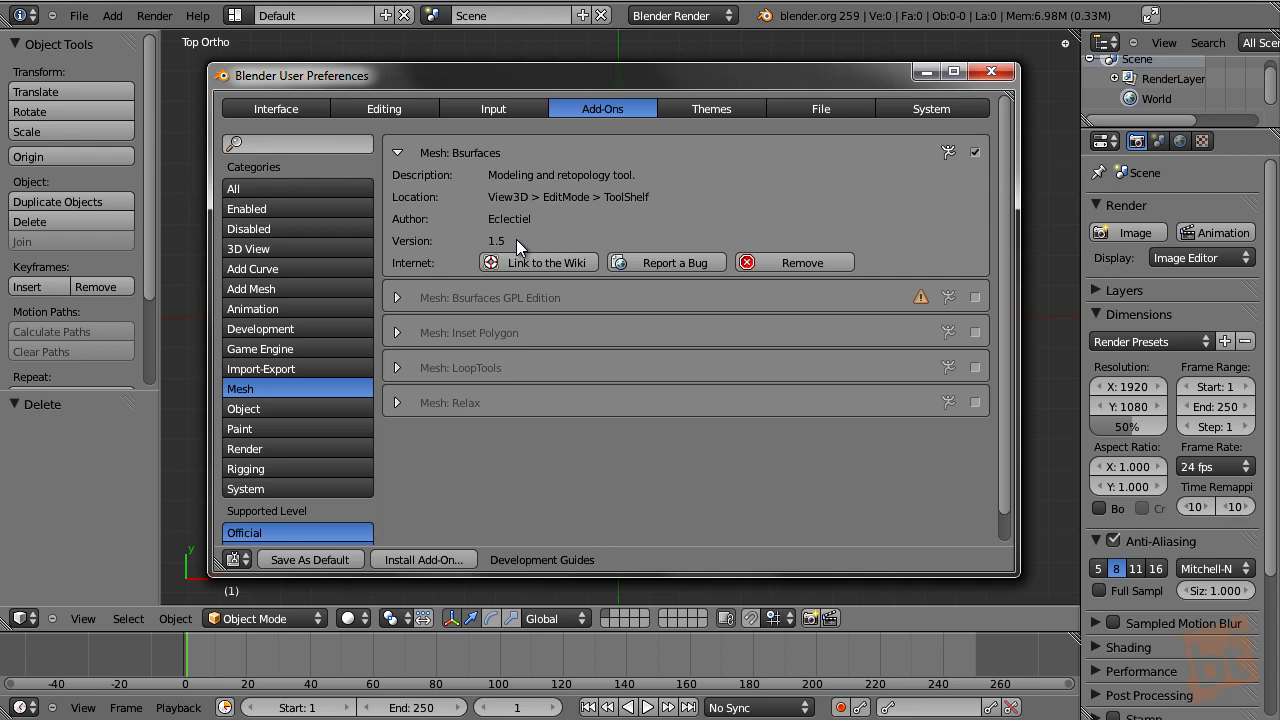
pyautogui.click(396, 298)
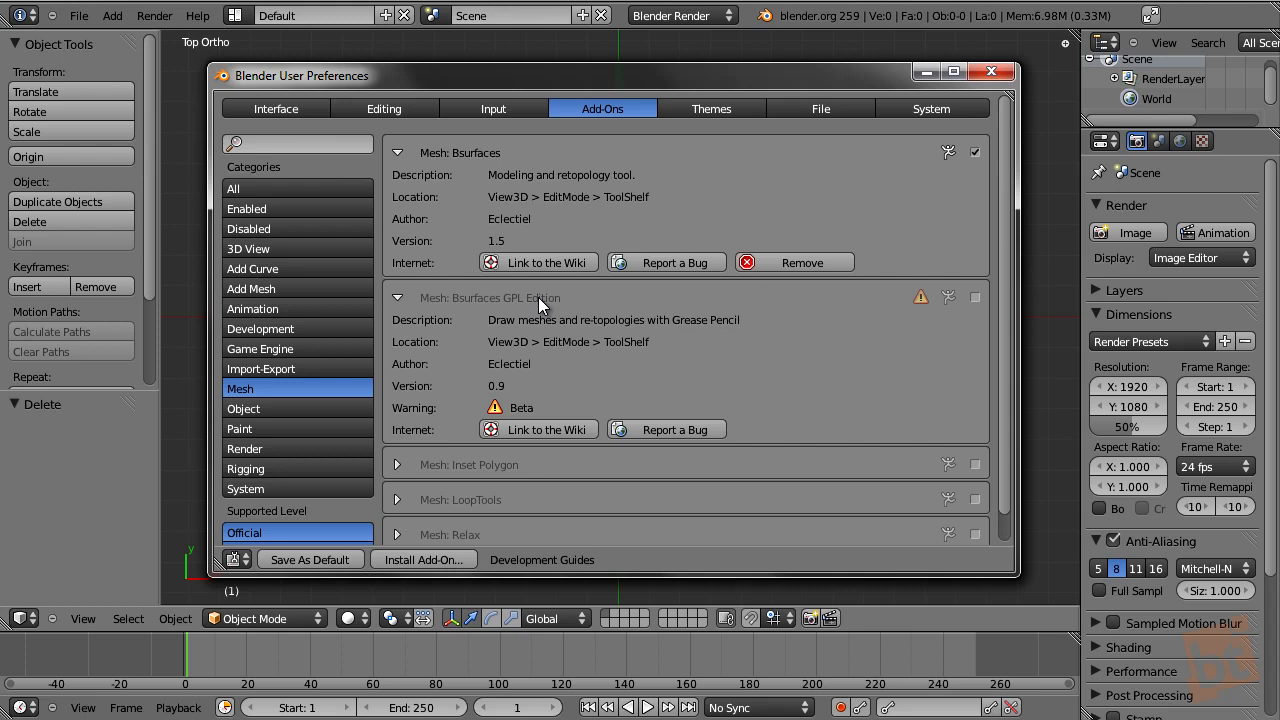
pyautogui.click(396, 296)
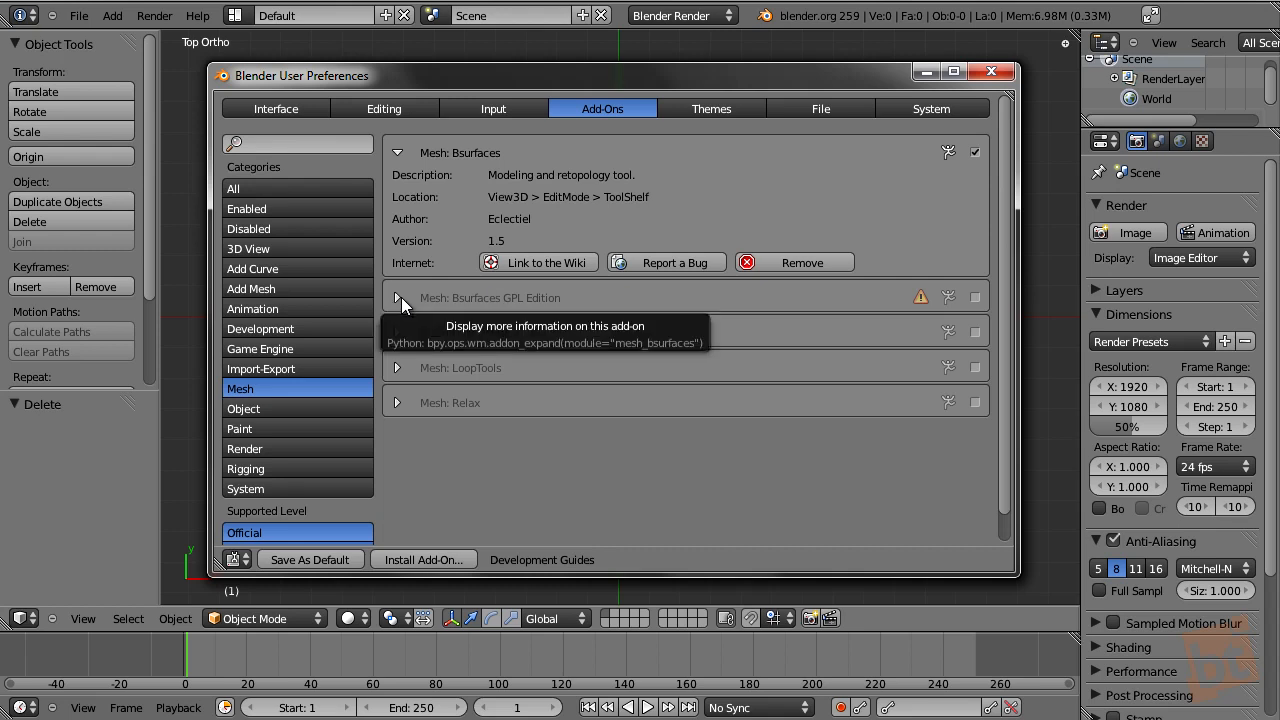
# - Turn off Smooth Stroke in the Grease Pencil editing preferences and close the preferences window
pyautogui.click(402, 107)
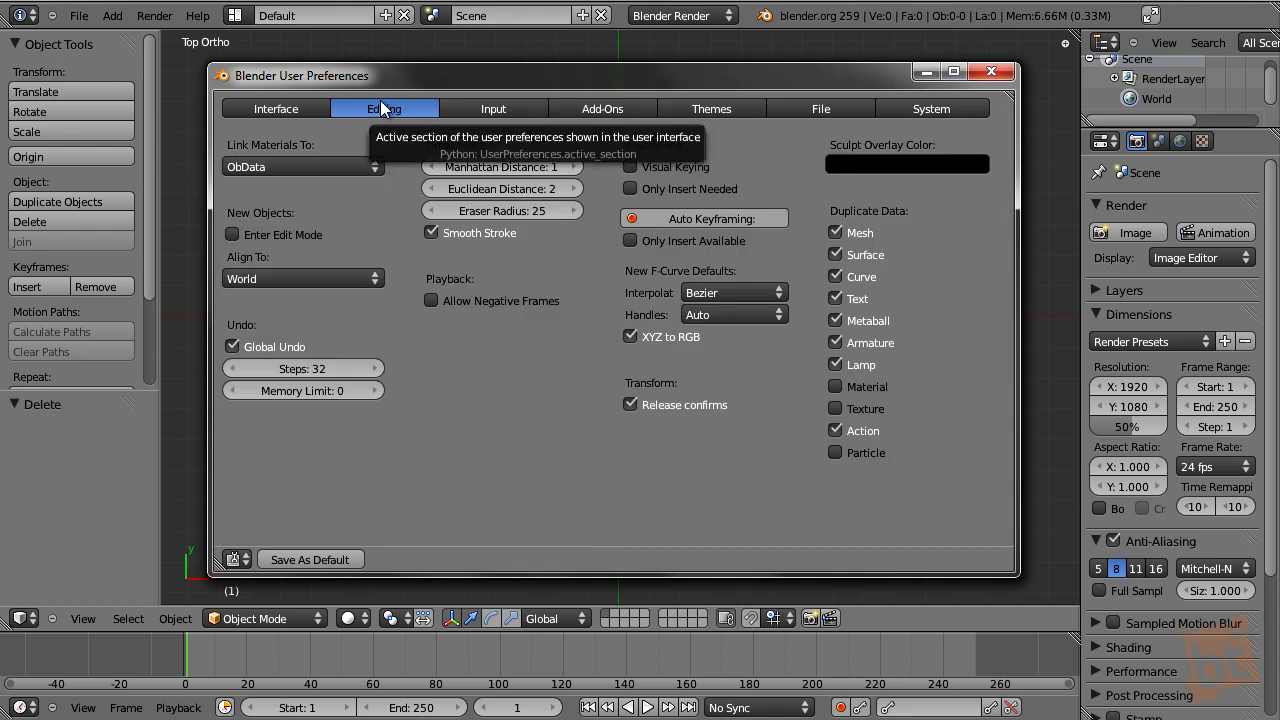
pyautogui.moveTo(395, 79)
pyautogui.mouseDown()
pyautogui.moveTo(415, 80)
pyautogui.moveTo(399, 78)
pyautogui.mouseUp()
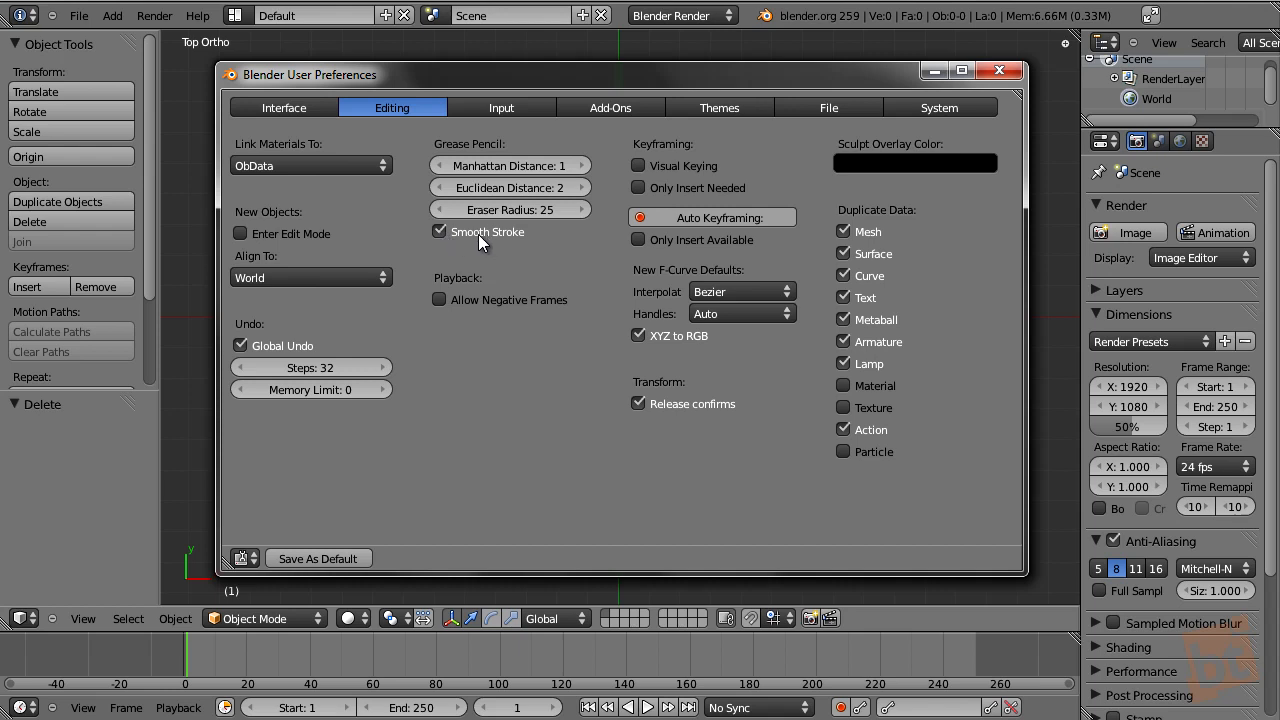
pyautogui.click(452, 232)
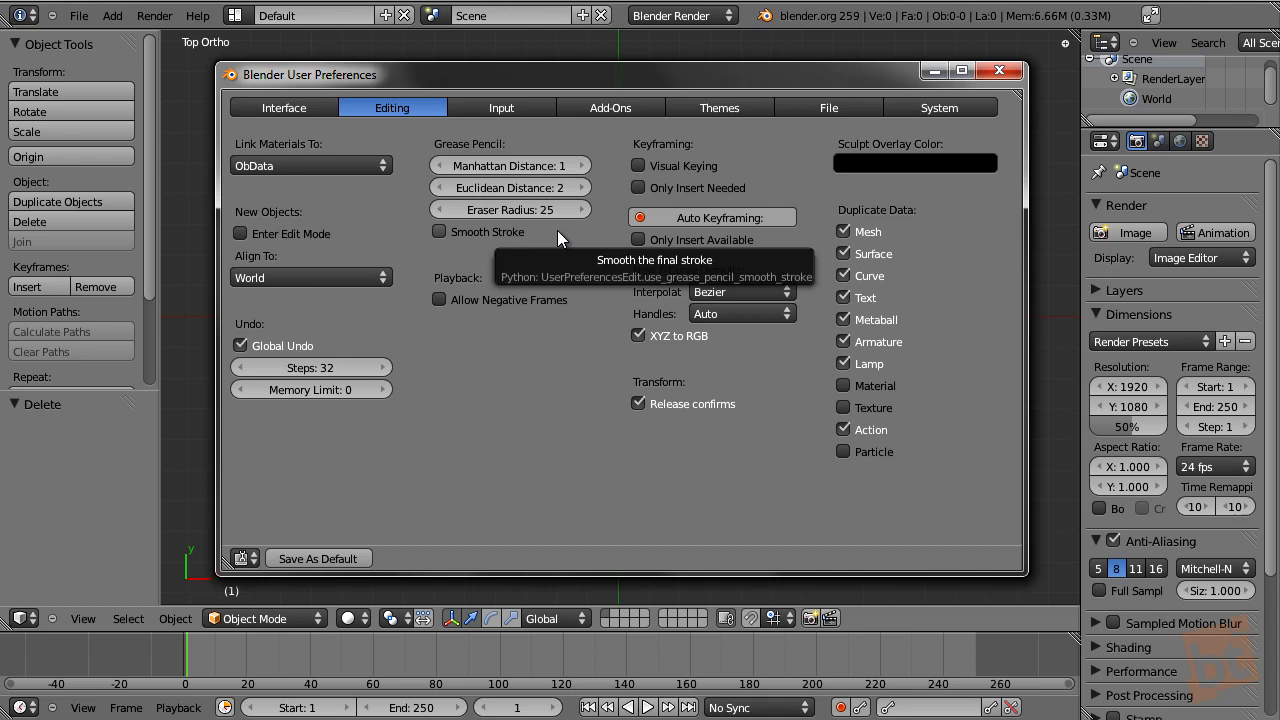
pyautogui.click(996, 70)
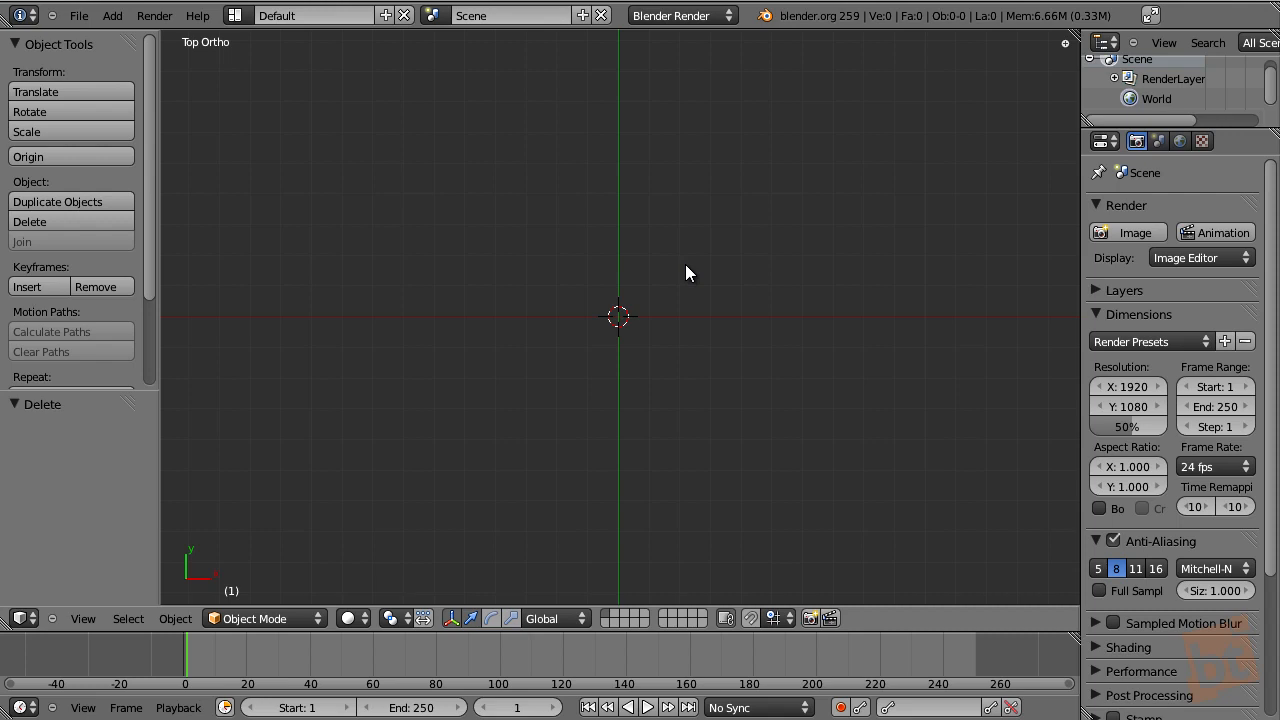
# - Show the 3D view's properties region with the Grease Pencil settings and add a plane mesh at the origin
pyautogui.press('n')
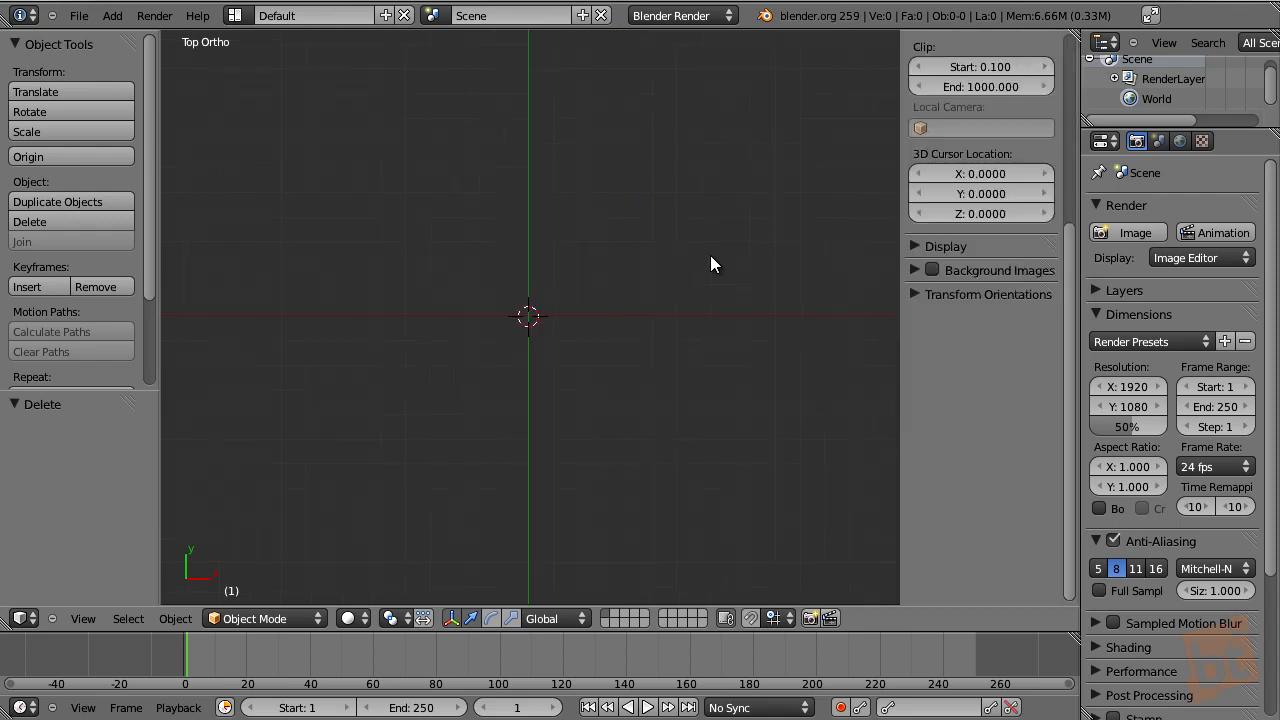
pyautogui.scroll(5, 982, 291)
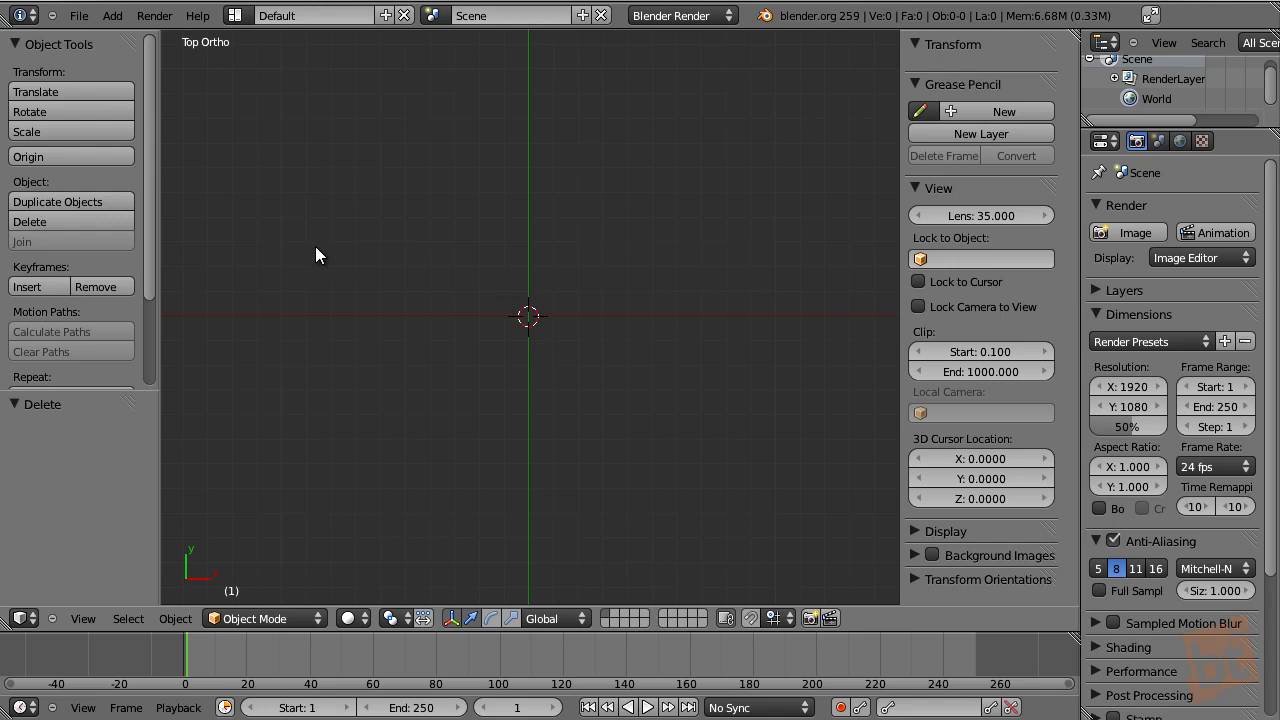
pyautogui.hotkey('shift', 'a')
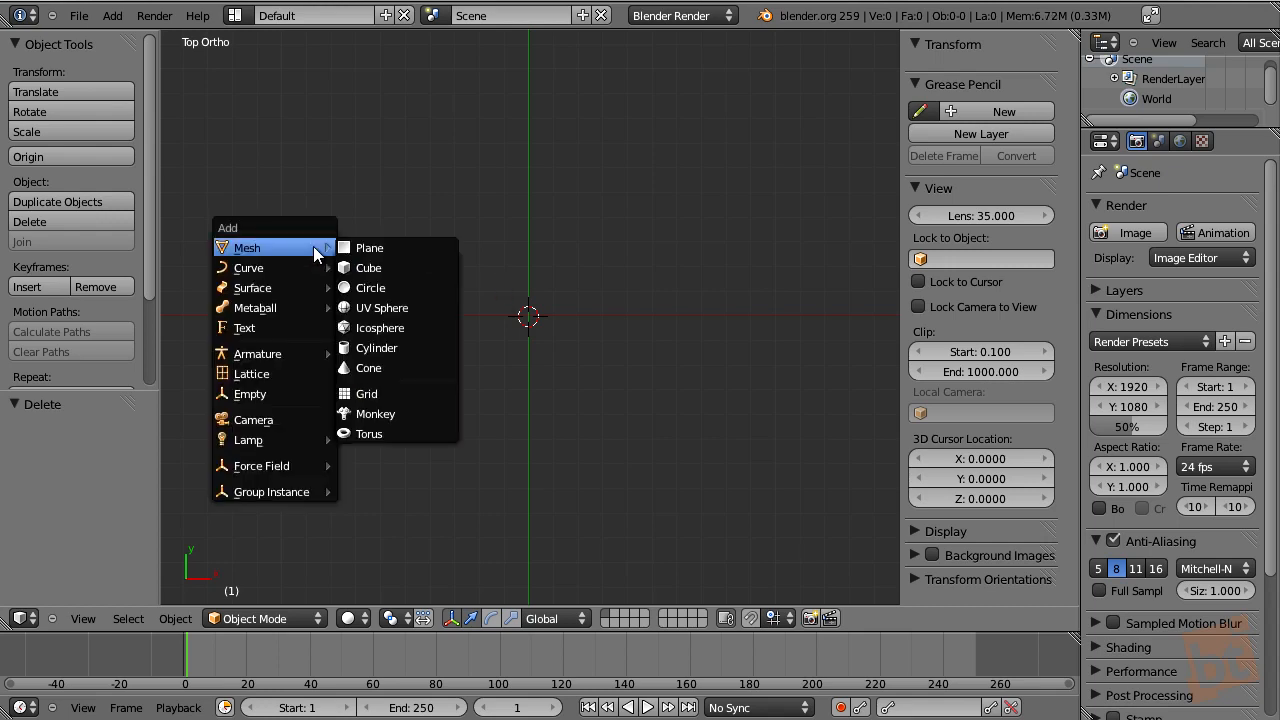
pyautogui.click(375, 250)
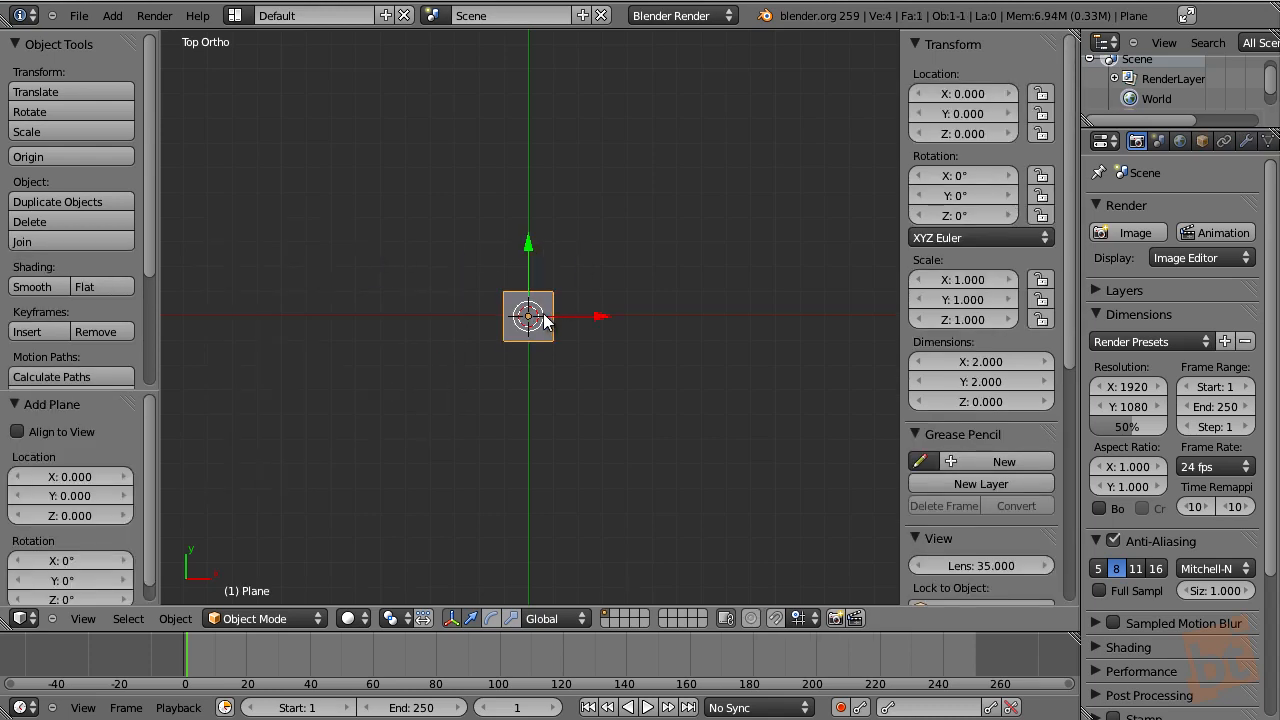
pyautogui.scroll(5, 546, 314)
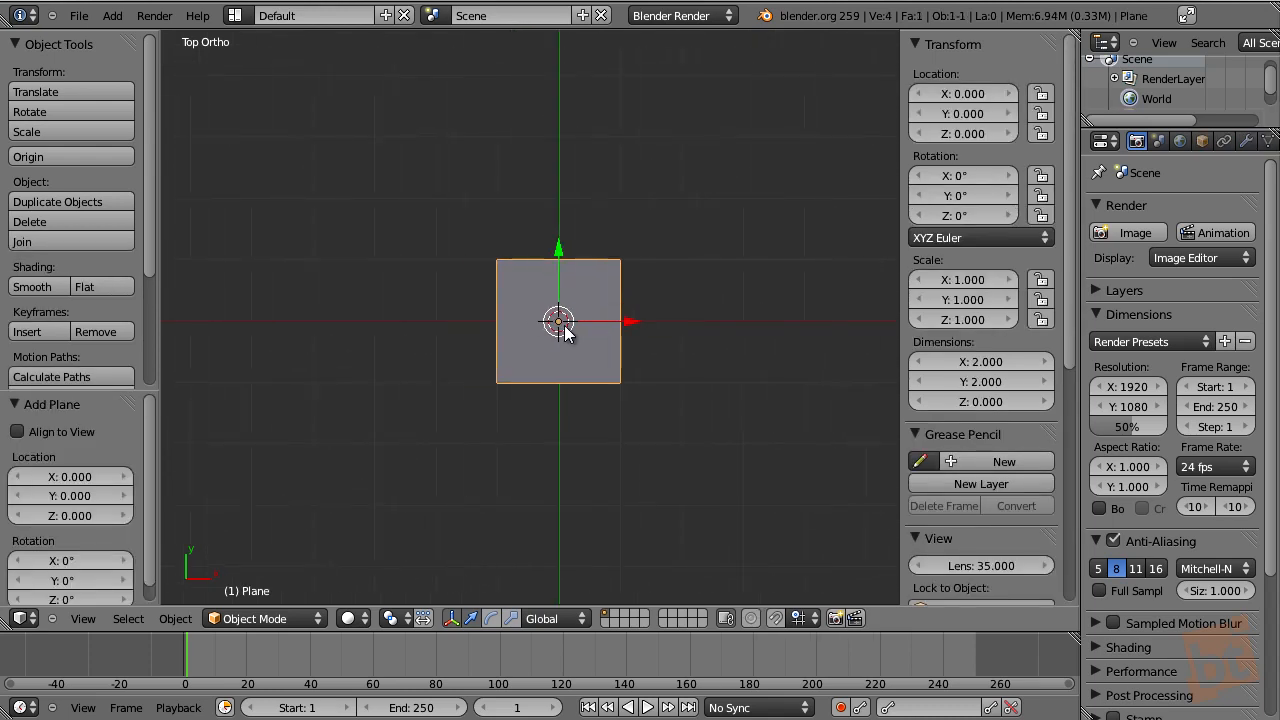
# - Enter Edit Mode on the plane, bring up the Bsurfaces tools and delete all of the plane's vertices
pyautogui.press('Tab')
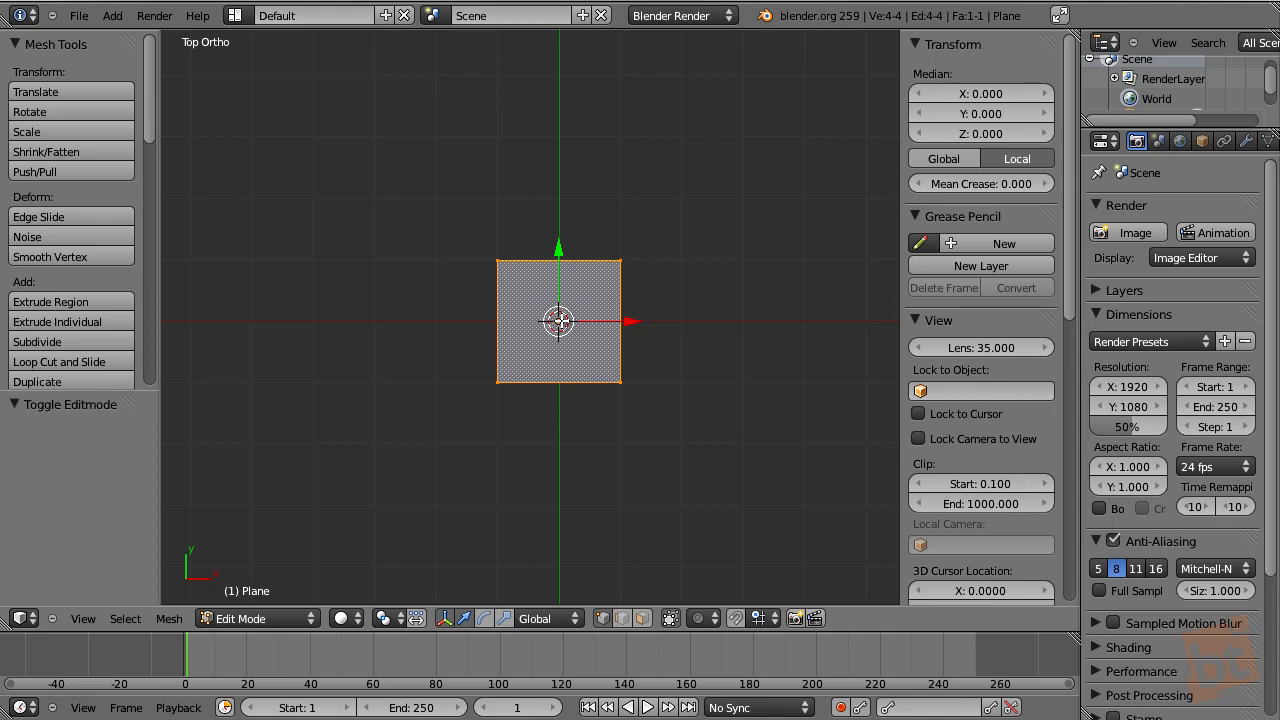
pyautogui.moveTo(150, 79); pyautogui.dragTo(147, 360)
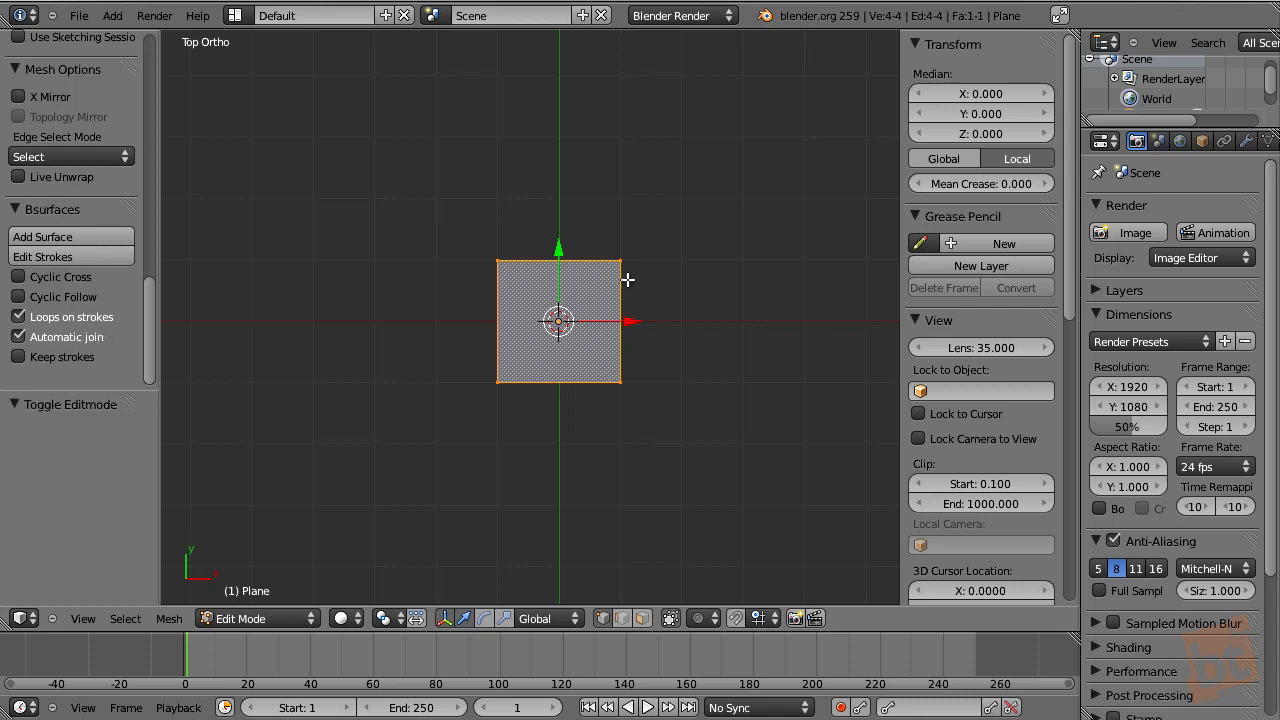
pyautogui.keyDown('shift'); pyautogui.moveTo(628, 282); pyautogui.dragTo(591, 306, button='middle'); pyautogui.keyUp('shift')
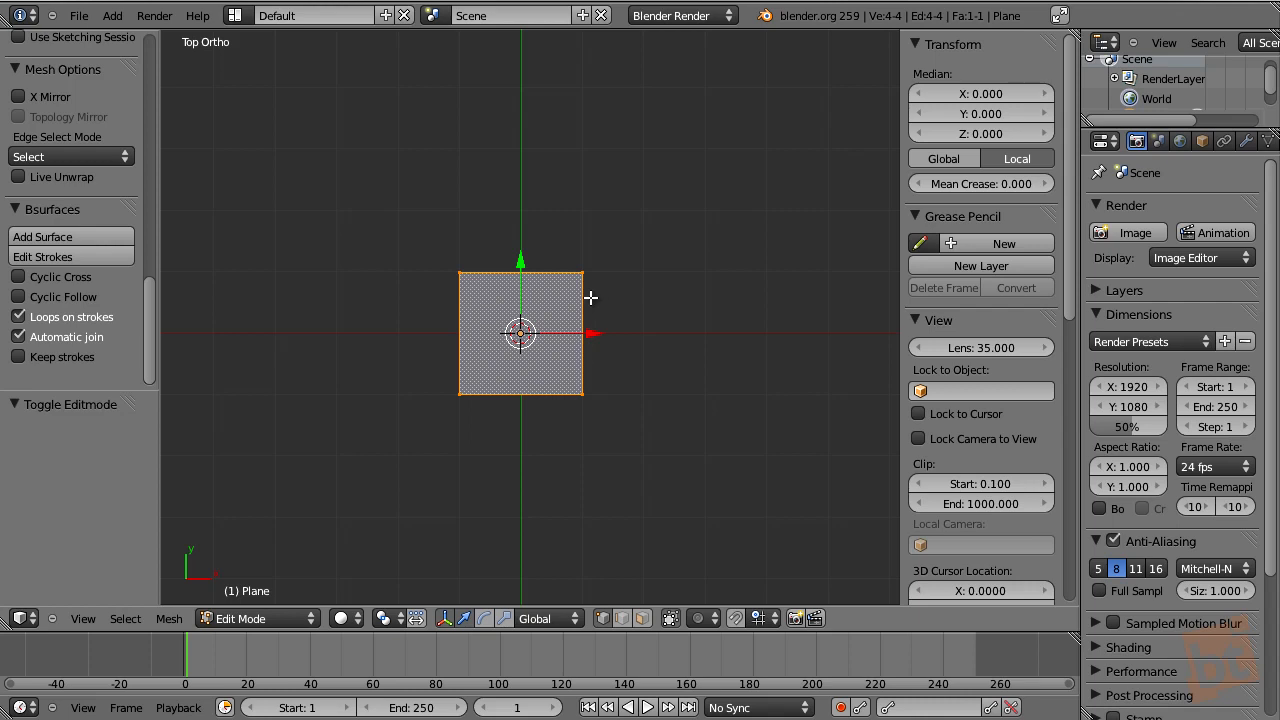
pyautogui.press('x')
pyautogui.click(591, 295)
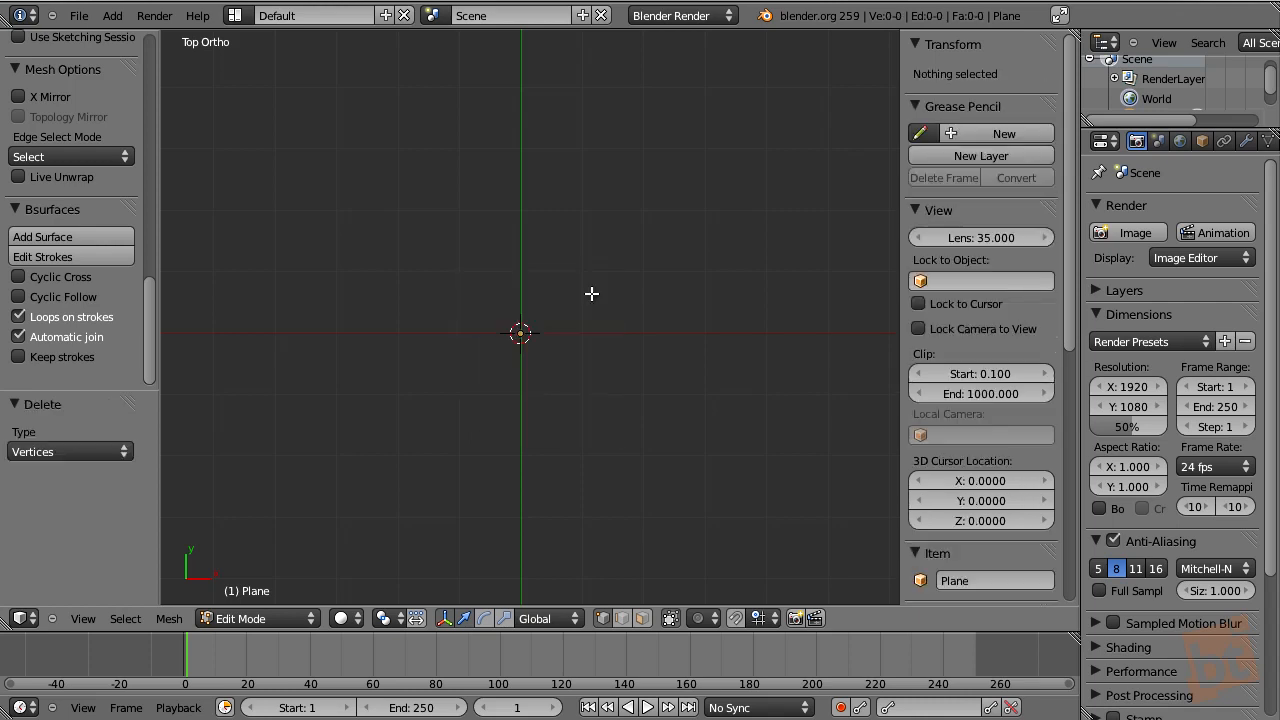
# - Draw two roughly vertical freehand Grease Pencil strokes and one straight diagonal stroke to the right of them
pyautogui.keyDown('shift'); pyautogui.moveTo(513, 292); pyautogui.dragTo(550, 300, button='middle'); pyautogui.keyUp('shift')
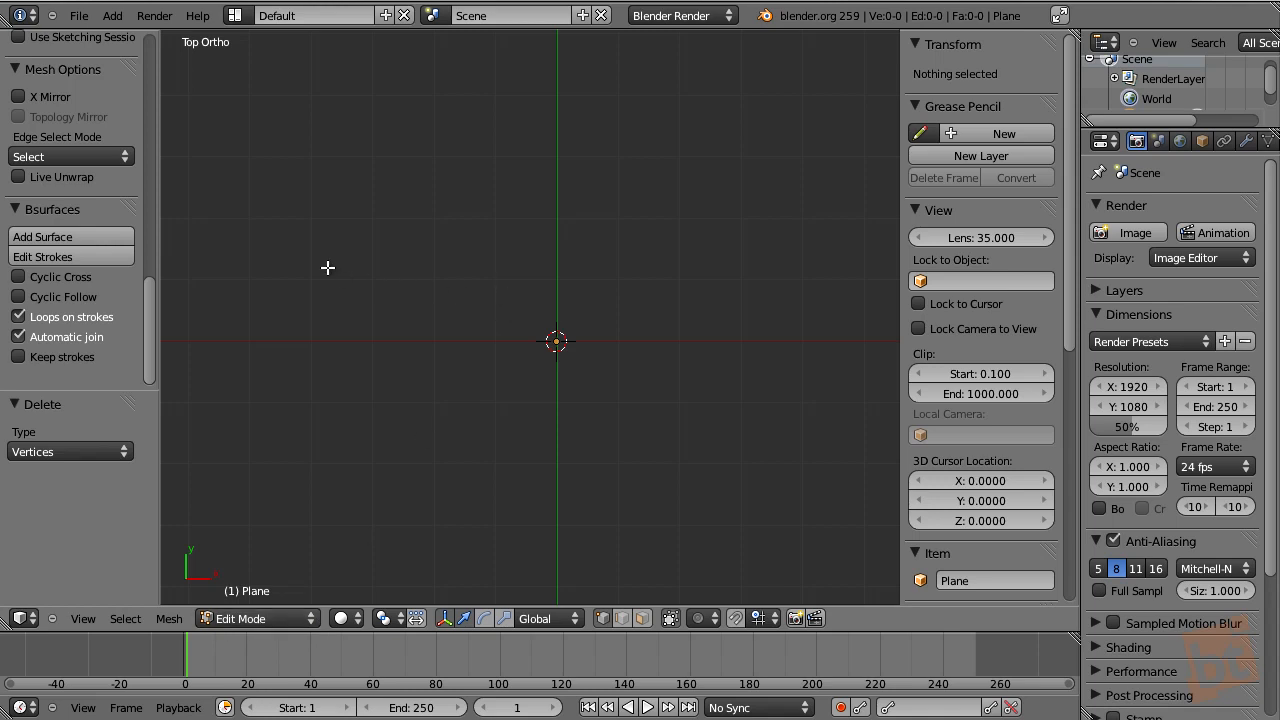
pyautogui.moveTo(301, 97); pyautogui.dragTo(328, 553)
pyautogui.scroll(-4, 478, 305)
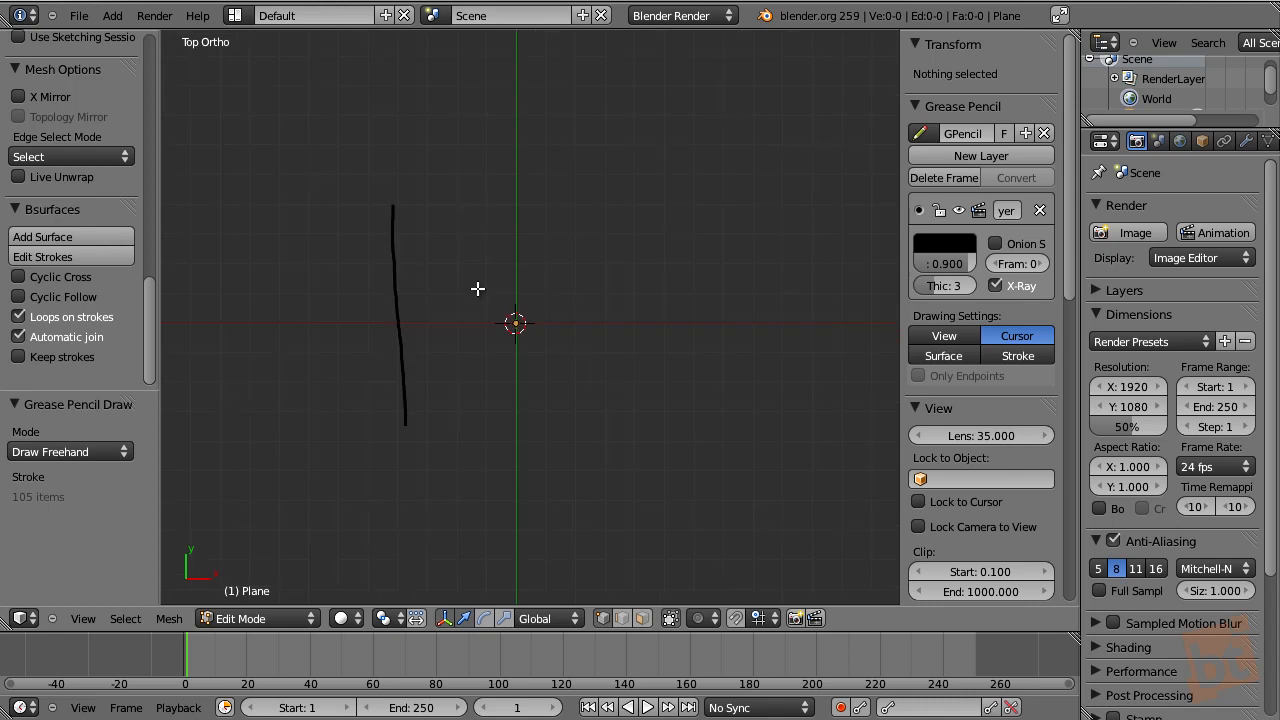
pyautogui.moveTo(500, 195)
pyautogui.mouseDown()
pyautogui.moveTo(577, 420)
pyautogui.moveTo(569, 439)
pyautogui.mouseUp()
pyautogui.keyDown('shift'); pyautogui.moveTo(562, 345); pyautogui.dragTo(486, 351, button='middle'); pyautogui.keyUp('shift')
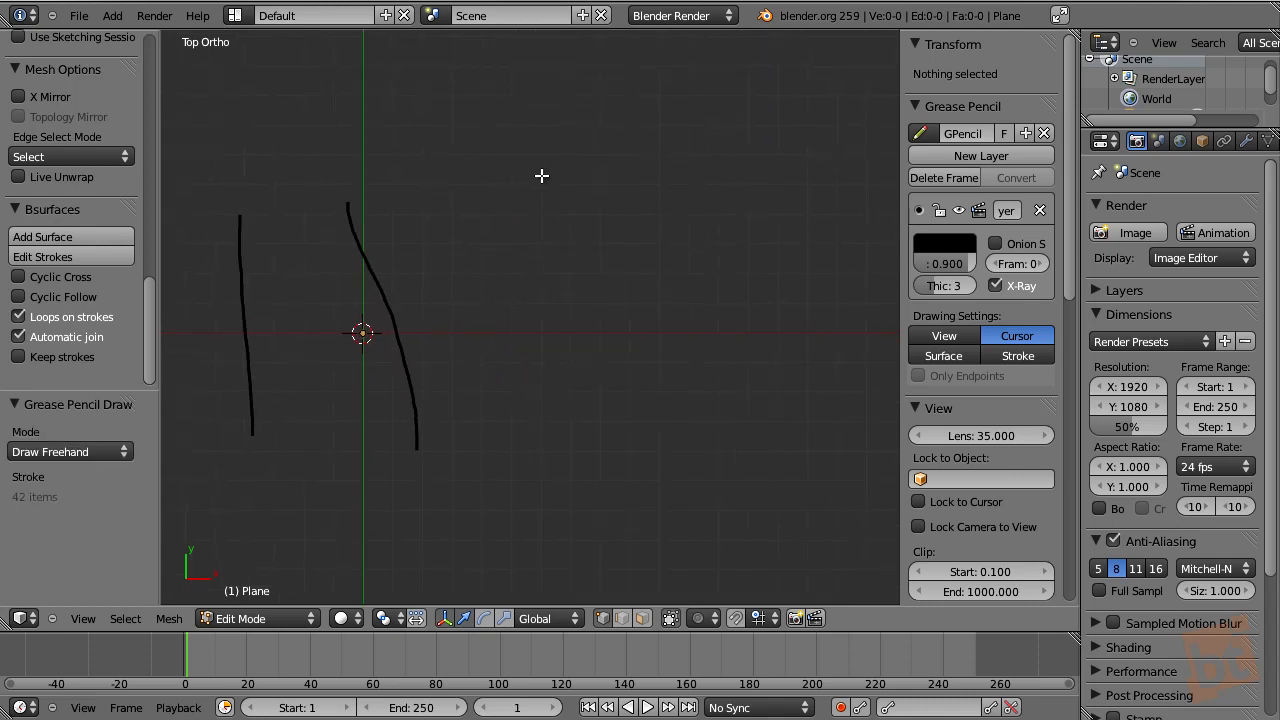
pyautogui.moveTo(483, 145)
pyautogui.mouseDown()
pyautogui.moveTo(611, 246)
pyautogui.moveTo(508, 447)
pyautogui.moveTo(680, 397)
pyautogui.moveTo(617, 434)
pyautogui.moveTo(637, 430)
pyautogui.mouseUp()
pyautogui.moveTo(666, 96)
pyautogui.mouseDown()
pyautogui.moveTo(691, 140)
pyautogui.moveTo(727, 380)
pyautogui.mouseUp()
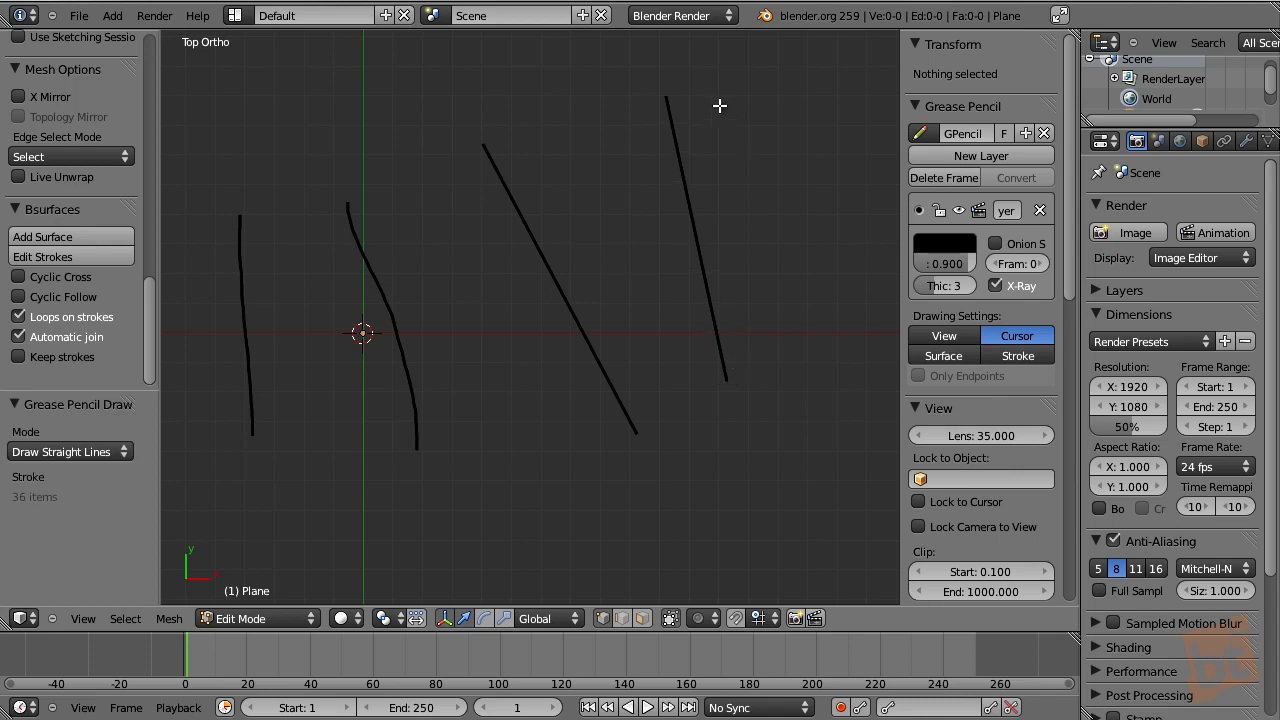
pyautogui.hotkey('ctrl', 'z')
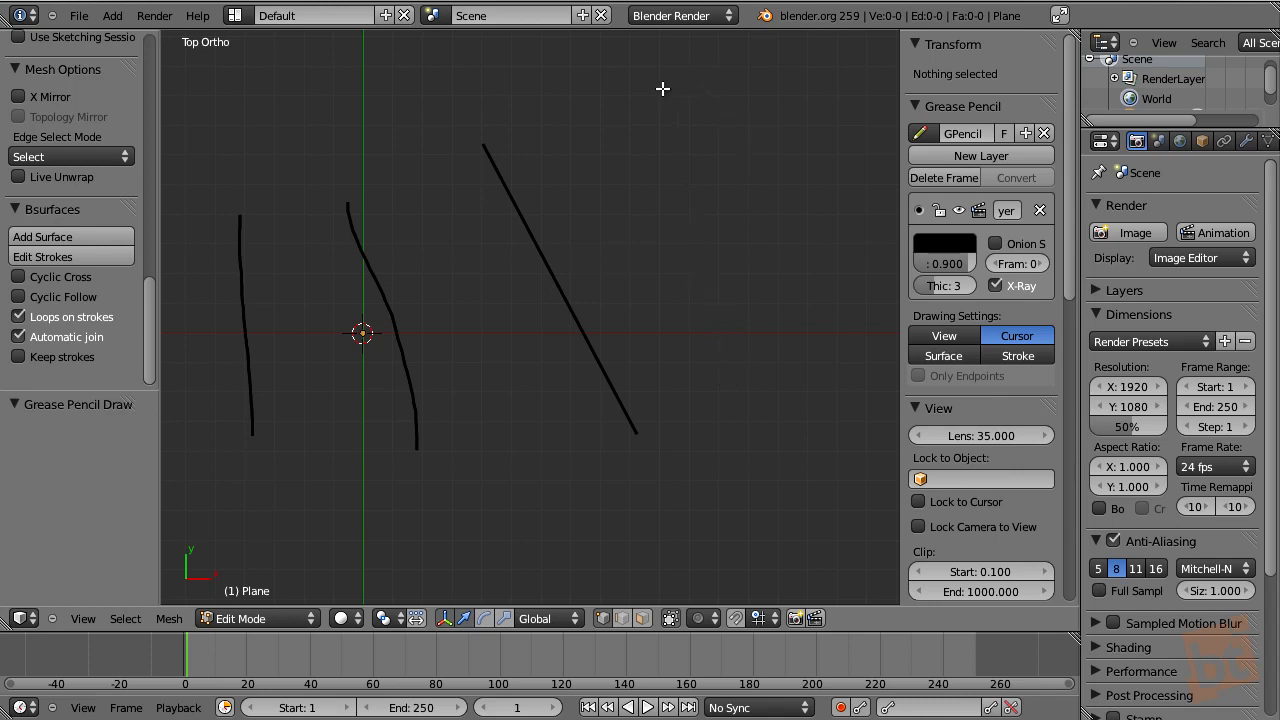
pyautogui.moveTo(680, 137); pyautogui.dragTo(705, 242, button='right')
# - Generate a Bsurfaces mesh surface from the three Grease Pencil strokes
pyautogui.keyDown('shift'); pyautogui.moveTo(469, 192); pyautogui.dragTo(546, 190, button='middle'); pyautogui.keyUp('shift')
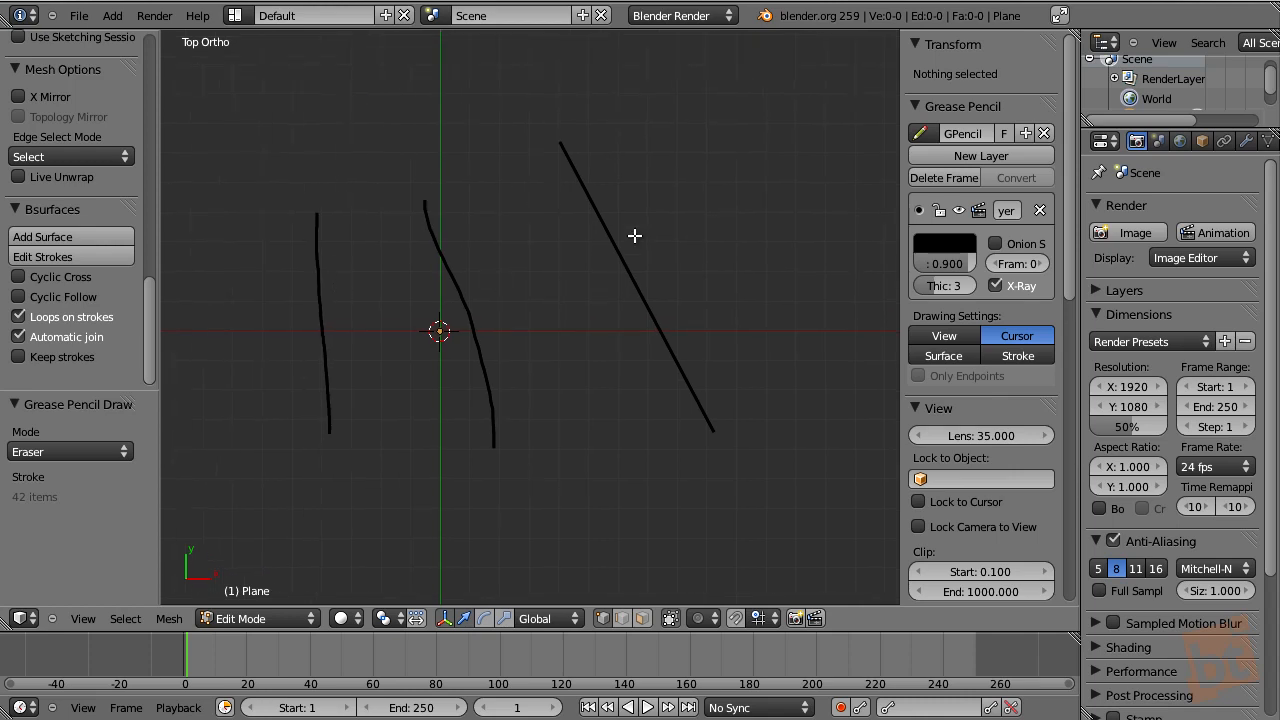
pyautogui.click(71, 236)
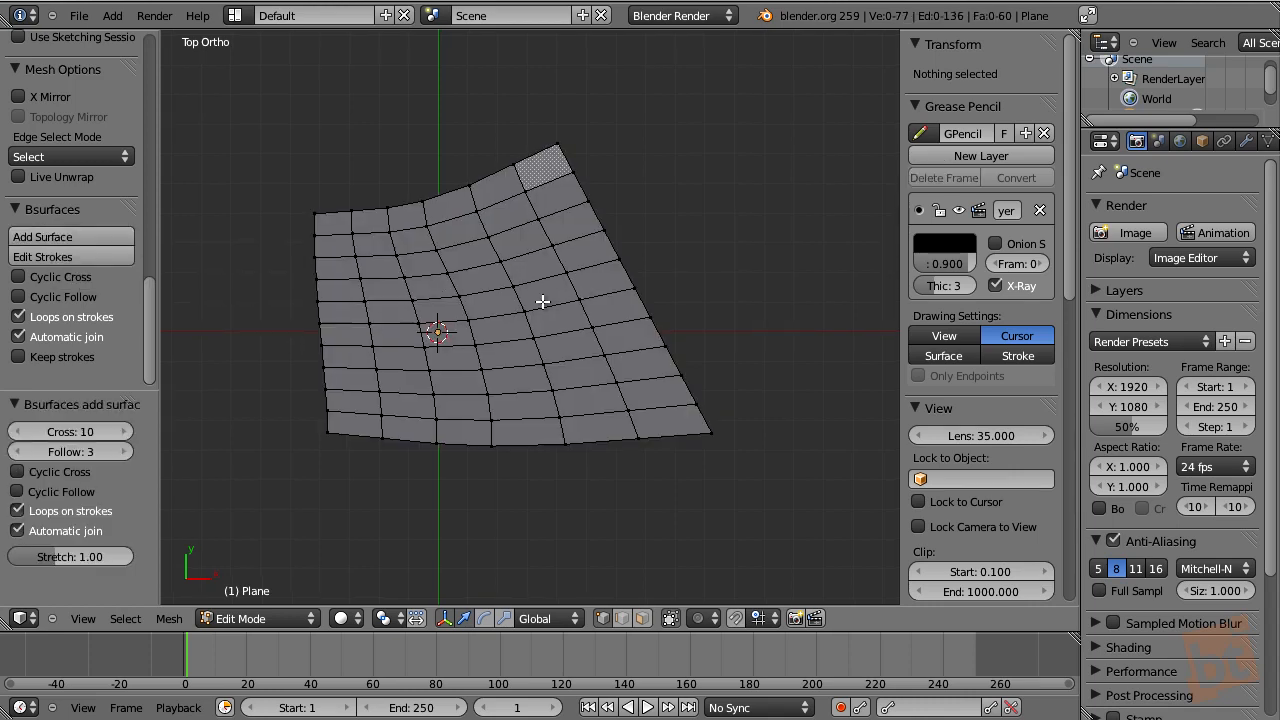
pyautogui.keyDown('shift'); pyautogui.moveTo(561, 302); pyautogui.dragTo(430, 332, button='middle'); pyautogui.keyUp('shift')
pyautogui.keyDown('shift'); pyautogui.moveTo(531, 304); pyautogui.dragTo(523, 314, button='middle'); pyautogui.keyUp('shift')
pyautogui.scroll(-2, 523, 314)
# - Set the new surface's Cross face-loop count to 5
pyautogui.click(55, 432)
pyautogui.write('6')
pyautogui.press('Return')
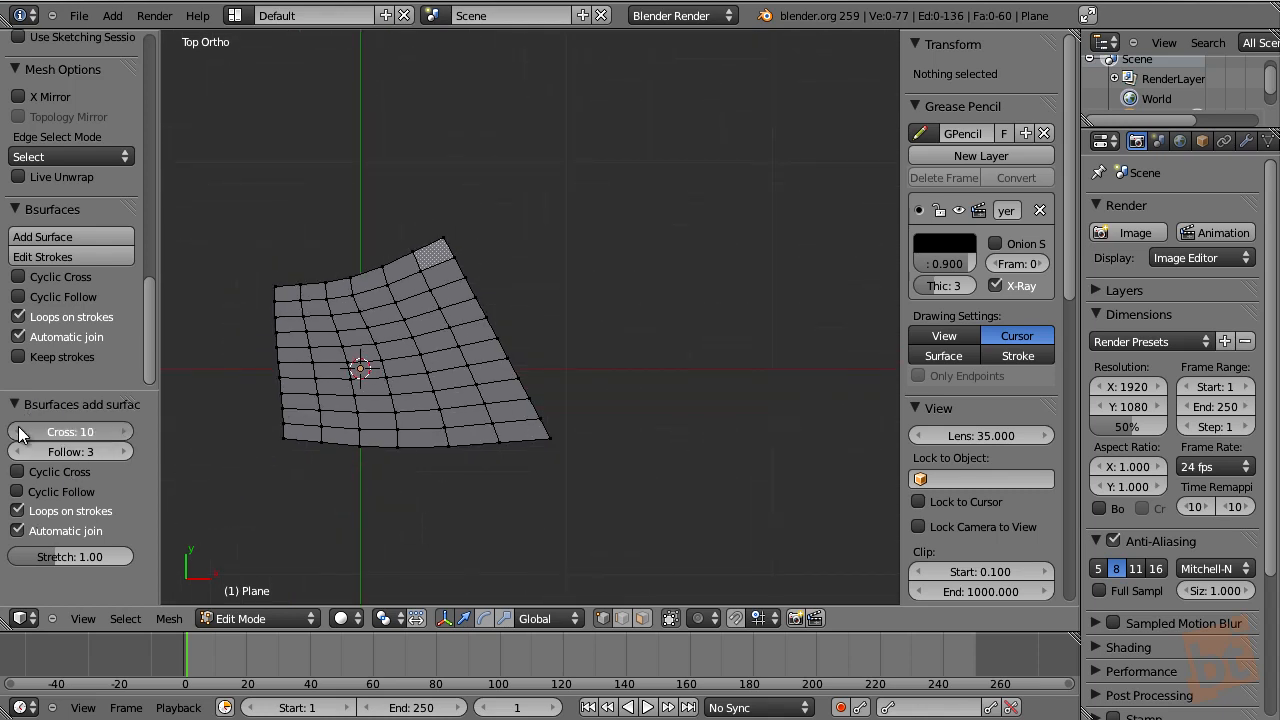
pyautogui.click(125, 431)
pyautogui.click(125, 431)
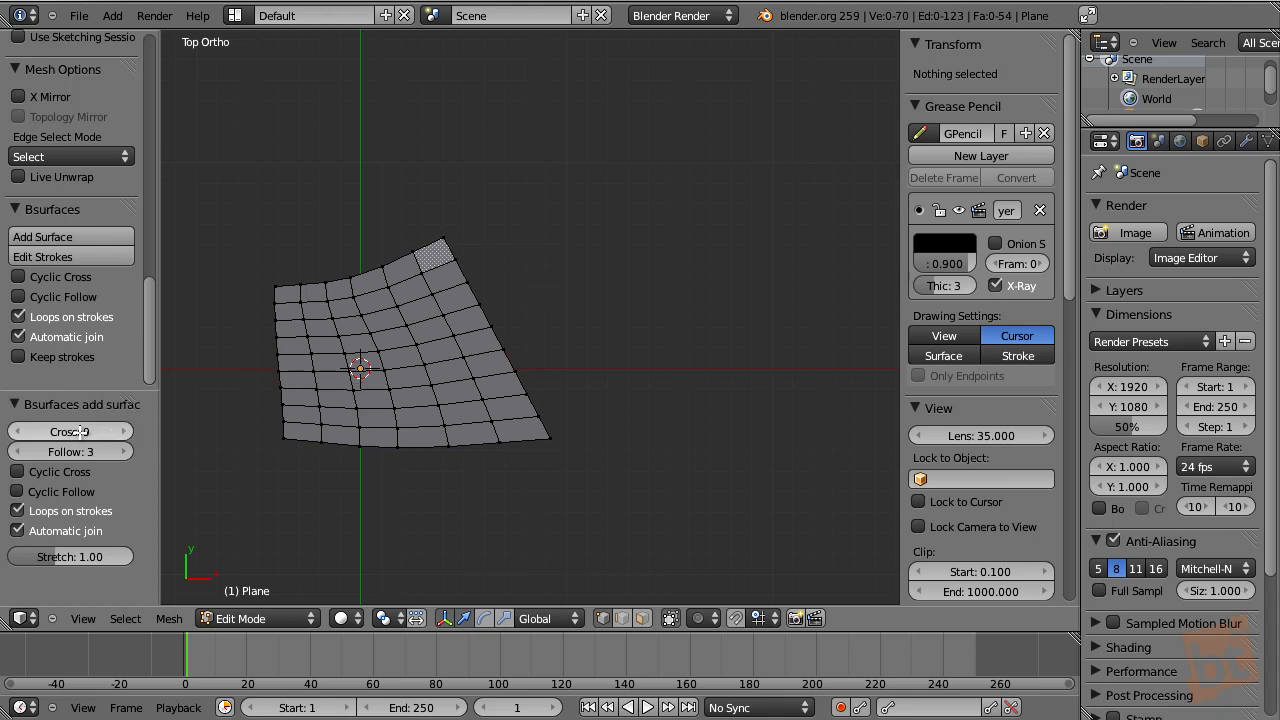
pyautogui.click(17, 431)
pyautogui.click(17, 431)
pyautogui.click(17, 431)
# - Try several Follow face-loop counts between 1 and 4 on the surface and settle on 2
pyautogui.click(17, 451)
pyautogui.click(17, 451)
pyautogui.click(124, 451)
pyautogui.click(125, 451)
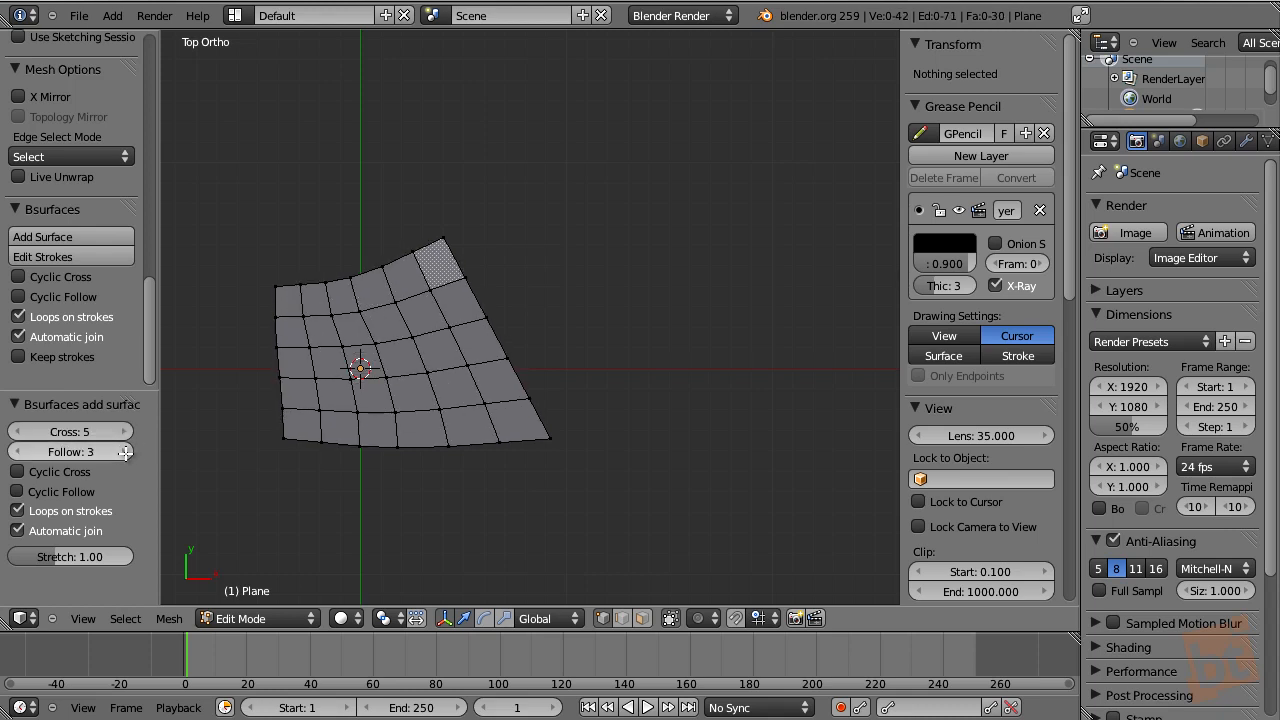
pyautogui.click(125, 452)
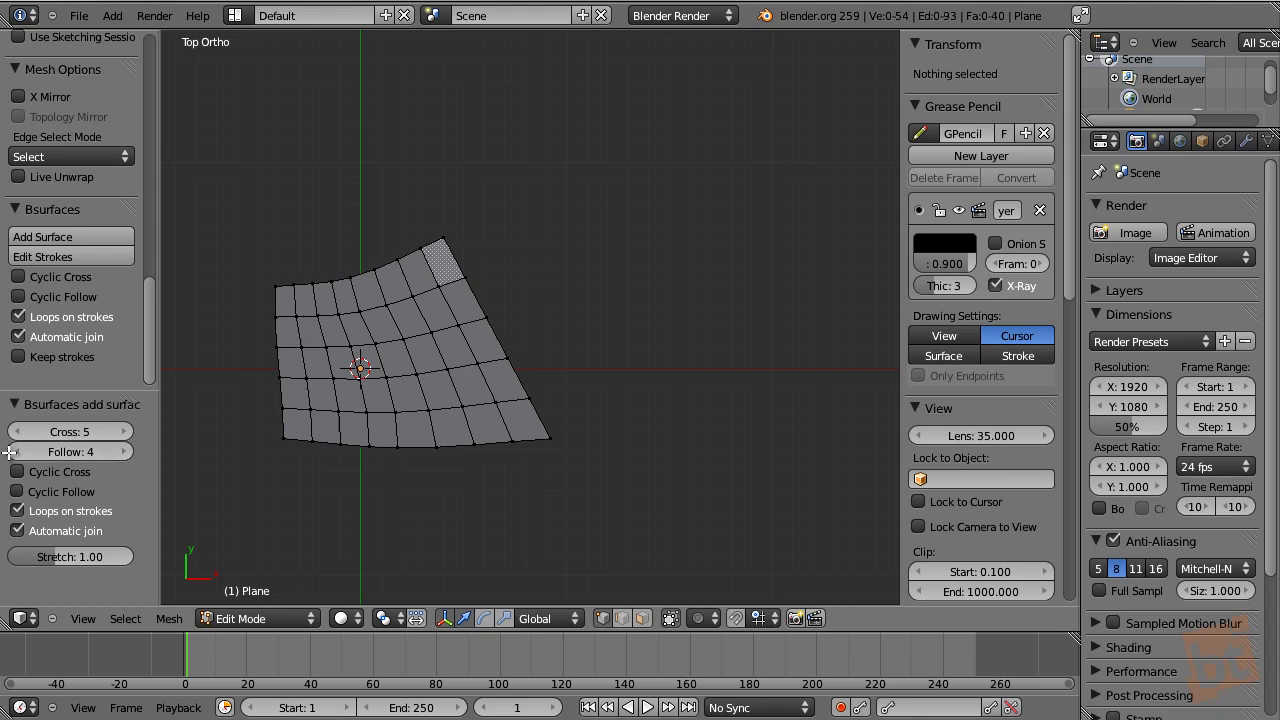
pyautogui.click(17, 451)
pyautogui.click(17, 451)
pyautogui.click(17, 451)
pyautogui.click(126, 453)
pyautogui.click(126, 453)
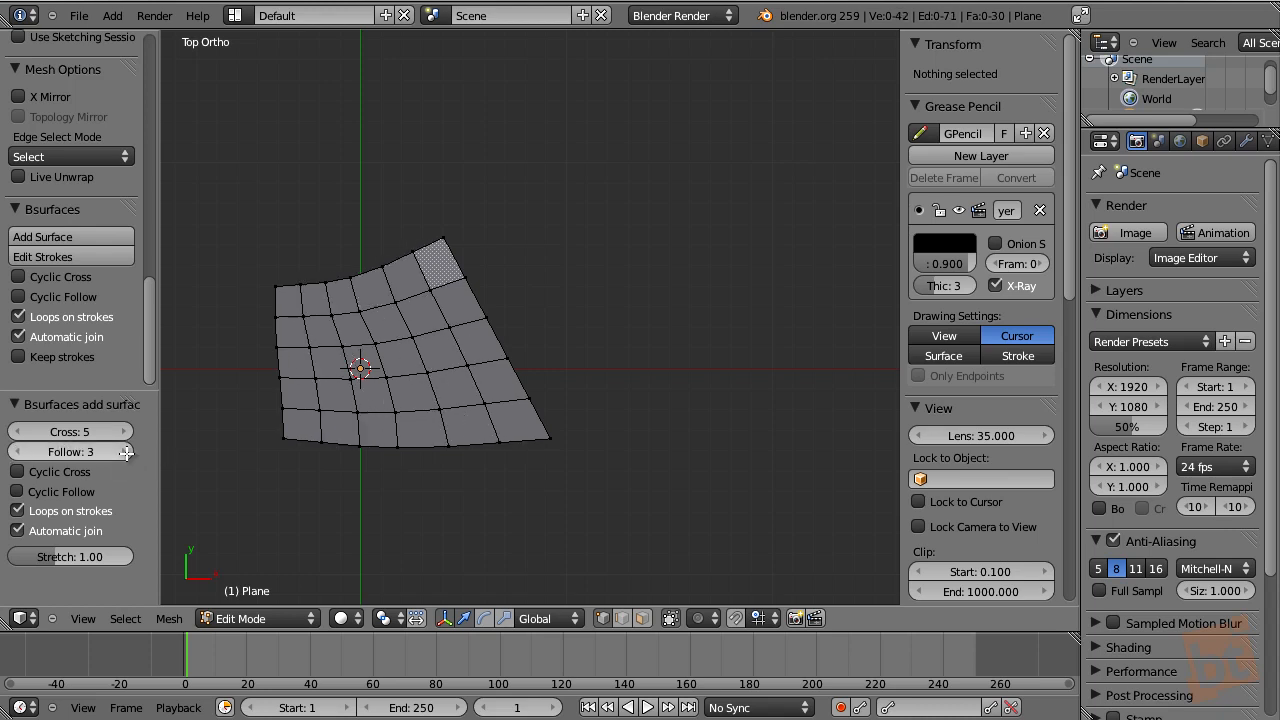
pyautogui.click(23, 451)
pyautogui.click(23, 451)
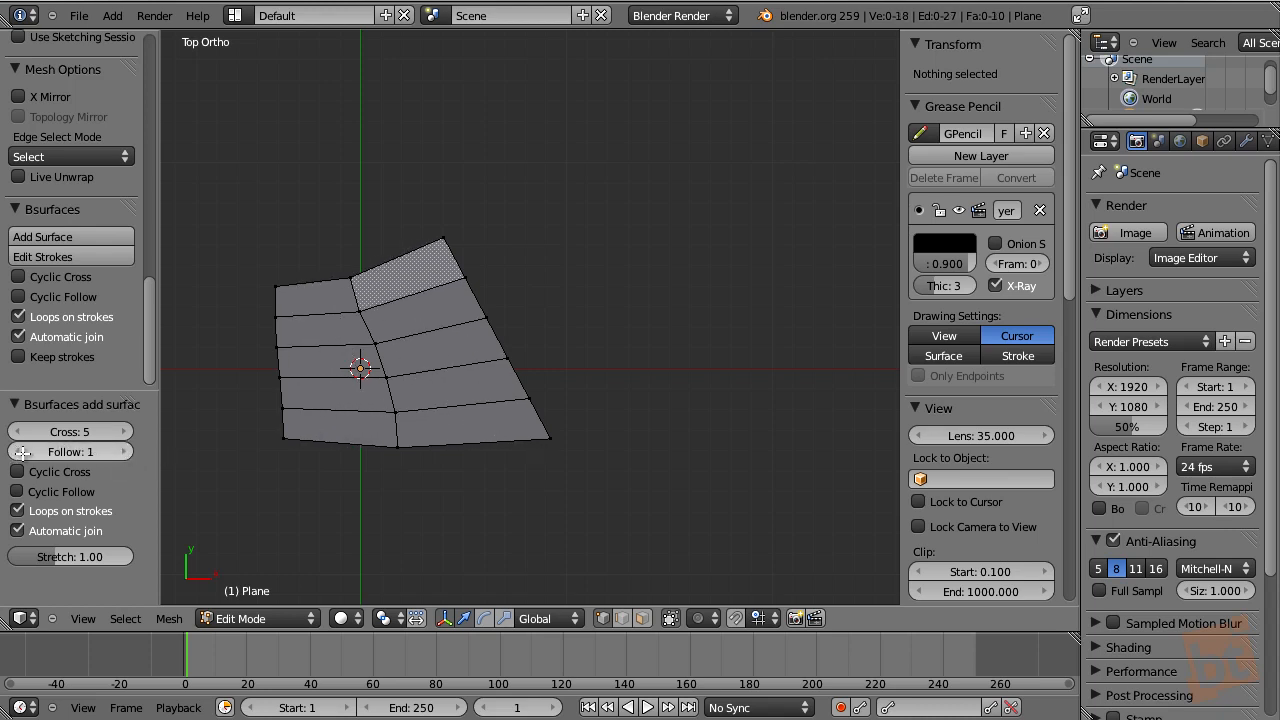
pyautogui.click(123, 451)
pyautogui.click(123, 451)
pyautogui.click(20, 452)
pyautogui.click(20, 452)
pyautogui.click(124, 452)
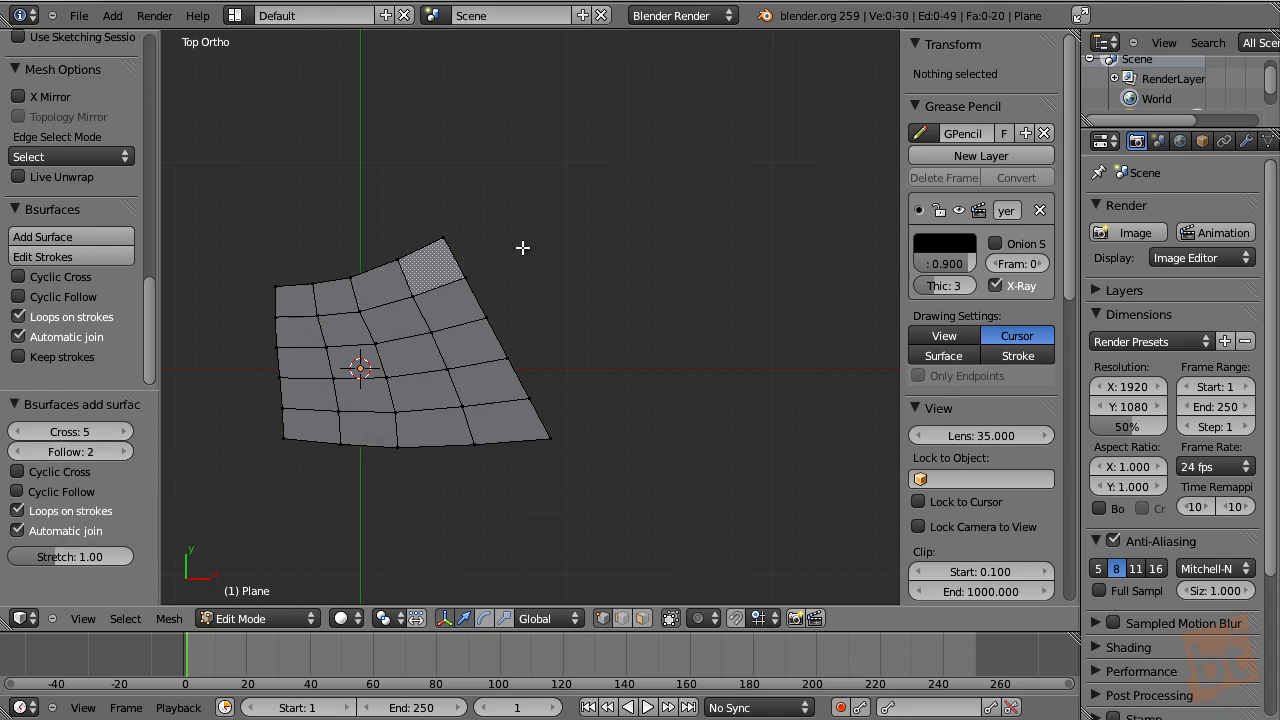
# - Extend the surface with Bsurfaces from the lower five vertices of its right edge to two roughly vertical freehand strokes drawn beside it
pyautogui.rightClick(466, 277)
pyautogui.keyDown('shift'); pyautogui.rightClick(485, 319); pyautogui.keyUp('shift')
pyautogui.keyDown('shift'); pyautogui.rightClick(507, 357); pyautogui.keyUp('shift')
pyautogui.keyDown('shift'); pyautogui.rightClick(528, 398); pyautogui.keyUp('shift')
pyautogui.keyDown('shift'); pyautogui.rightClick(550, 437); pyautogui.keyUp('shift')
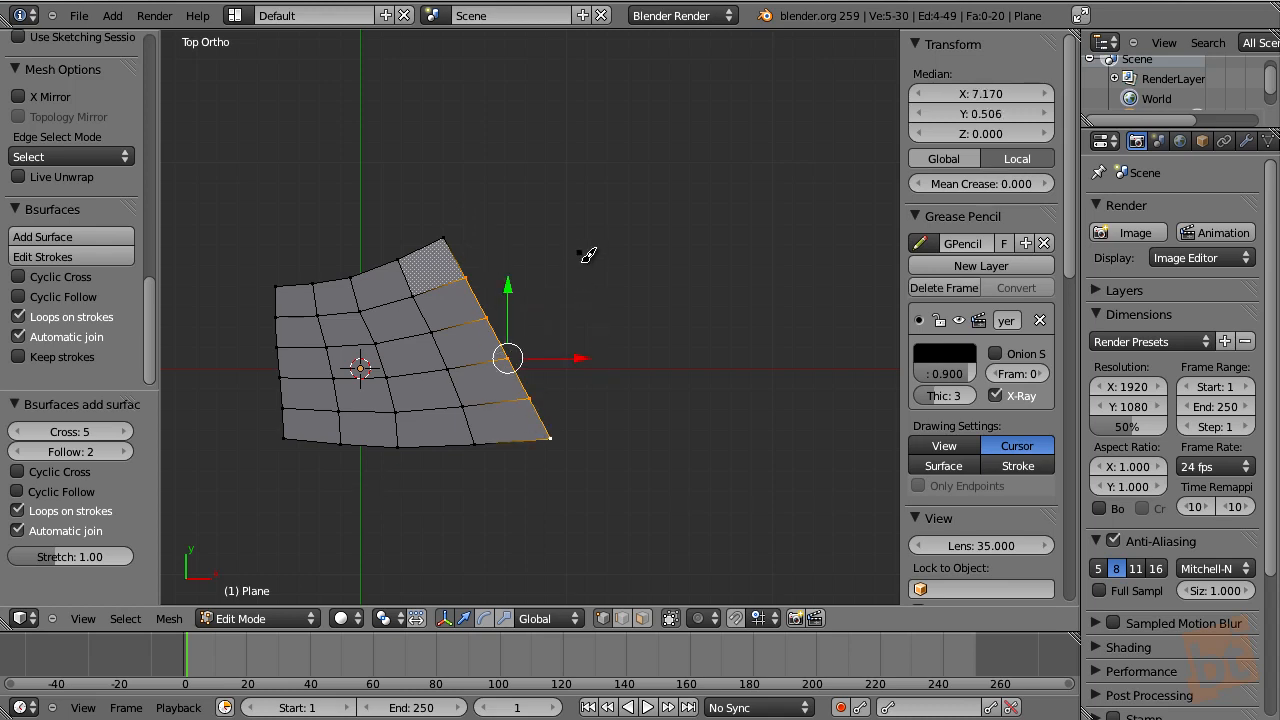
pyautogui.moveTo(580, 254); pyautogui.dragTo(657, 466)
pyautogui.moveTo(778, 286); pyautogui.dragTo(760, 498)
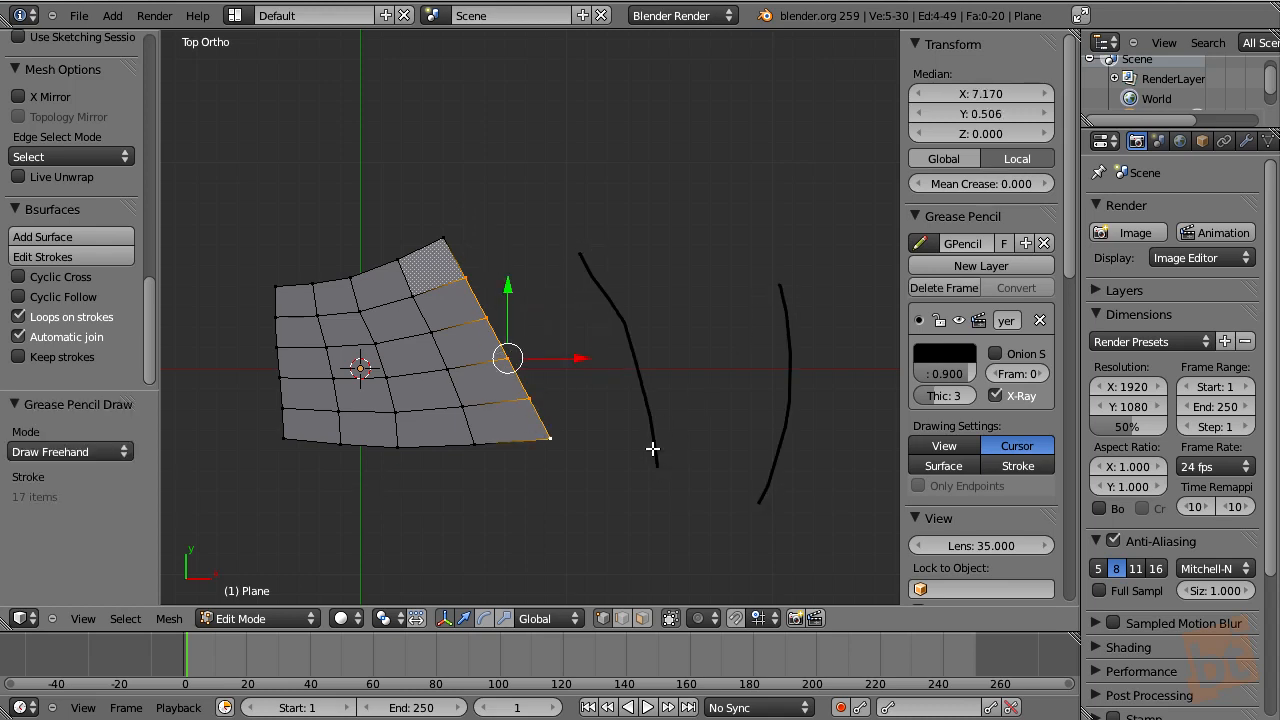
pyautogui.click(86, 233)
# - Grow a Bsurfaces strip from the last four vertices of the mesh's upper right edge along two S-shaped strokes starting at the end vertices
pyautogui.keyDown('shift'); pyautogui.moveTo(571, 299); pyautogui.dragTo(482, 402, button='middle'); pyautogui.keyUp('shift')
pyautogui.rightClick(490, 350)
pyautogui.keyDown('shift'); pyautogui.rightClick(558, 362); pyautogui.keyUp('shift')
pyautogui.keyDown('shift'); pyautogui.rightClick(619, 375); pyautogui.keyUp('shift')
pyautogui.keyDown('shift'); pyautogui.rightClick(674, 385); pyautogui.keyUp('shift')
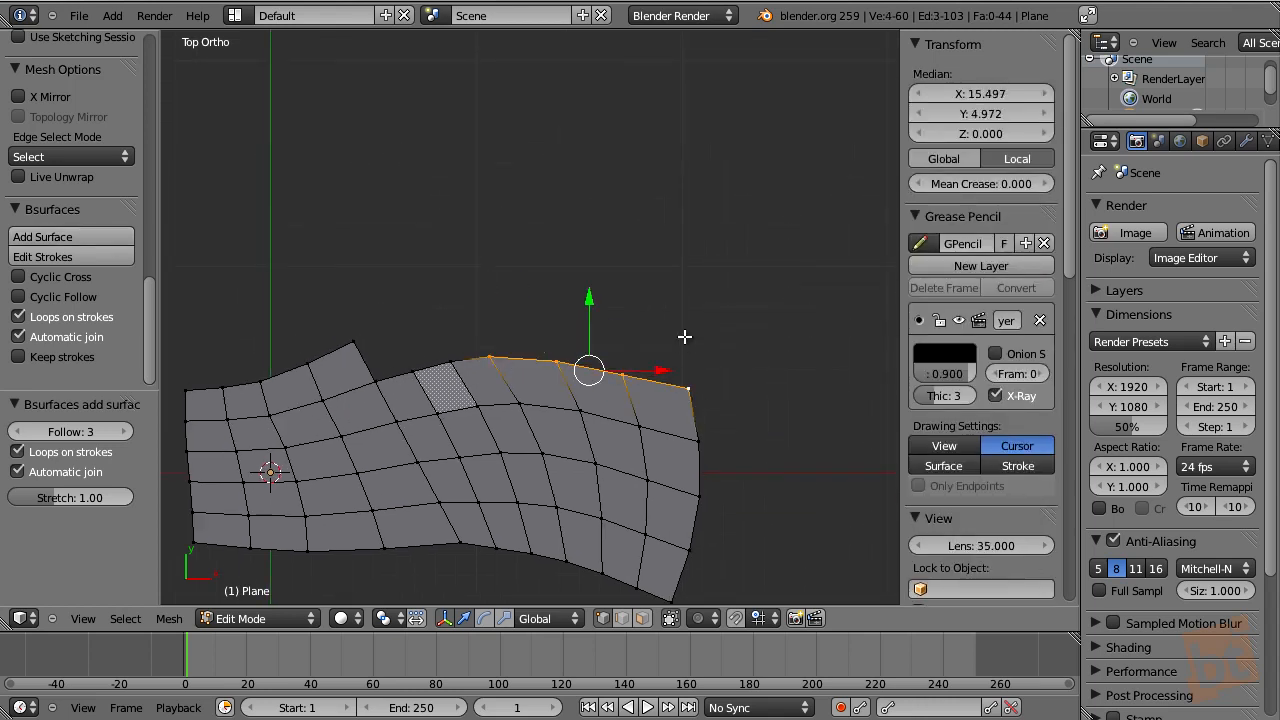
pyautogui.keyDown('shift'); pyautogui.moveTo(685, 337); pyautogui.dragTo(486, 429, button='middle'); pyautogui.keyUp('shift')
pyautogui.moveTo(301, 447)
pyautogui.mouseDown()
pyautogui.moveTo(292, 430)
pyautogui.moveTo(429, 169)
pyautogui.moveTo(743, 143)
pyautogui.moveTo(709, 111)
pyautogui.mouseUp()
pyautogui.moveTo(500, 478)
pyautogui.mouseDown()
pyautogui.moveTo(619, 289)
pyautogui.moveTo(802, 221)
pyautogui.moveTo(764, 80)
pyautogui.mouseUp()
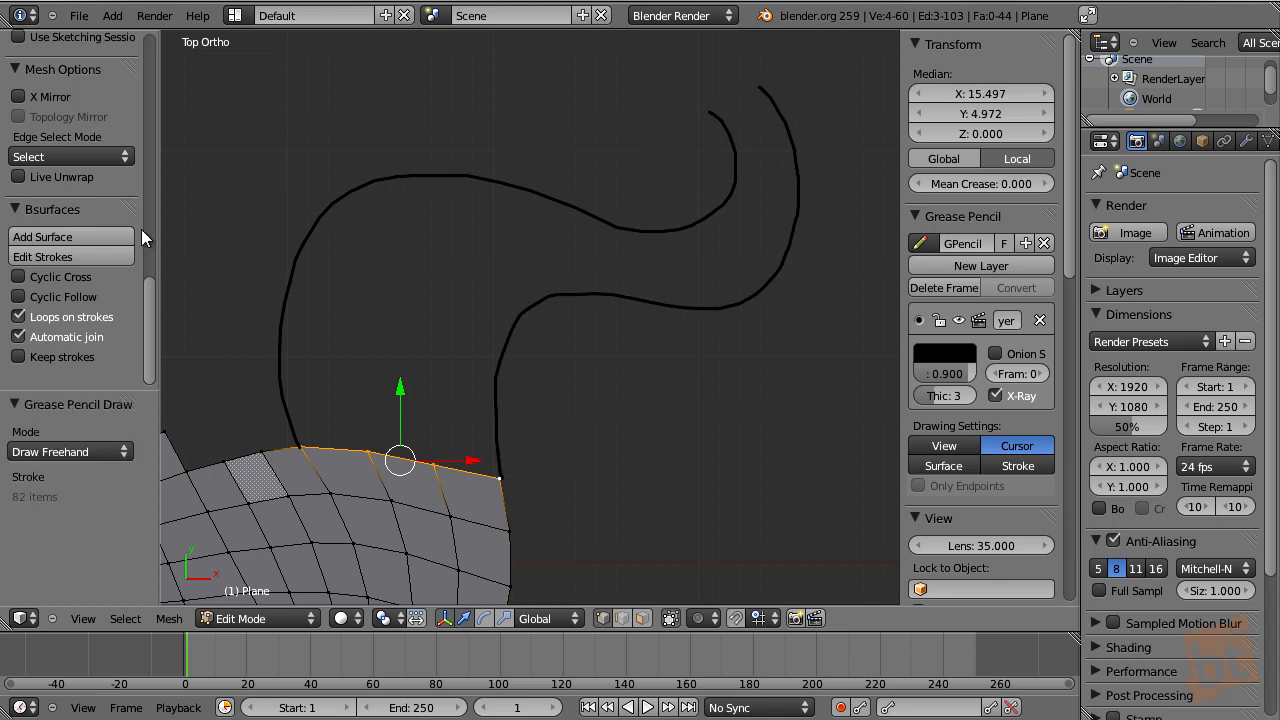
pyautogui.click(90, 237)
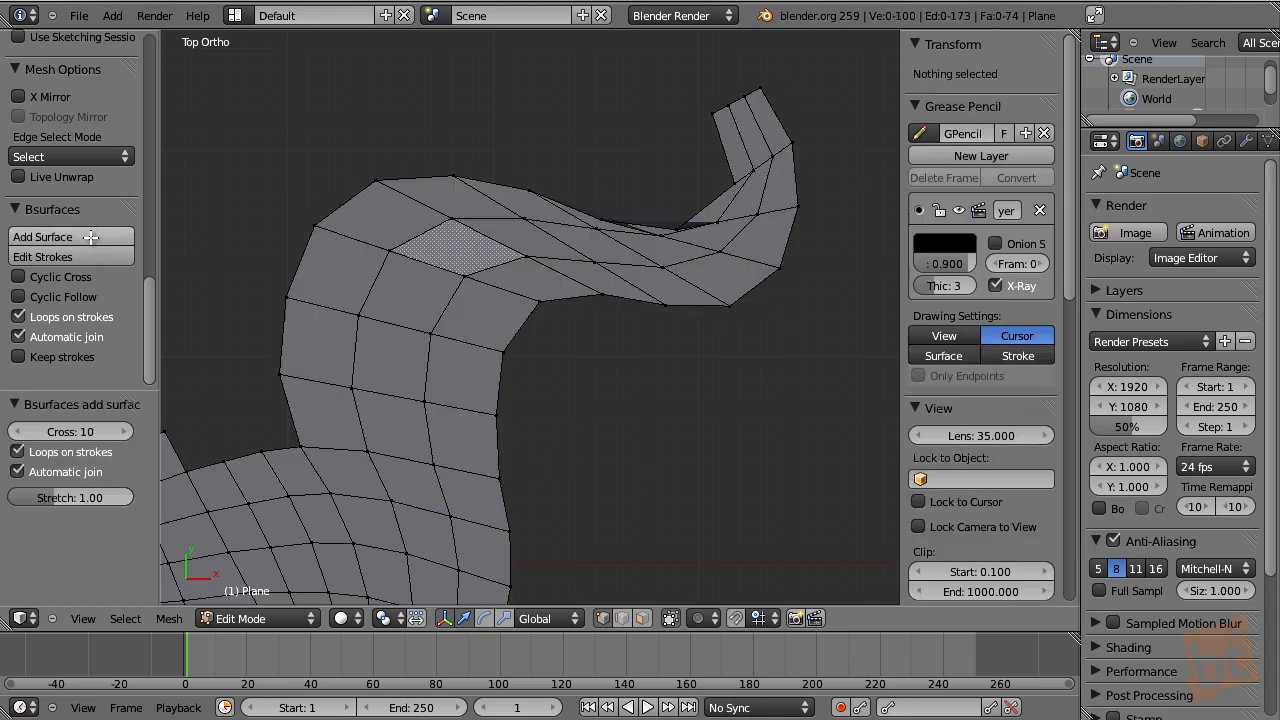
# - Set the curved strip's Cross face-loop count to 19
pyautogui.click(124, 434)
pyautogui.click(124, 434)
pyautogui.click(124, 434)
pyautogui.click(124, 434)
pyautogui.click(124, 434)
pyautogui.click(124, 434)
pyautogui.click(124, 434)
pyautogui.click(124, 434)
pyautogui.click(124, 434)
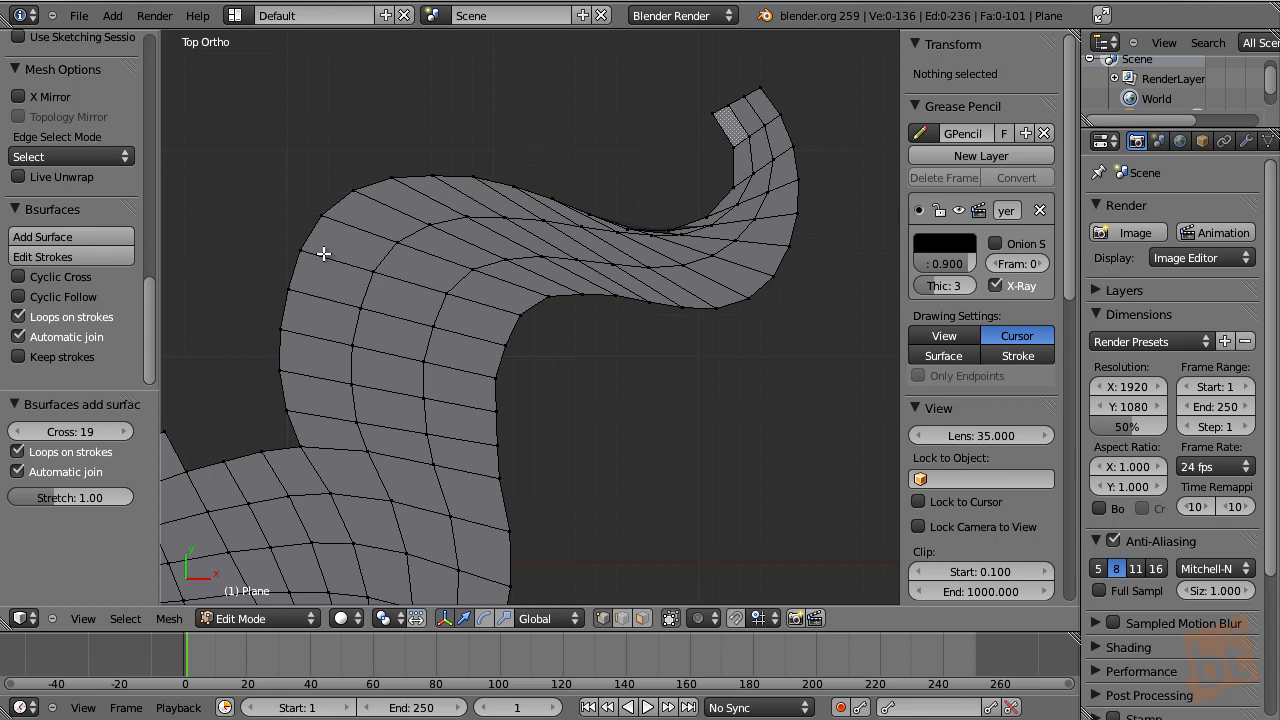
# - Extend the mesh upward with Bsurfaces from the first four vertices of its upper left edge through two roughly horizontal freehand strokes
pyautogui.keyDown('shift'); pyautogui.moveTo(343, 229); pyautogui.dragTo(566, 252, button='middle'); pyautogui.keyUp('shift')
pyautogui.keyDown('shift'); pyautogui.moveTo(388, 340); pyautogui.dragTo(426, 246, button='middle'); pyautogui.keyUp('shift')
pyautogui.rightClick(312, 332)
pyautogui.keyDown('shift'); pyautogui.rightClick(360, 328); pyautogui.keyUp('shift')
pyautogui.keyDown('shift'); pyautogui.rightClick(405, 318); pyautogui.keyUp('shift')
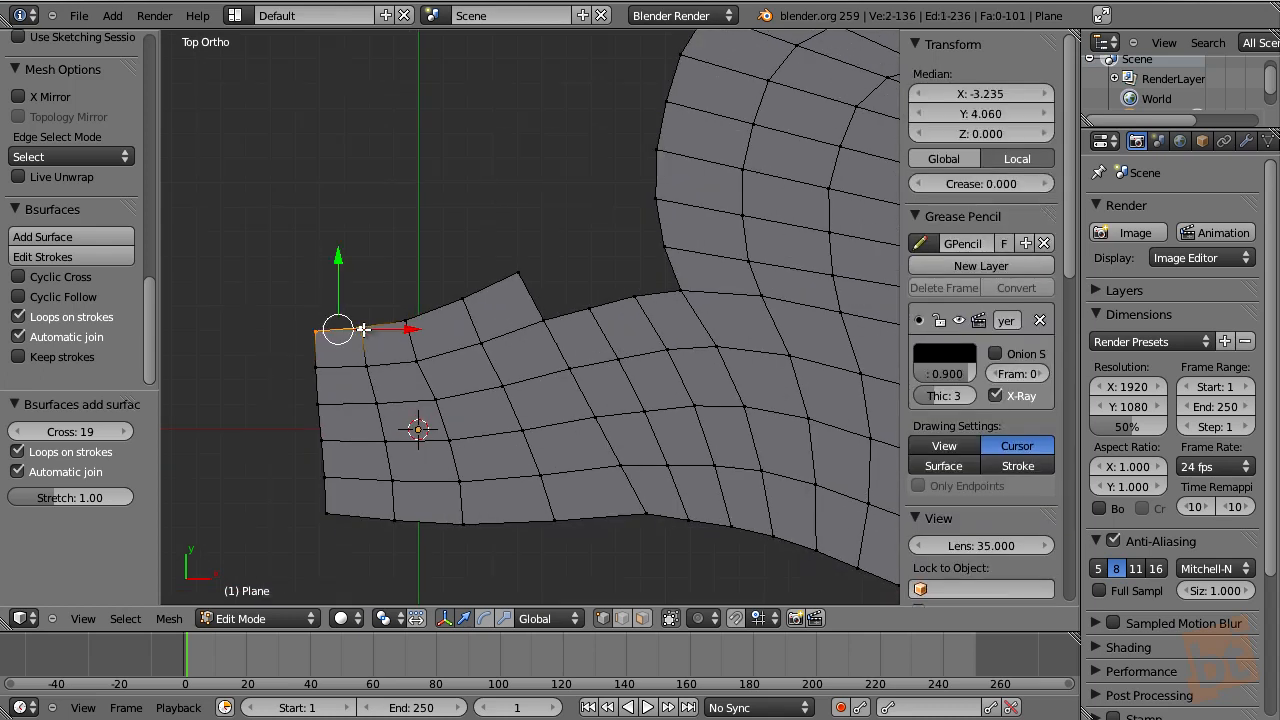
pyautogui.keyDown('shift'); pyautogui.rightClick(463, 298); pyautogui.keyUp('shift')
pyautogui.moveTo(277, 222); pyautogui.dragTo(460, 182)
pyautogui.keyDown('shift'); pyautogui.moveTo(460, 182); pyautogui.dragTo(468, 351, button='middle'); pyautogui.keyUp('shift')
pyautogui.moveTo(257, 248)
pyautogui.mouseDown()
pyautogui.moveTo(297, 229)
pyautogui.moveTo(490, 214)
pyautogui.mouseUp()
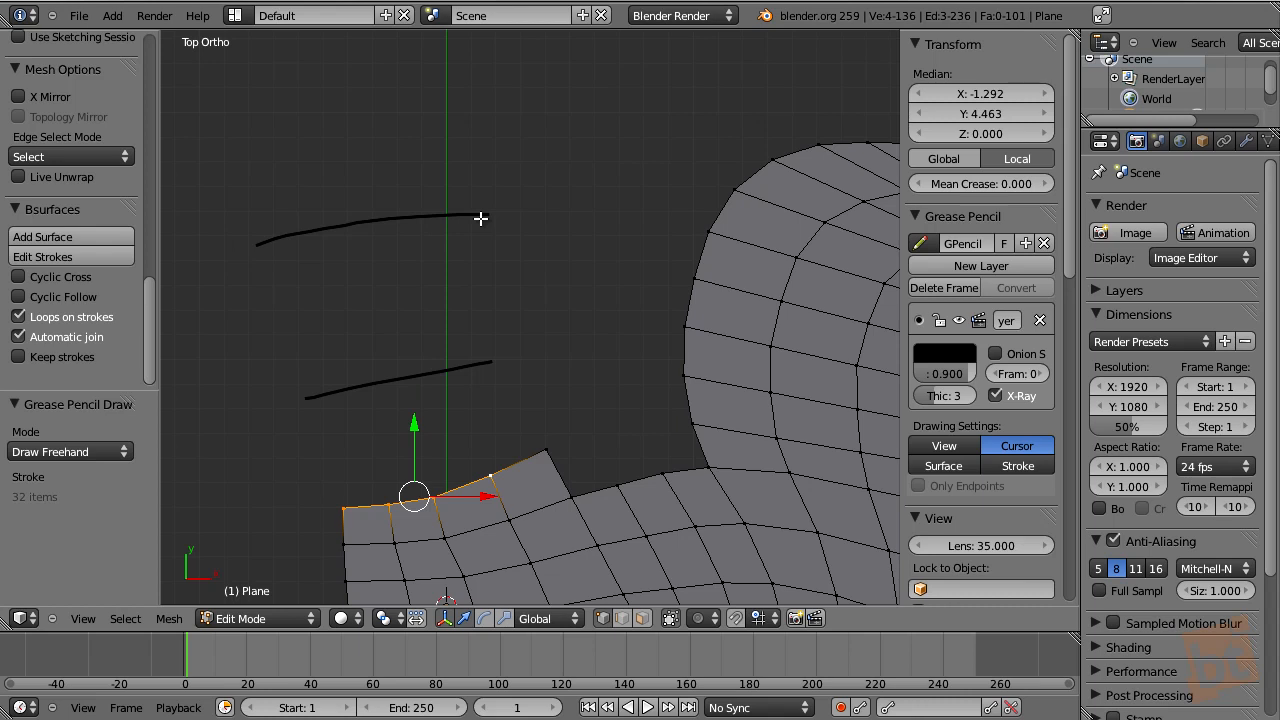
pyautogui.click(93, 235)
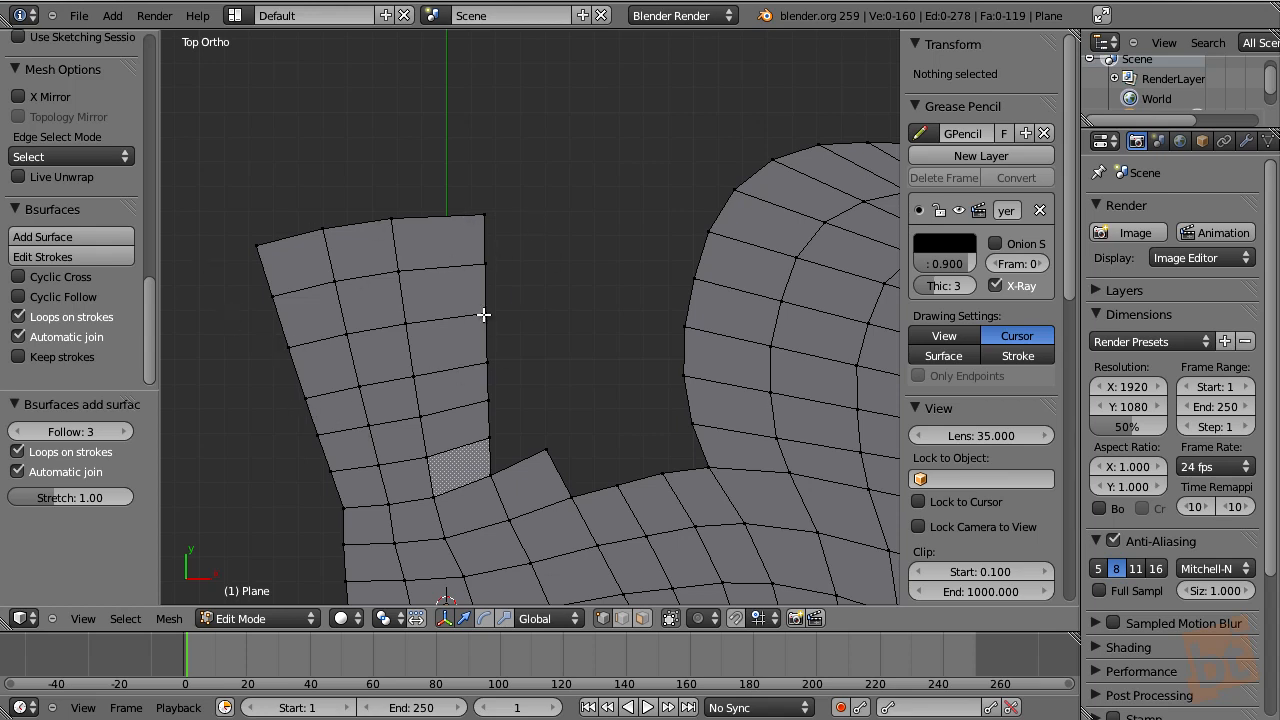
# - Try Follow counts of 2 and 1 on the upper left extension and return it to 3
pyautogui.click(19, 431)
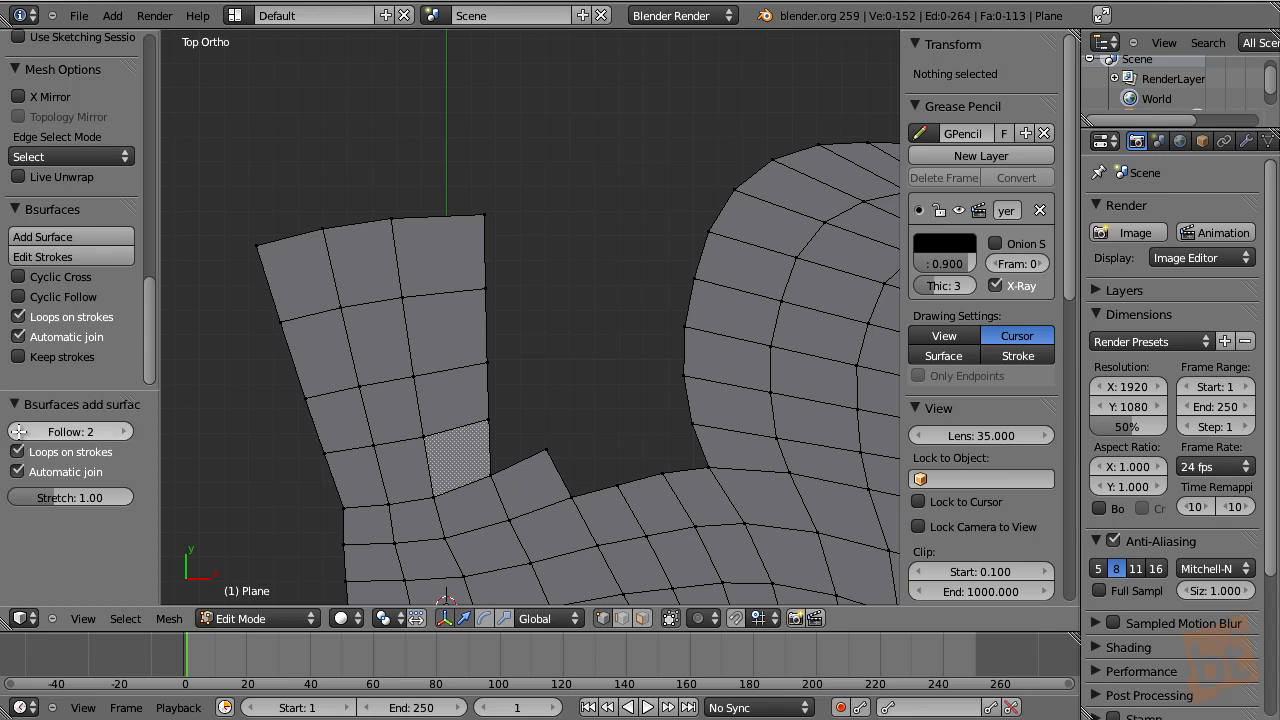
pyautogui.click(19, 431)
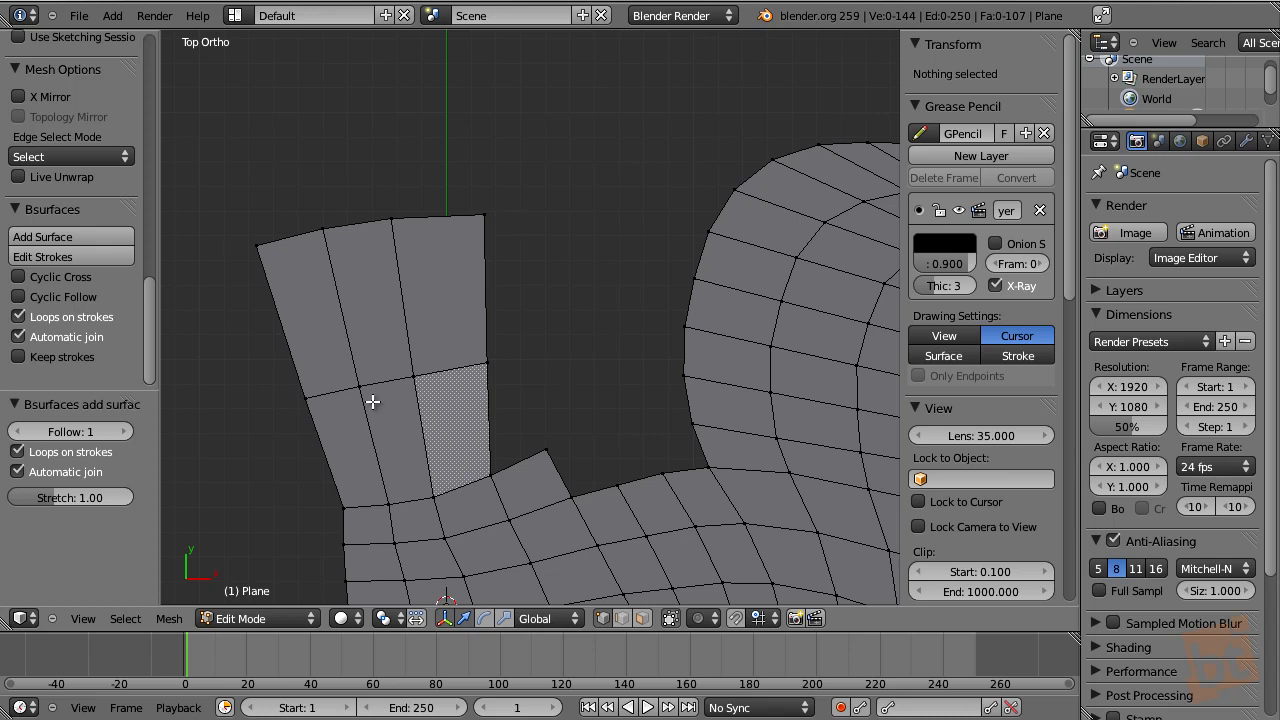
pyautogui.click(125, 431)
pyautogui.click(125, 431)
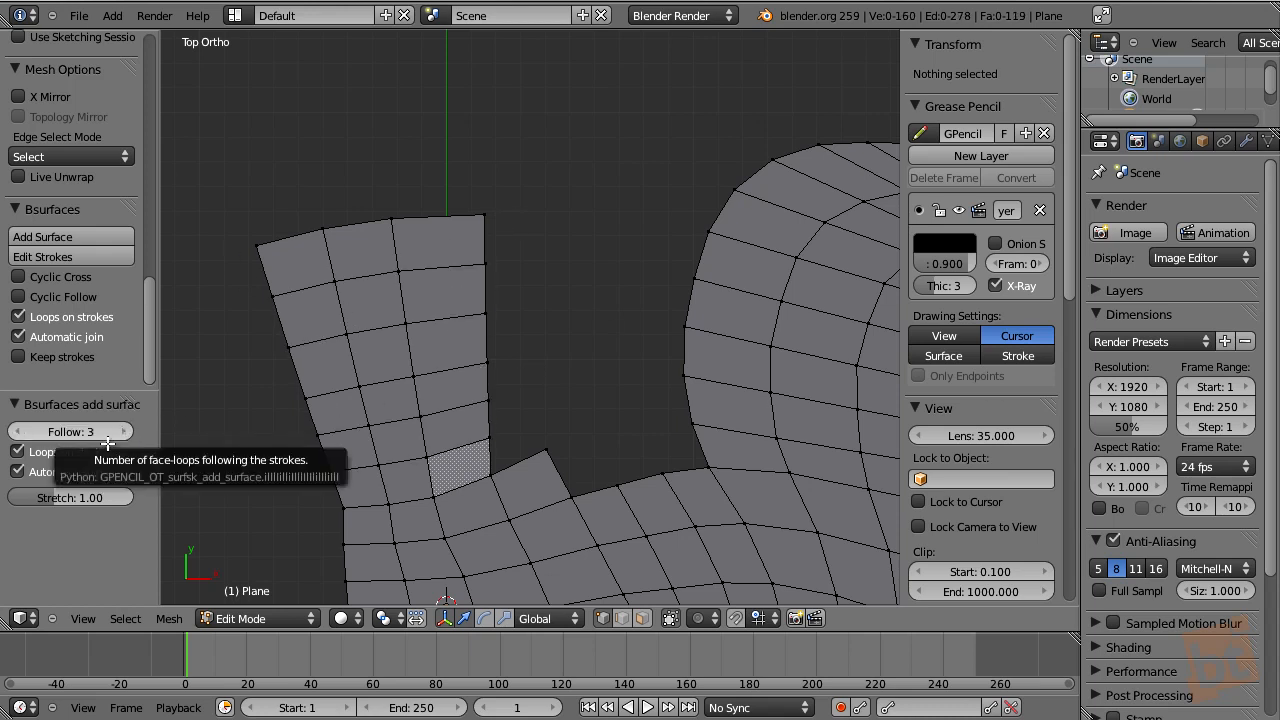
# - Turn off Loops on strokes for the upper left extension and set its Follow count to 5
pyautogui.click(18, 452)
pyautogui.click(125, 431)
pyautogui.click(125, 431)
pyautogui.click(125, 431)
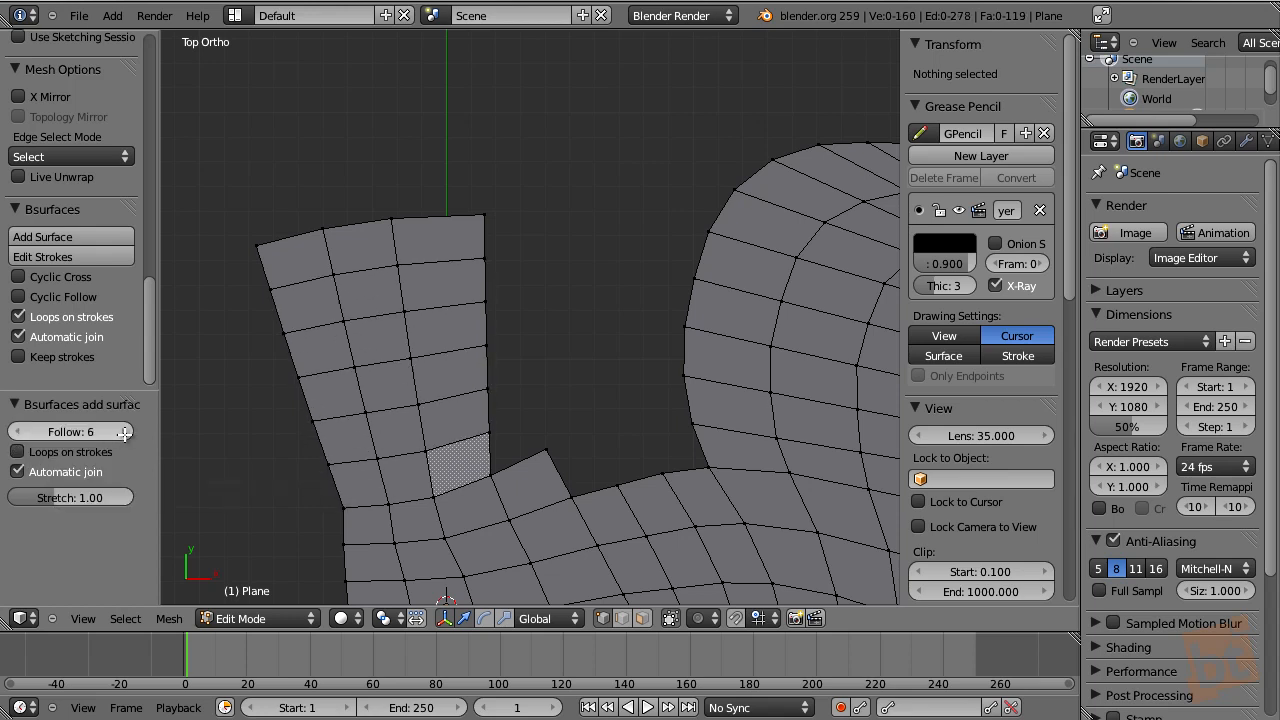
pyautogui.click(14, 431)
pyautogui.click(14, 431)
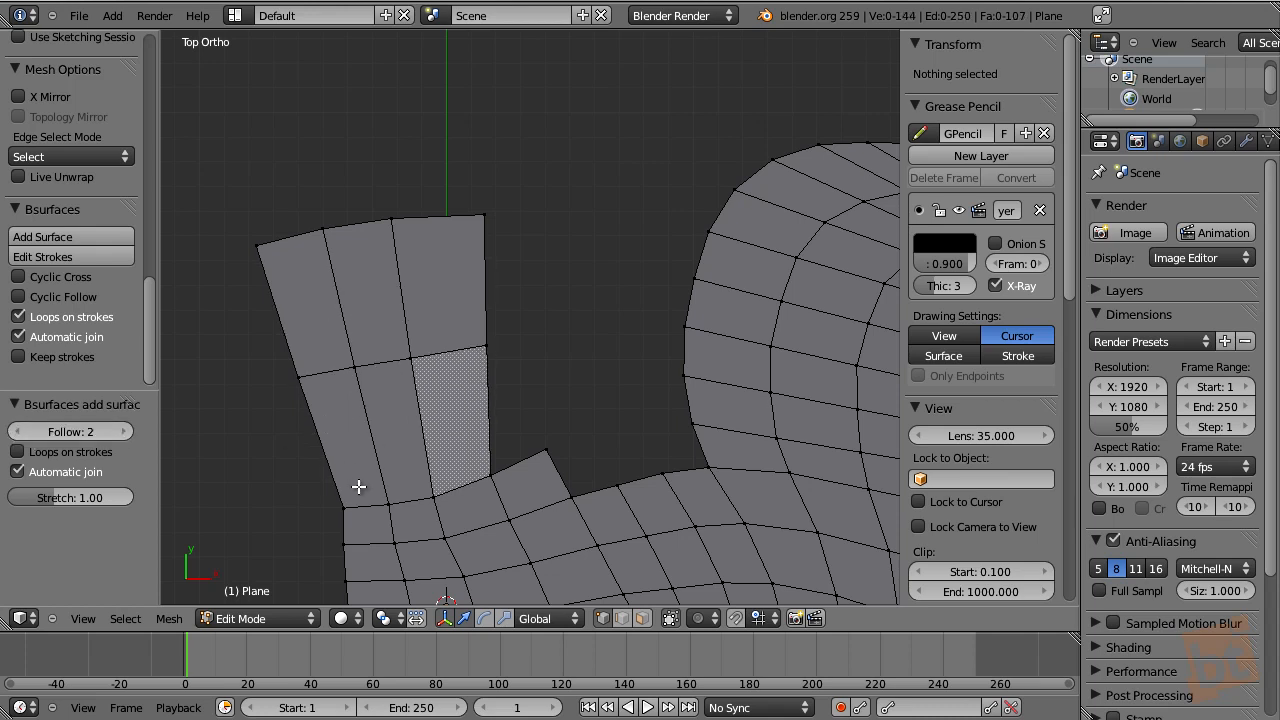
pyautogui.click(123, 431)
pyautogui.click(123, 431)
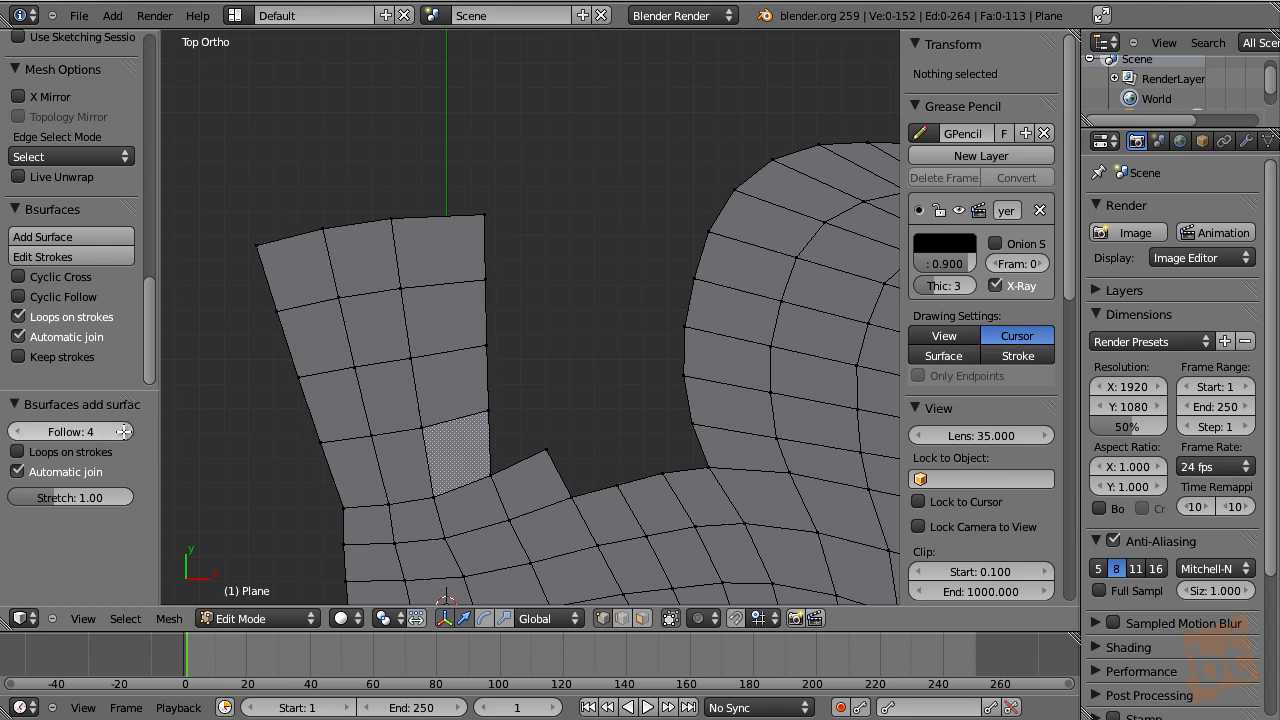
pyautogui.click(123, 431)
# - Grow a Bsurfaces strip from the left extension's four top vertices along two long curving strokes that bend right and upward
pyautogui.scroll(-2, 474, 403)
pyautogui.rightClick(298, 377)
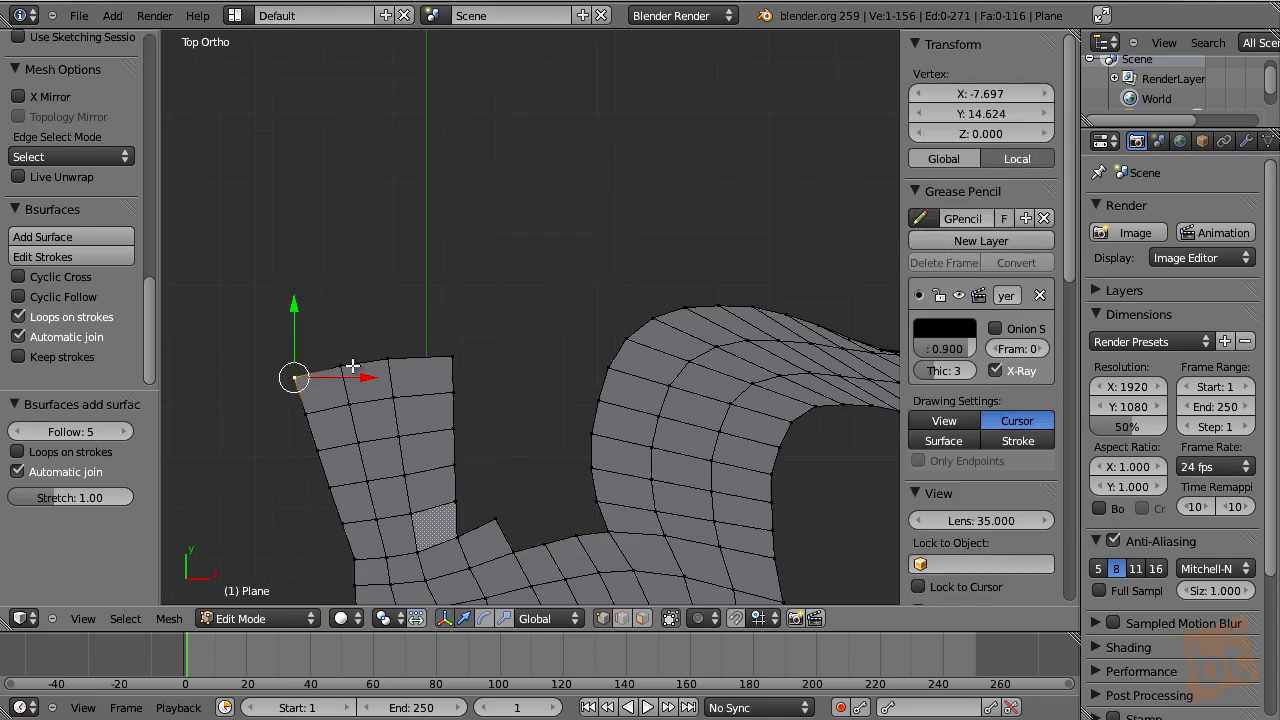
pyautogui.keyDown('shift'); pyautogui.rightClick(340, 365); pyautogui.keyUp('shift')
pyautogui.keyDown('shift'); pyautogui.rightClick(389, 358); pyautogui.keyUp('shift')
pyautogui.keyDown('shift'); pyautogui.rightClick(453, 356); pyautogui.keyUp('shift')
pyautogui.moveTo(297, 380)
pyautogui.mouseDown()
pyautogui.moveTo(298, 350)
pyautogui.moveTo(435, 152)
pyautogui.moveTo(795, 198)
pyautogui.moveTo(881, 125)
pyautogui.mouseUp()
pyautogui.keyDown('shift'); pyautogui.moveTo(731, 245); pyautogui.dragTo(585, 335, button='middle'); pyautogui.keyUp('shift')
pyautogui.moveTo(304, 450)
pyautogui.mouseDown()
pyautogui.moveTo(369, 384)
pyautogui.moveTo(533, 367)
pyautogui.moveTo(701, 375)
pyautogui.moveTo(813, 327)
pyautogui.moveTo(834, 233)
pyautogui.mouseUp()
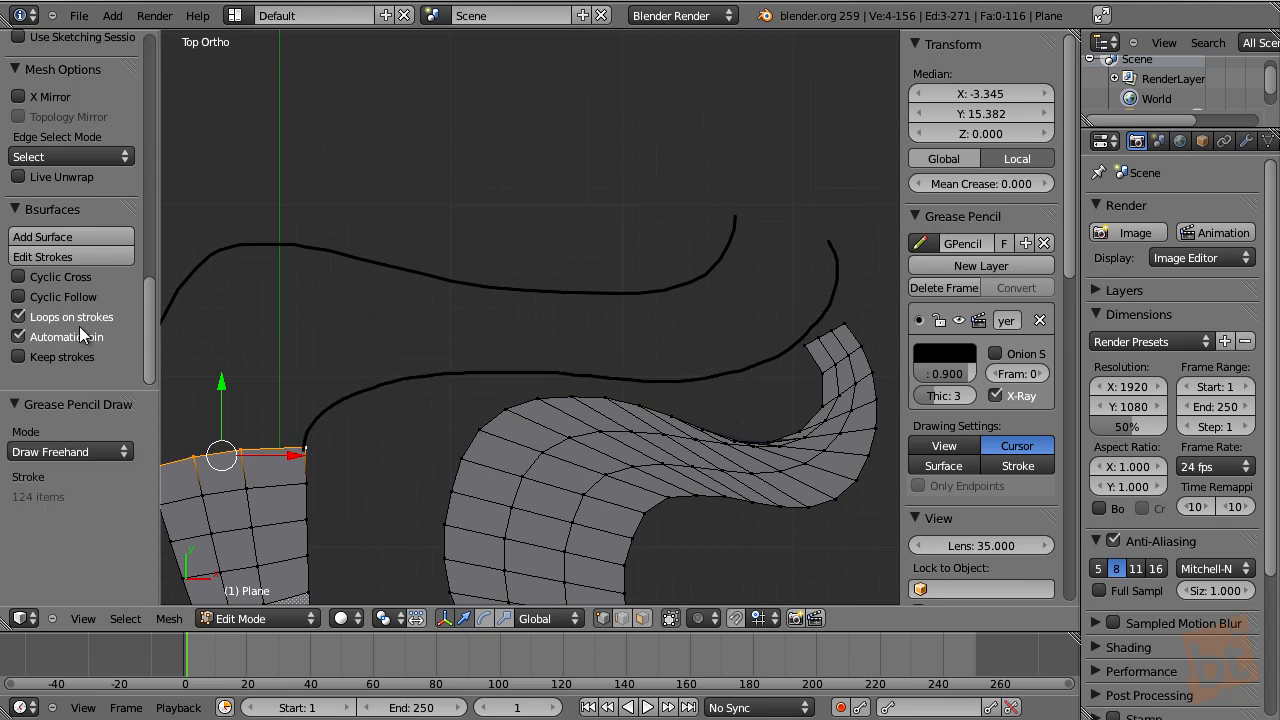
pyautogui.click(71, 234)
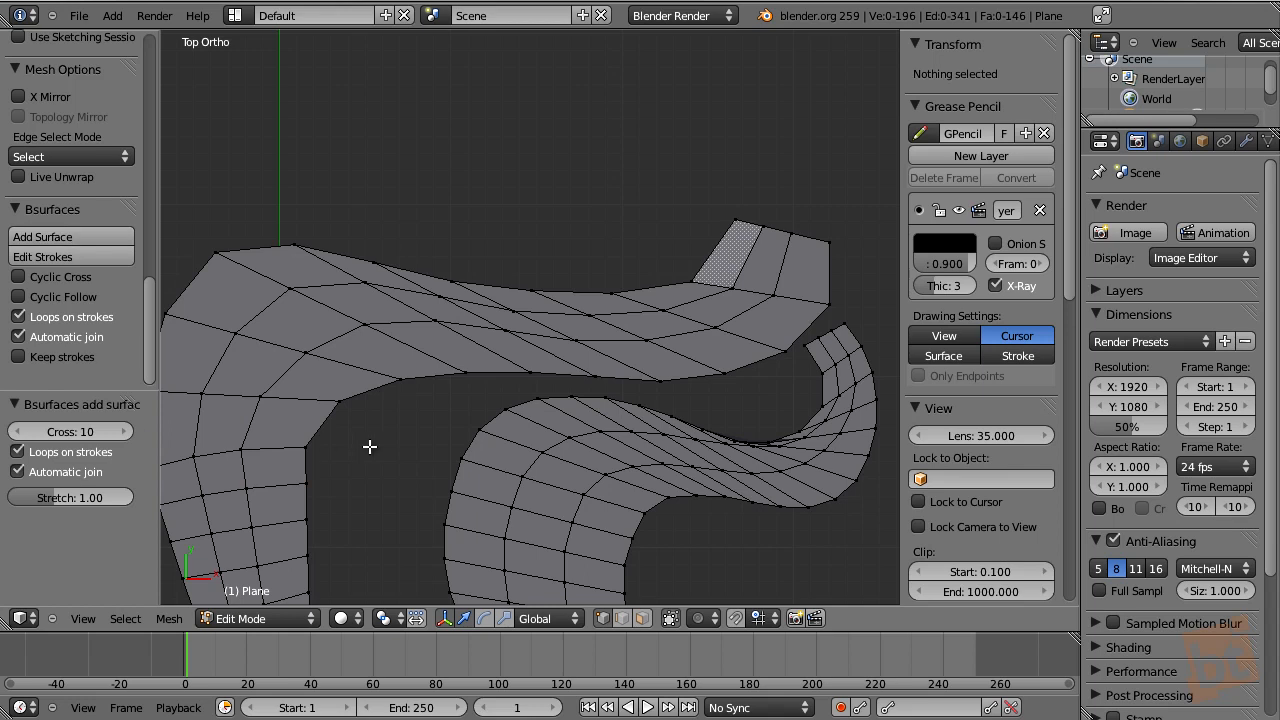
# - Turn off Loops on strokes for the long curved strip and set its Cross count to 9
pyautogui.keyDown('shift'); pyautogui.moveTo(366, 447); pyautogui.dragTo(431, 415, button='middle'); pyautogui.keyUp('shift')
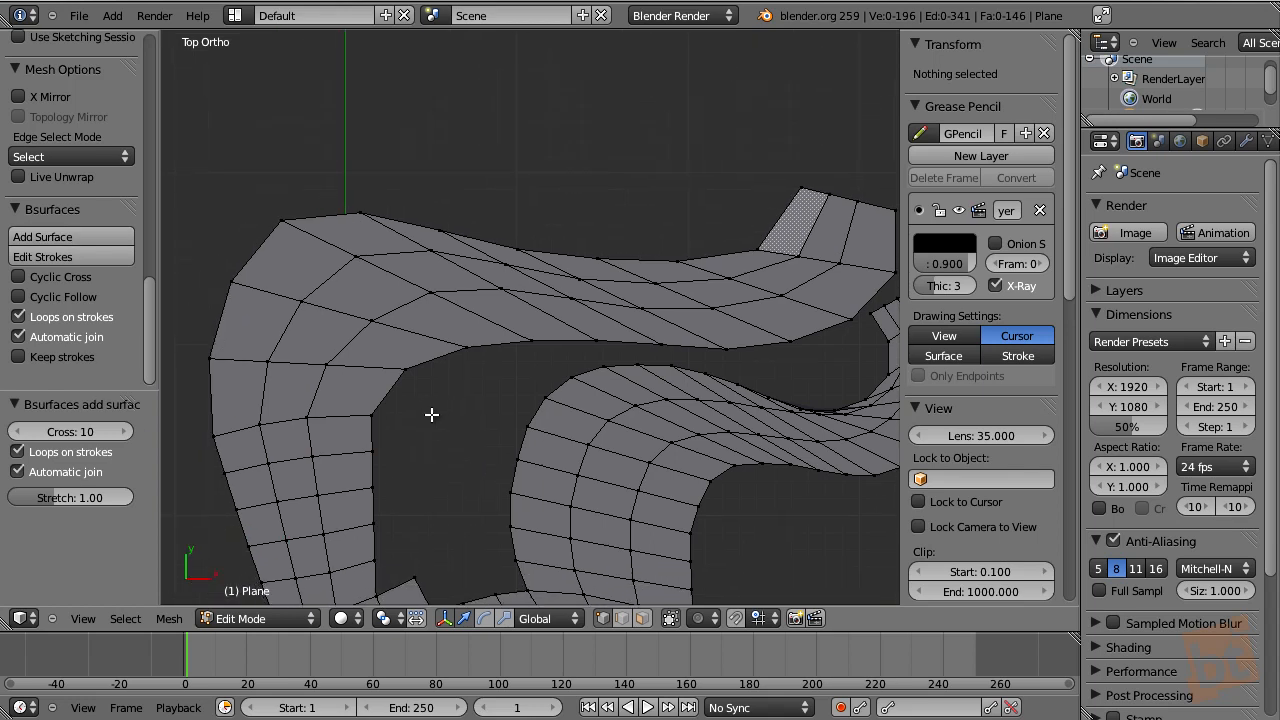
pyautogui.click(16, 431)
pyautogui.click(16, 431)
pyautogui.click(16, 431)
pyautogui.click(16, 431)
pyautogui.click(16, 431)
pyautogui.click(16, 431)
pyautogui.click(16, 431)
pyautogui.click(16, 431)
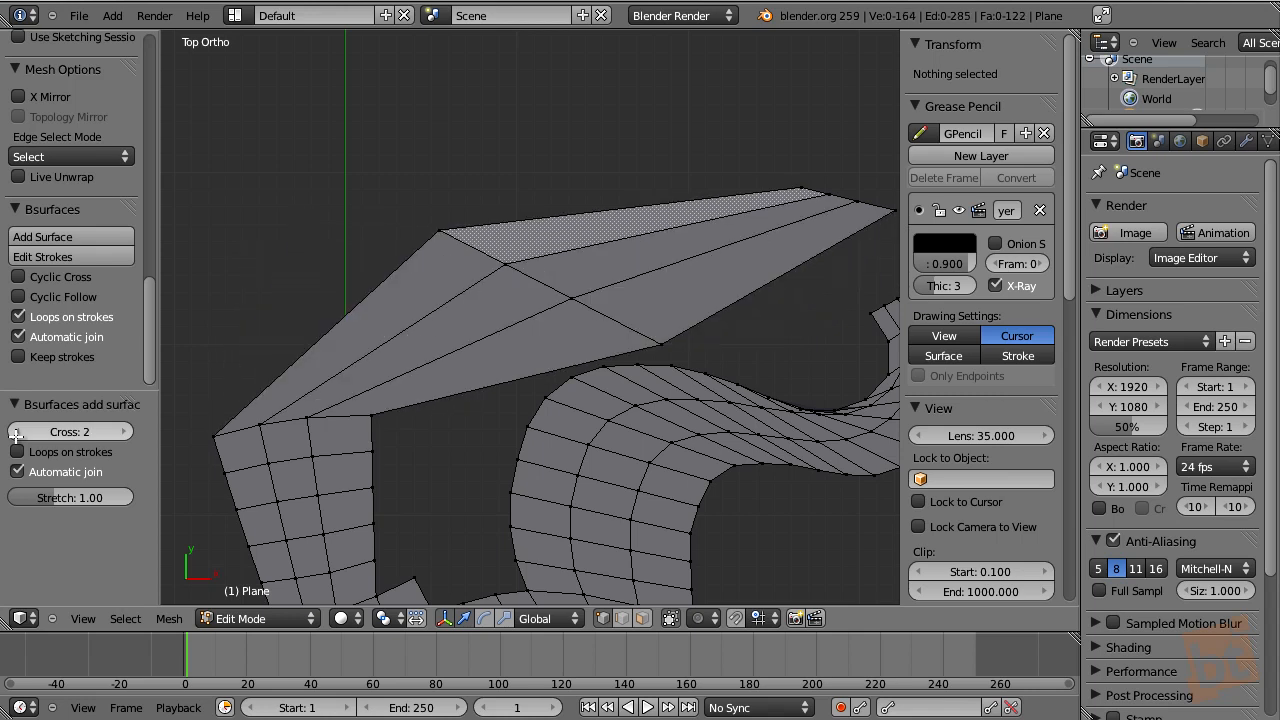
pyautogui.click(125, 431)
pyautogui.click(125, 431)
pyautogui.click(125, 431)
pyautogui.click(125, 431)
pyautogui.click(125, 431)
pyautogui.click(125, 431)
pyautogui.click(125, 431)
# - Extend the strip's four-vertex end edge upward with Bsurfaces through two wide, roughly horizontal freehand strokes
pyautogui.keyDown('shift'); pyautogui.moveTo(668, 297); pyautogui.dragTo(434, 497, button='middle'); pyautogui.keyUp('shift')
pyautogui.keyDown('alt'); pyautogui.rightClick(575, 428); pyautogui.keyUp('alt')
pyautogui.keyDown('shift'); pyautogui.moveTo(626, 400); pyautogui.dragTo(580, 443, button='middle'); pyautogui.keyUp('shift')
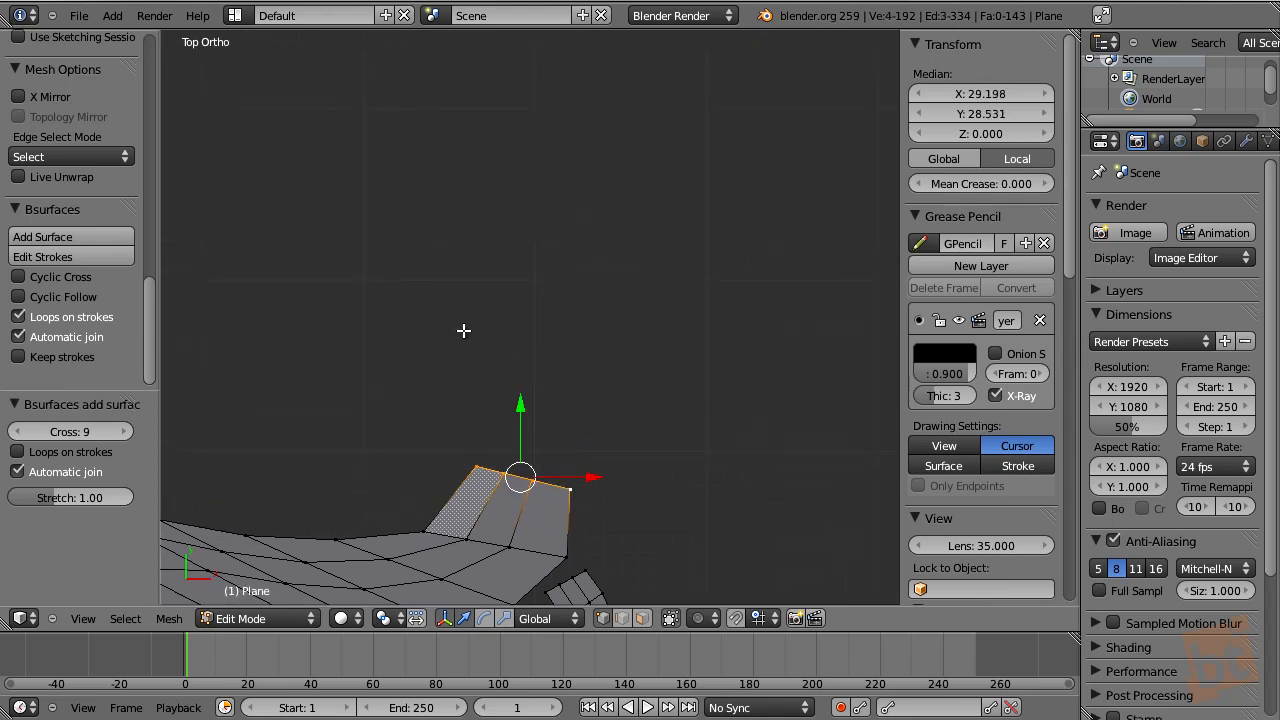
pyautogui.moveTo(424, 199); pyautogui.dragTo(757, 180)
pyautogui.keyDown('shift'); pyautogui.moveTo(592, 140); pyautogui.dragTo(557, 273, button='middle'); pyautogui.keyUp('shift')
pyautogui.moveTo(421, 229); pyautogui.dragTo(692, 213)
pyautogui.keyDown('shift'); pyautogui.moveTo(686, 257); pyautogui.dragTo(657, 172, button='middle'); pyautogui.keyUp('shift')
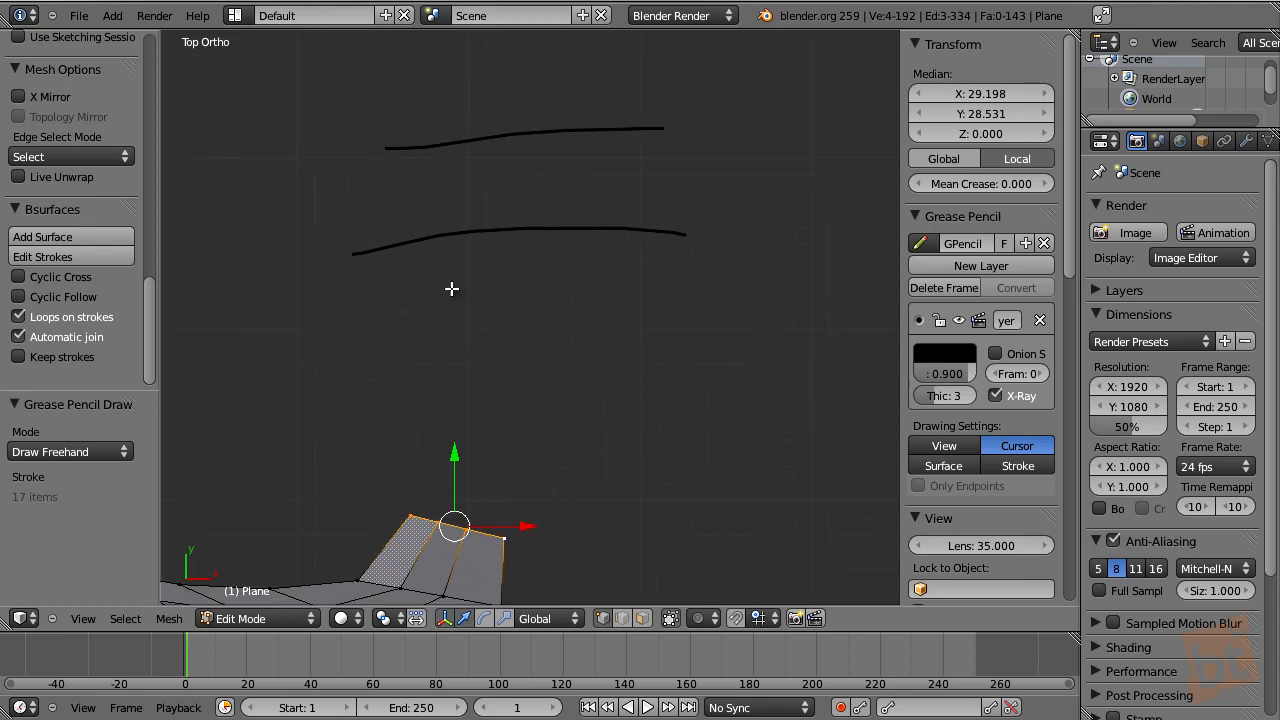
pyautogui.click(89, 236)
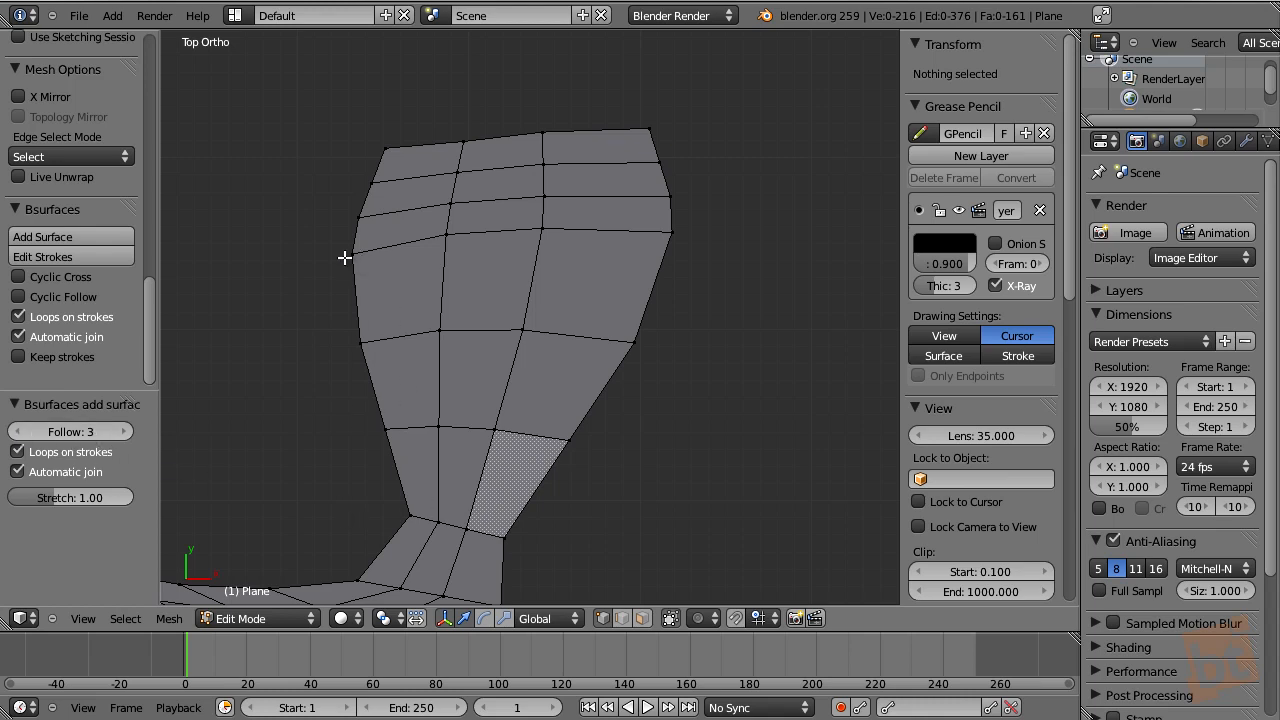
# - Turn off Loops on strokes for the flared top extension and set its Follow count to 5
pyautogui.keyDown('shift'); pyautogui.moveTo(599, 369); pyautogui.dragTo(591, 350, button='middle'); pyautogui.keyUp('shift')
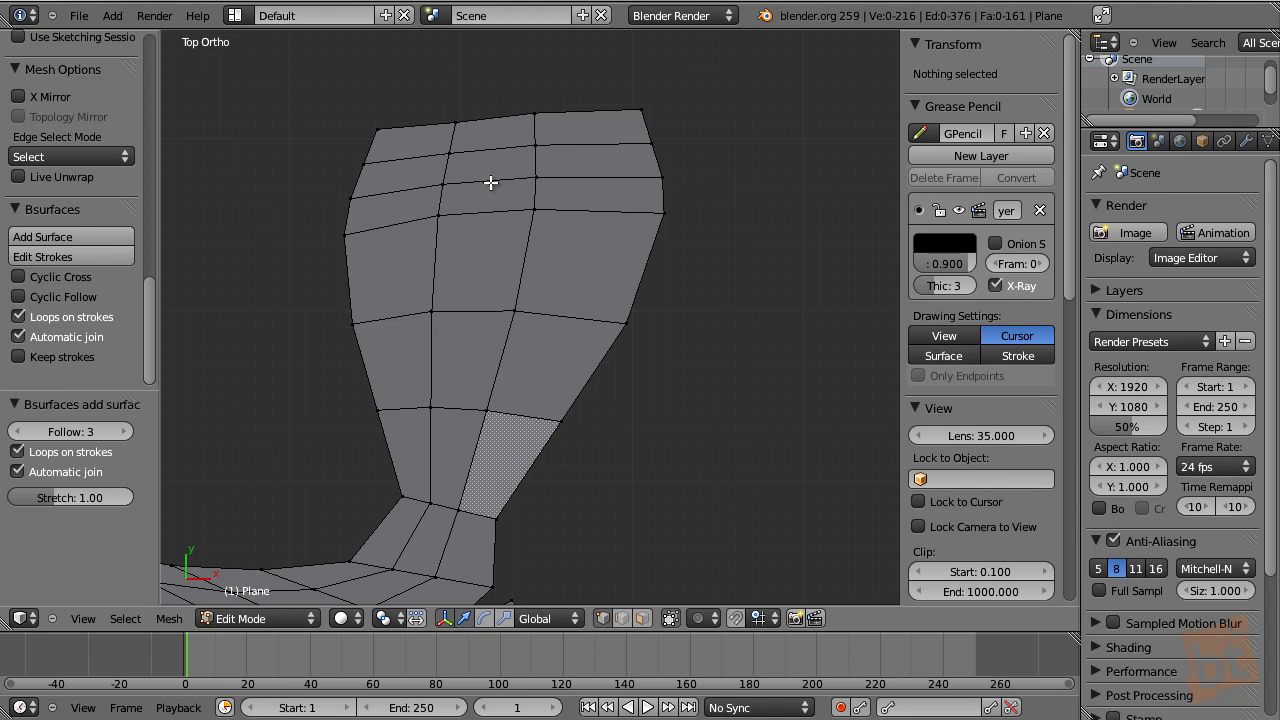
pyautogui.click(20, 451)
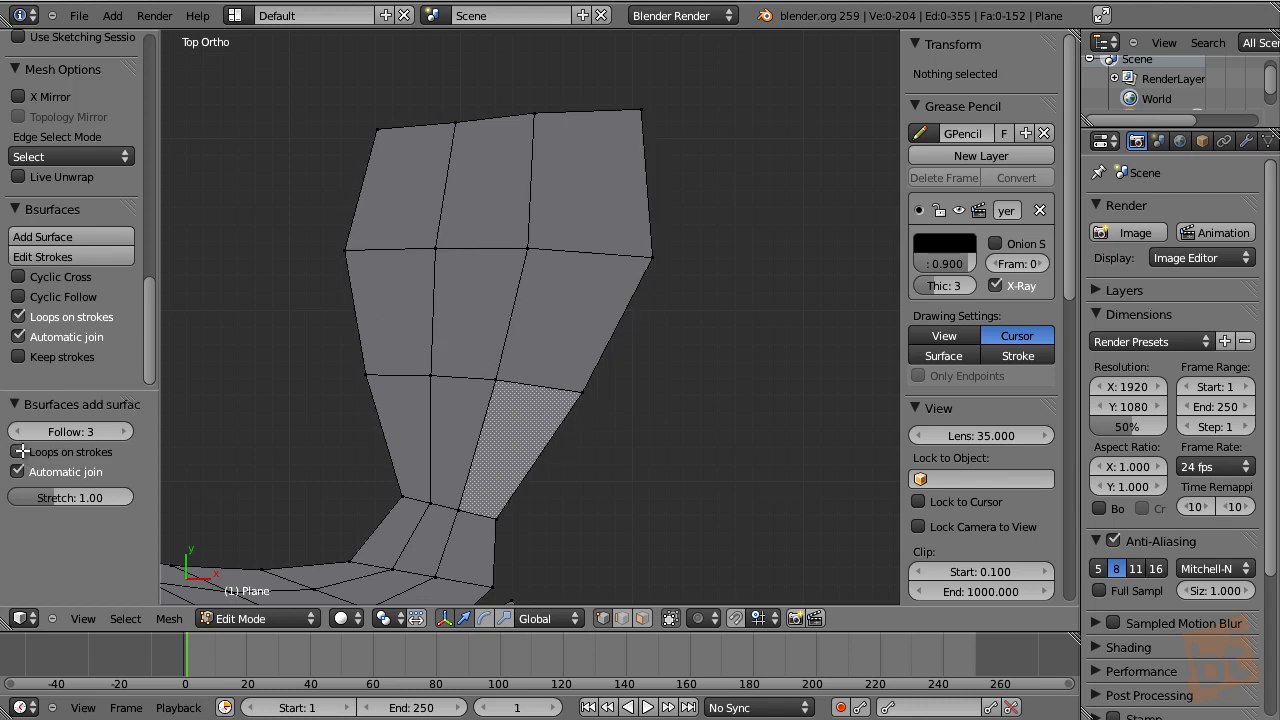
pyautogui.click(127, 432)
pyautogui.click(127, 432)
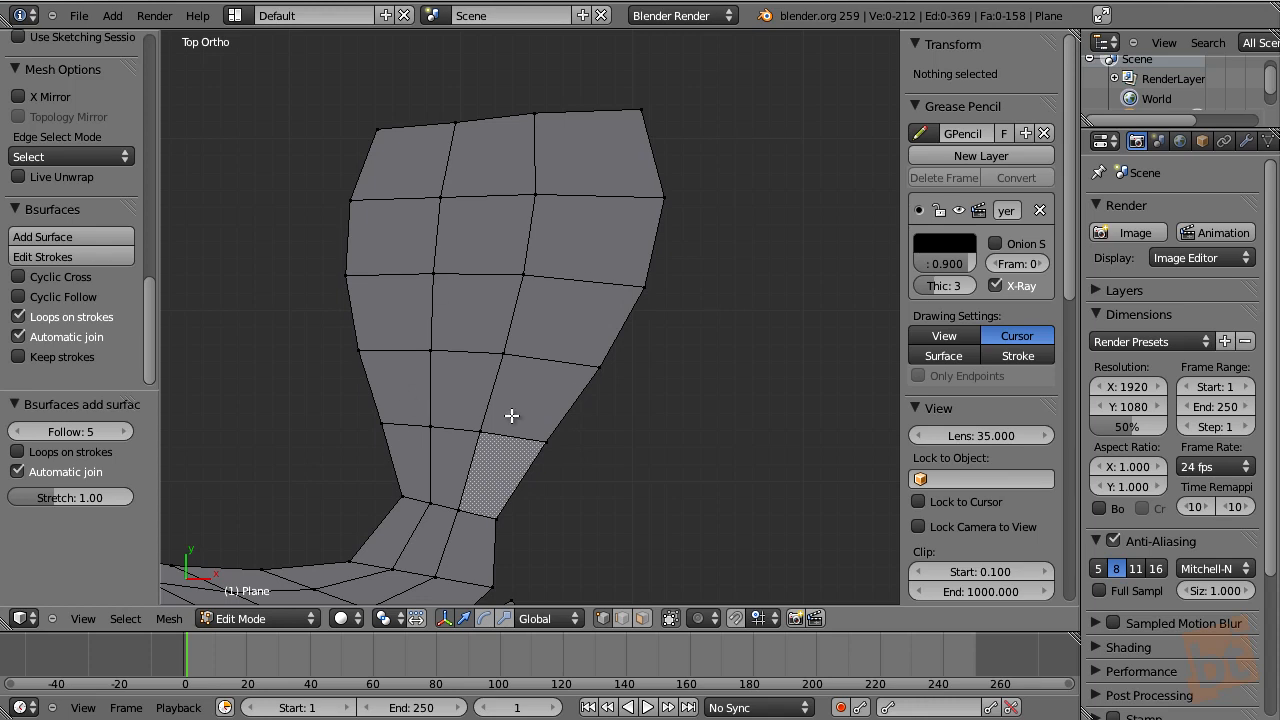
# - Extend the flared top leftward with Bsurfaces from its three uppermost left-edge vertices to one short, roughly vertical freehand stroke
pyautogui.scroll(-4, 511, 415)
pyautogui.keyDown('shift'); pyautogui.moveTo(656, 374); pyautogui.dragTo(500, 423, button='middle'); pyautogui.keyUp('shift')
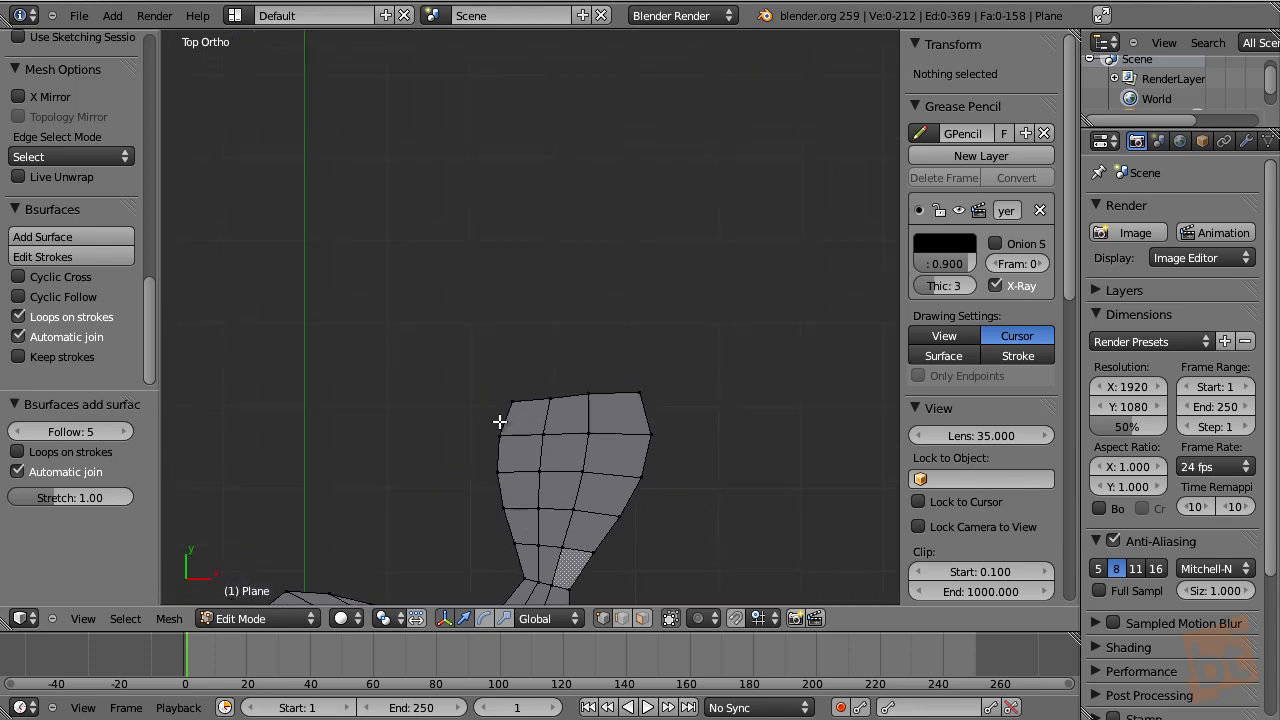
pyautogui.rightClick(509, 402)
pyautogui.keyDown('shift'); pyautogui.rightClick(501, 437); pyautogui.keyUp('shift')
pyautogui.keyDown('shift'); pyautogui.rightClick(503, 467); pyautogui.keyUp('shift')
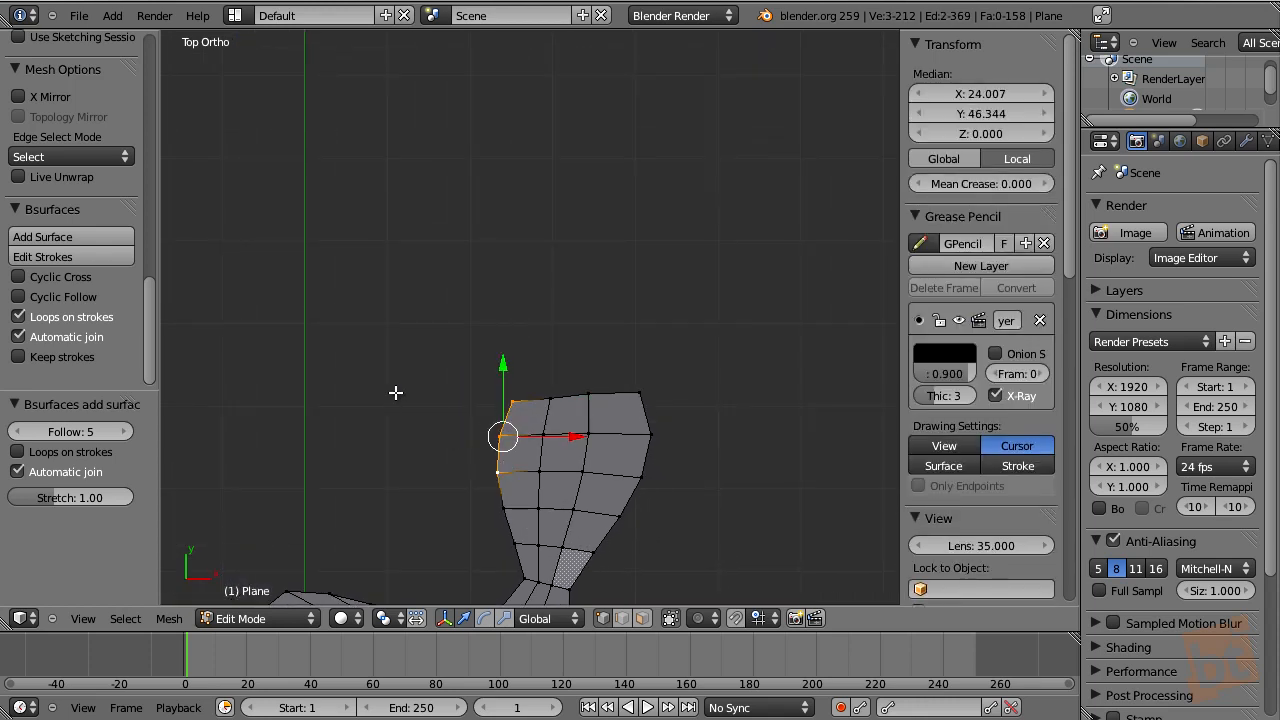
pyautogui.moveTo(366, 383); pyautogui.dragTo(348, 462)
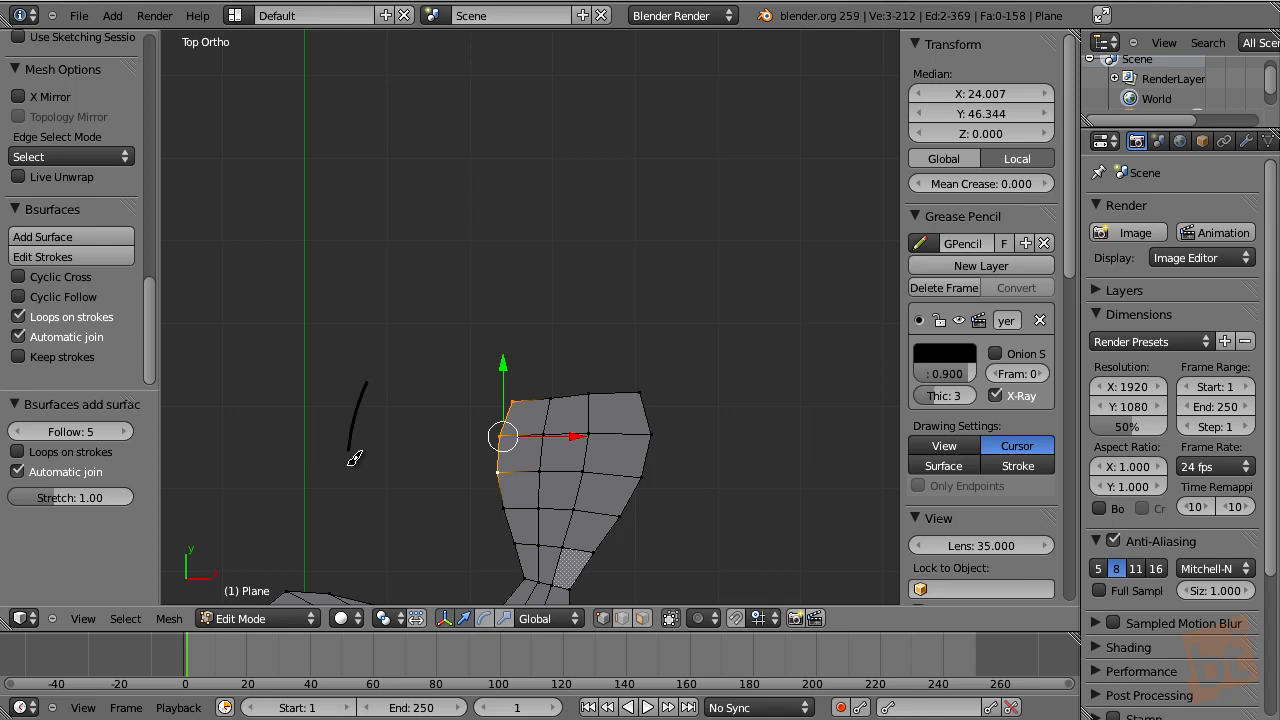
pyautogui.click(55, 237)
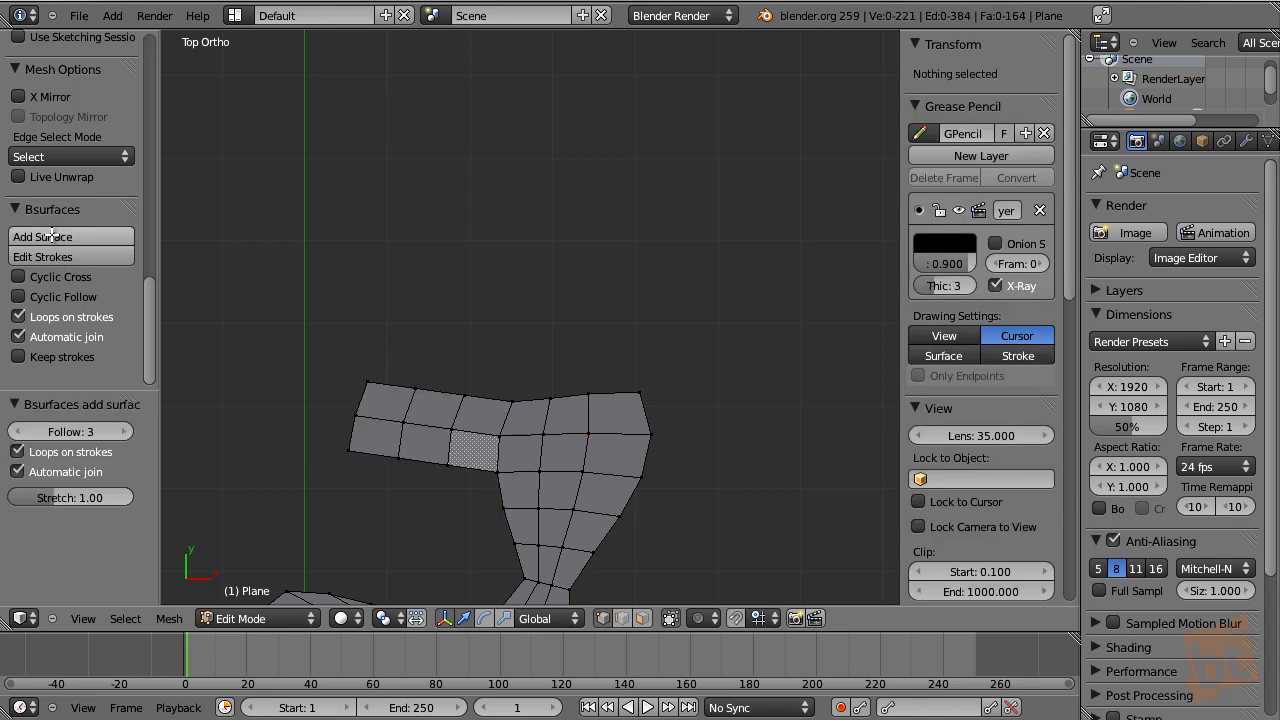
# - Grow a Bsurfaces strip upward from the left extension's first three top vertices along two long freehand strokes
pyautogui.rightClick(372, 377)
pyautogui.keyDown('shift'); pyautogui.rightClick(424, 384); pyautogui.keyUp('shift')
pyautogui.keyDown('shift'); pyautogui.rightClick(458, 389); pyautogui.keyUp('shift')
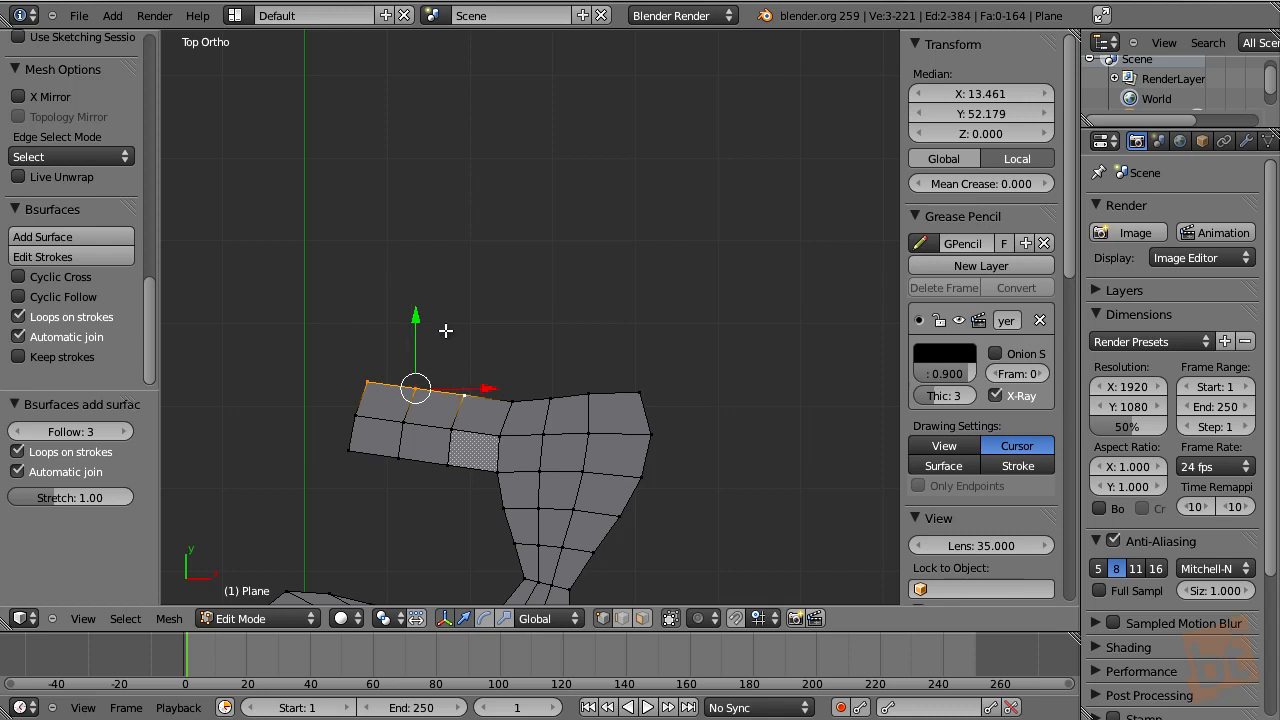
pyautogui.moveTo(467, 397); pyautogui.dragTo(489, 226)
pyautogui.moveTo(371, 380)
pyautogui.mouseDown()
pyautogui.moveTo(408, 198)
pyautogui.moveTo(400, 206)
pyautogui.mouseUp()
pyautogui.click(88, 236)
pyautogui.keyDown('shift'); pyautogui.moveTo(589, 337); pyautogui.dragTo(565, 373, button='middle'); pyautogui.keyUp('shift')
# - Set the new upright strip's Cross count to 3
pyautogui.click(15, 432)
pyautogui.click(15, 432)
pyautogui.click(15, 432)
# - Select the upright strip's three upper right-edge vertices and the flared part's four top vertices around the open corner
pyautogui.scroll(2, 512, 387)
pyautogui.rightClick(422, 374)
pyautogui.keyDown('shift'); pyautogui.rightClick(438, 302); pyautogui.keyUp('shift')
pyautogui.keyDown('shift'); pyautogui.rightClick(445, 239); pyautogui.keyUp('shift')
pyautogui.keyDown('shift'); pyautogui.rightClick(472, 447); pyautogui.keyUp('shift')
pyautogui.keyDown('shift'); pyautogui.rightClick(524, 446); pyautogui.keyUp('shift')
pyautogui.keyDown('shift'); pyautogui.rightClick(598, 443); pyautogui.keyUp('shift')
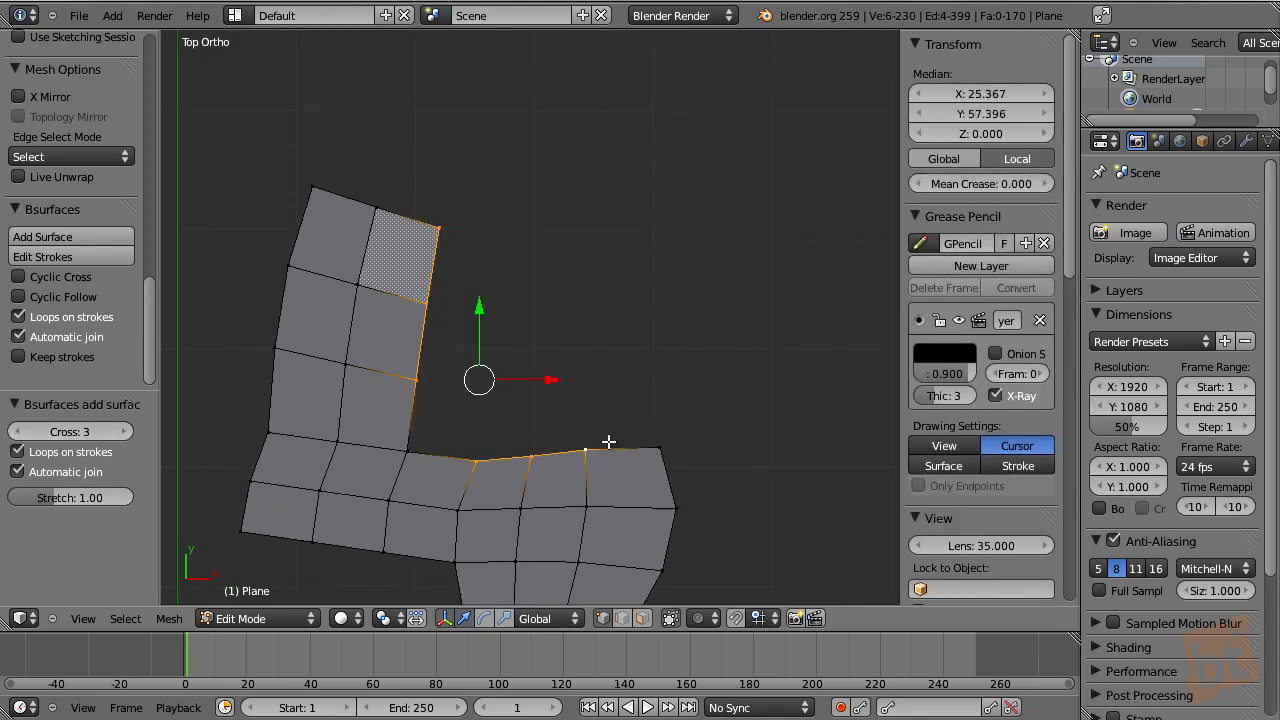
pyautogui.keyDown('shift'); pyautogui.rightClick(662, 455); pyautogui.keyUp('shift')
# - Fill the open corner with Bsurfaces, guided by one long stroke from the flared part's top-right vertex upward
pyautogui.scroll(1, 449, 482)
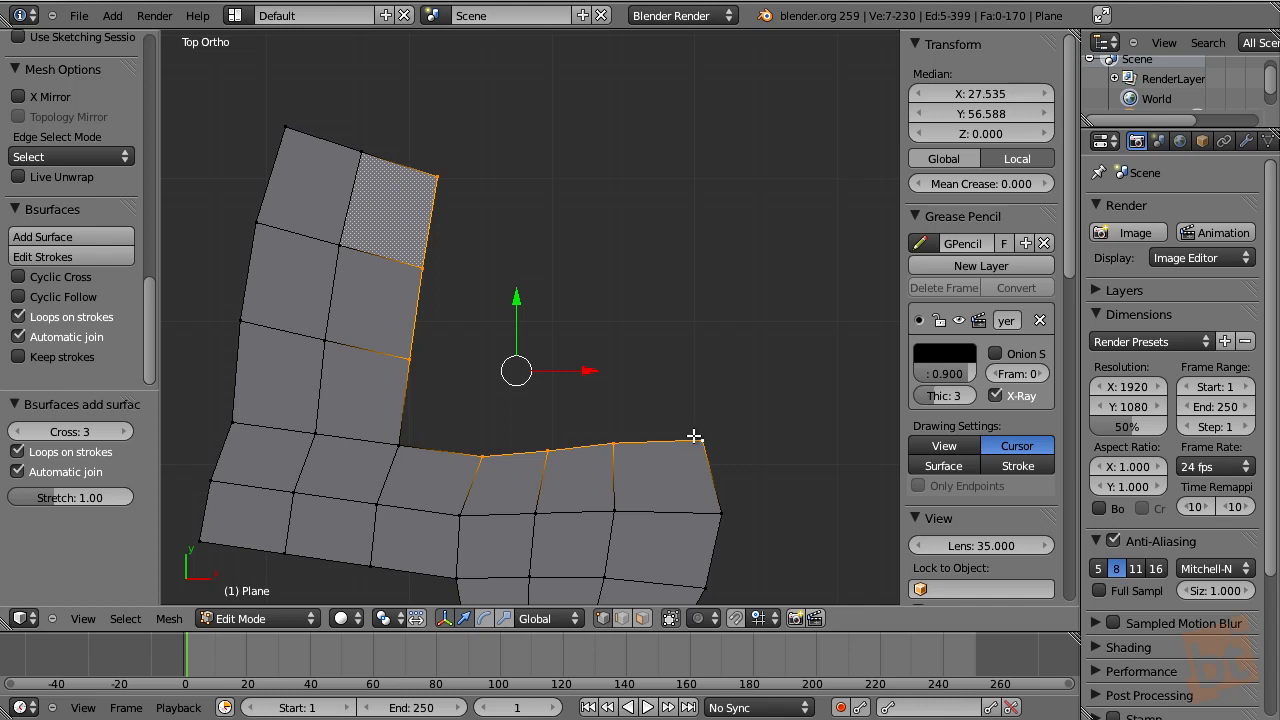
pyautogui.moveTo(703, 443)
pyautogui.mouseDown()
pyautogui.moveTo(701, 243)
pyautogui.moveTo(683, 153)
pyautogui.moveTo(667, 141)
pyautogui.mouseUp()
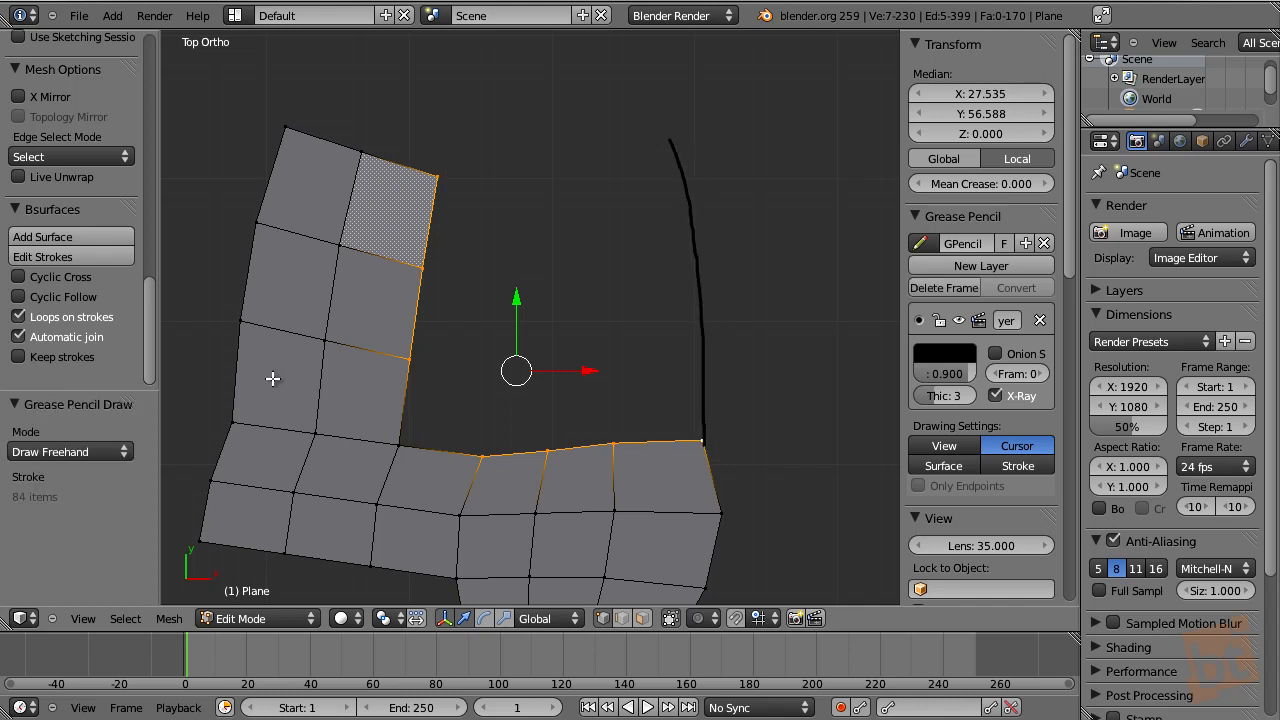
pyautogui.click(99, 235)
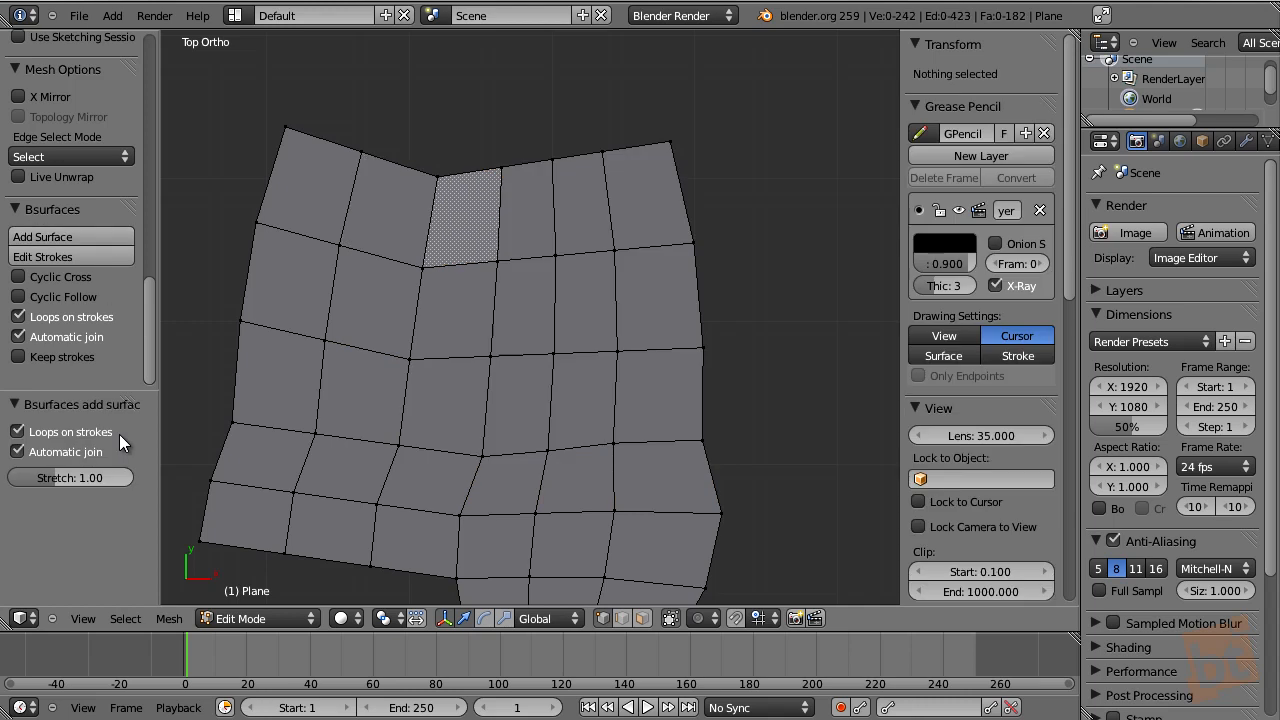
# - Select the whole mesh and delete all its vertices
pyautogui.scroll(-5, 663, 477)
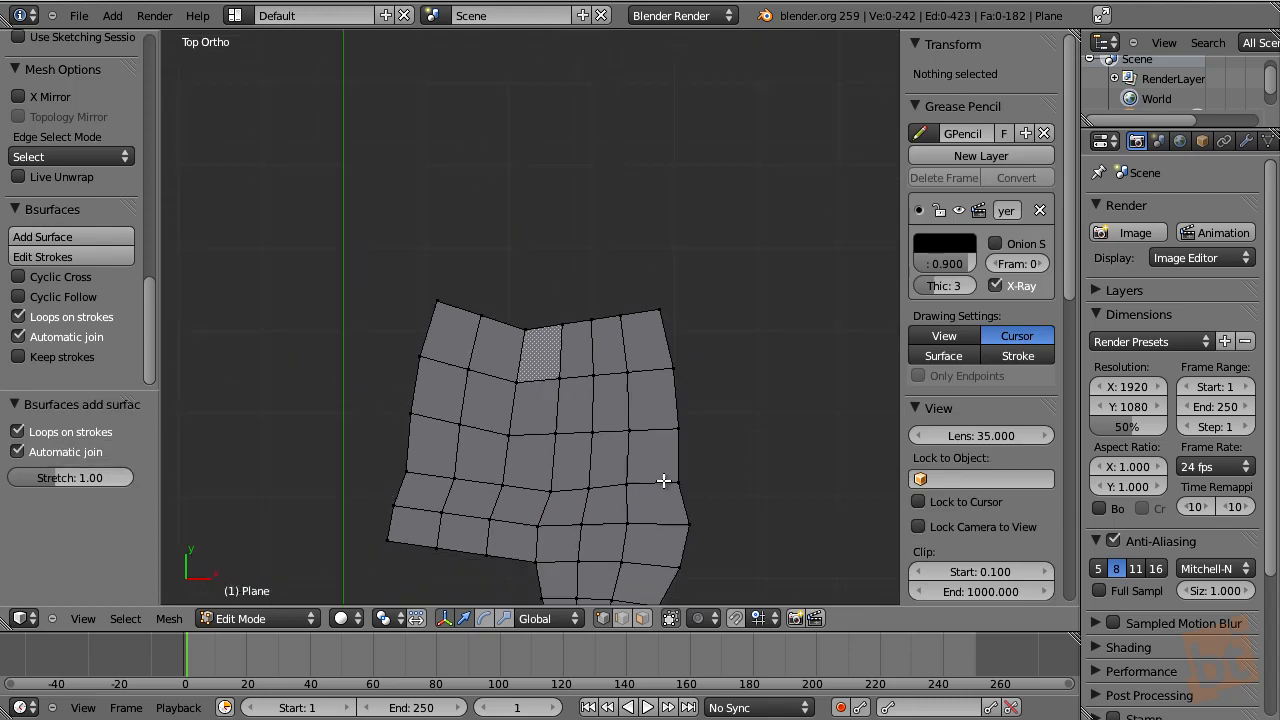
pyautogui.keyDown('shift'); pyautogui.moveTo(659, 481); pyautogui.dragTo(550, 322, button='middle'); pyautogui.keyUp('shift')
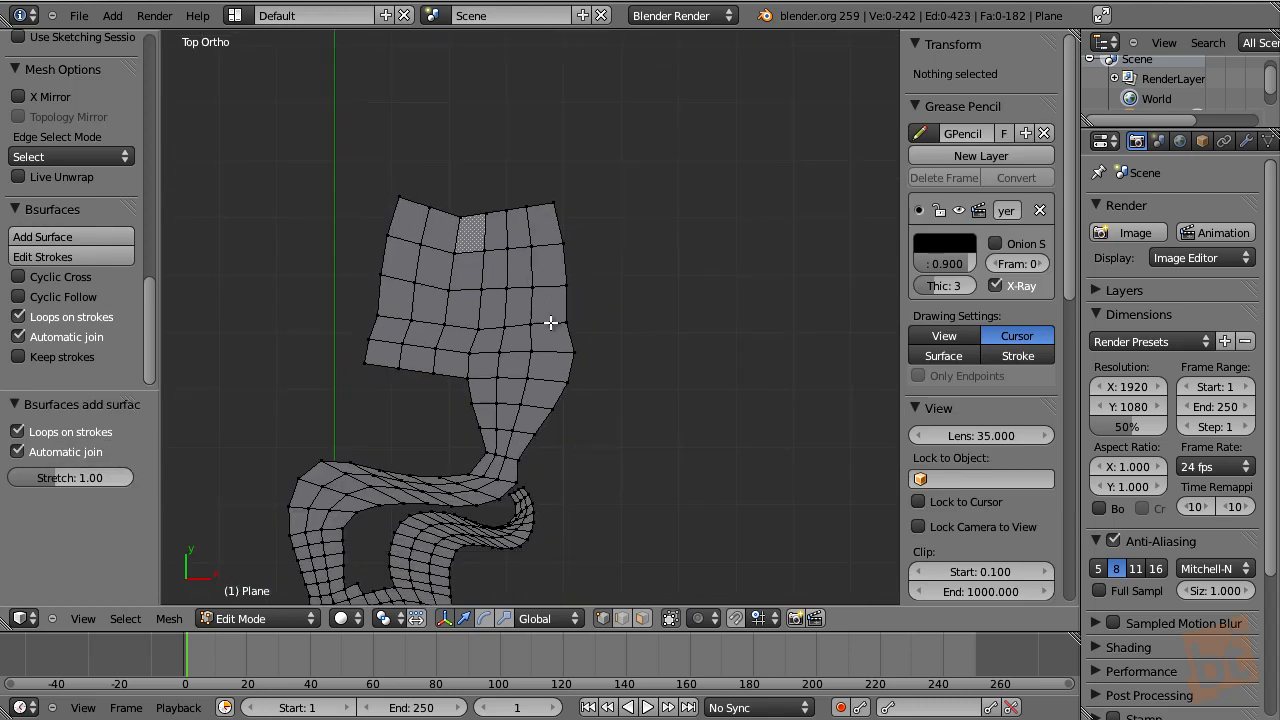
pyautogui.keyDown('shift'); pyautogui.moveTo(592, 430); pyautogui.dragTo(569, 337, button='middle'); pyautogui.keyUp('shift')
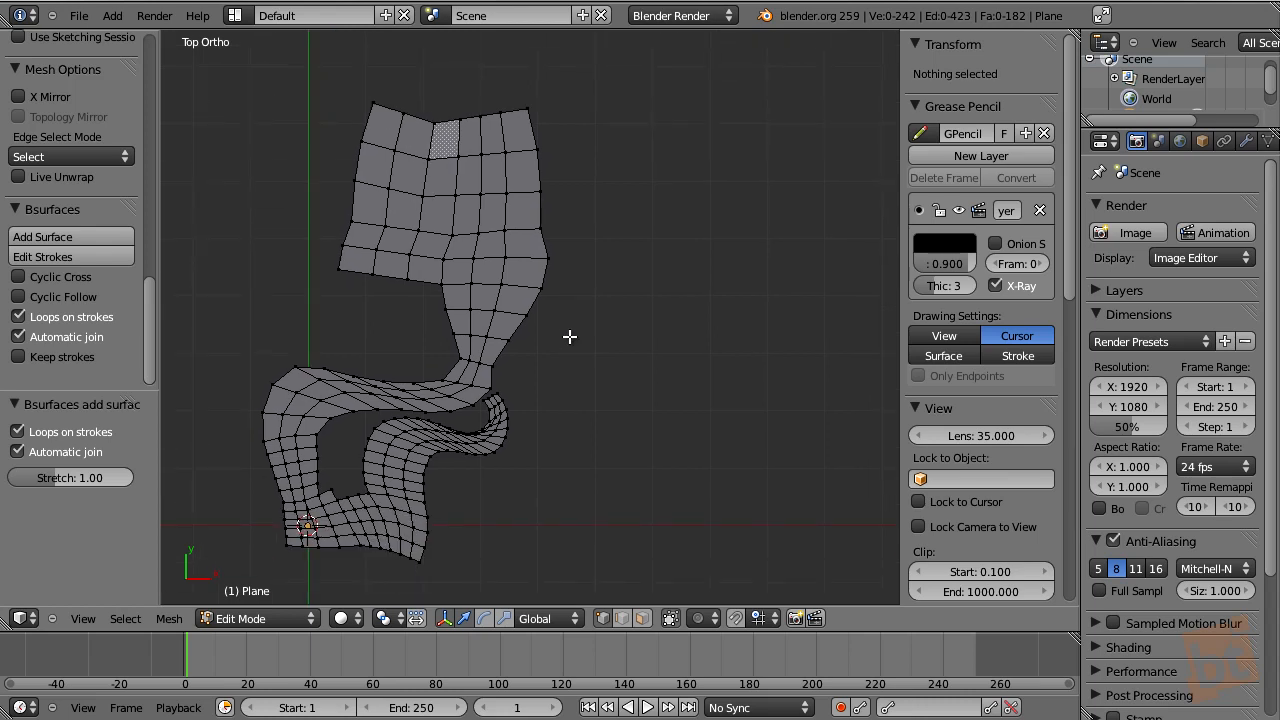
pyautogui.keyDown('shift'); pyautogui.moveTo(499, 388); pyautogui.dragTo(651, 351, button='middle'); pyautogui.keyUp('shift')
pyautogui.press('a')
pyautogui.press('x')
pyautogui.click(559, 385)
pyautogui.keyDown('shift'); pyautogui.moveTo(506, 476); pyautogui.dragTo(619, 383, button='middle'); pyautogui.keyUp('shift')
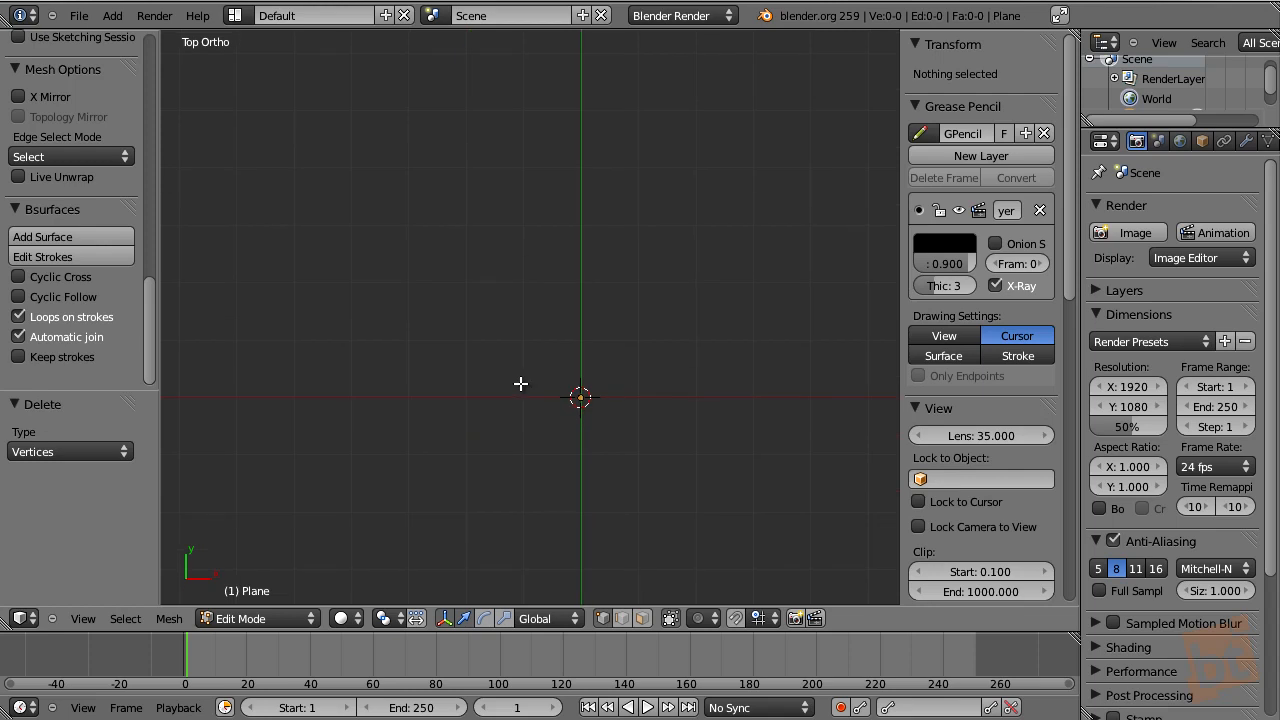
# - Draw two nearly closed Grease Pencil circles in top view, the second smaller and at a 3D cursor raised above the first
pyautogui.moveTo(511, 388)
pyautogui.mouseDown()
pyautogui.moveTo(528, 350)
pyautogui.moveTo(668, 358)
pyautogui.moveTo(623, 466)
pyautogui.moveTo(536, 450)
pyautogui.moveTo(512, 402)
pyautogui.mouseUp()
pyautogui.press('KP_3')
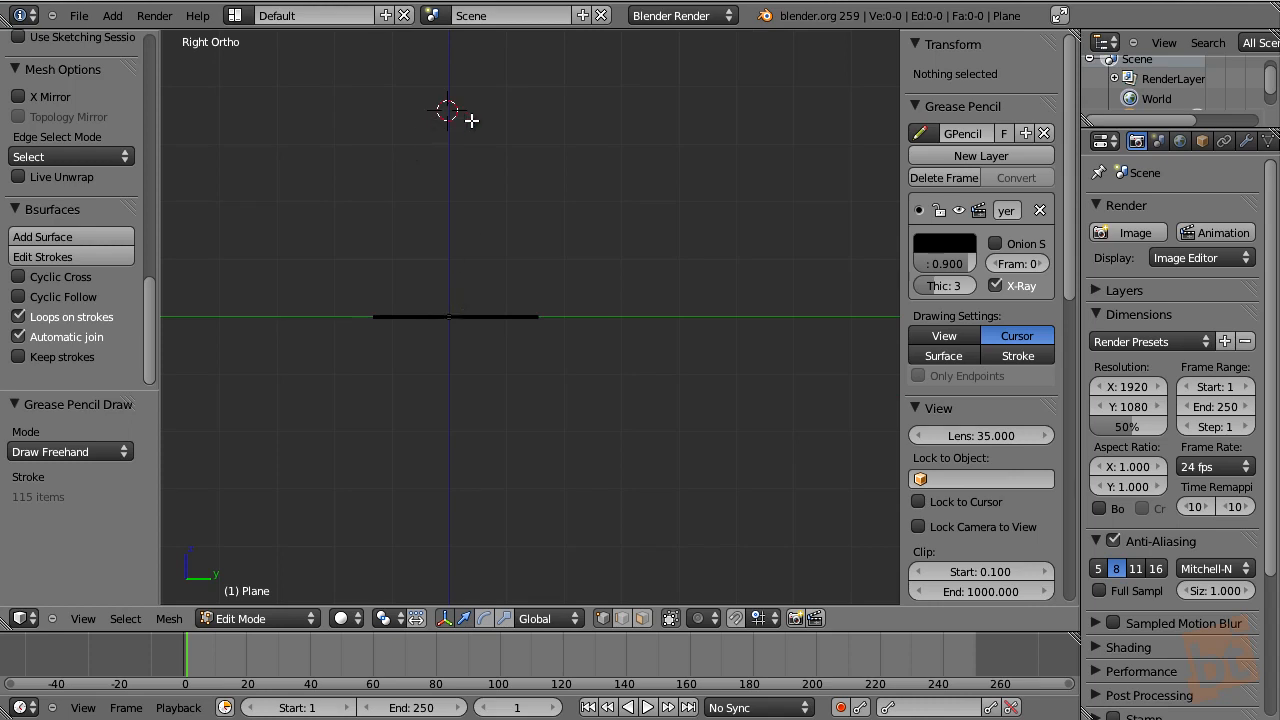
pyautogui.press('KP_7')
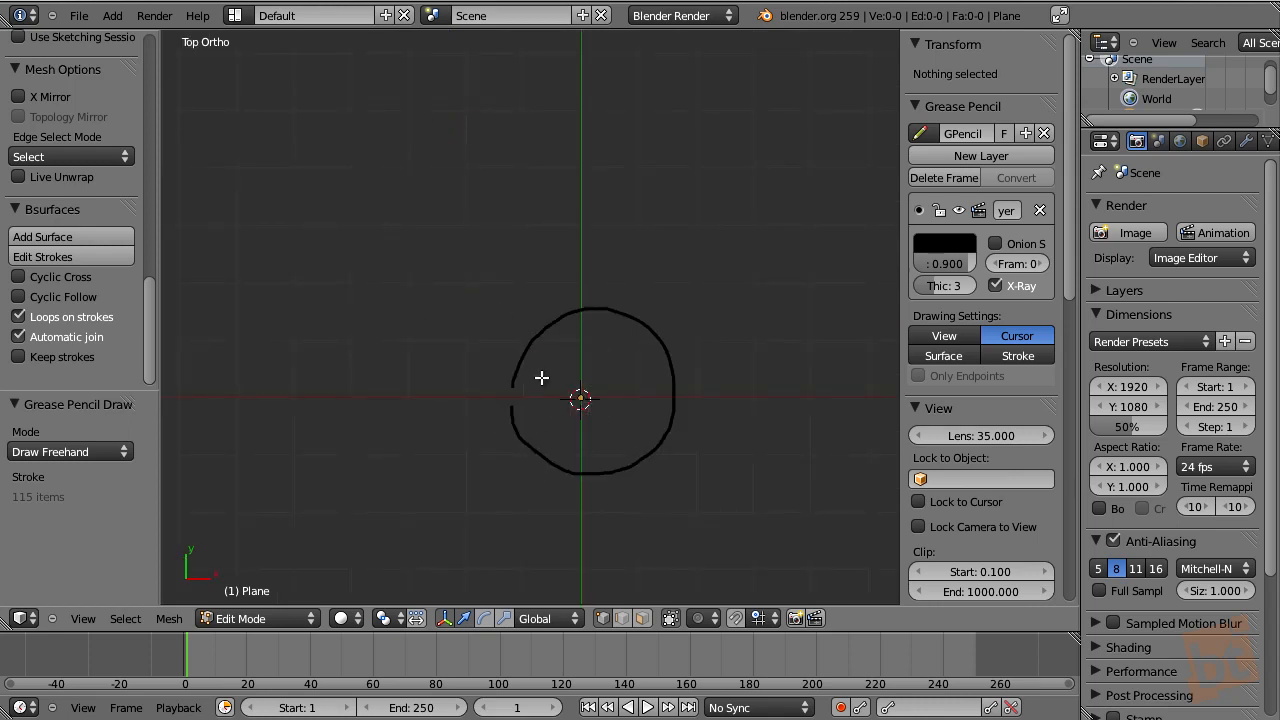
pyautogui.moveTo(547, 386)
pyautogui.mouseDown()
pyautogui.moveTo(563, 357)
pyautogui.moveTo(629, 357)
pyautogui.moveTo(623, 417)
pyautogui.moveTo(568, 434)
pyautogui.moveTo(540, 403)
pyautogui.mouseUp()
# - Generate a Bsurfaces tube from the two circular strokes and view it in perspective
pyautogui.moveTo(651, 449)
pyautogui.mouseDown(button='middle')
pyautogui.moveTo(683, 367)
pyautogui.moveTo(477, 431)
pyautogui.moveTo(540, 391)
pyautogui.moveTo(540, 437)
pyautogui.moveTo(554, 409)
pyautogui.moveTo(561, 418)
pyautogui.mouseUp(button='middle')
pyautogui.scroll(-5, 504, 400)
pyautogui.scroll(3, 534, 417)
pyautogui.scroll(2, 561, 418)
pyautogui.scroll(-2, 560, 417)
pyautogui.click(64, 238)
pyautogui.moveTo(601, 321); pyautogui.dragTo(447, 421, button='middle')
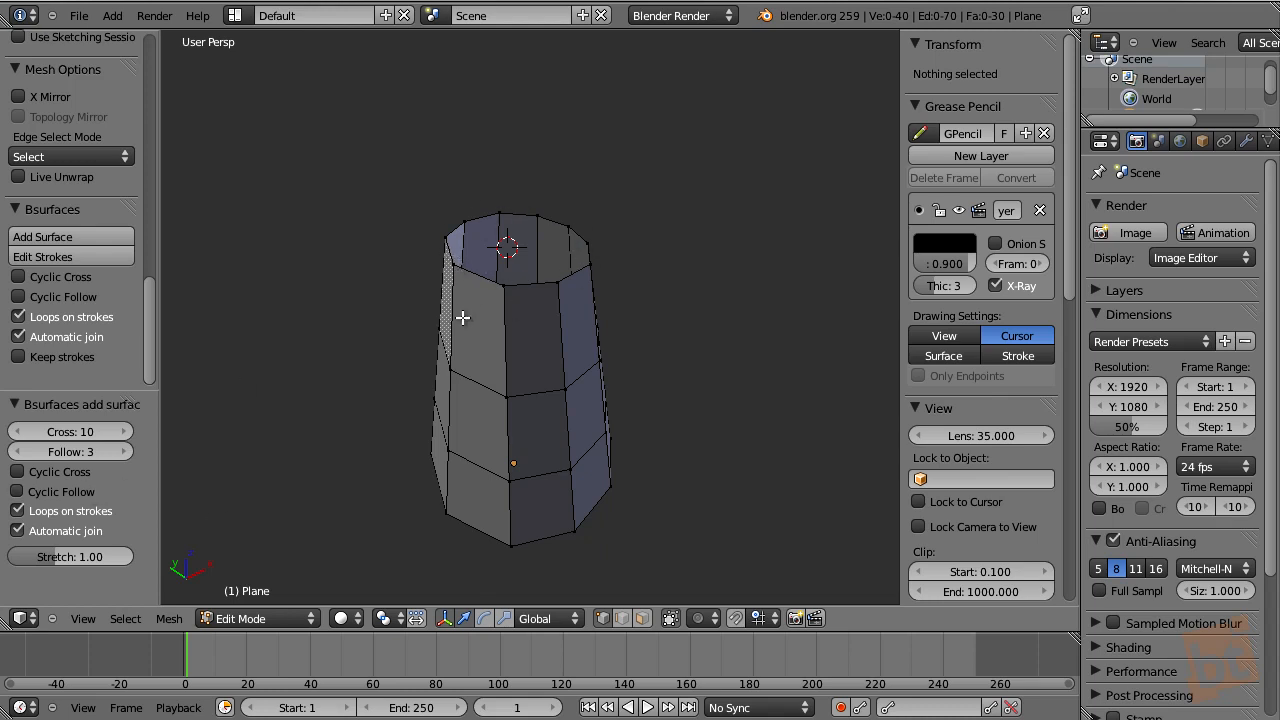
# - Compare the tube with Automatic join off and on, leave it on, and set Stretch to 0.98
pyautogui.click(18, 531)
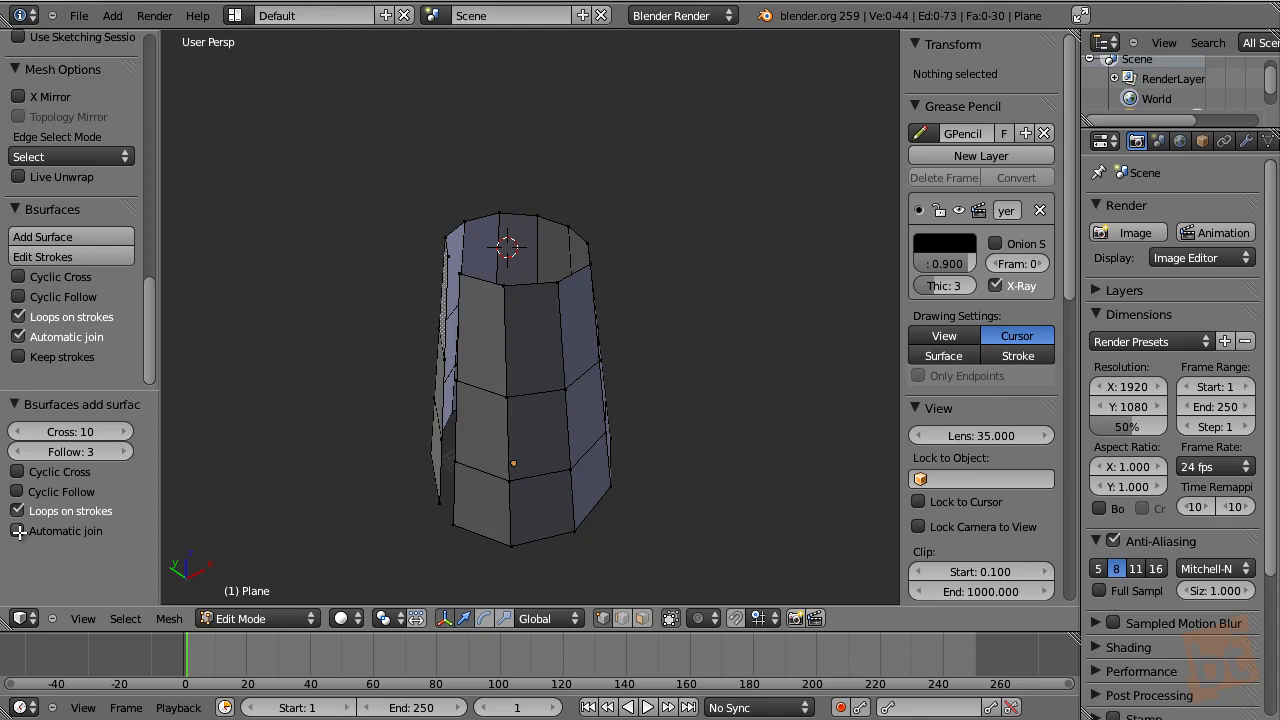
pyautogui.click(18, 531)
pyautogui.click(18, 531)
pyautogui.click(18, 531)
pyautogui.moveTo(438, 500)
pyautogui.mouseDown(button='middle')
pyautogui.moveTo(463, 506)
pyautogui.moveTo(450, 504)
pyautogui.mouseUp(button='middle')
pyautogui.click(18, 531)
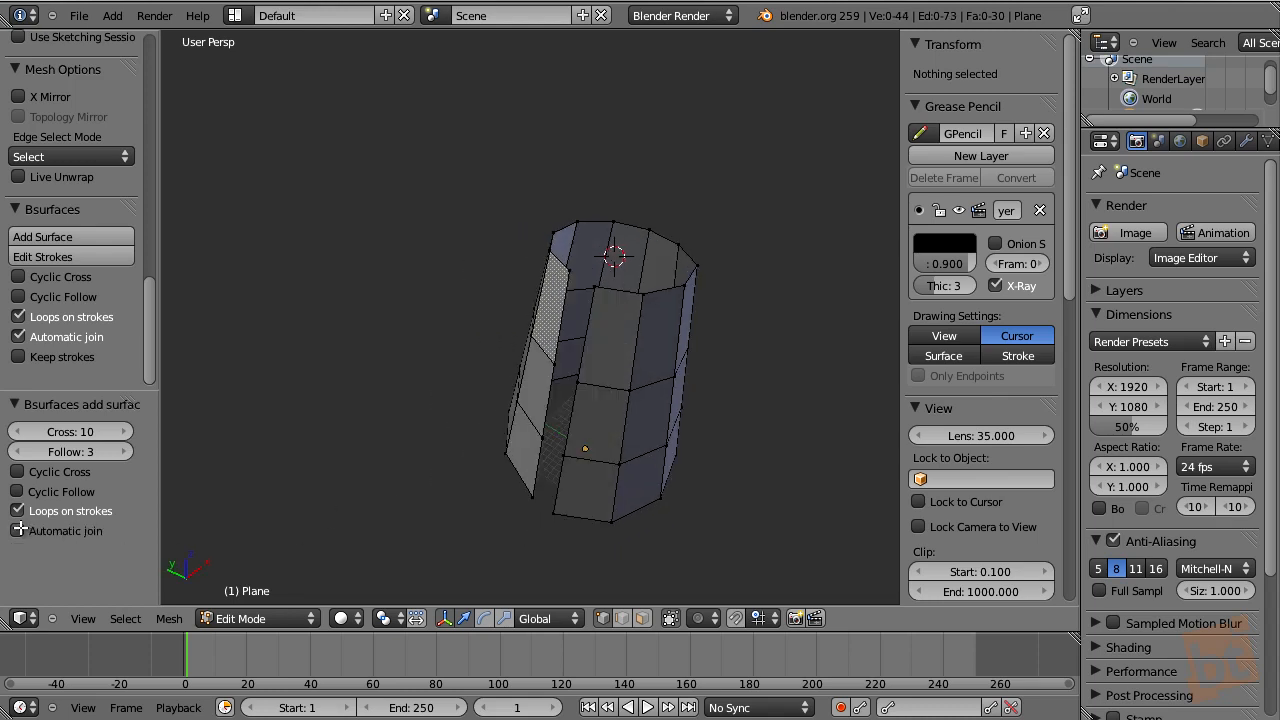
pyautogui.click(18, 531)
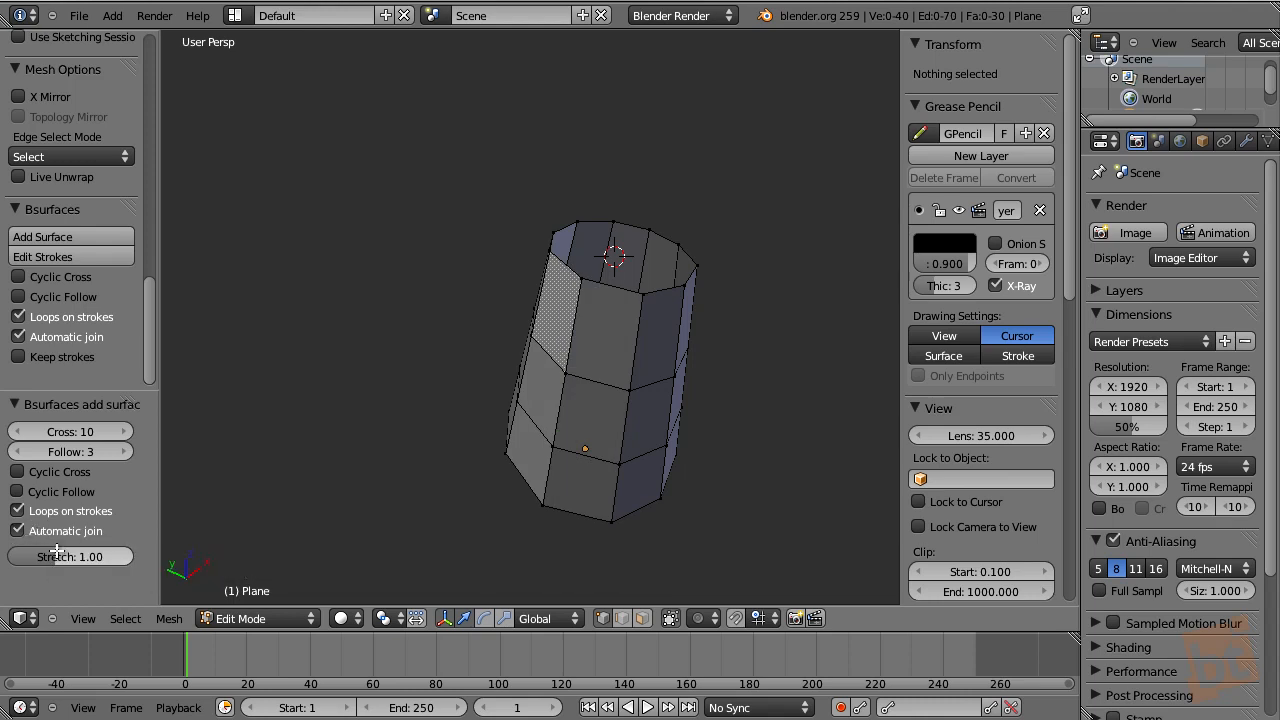
pyautogui.moveTo(55, 558); pyautogui.dragTo(54, 560)
pyautogui.click(82, 618)
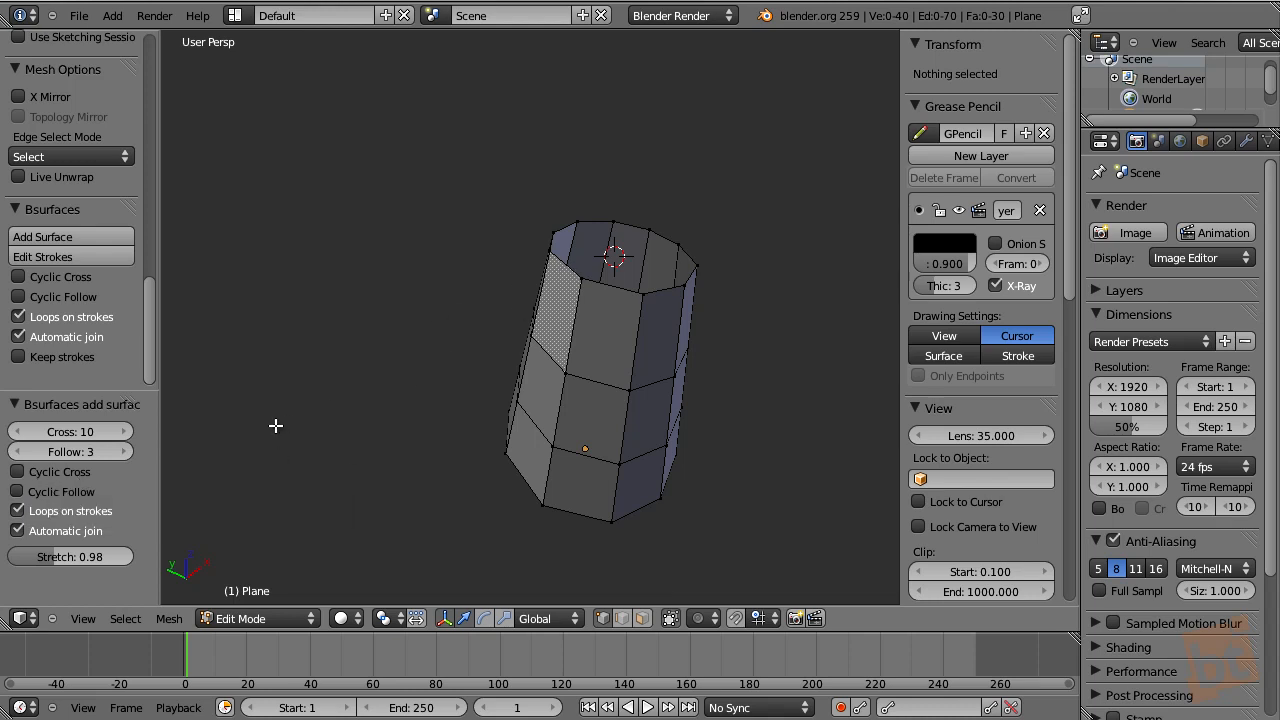
# - Delete all vertices of the tube
pyautogui.press('a')
pyautogui.press('x')
pyautogui.click(639, 352)
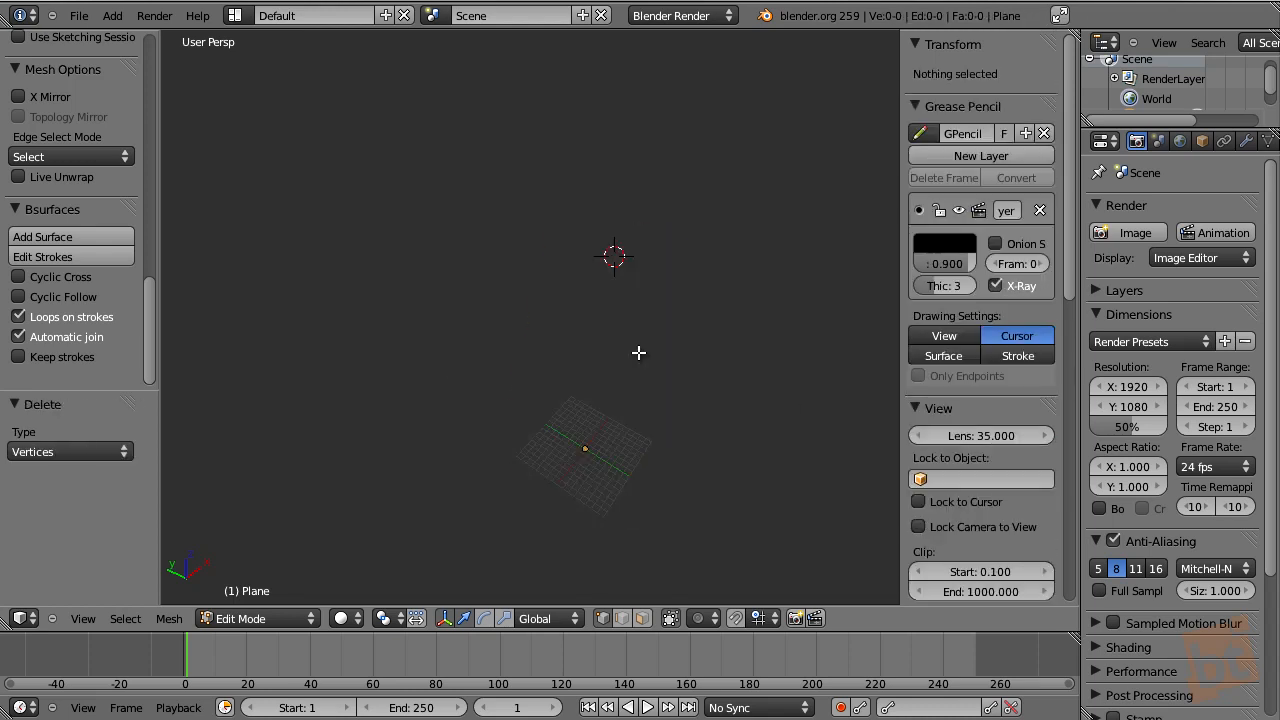
# - Draw an arch-shaped Grease Pencil stroke above the origin in front view, and move the 3D cursor back along Y in top view
pyautogui.moveTo(684, 380); pyautogui.dragTo(671, 420, button='middle')
pyautogui.press('KP_1')
pyautogui.press('KP_5')
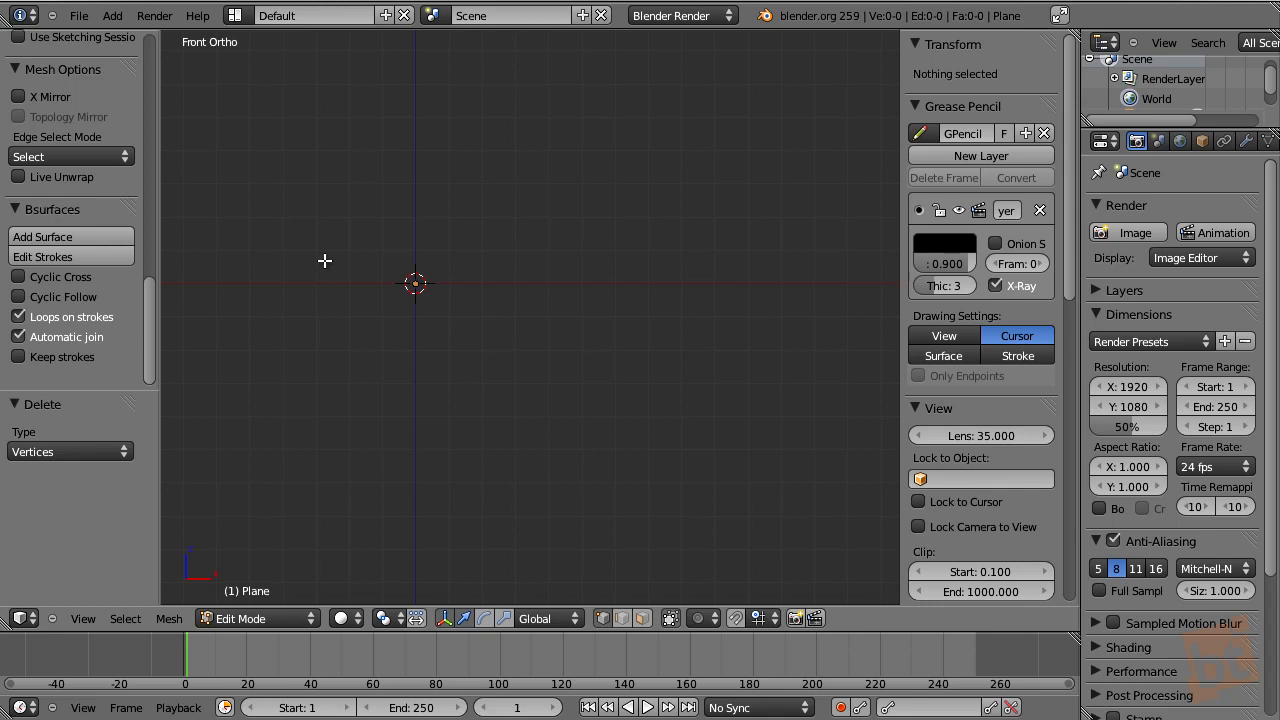
pyautogui.moveTo(265, 277)
pyautogui.mouseDown()
pyautogui.moveTo(403, 163)
pyautogui.moveTo(603, 189)
pyautogui.moveTo(670, 265)
pyautogui.moveTo(667, 279)
pyautogui.mouseUp()
pyautogui.press('KP_7')
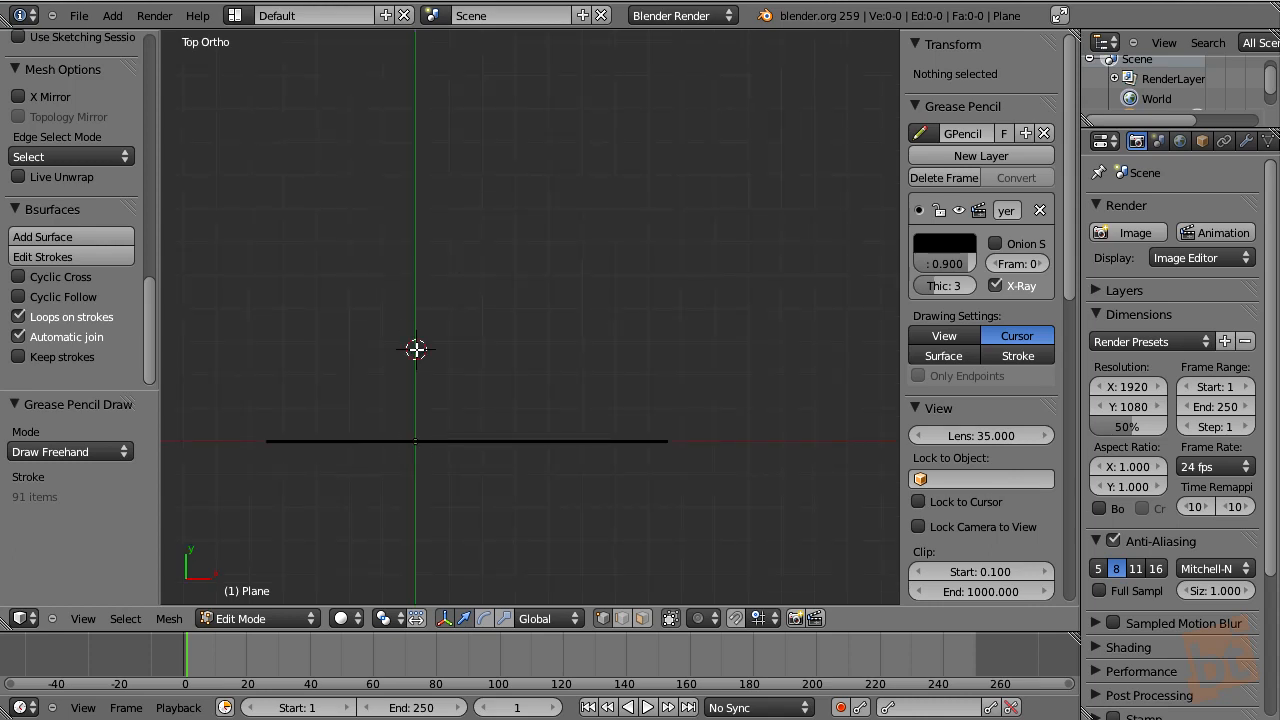
pyautogui.press('KP_3')
pyautogui.press('KP_1')
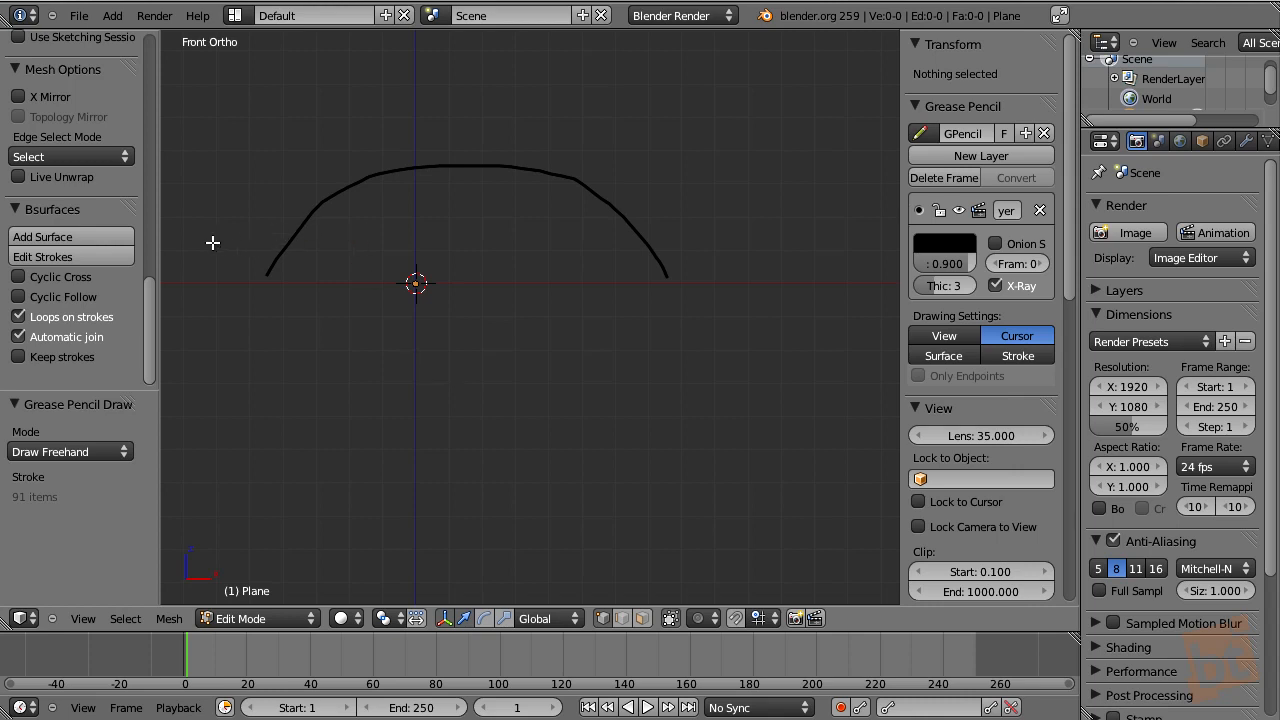
# - Draw a larger arch stroke at the moved cursor and a narrower third arch at a cursor placed farther back along Y
pyautogui.moveTo(184, 252)
pyautogui.mouseDown()
pyautogui.moveTo(194, 206)
pyautogui.moveTo(357, 57)
pyautogui.moveTo(563, 37)
pyautogui.moveTo(733, 137)
pyautogui.moveTo(760, 270)
pyautogui.mouseUp()
pyautogui.press('KP_7')
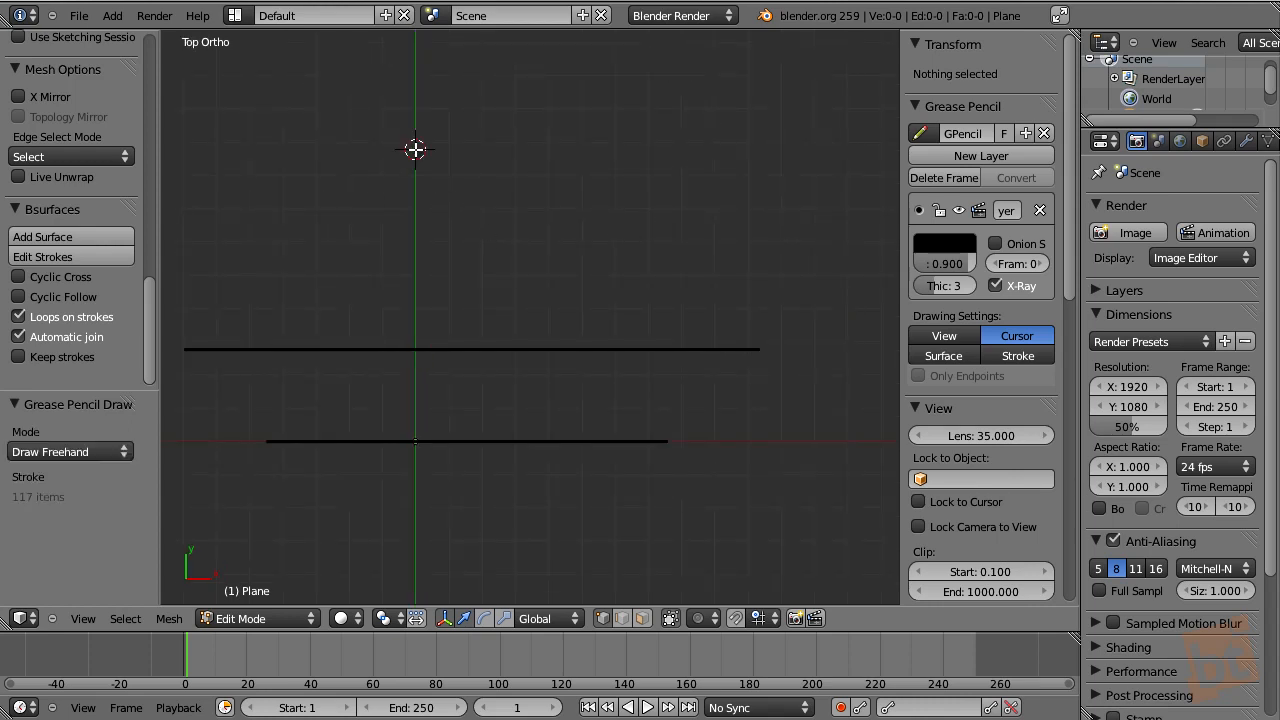
pyautogui.press('KP_1')
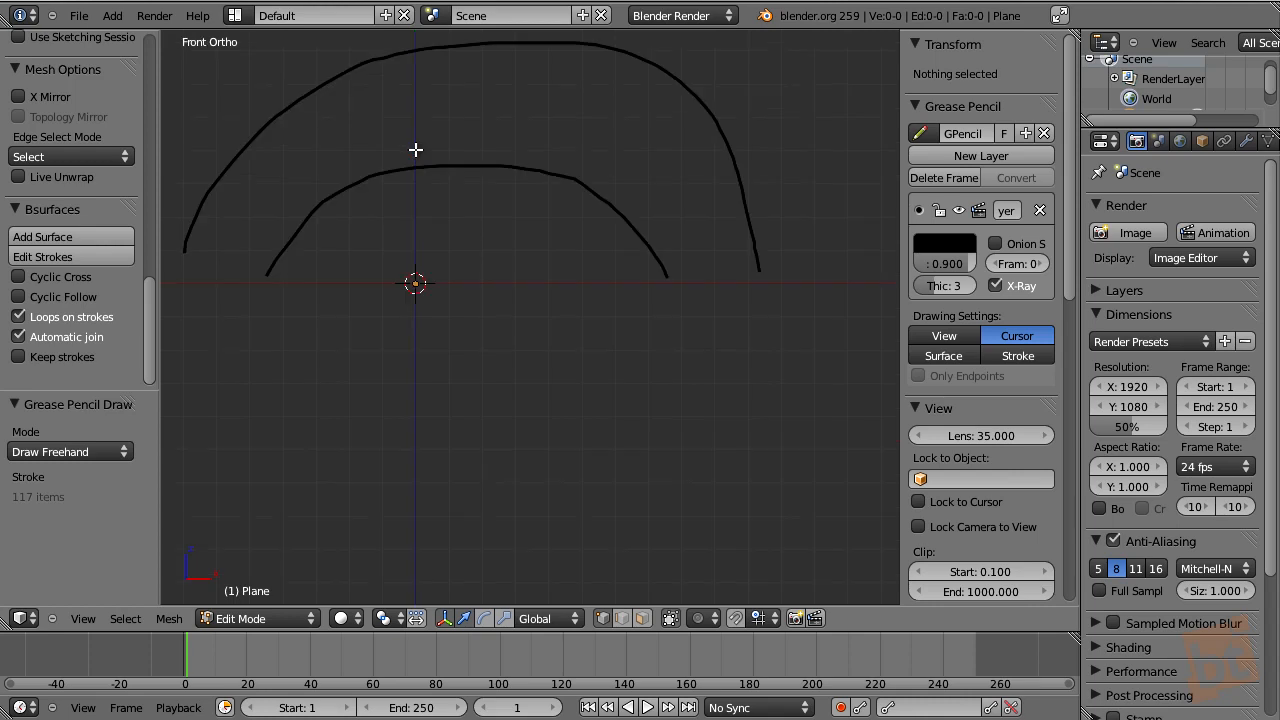
pyautogui.moveTo(308, 273)
pyautogui.mouseDown()
pyautogui.moveTo(406, 111)
pyautogui.moveTo(574, 153)
pyautogui.moveTo(648, 275)
pyautogui.mouseUp()
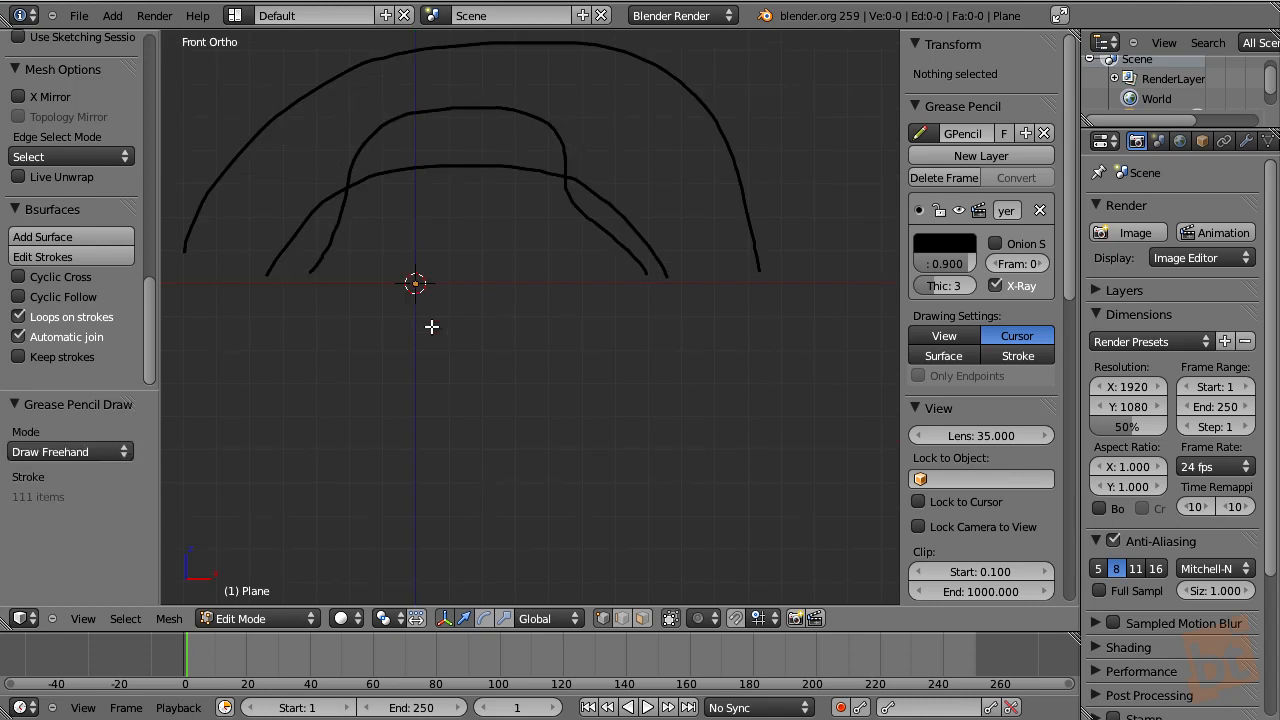
# - Generate a Bsurfaces surface through the three arch strokes and inspect it from several sides
pyautogui.moveTo(432, 319)
pyautogui.mouseDown(button='middle')
pyautogui.moveTo(466, 274)
pyautogui.moveTo(592, 320)
pyautogui.mouseUp(button='middle')
pyautogui.click(92, 240)
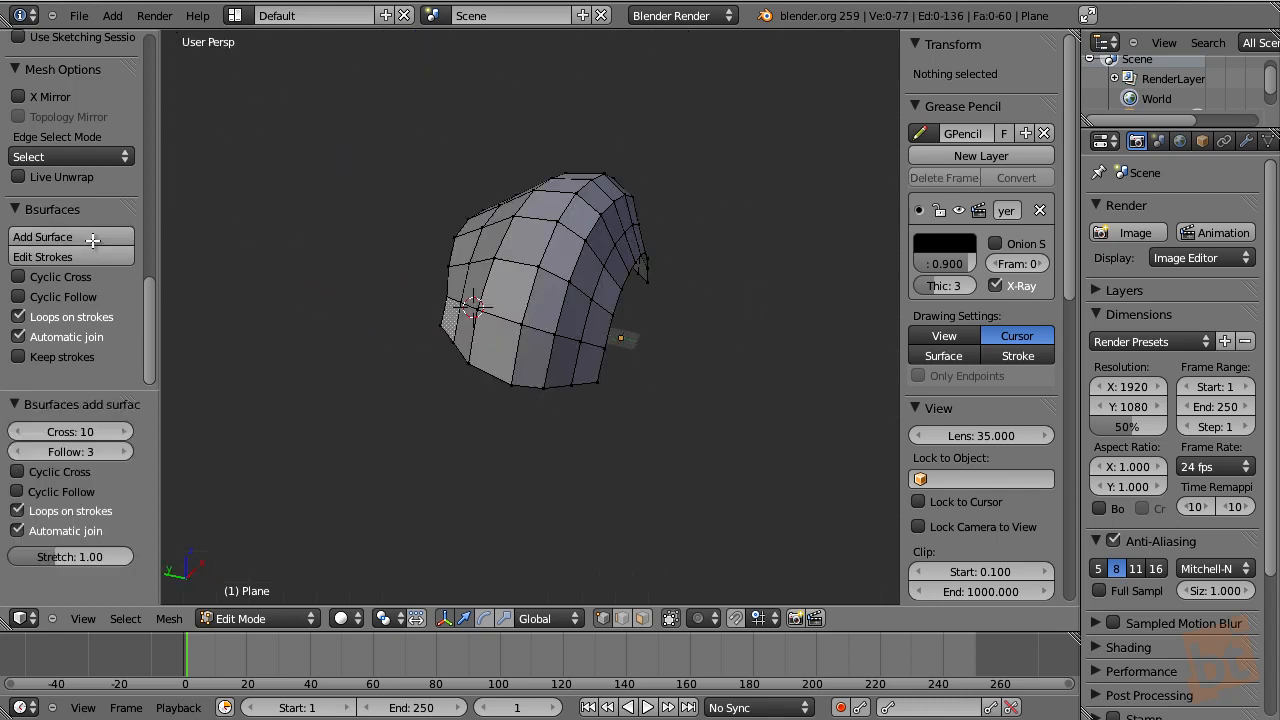
pyautogui.moveTo(710, 311); pyautogui.dragTo(440, 330, button='middle')
pyautogui.moveTo(360, 351); pyautogui.dragTo(697, 335, button='middle')
pyautogui.moveTo(618, 240); pyautogui.dragTo(589, 309, button='middle')
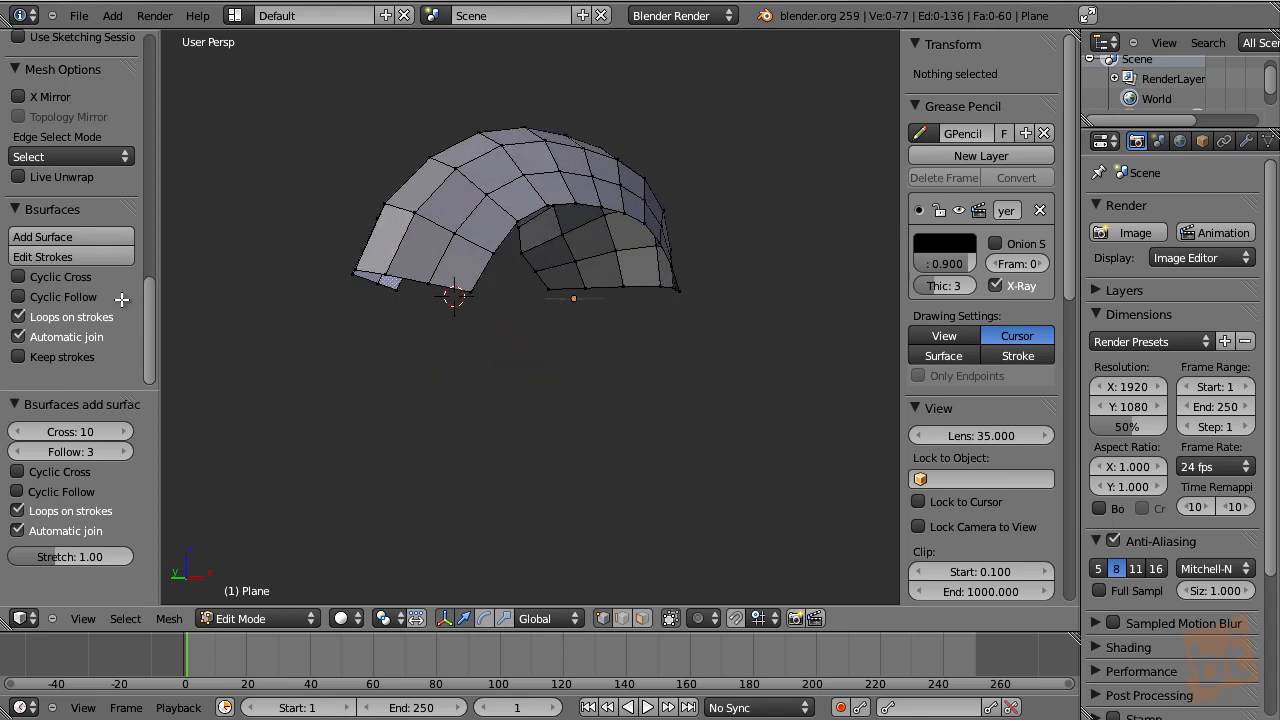
# - Turn on Cyclic Cross for the arched surface, inspect the shape, and turn the option off again
pyautogui.click(17, 471)
pyautogui.moveTo(538, 408); pyautogui.dragTo(502, 360, button='middle')
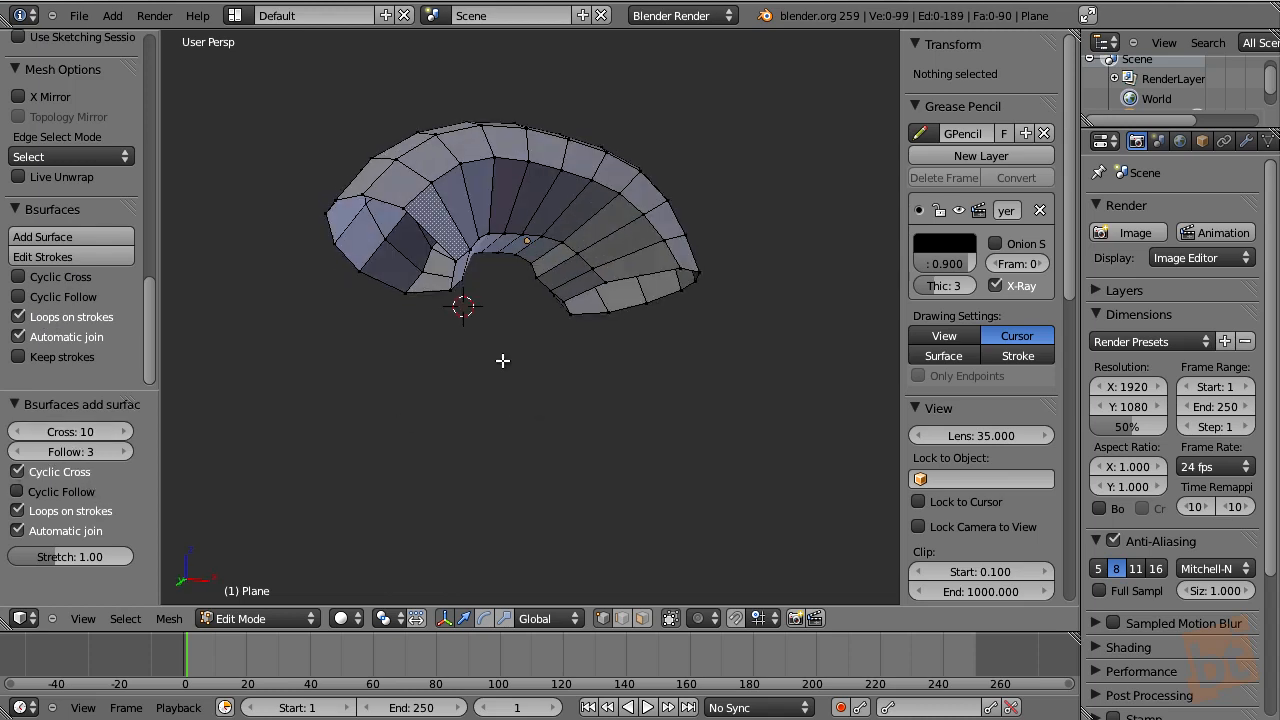
pyautogui.moveTo(583, 233); pyautogui.dragTo(534, 312, button='middle')
pyautogui.click(18, 472)
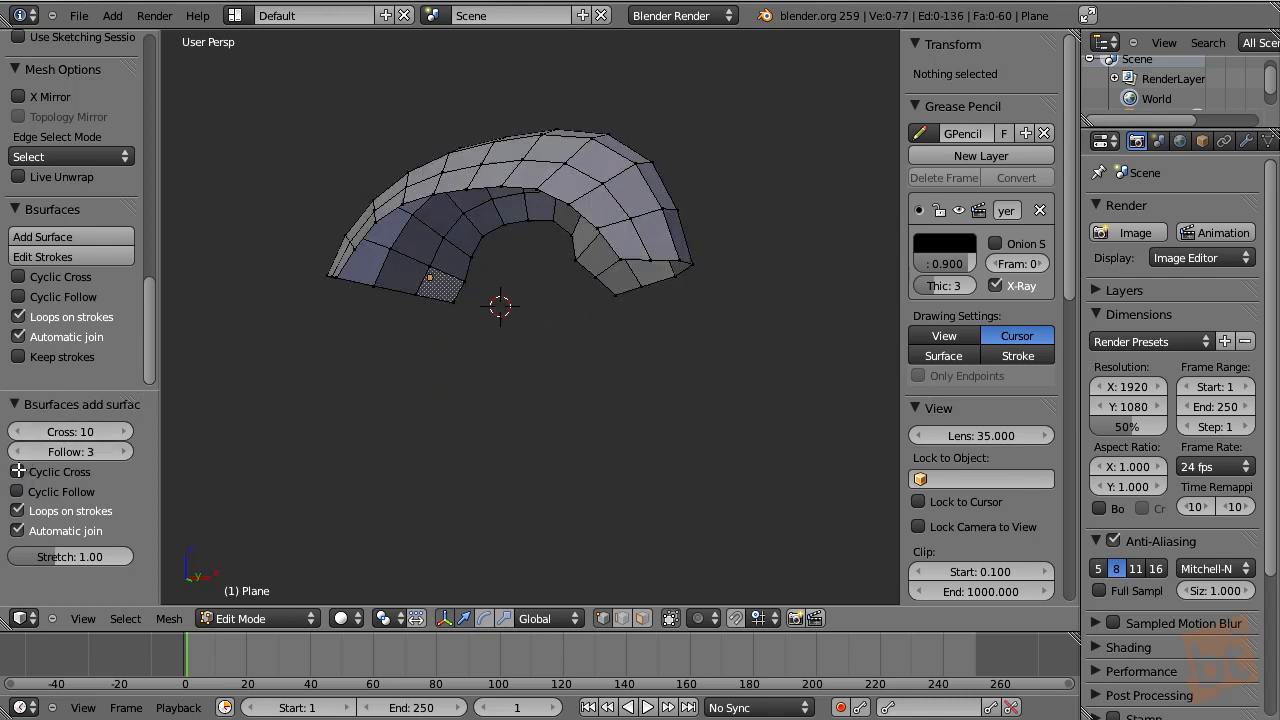
# - Turn on Cyclic Follow for the arched surface, inspect the closed loop, and turn the option off again
pyautogui.click(17, 492)
pyautogui.moveTo(470, 409); pyautogui.dragTo(509, 411, button='middle')
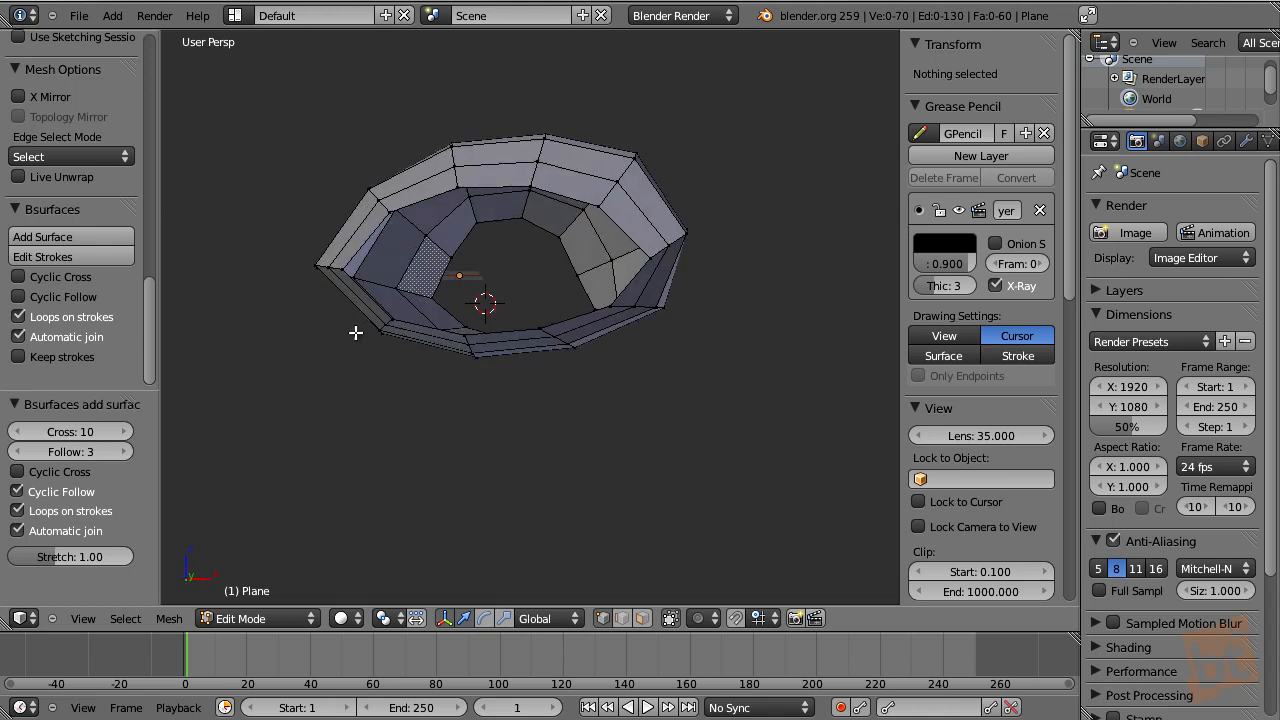
pyautogui.moveTo(680, 247); pyautogui.dragTo(719, 310, button='middle')
pyautogui.click(17, 491)
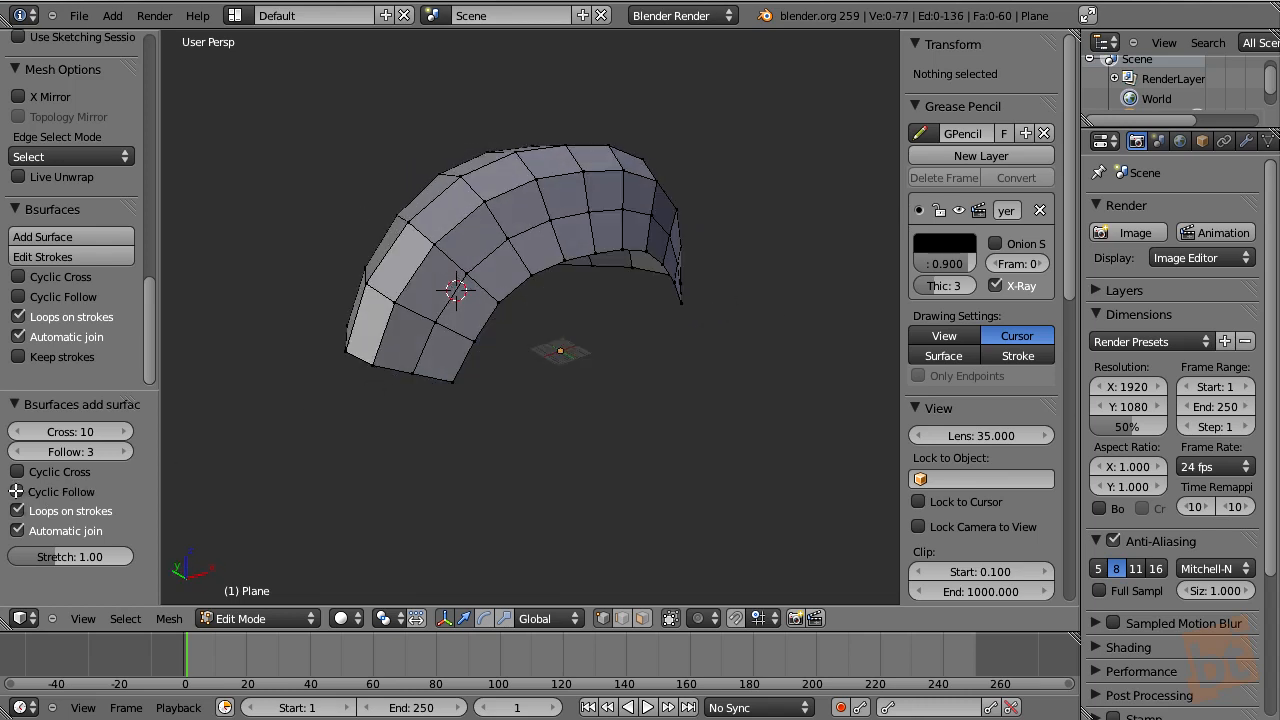
# - Delete all vertices of the arched surface
pyautogui.moveTo(506, 346); pyautogui.dragTo(657, 394, button='middle')
pyautogui.press('a')
pyautogui.press('x')
pyautogui.click(655, 377)
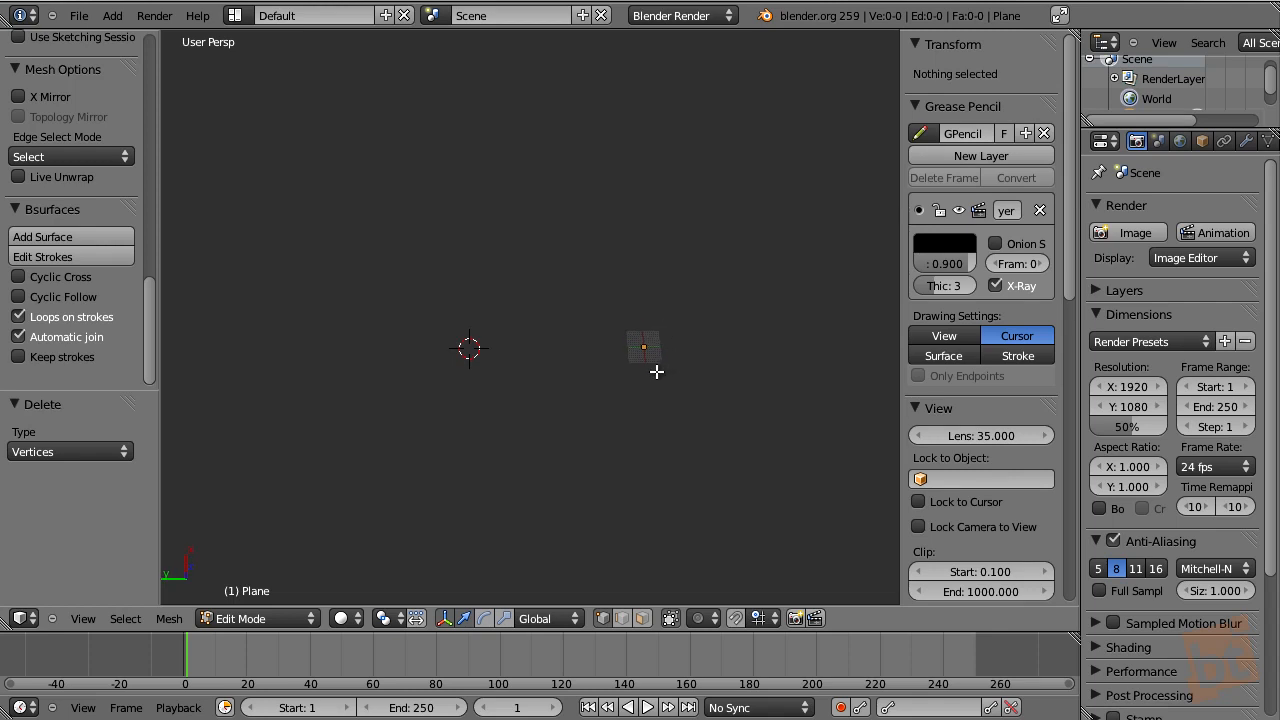
# - Place the 3D cursor back on the object's origin in top view
pyautogui.press('KP_7')
pyautogui.scroll(3, 523, 420)
pyautogui.click(502, 442)
pyautogui.scroll(7, 494, 447)
pyautogui.click(504, 421)
pyautogui.scroll(1, 504, 421)
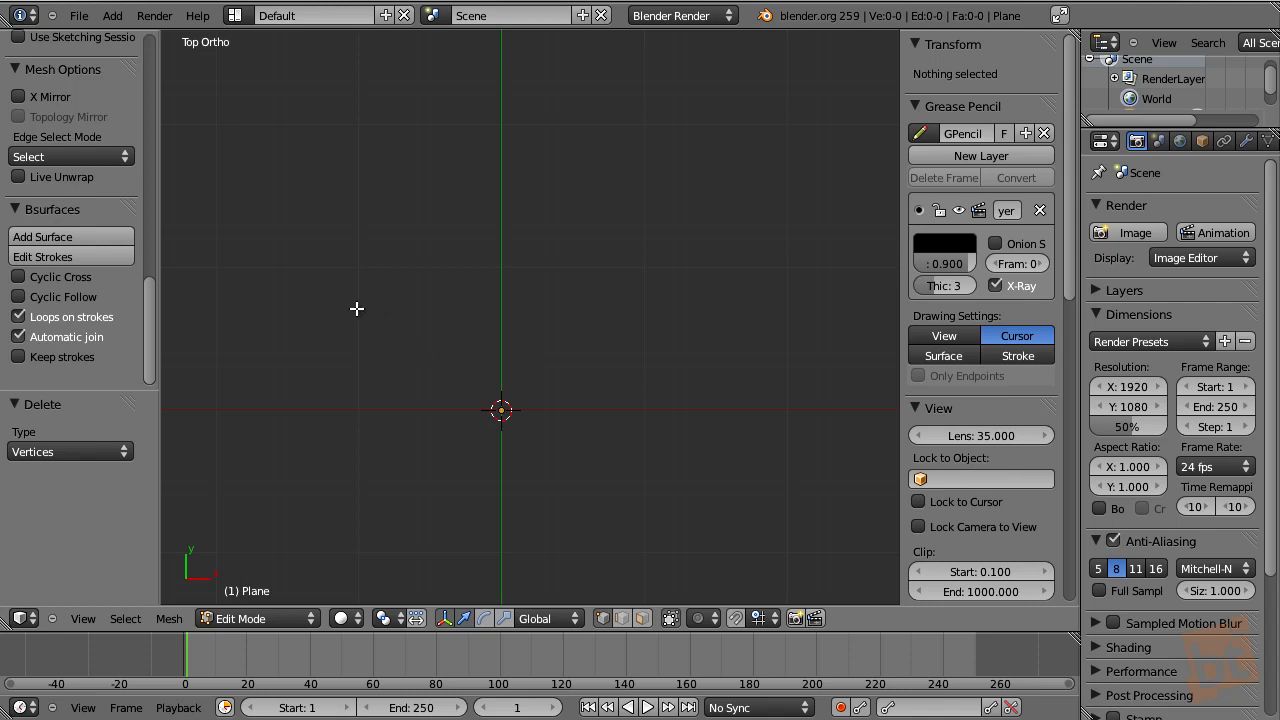
# - Draw a vertical and a diagonal Grease Pencil stroke, add a Bsurfaces surface between them, and undo it
pyautogui.moveTo(294, 328); pyautogui.dragTo(304, 506)
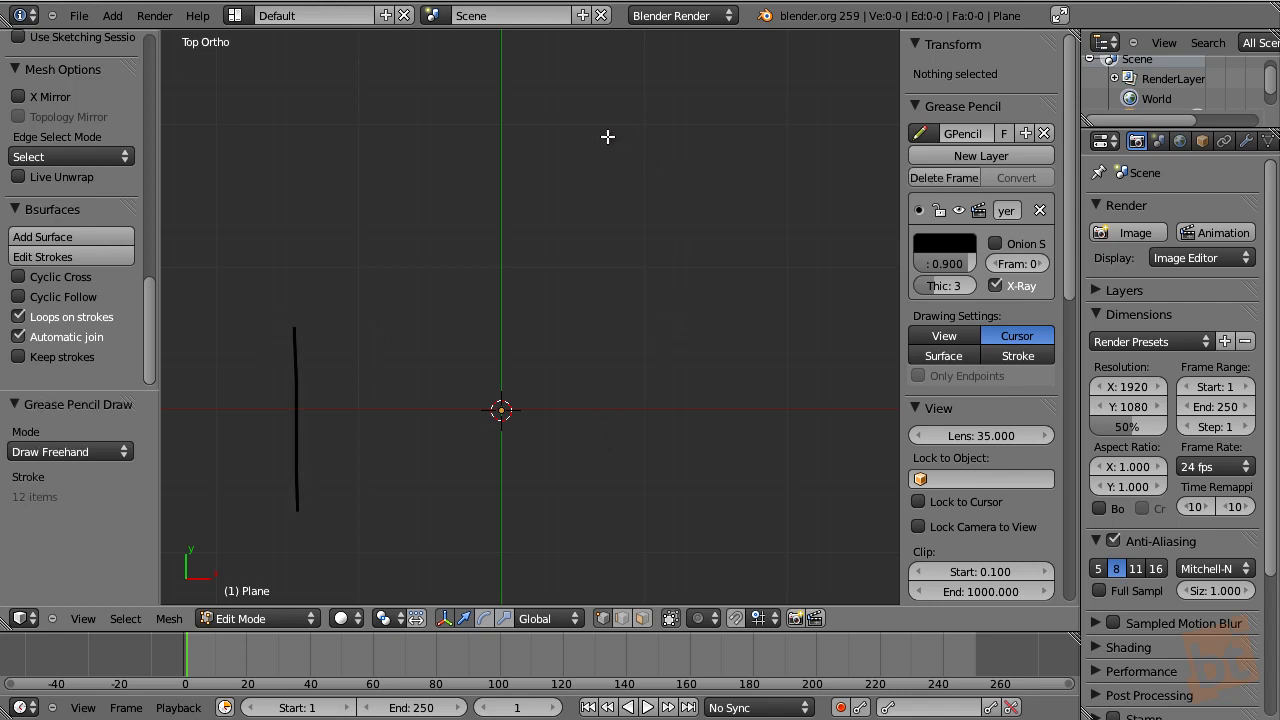
pyautogui.moveTo(596, 131); pyautogui.dragTo(751, 285)
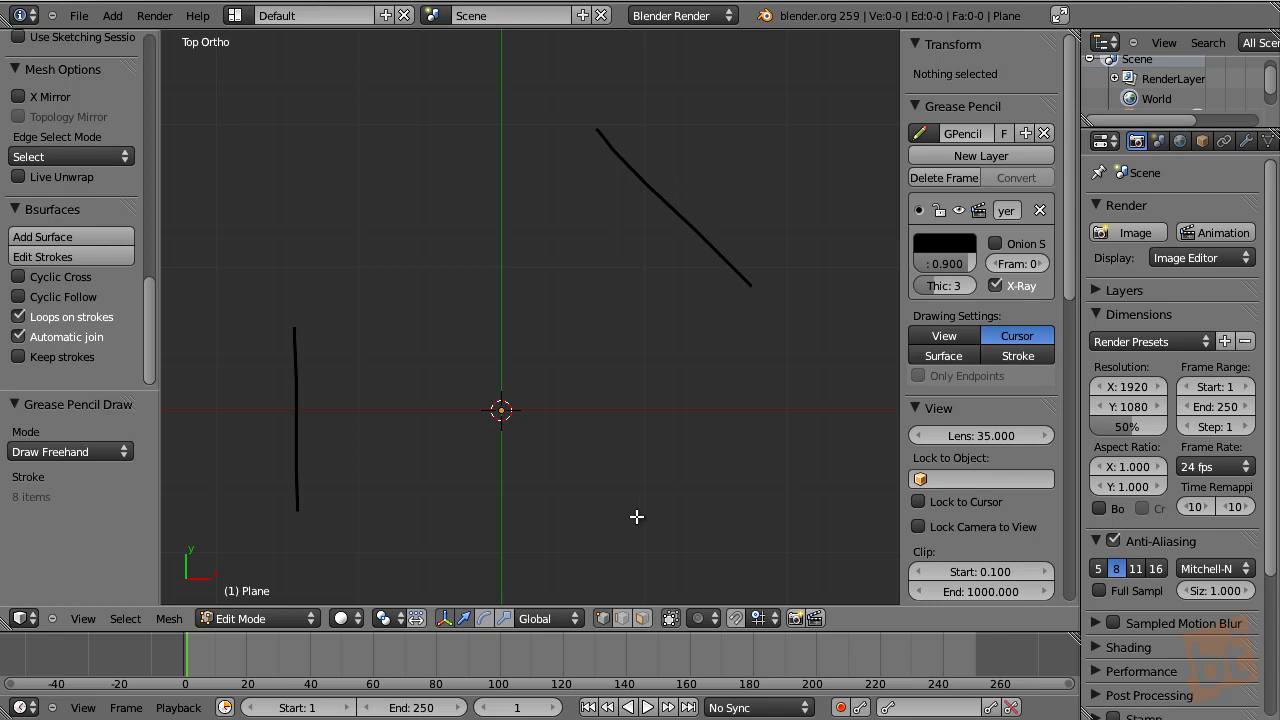
pyautogui.click(58, 238)
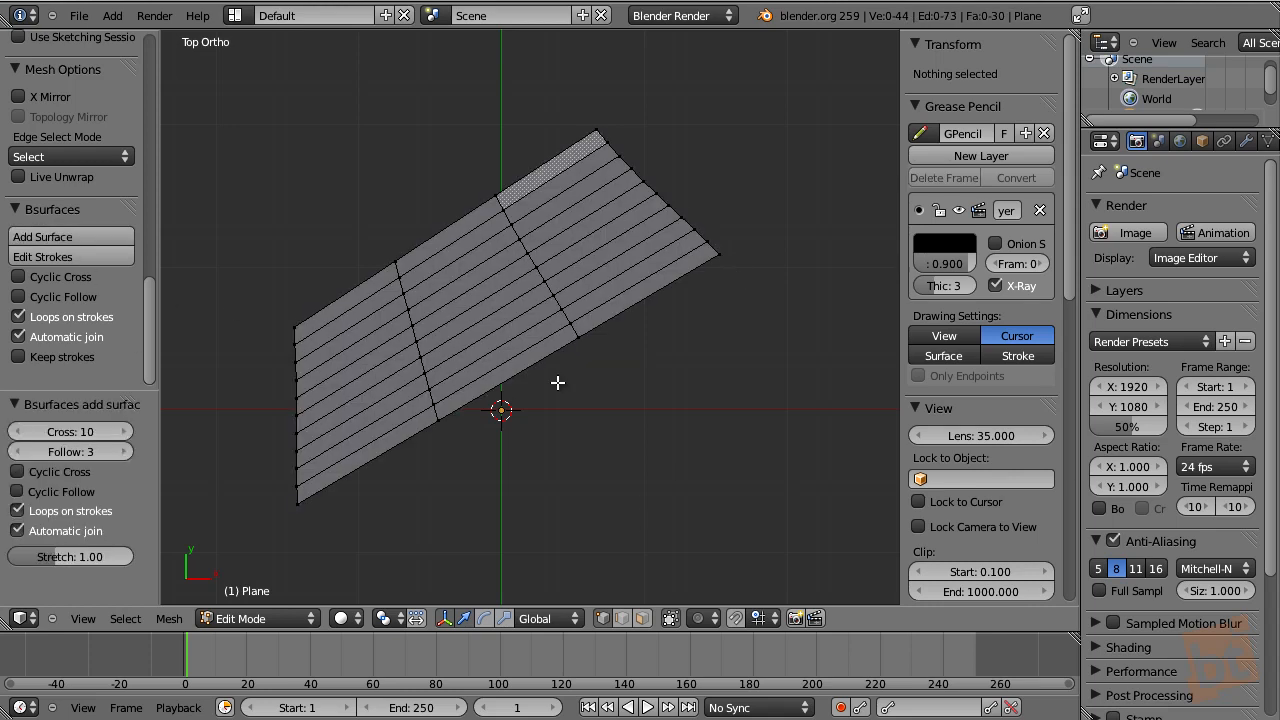
pyautogui.hotkey('ctrl', 'z')
# - Draw three downward strokes in the order left, far right, middle, and add a Bsurfaces surface from them
pyautogui.moveTo(333, 282); pyautogui.dragTo(317, 509)
pyautogui.moveTo(642, 124); pyautogui.dragTo(852, 313)
pyautogui.moveTo(551, 338)
pyautogui.mouseDown()
pyautogui.moveTo(640, 534)
pyautogui.moveTo(640, 563)
pyautogui.mouseUp()
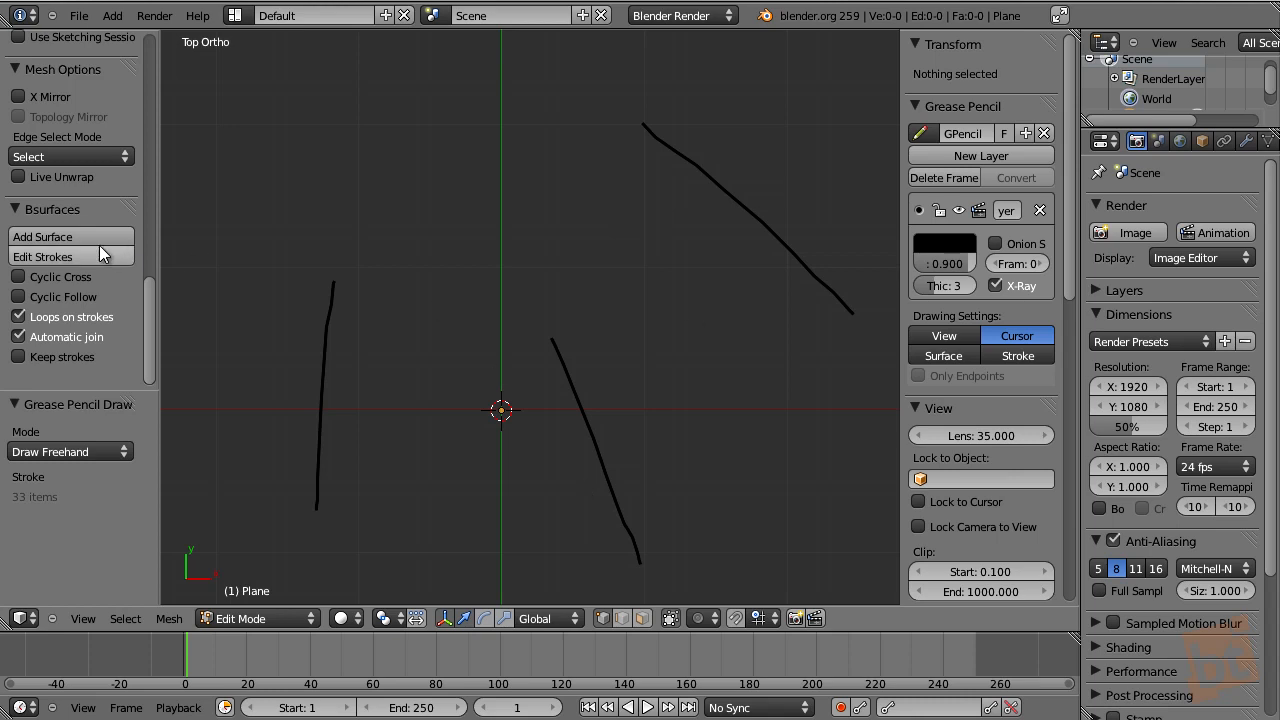
pyautogui.click(84, 236)
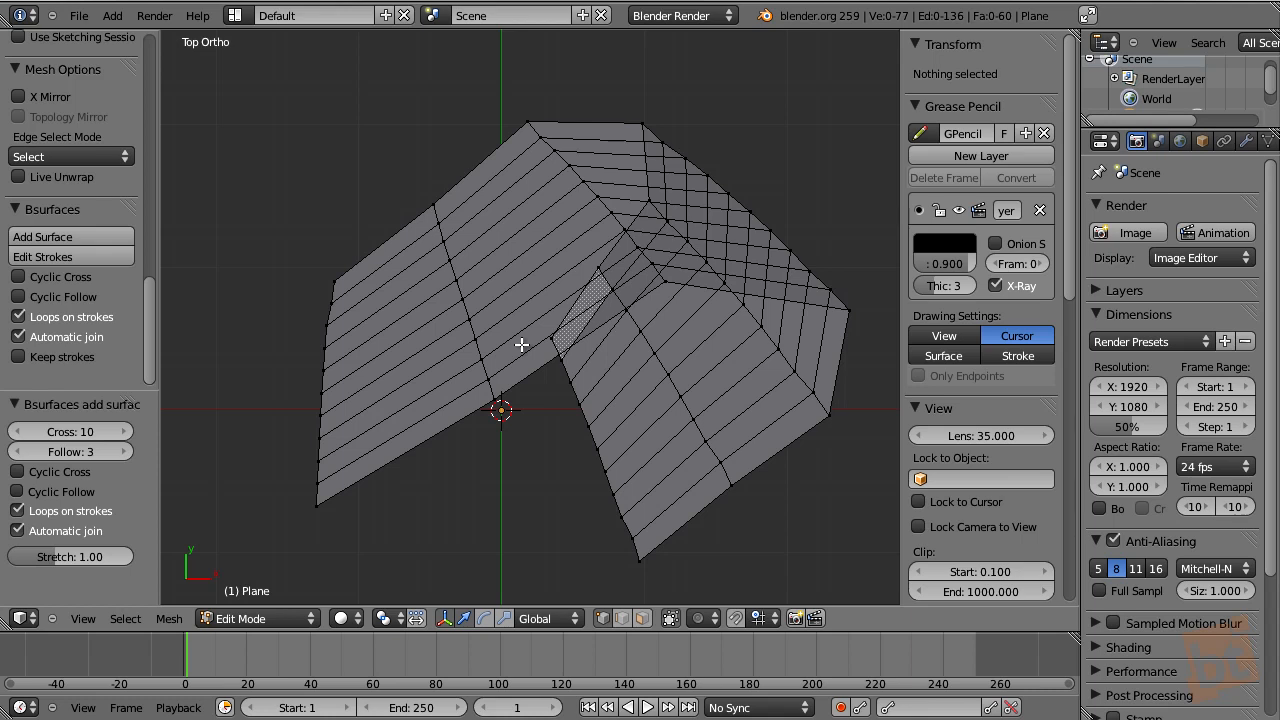
# - Delete all vertices of the surface built from the three out-of-order strokes
pyautogui.press('a')
pyautogui.press('x')
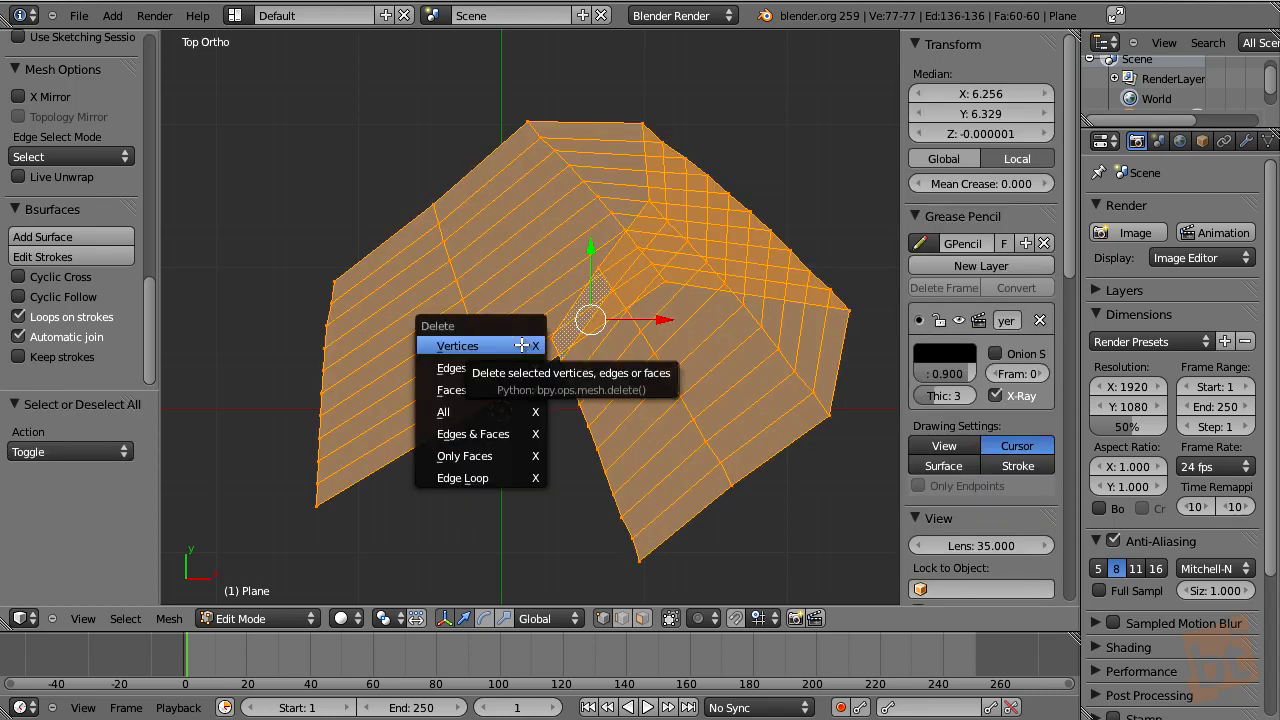
pyautogui.click(522, 345)
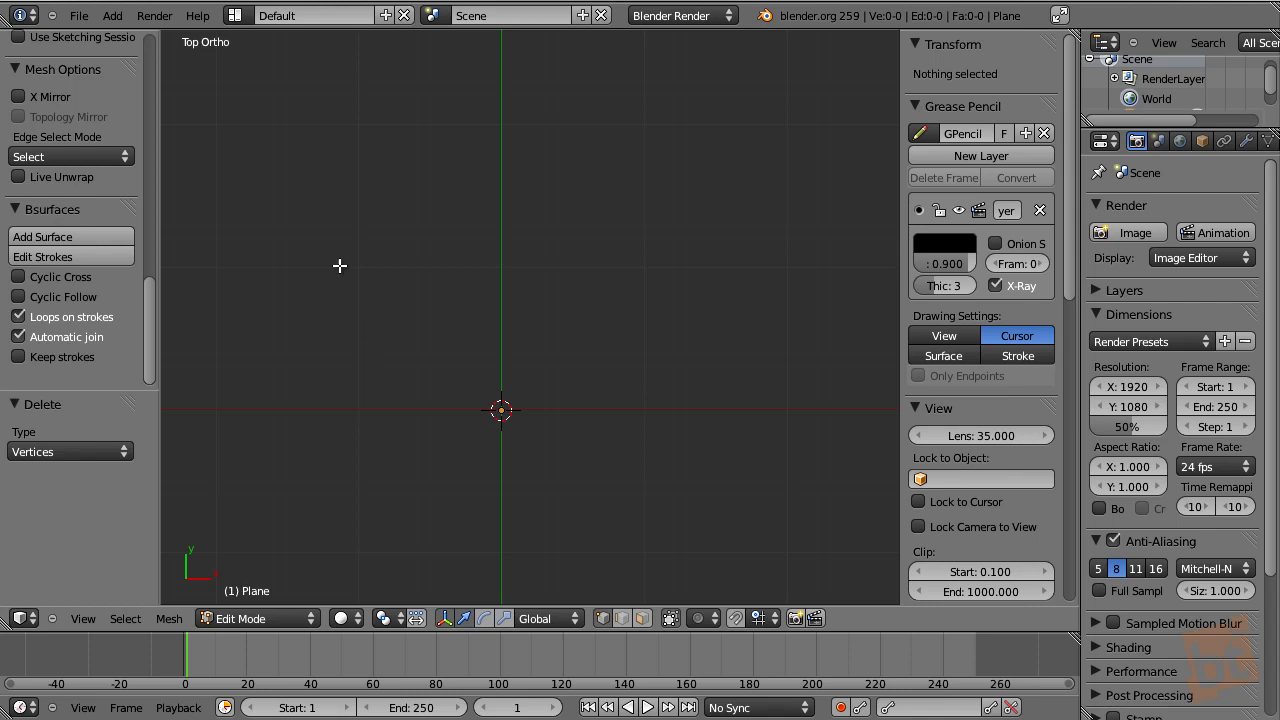
# - Draw two near-vertical strokes in opposite directions on either side of the origin and add a surface between them
pyautogui.moveTo(336, 133); pyautogui.dragTo(325, 509)
pyautogui.moveTo(740, 512); pyautogui.dragTo(713, 120)
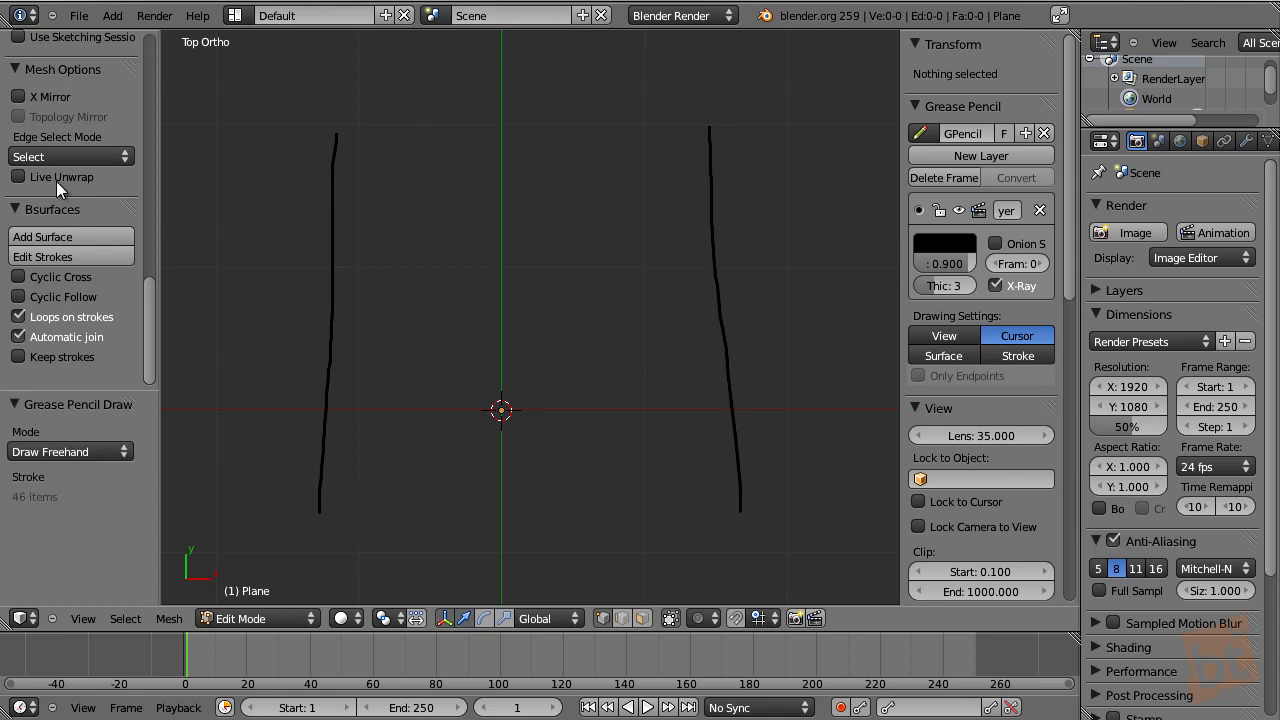
pyautogui.click(53, 234)
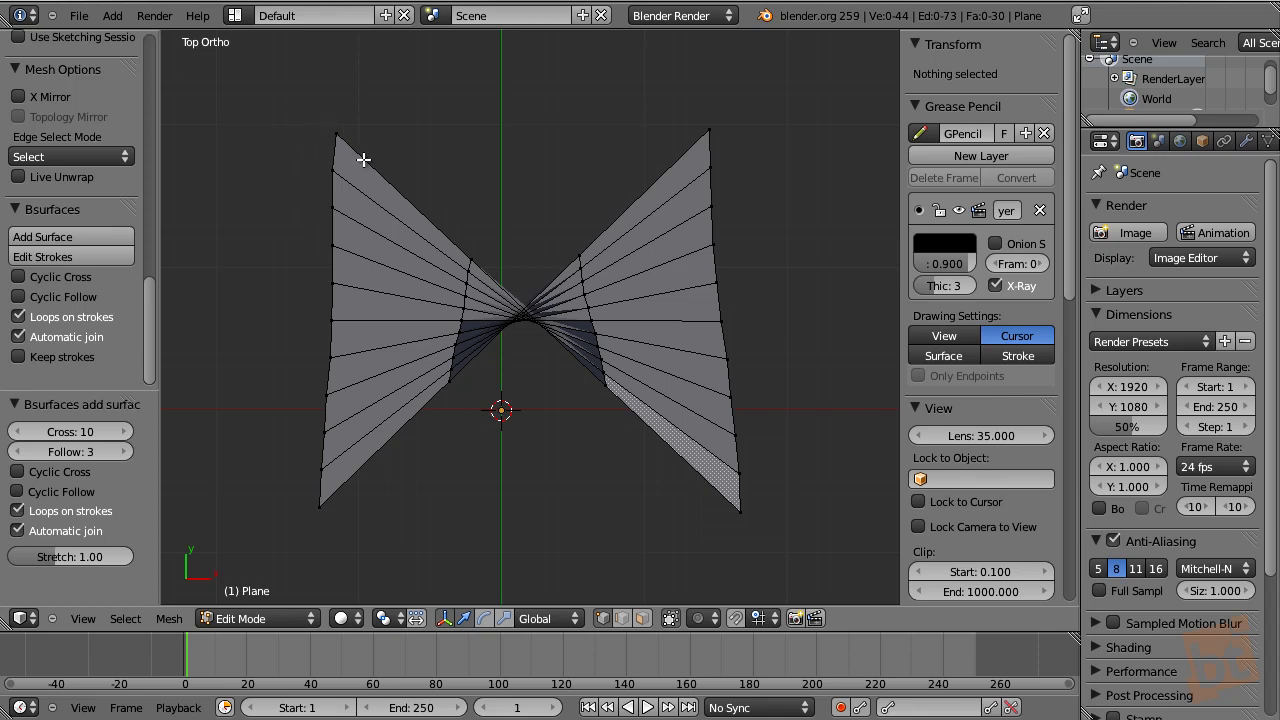
# - Delete all vertices of the twisted surface
pyautogui.press('a')
pyautogui.press('x')
pyautogui.click(314, 129)
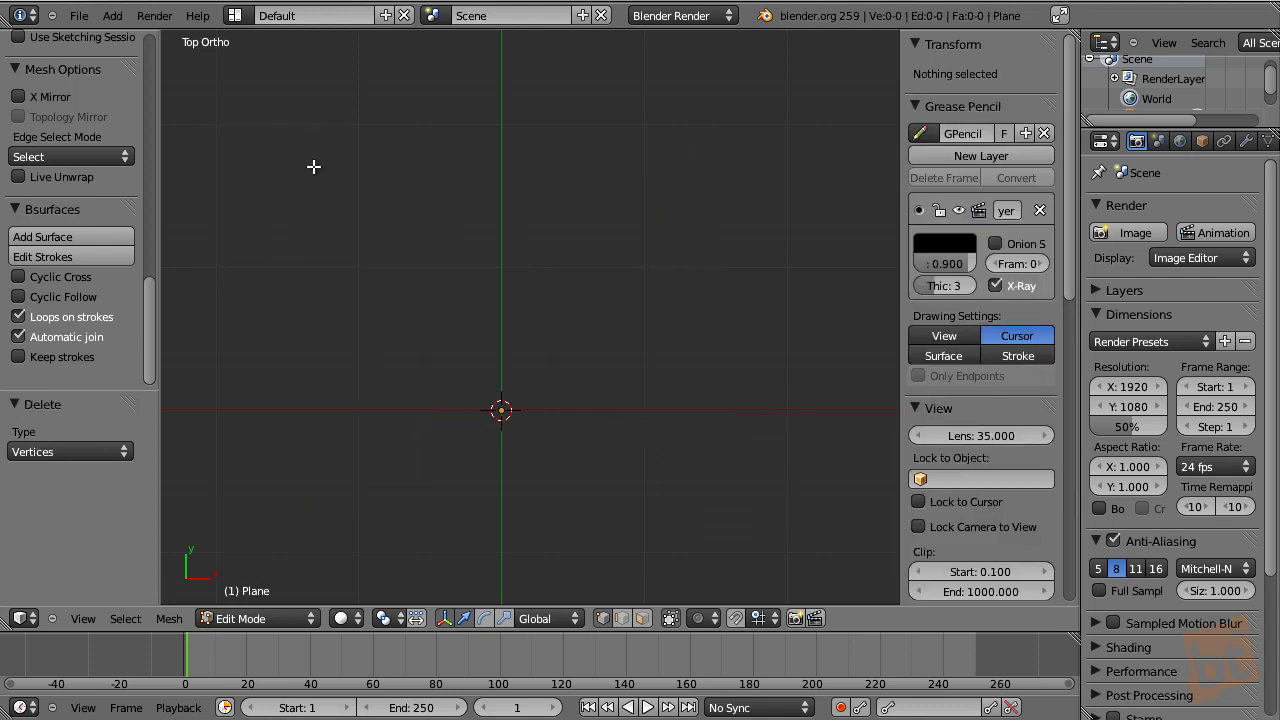
# - Draw a vertical stroke, a far diagonal stroke and an upward middle stroke, and convert them to editable curves with Edit Strokes
pyautogui.moveTo(240, 195); pyautogui.dragTo(244, 500)
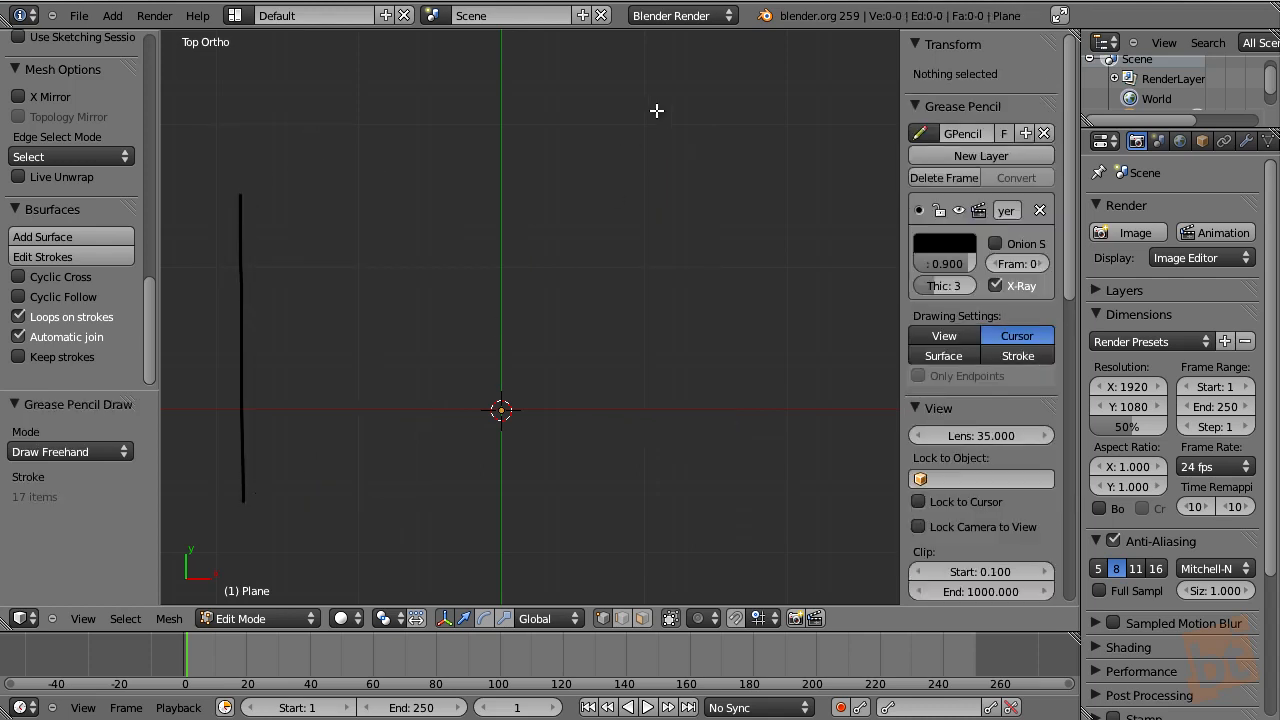
pyautogui.moveTo(672, 94); pyautogui.dragTo(818, 336)
pyautogui.moveTo(599, 548); pyautogui.dragTo(509, 260)
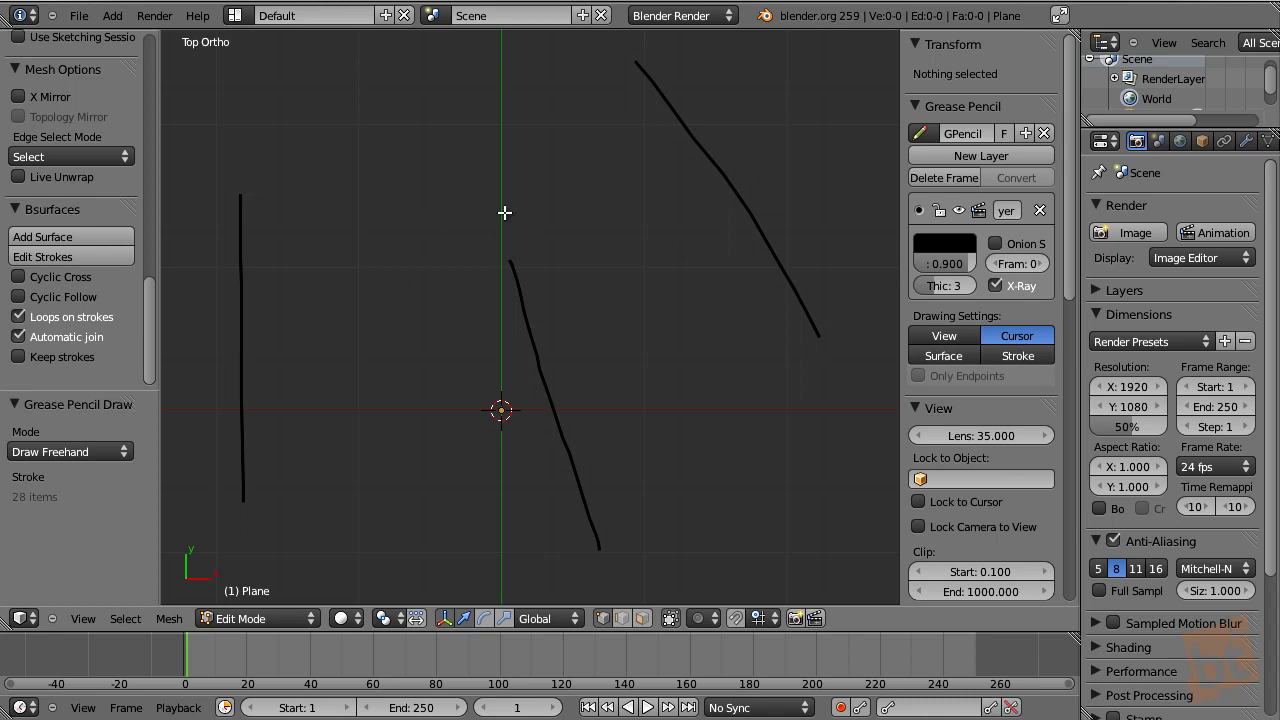
pyautogui.click(68, 253)
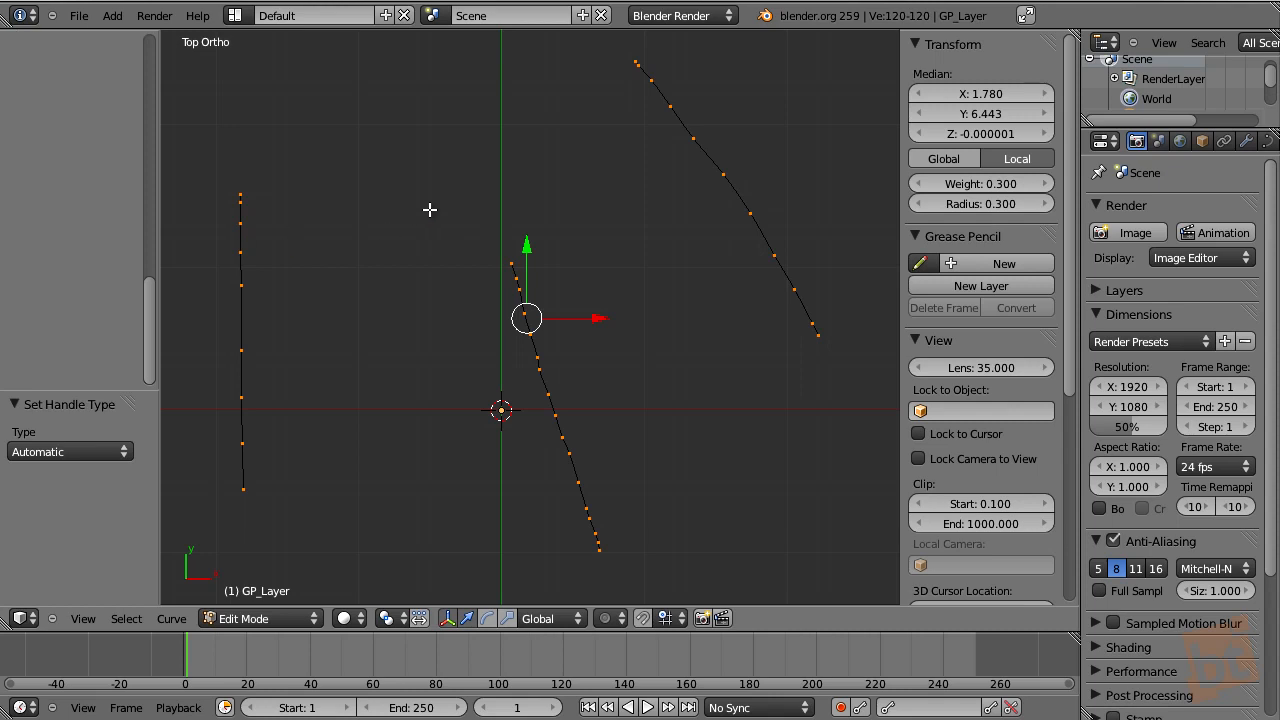
# - Select the upper end point of each of the three splines and set them as the first points
pyautogui.scroll(-1, 600, 215)
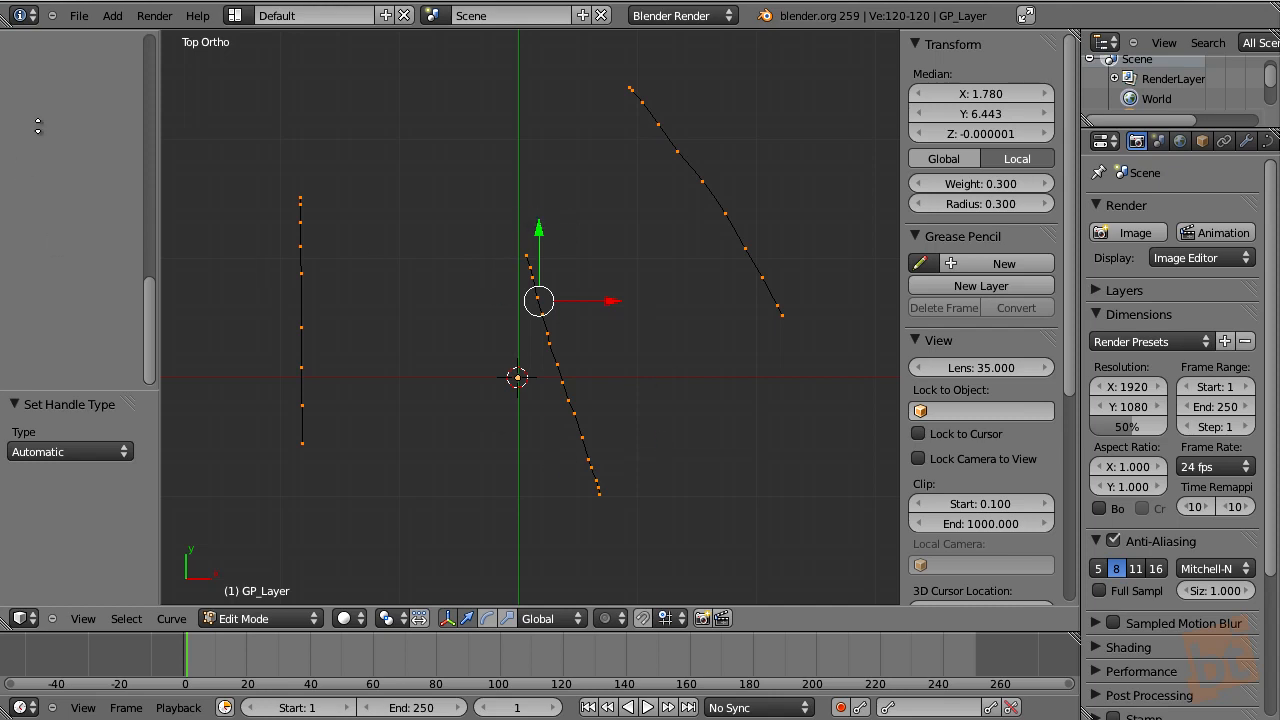
pyautogui.scroll(5, 60, 530)
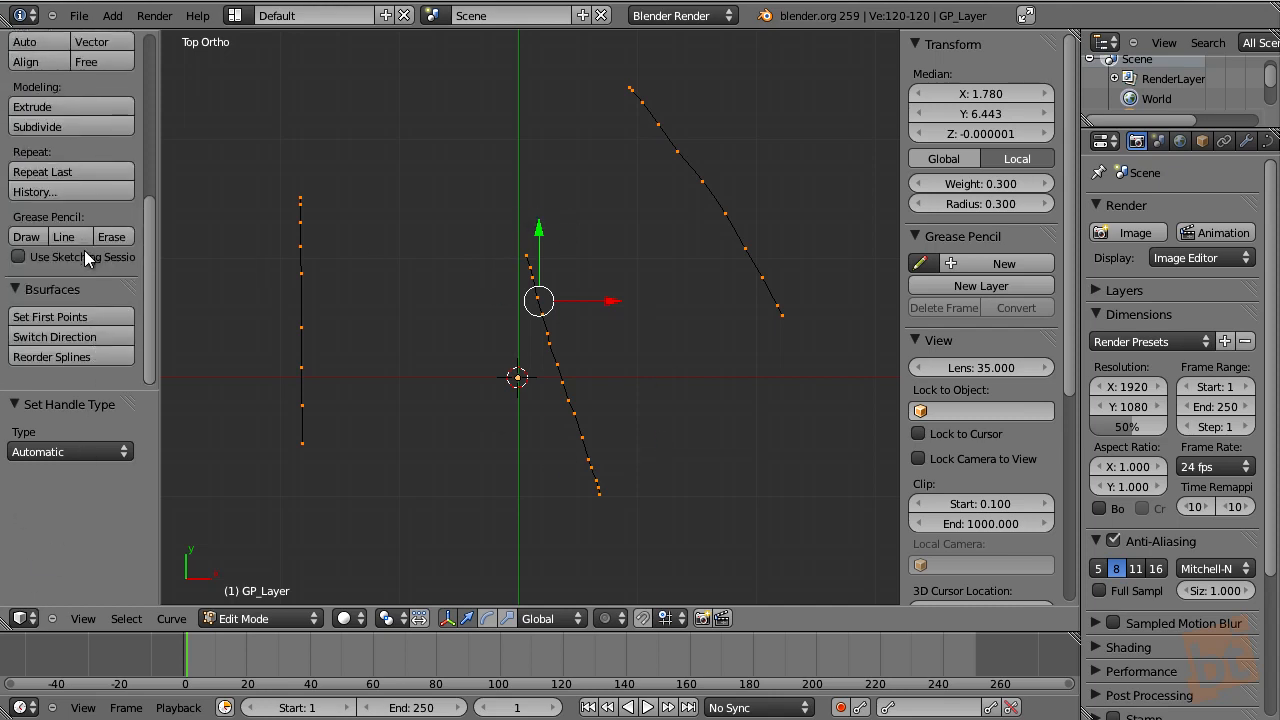
pyautogui.rightClick(303, 192)
pyautogui.keyDown('shift'); pyautogui.rightClick(527, 240); pyautogui.keyUp('shift')
pyautogui.keyDown('shift'); pyautogui.rightClick(628, 86); pyautogui.keyUp('shift')
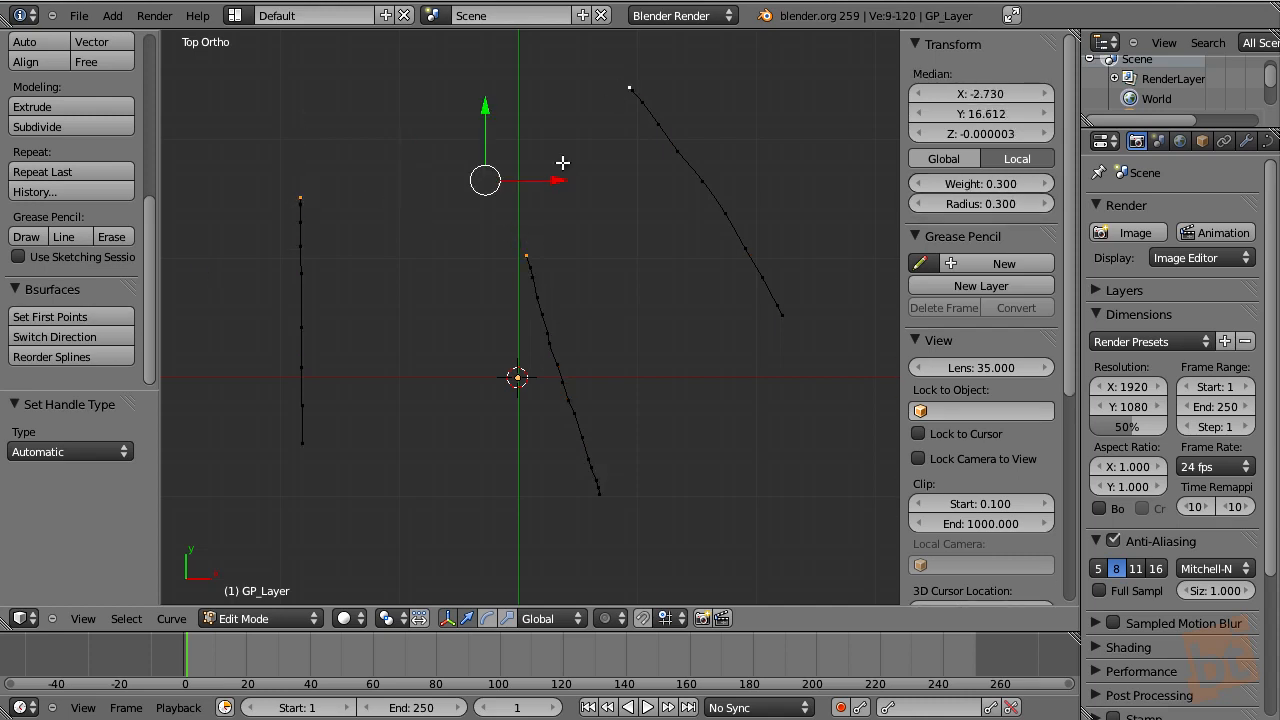
pyautogui.click(68, 316)
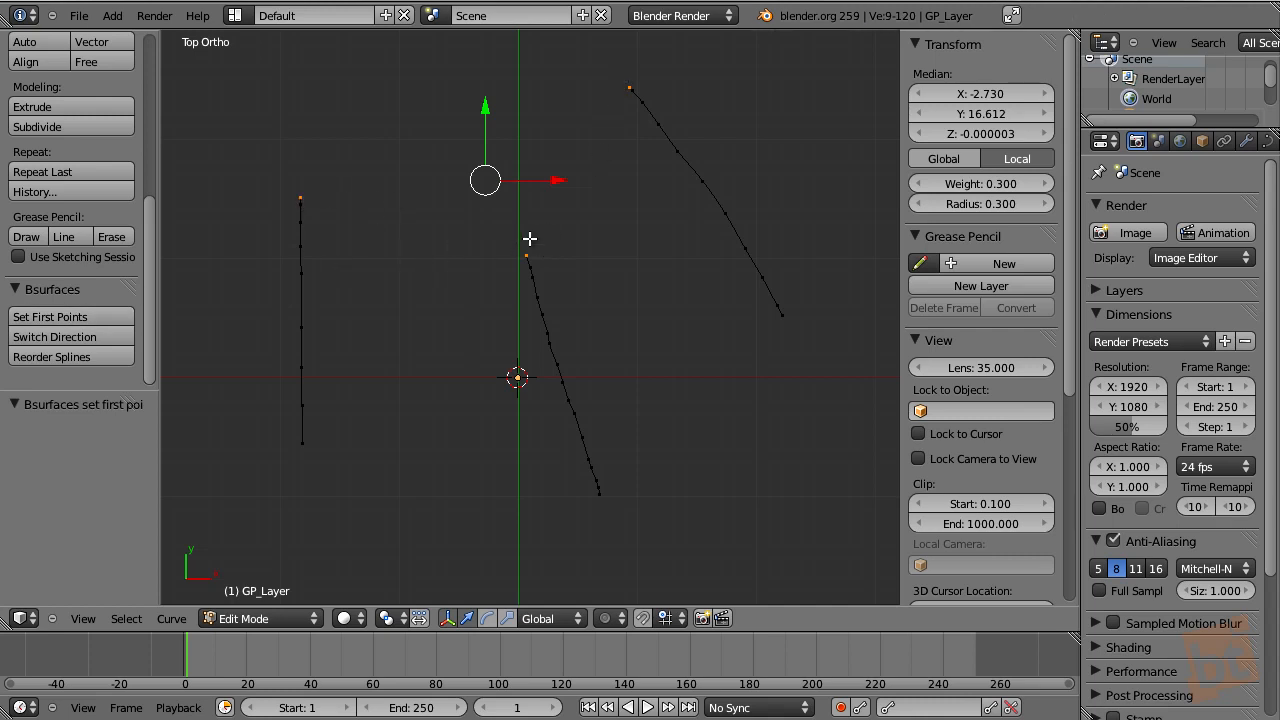
pyautogui.rightClick(600, 494)
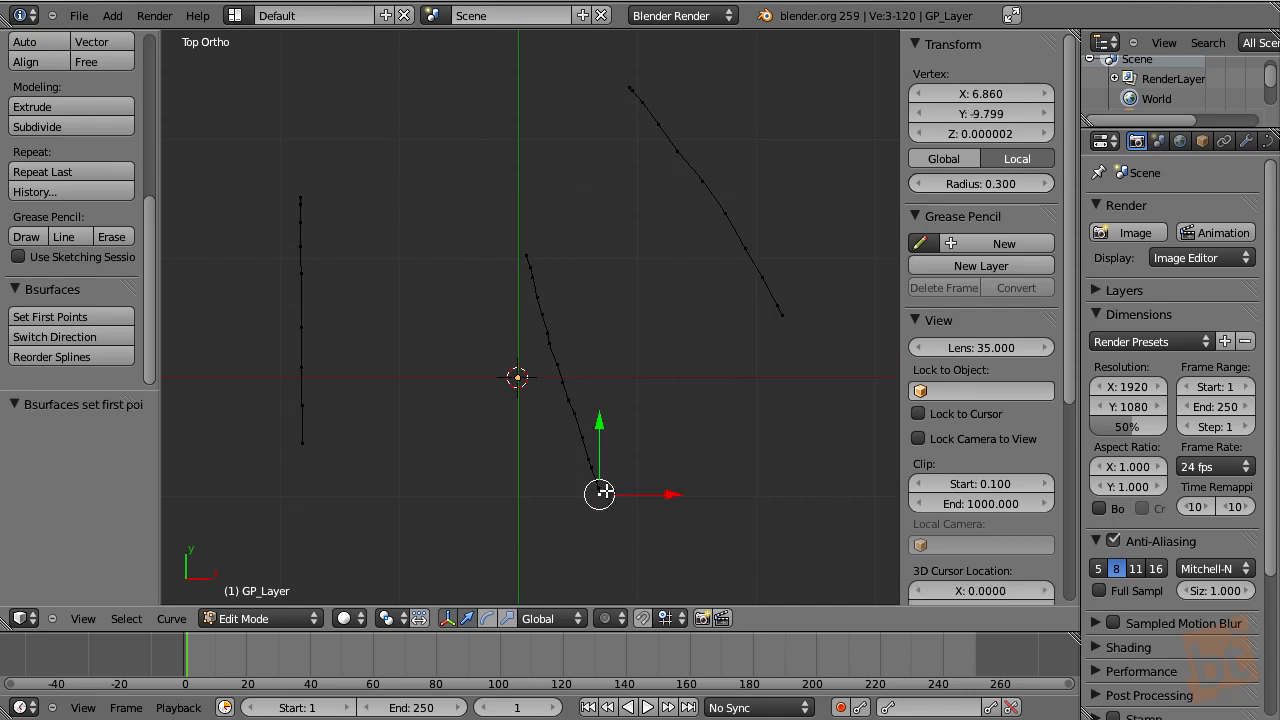
pyautogui.rightClick(550, 307)
pyautogui.rightClick(307, 188)
pyautogui.rightClick(533, 243)
pyautogui.rightClick(614, 91)
# - Deselect all points, draw a curved stroke from left to right across the three splines, and reorder the splines along it
pyautogui.press('a')
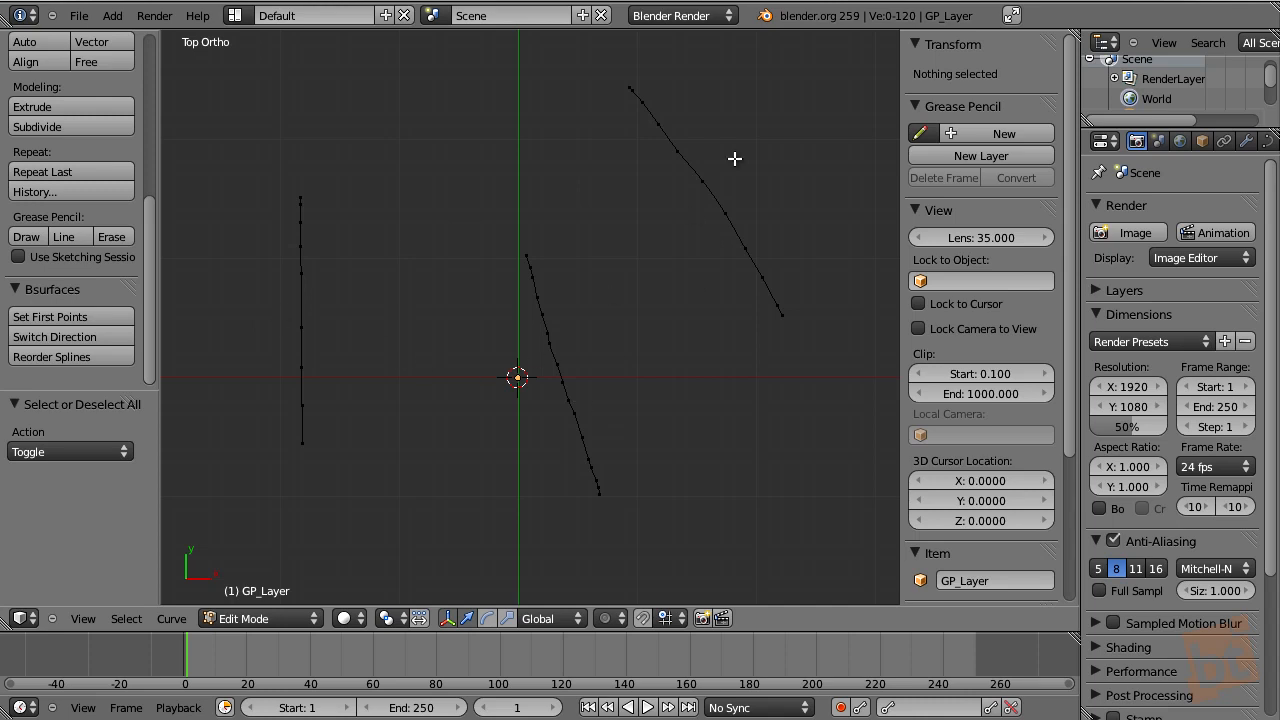
pyautogui.moveTo(215, 351)
pyautogui.mouseDown()
pyautogui.moveTo(513, 393)
pyautogui.moveTo(734, 161)
pyautogui.mouseUp()
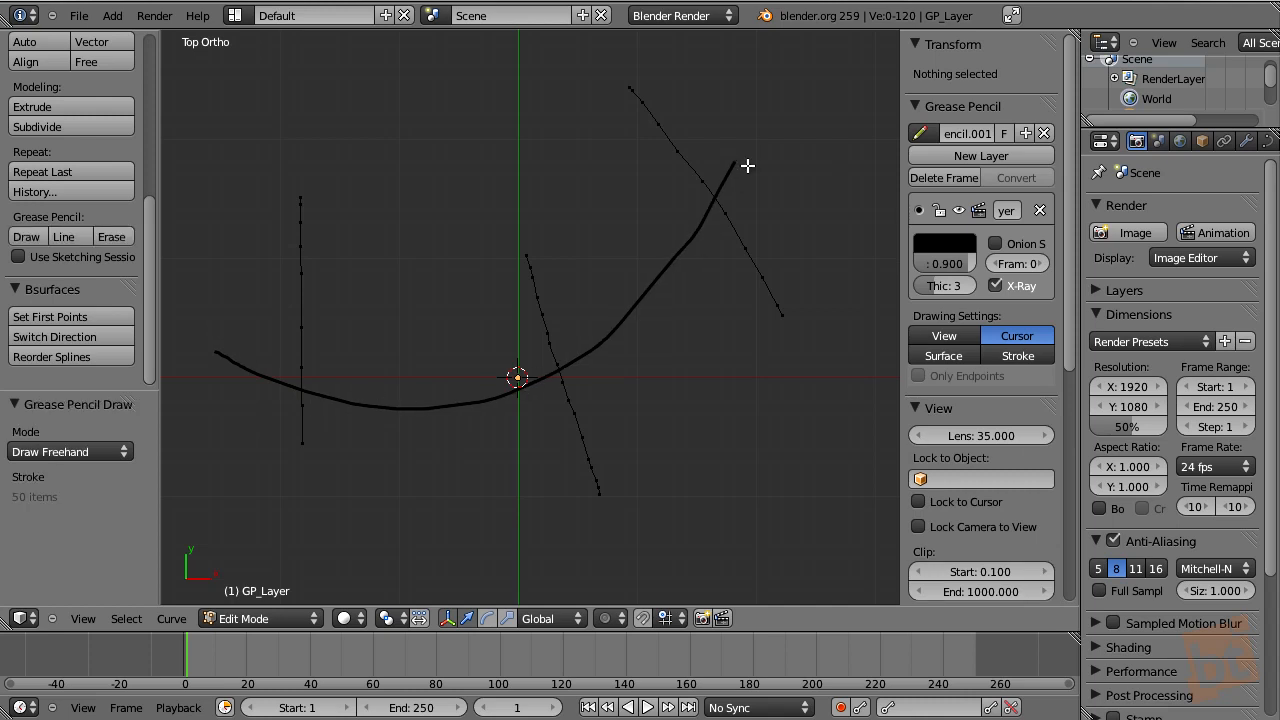
pyautogui.click(80, 357)
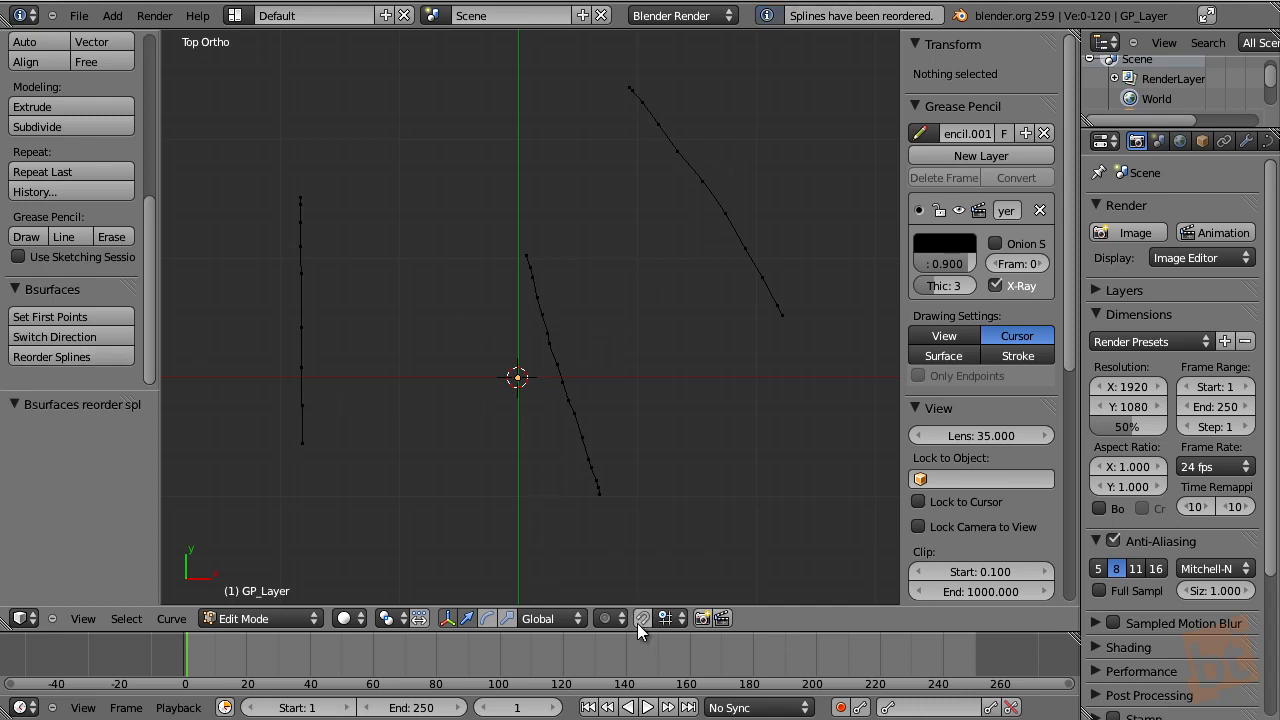
# - Enable proportional editing with smooth falloff, enlarge its influence to about 15.86, and bend the middle spline into an S-shape
pyautogui.click(610, 619)
pyautogui.click(634, 577)
pyautogui.rightClick(536, 296)
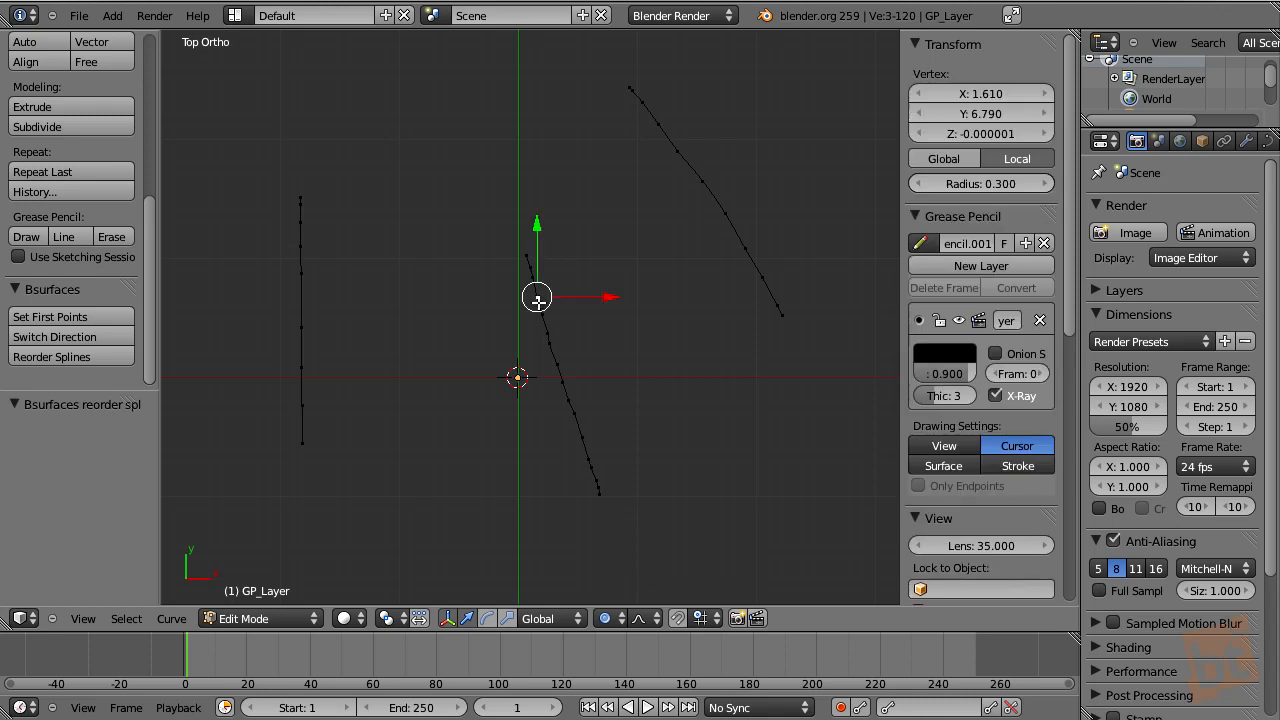
pyautogui.press('g')
pyautogui.scroll(-10, 563, 292)
pyautogui.scroll(-8, 564, 296)
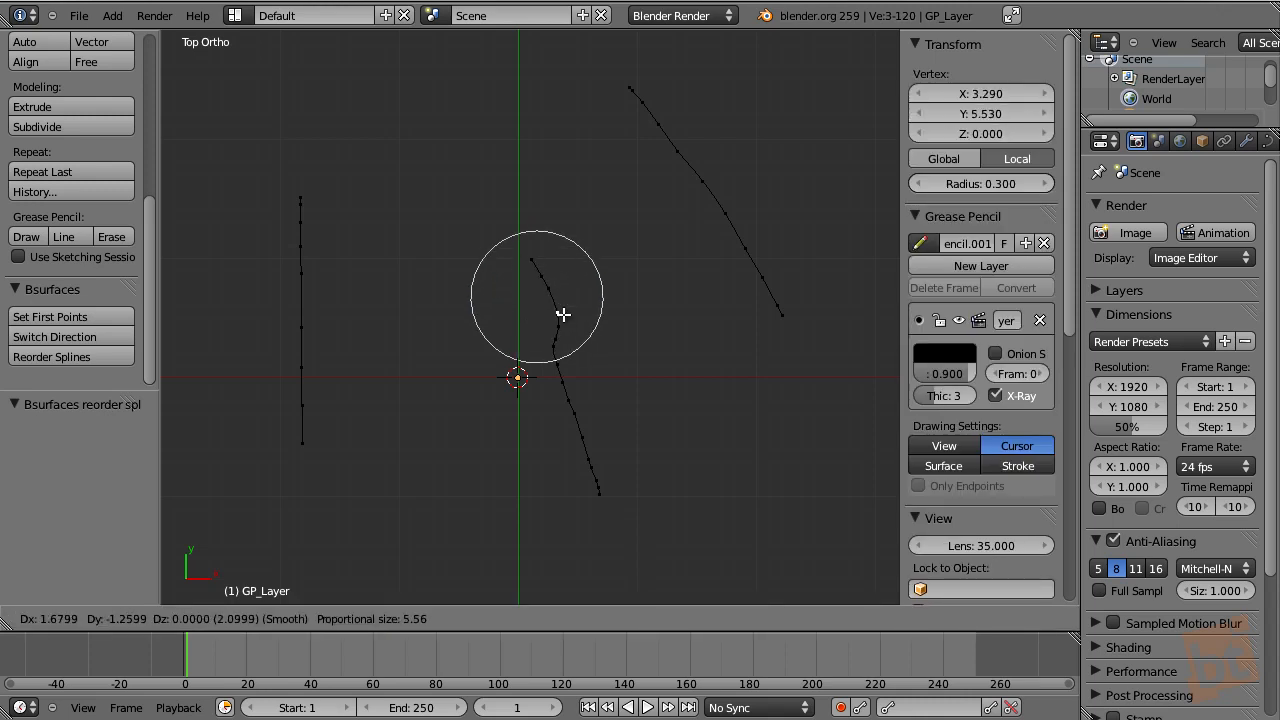
pyautogui.scroll(-6, 538, 232)
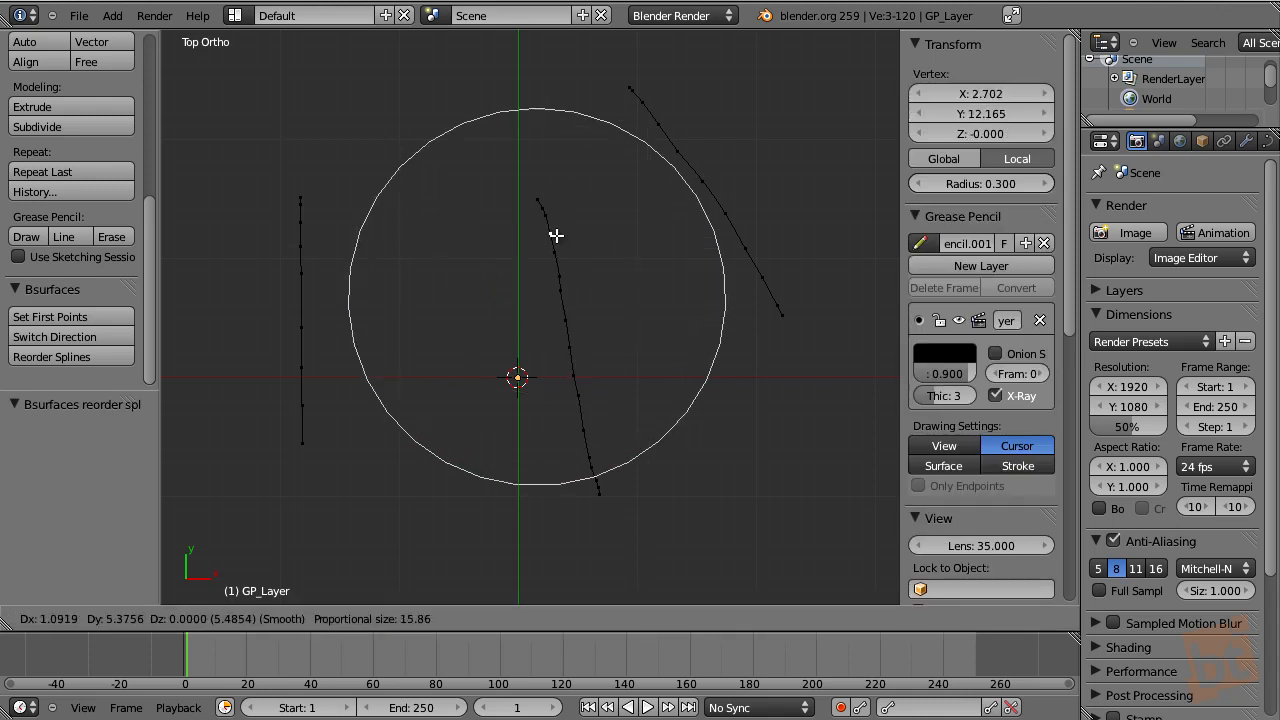
pyautogui.click(588, 230)
pyautogui.press('g')
pyautogui.scroll(-1, 545, 435)
pyautogui.click(557, 432)
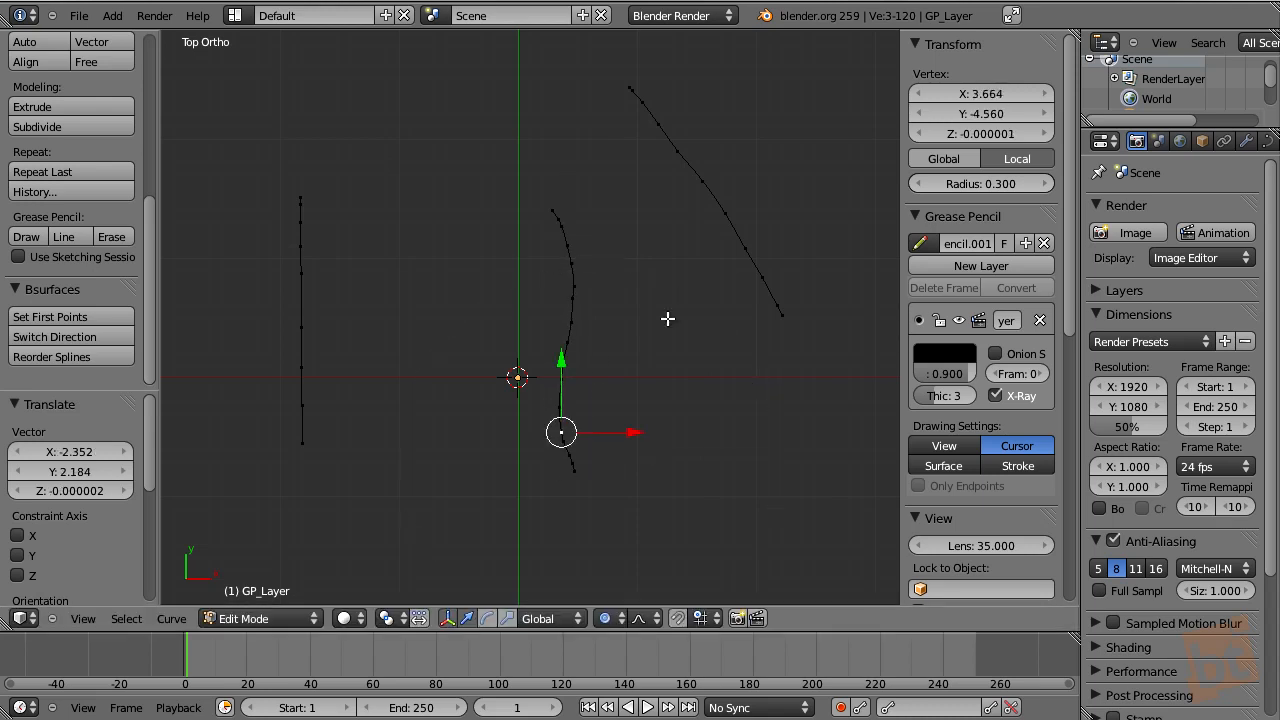
# - Bend the right spline by moving a point in its upper half outward and its lower end point downward
pyautogui.rightClick(702, 181)
pyautogui.press('g')
pyautogui.click(721, 150)
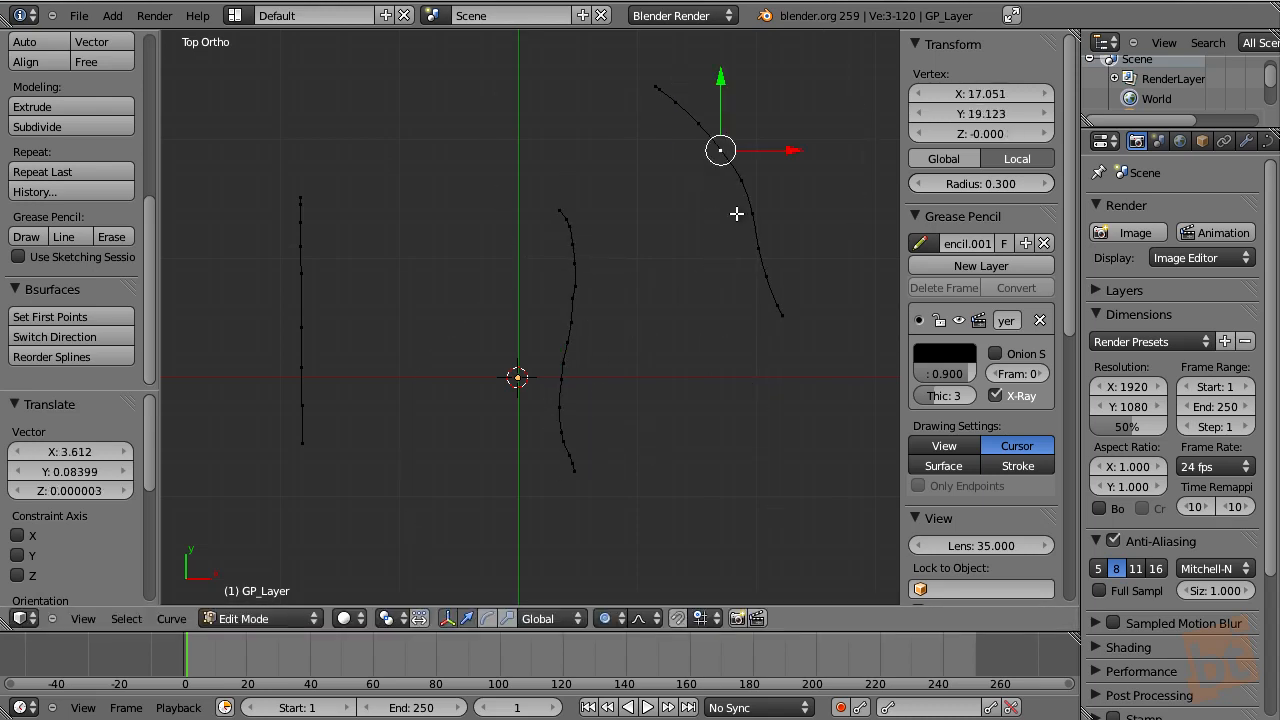
pyautogui.rightClick(785, 320)
pyautogui.press('g')
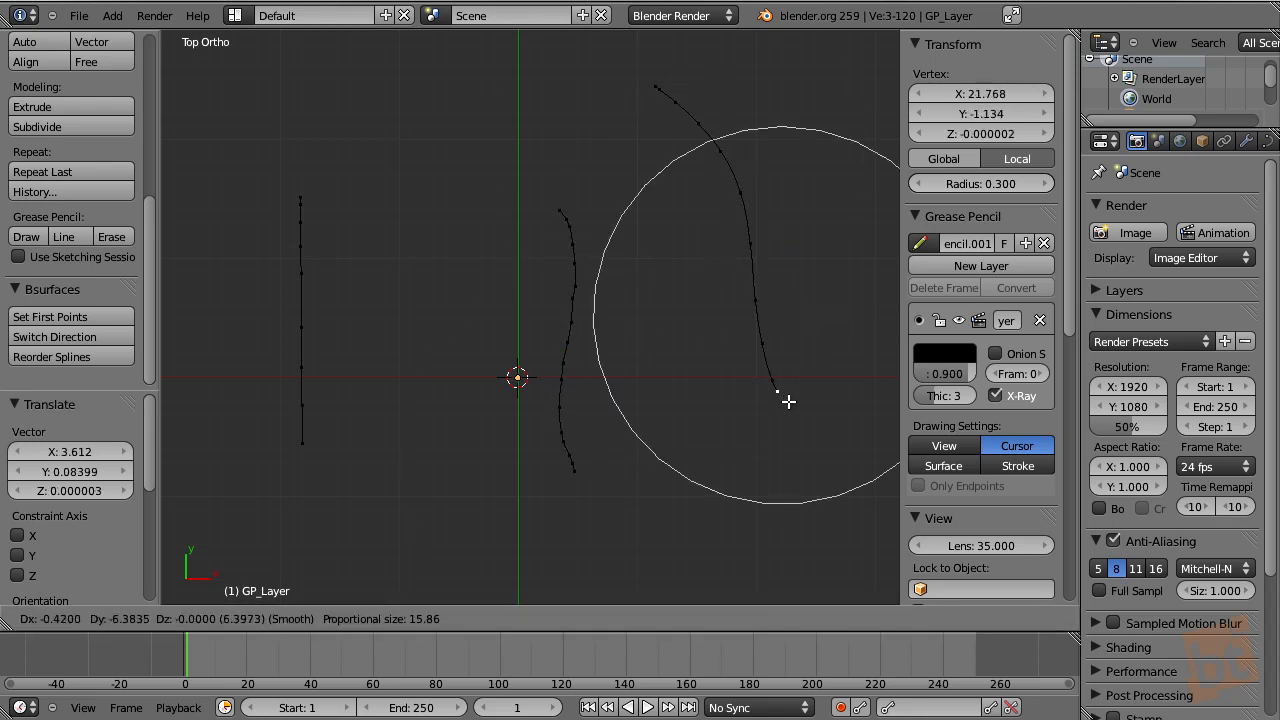
pyautogui.click(786, 392)
# - Bend the left spline by moving a point in its upper half right and down
pyautogui.rightClick(305, 274)
pyautogui.press('g')
pyautogui.click(337, 302)
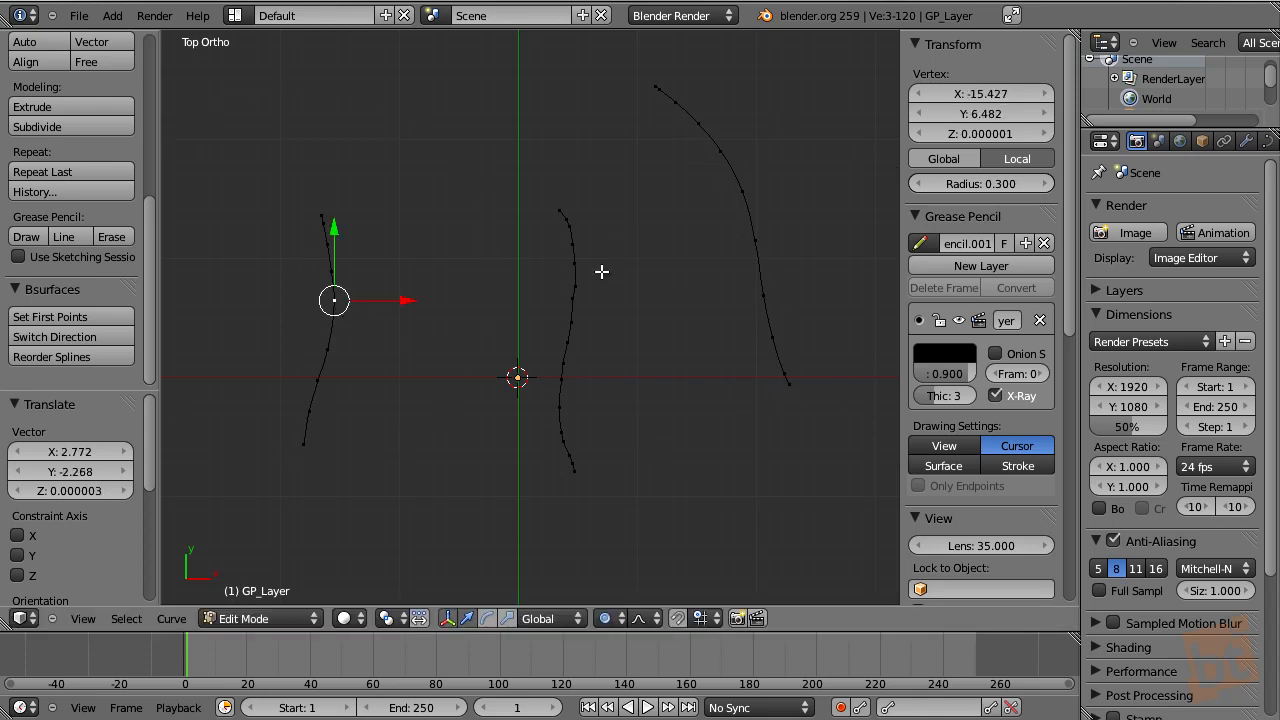
# - Leave Edit Mode on the curve, select the empty Plane object at the origin, and delete it
pyautogui.press('Tab')
pyautogui.press('KP_Decimal')
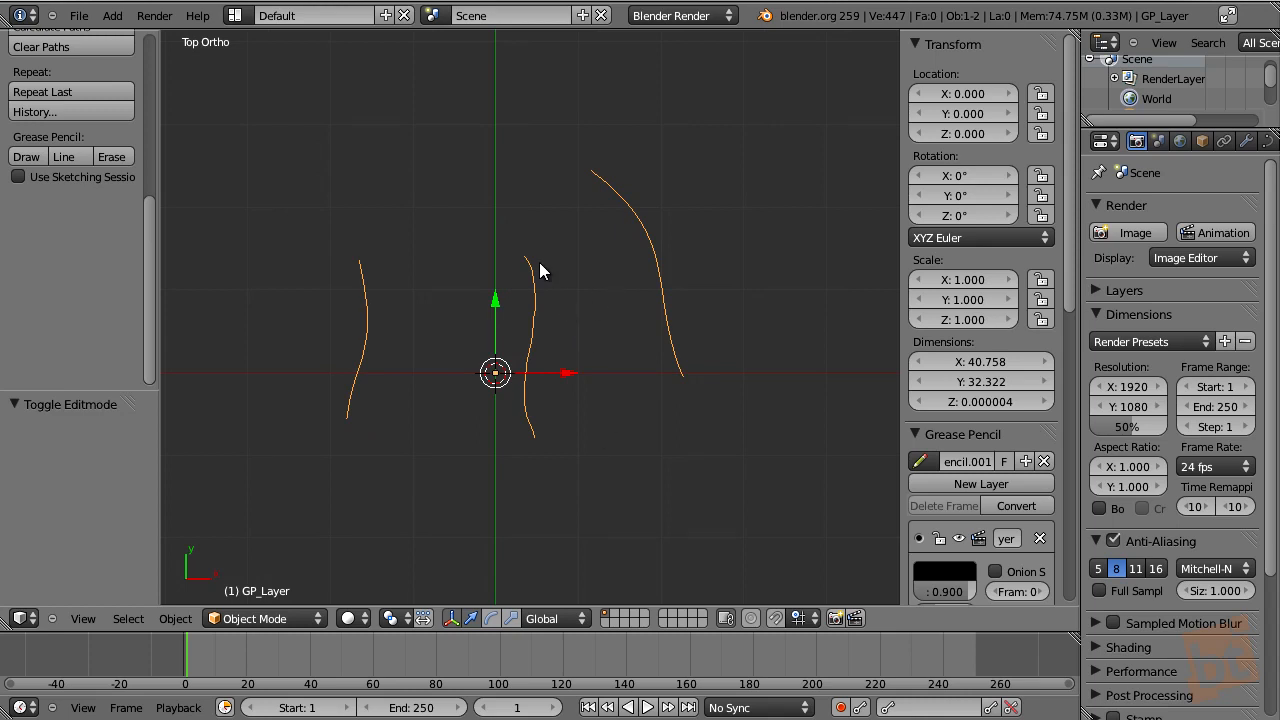
pyautogui.press('a')
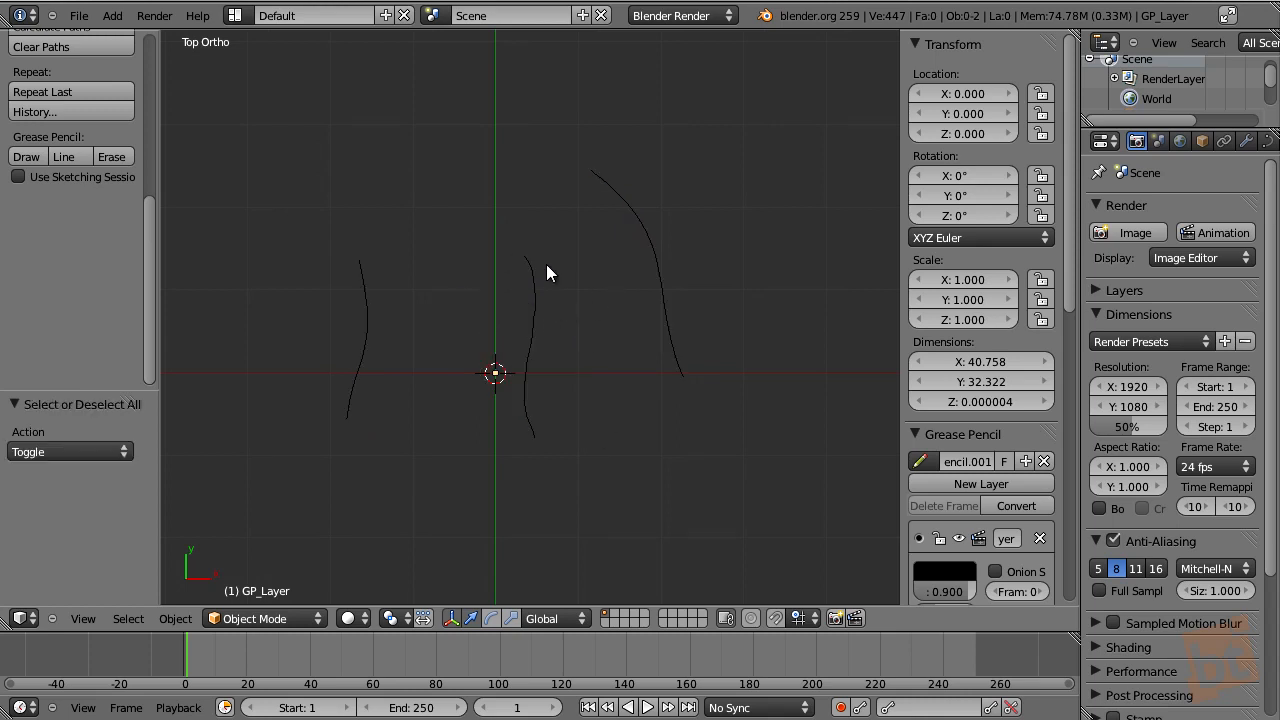
pyautogui.press('a')
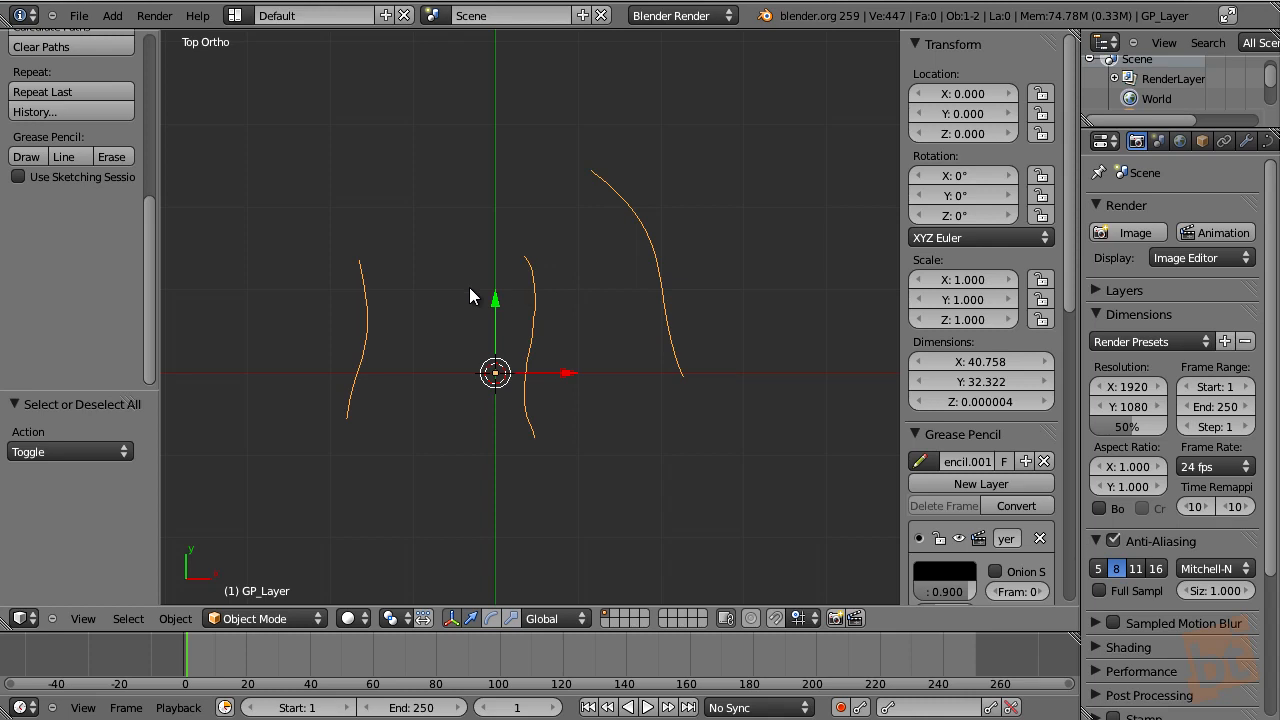
pyautogui.rightClick(493, 382)
pyautogui.press('Tab')
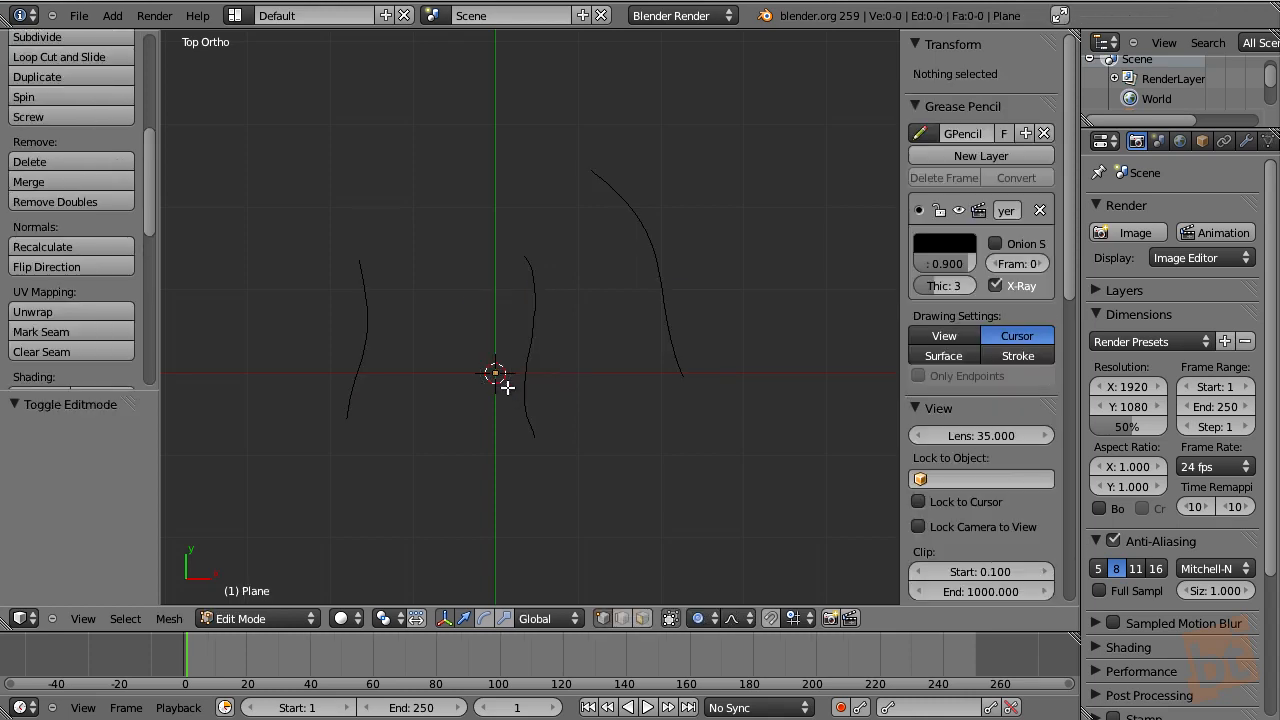
pyautogui.press('Tab')
pyautogui.press('x')
pyautogui.click(507, 389)
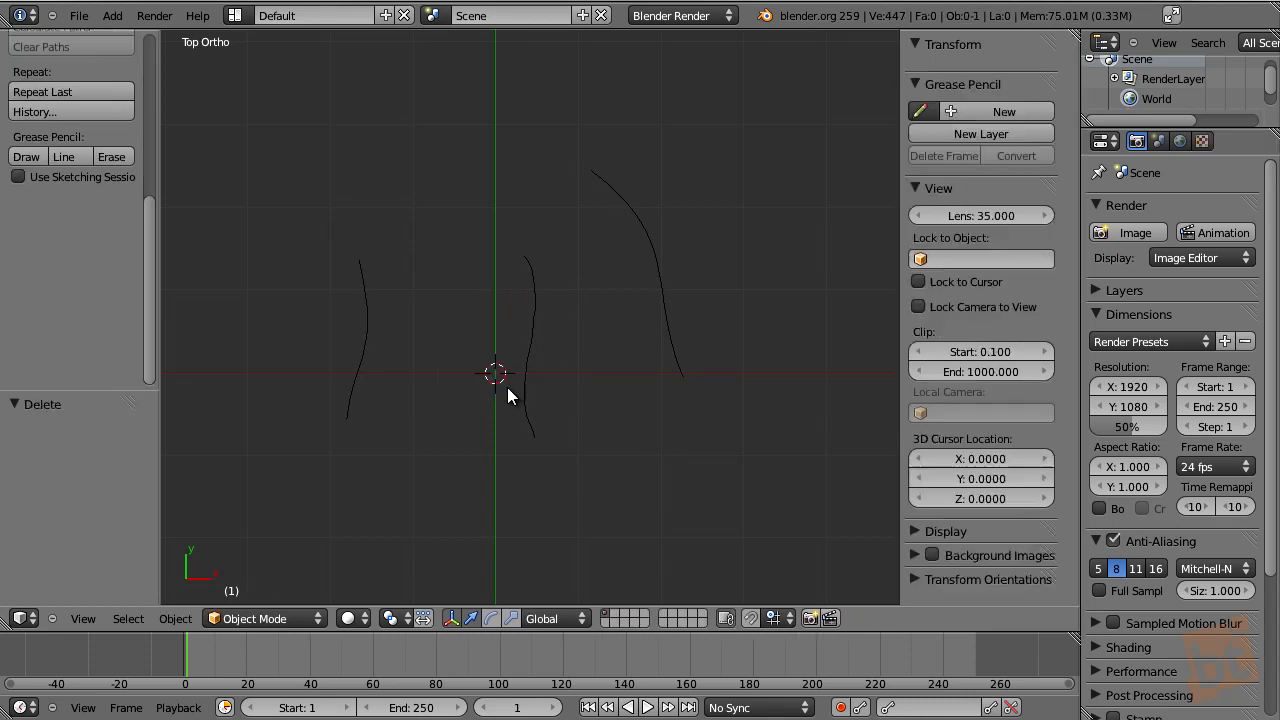
# - Add a new plane mesh at the origin and enter Edit Mode on it
pyautogui.hotkey('shift', 'a')
pyautogui.moveTo(517, 314)
pyautogui.click(563, 313)
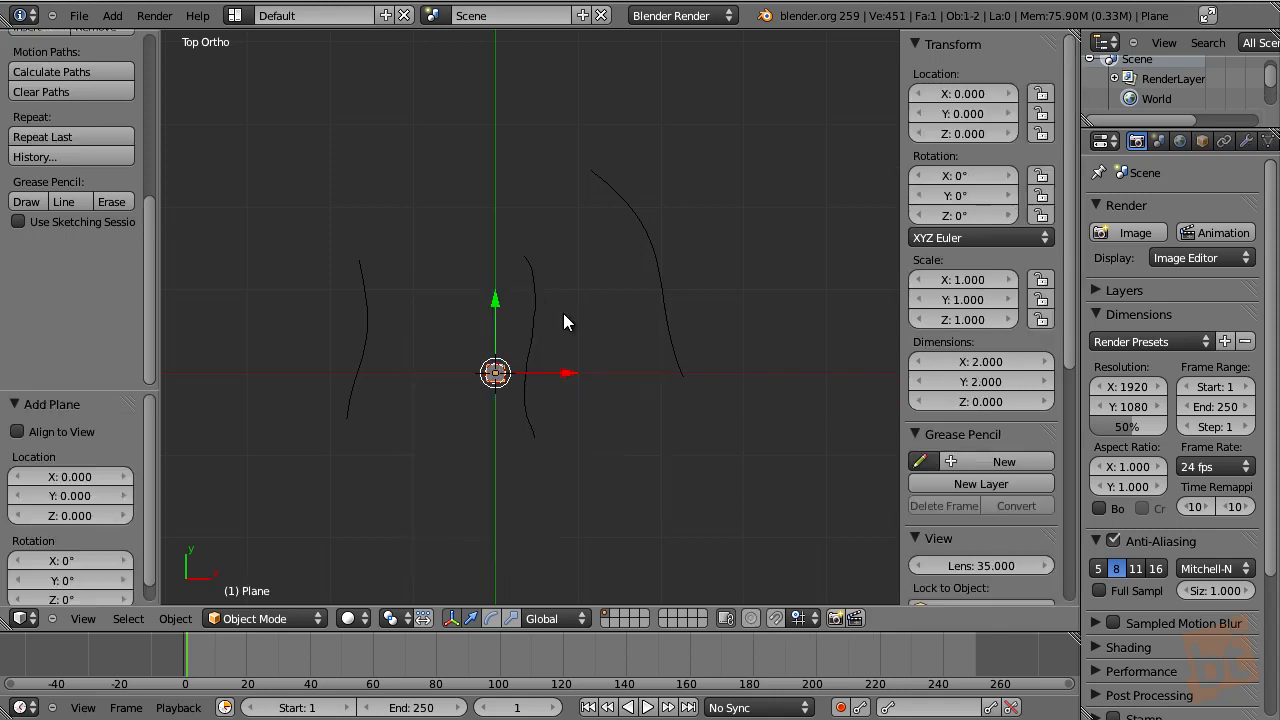
pyautogui.press('Tab')
pyautogui.scroll(6, 550, 330)
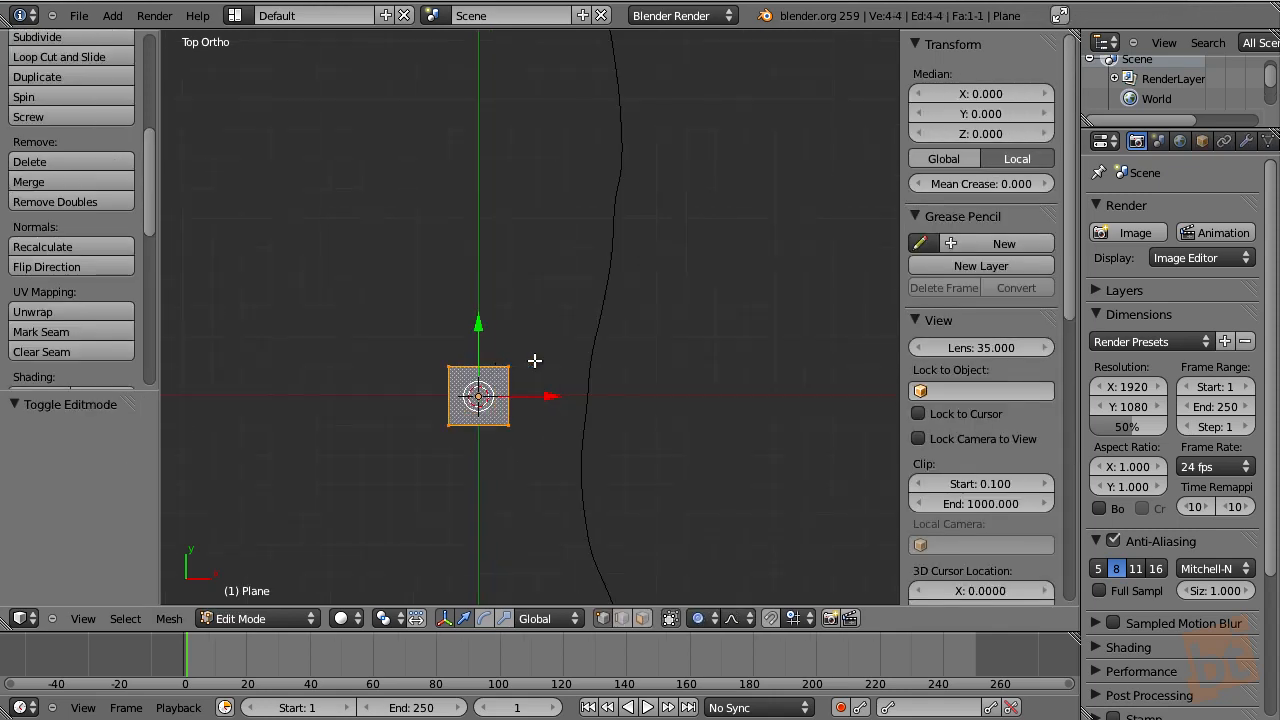
# - Select the three-spline curve together with the plane, enter Edit Mode on the plane, and delete all its vertices
pyautogui.scroll(-4, 535, 360)
pyautogui.rightClick(570, 262)
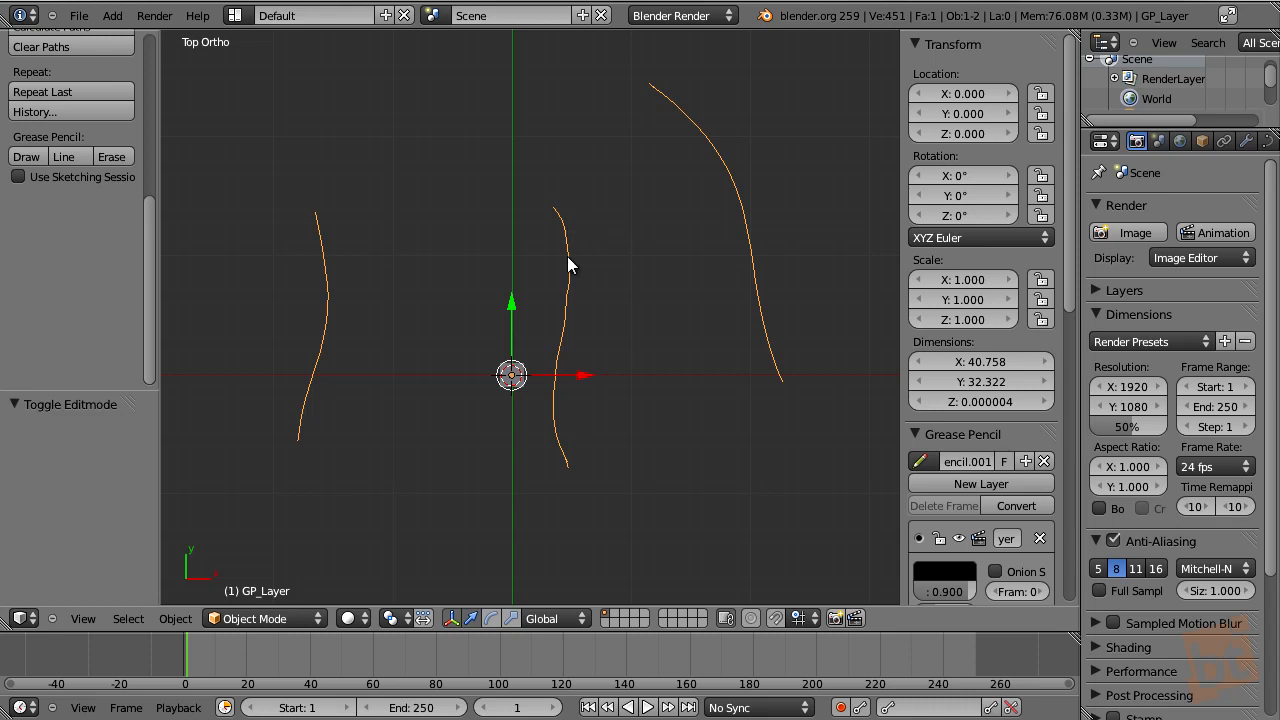
pyautogui.rightClick(513, 376)
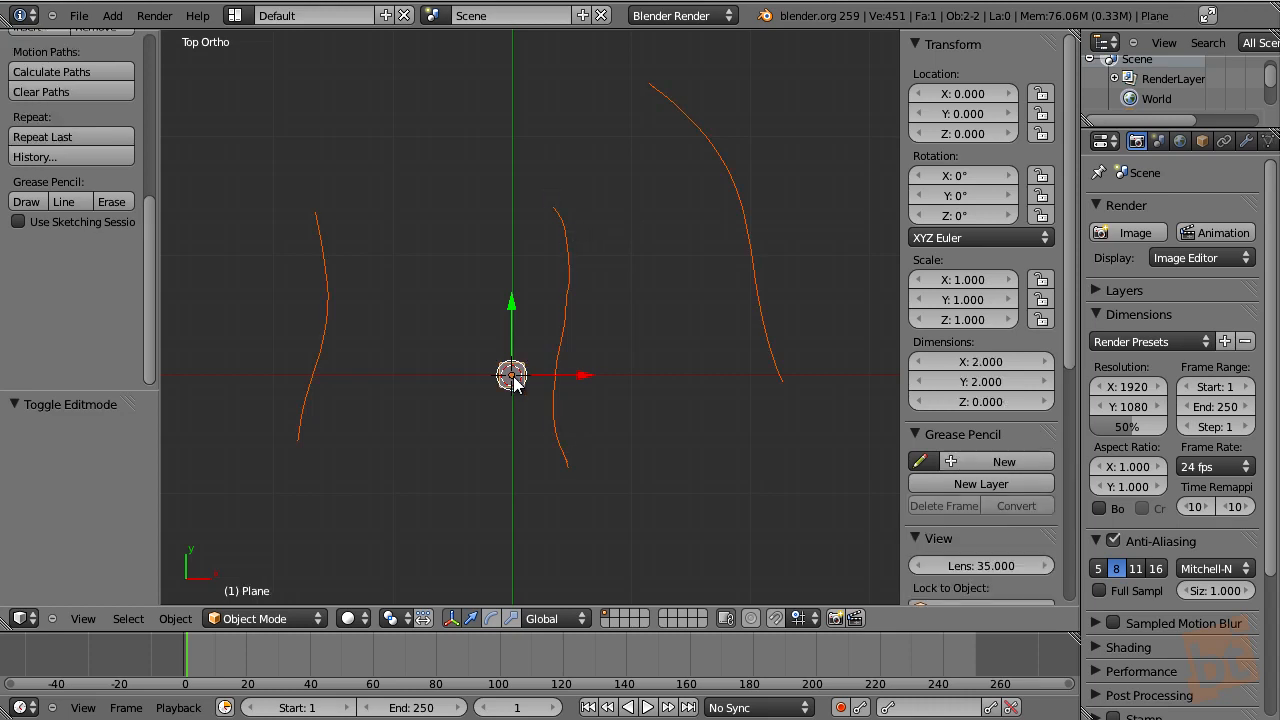
pyautogui.press('Tab')
pyautogui.press('x')
pyautogui.click(511, 375)
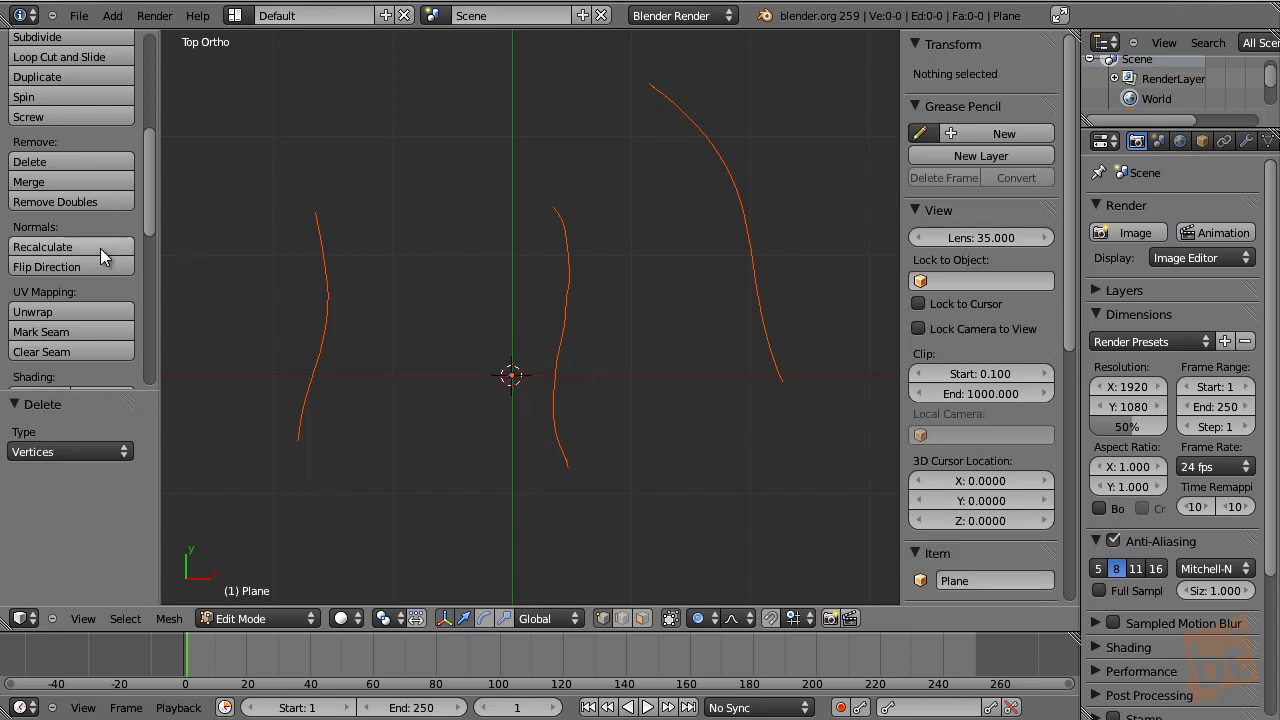
# - Generate a Bsurfaces surface from the three splines and set its Cross value to 5
pyautogui.moveTo(150, 174); pyautogui.dragTo(154, 350)
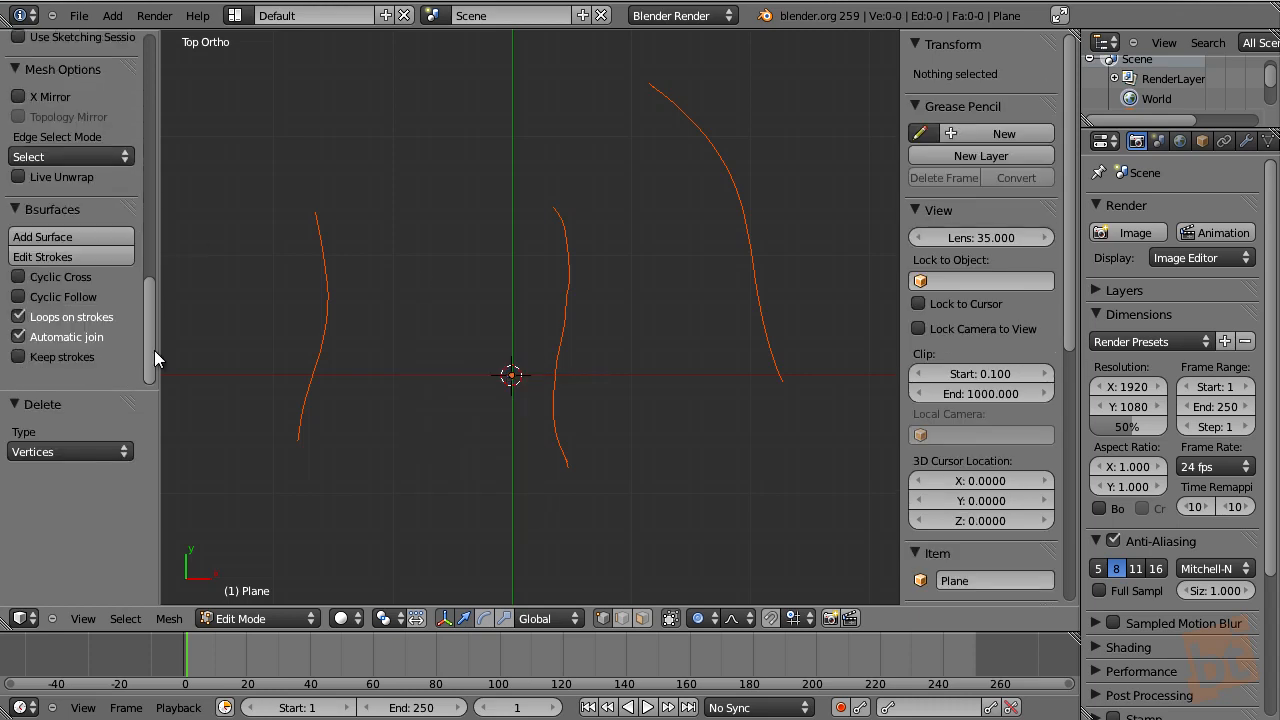
pyautogui.click(81, 236)
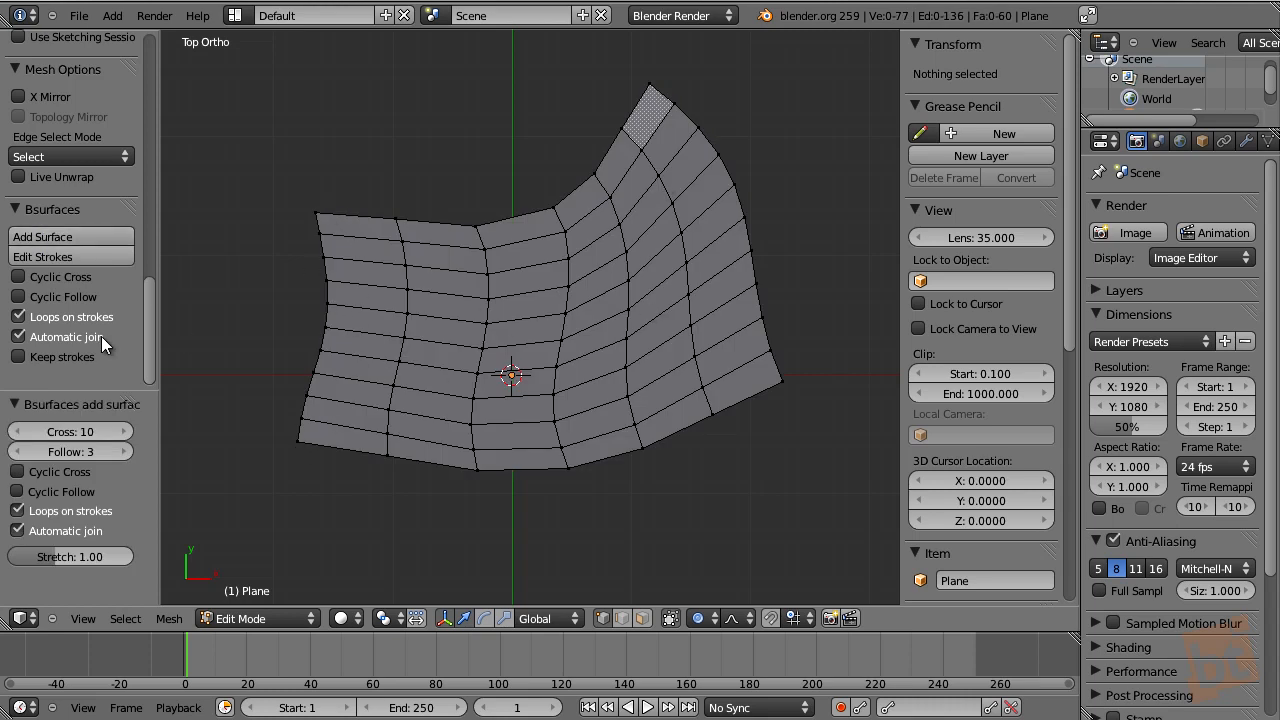
pyautogui.click(17, 431)
pyautogui.click(17, 431)
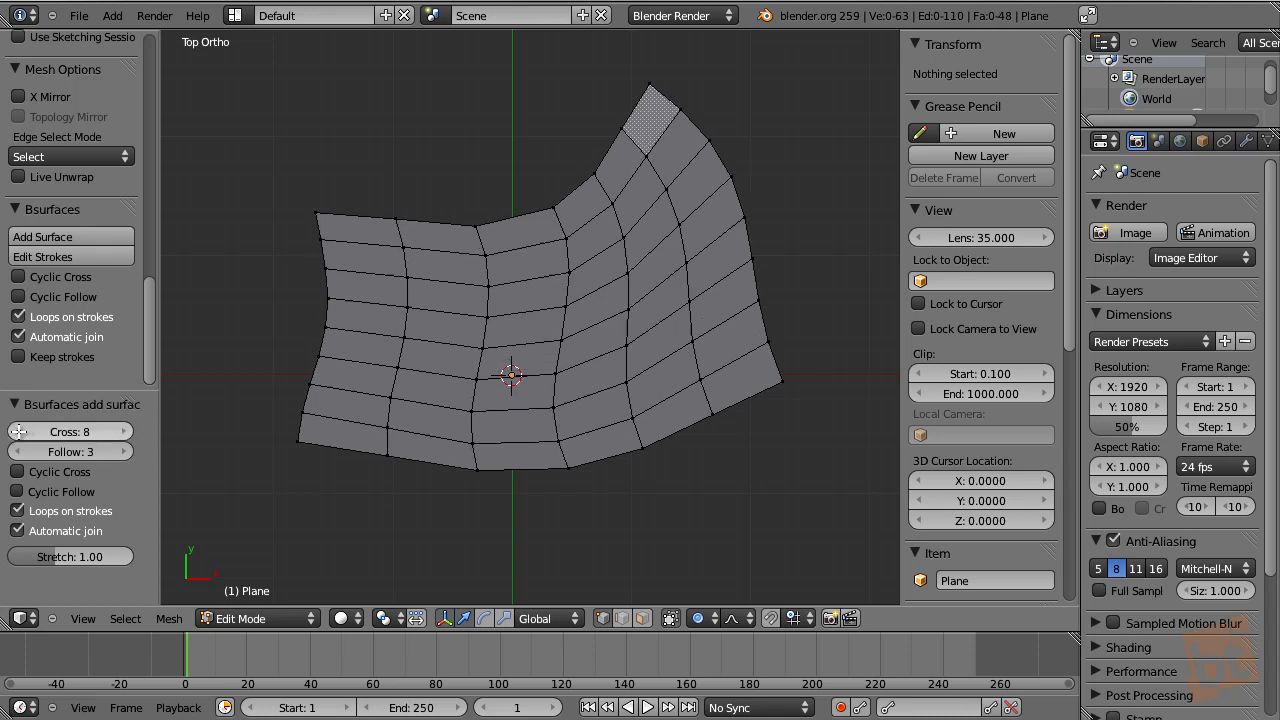
pyautogui.click(17, 431)
pyautogui.click(17, 431)
pyautogui.click(17, 431)
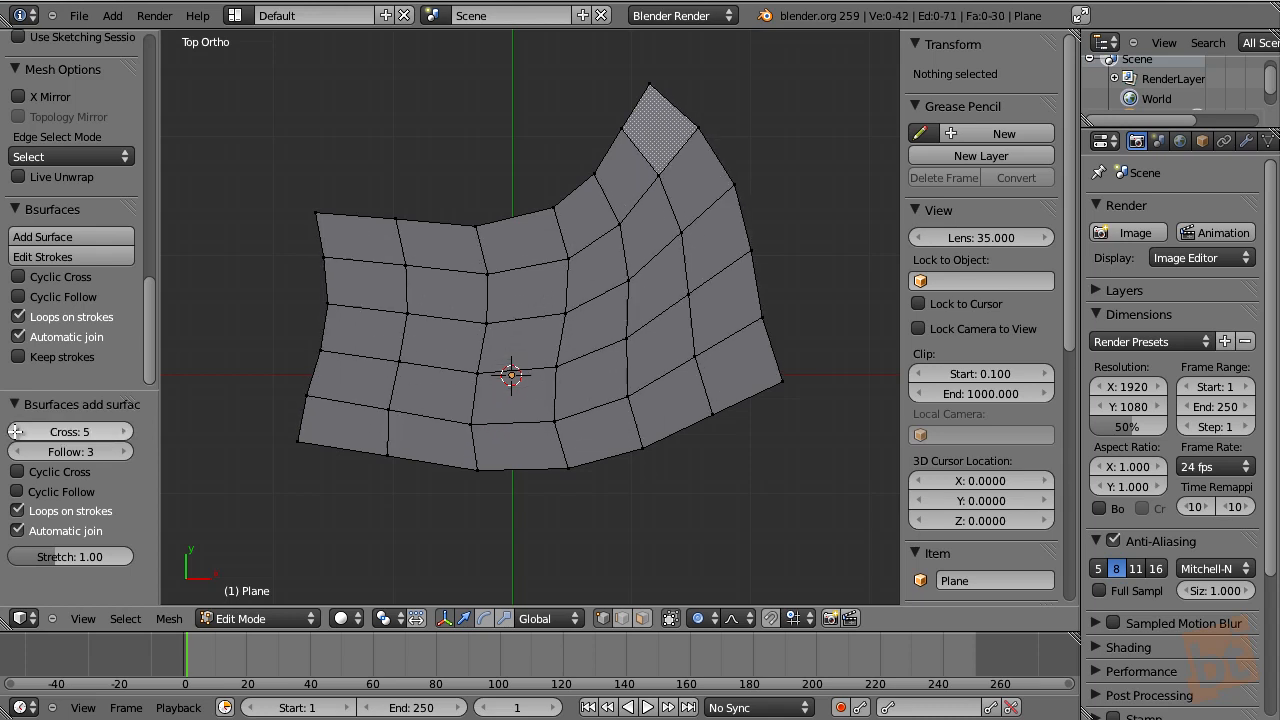
# - Select the six vertices along the surface's outer edge at its wide, positive-X end and enable Keep strokes
pyautogui.keyDown('shift'); pyautogui.moveTo(694, 251); pyautogui.dragTo(403, 257, button='middle'); pyautogui.keyUp('shift')
pyautogui.rightClick(416, 228)
pyautogui.keyDown('shift'); pyautogui.rightClick(440, 262); pyautogui.keyUp('shift')
pyautogui.keyDown('shift'); pyautogui.rightClick(460, 330); pyautogui.keyUp('shift')
pyautogui.keyDown('shift'); pyautogui.rightClick(472, 392); pyautogui.keyUp('shift')
pyautogui.keyDown('shift'); pyautogui.rightClick(490, 450); pyautogui.keyUp('shift')
pyautogui.scroll(-1, 586, 371)
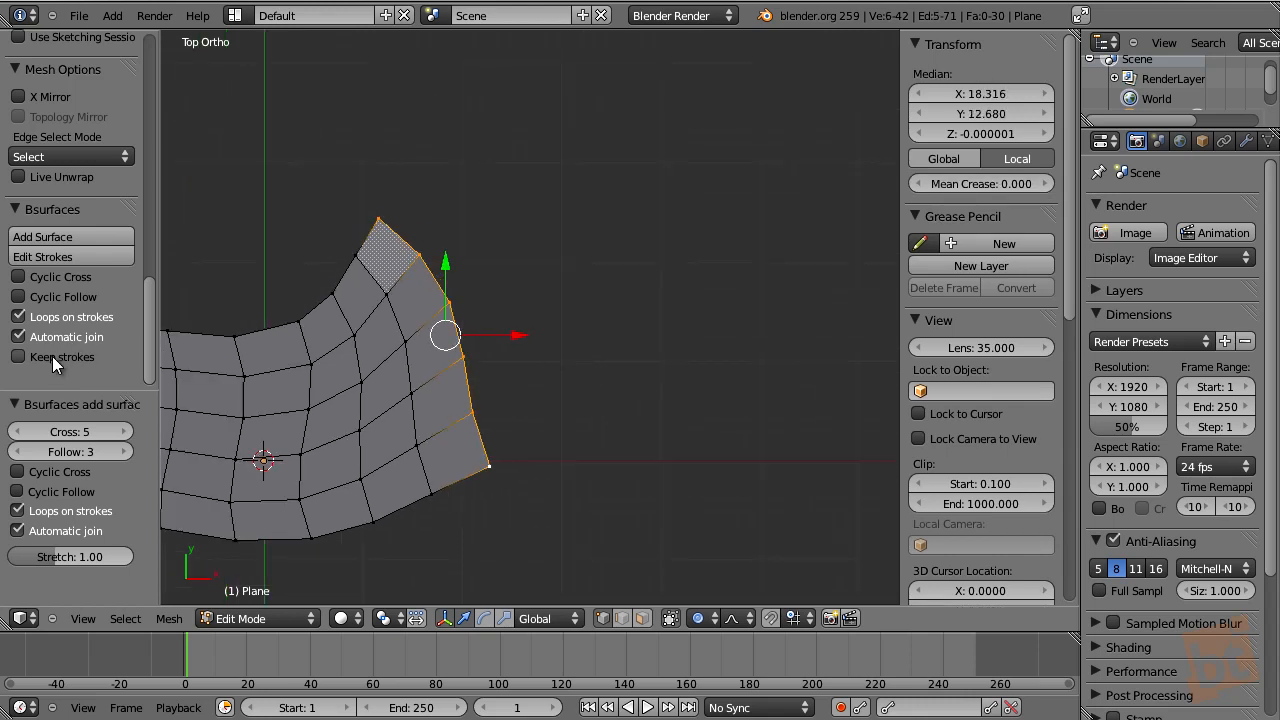
pyautogui.keyDown('shift'); pyautogui.moveTo(577, 349); pyautogui.dragTo(518, 359, button='middle'); pyautogui.keyUp('shift')
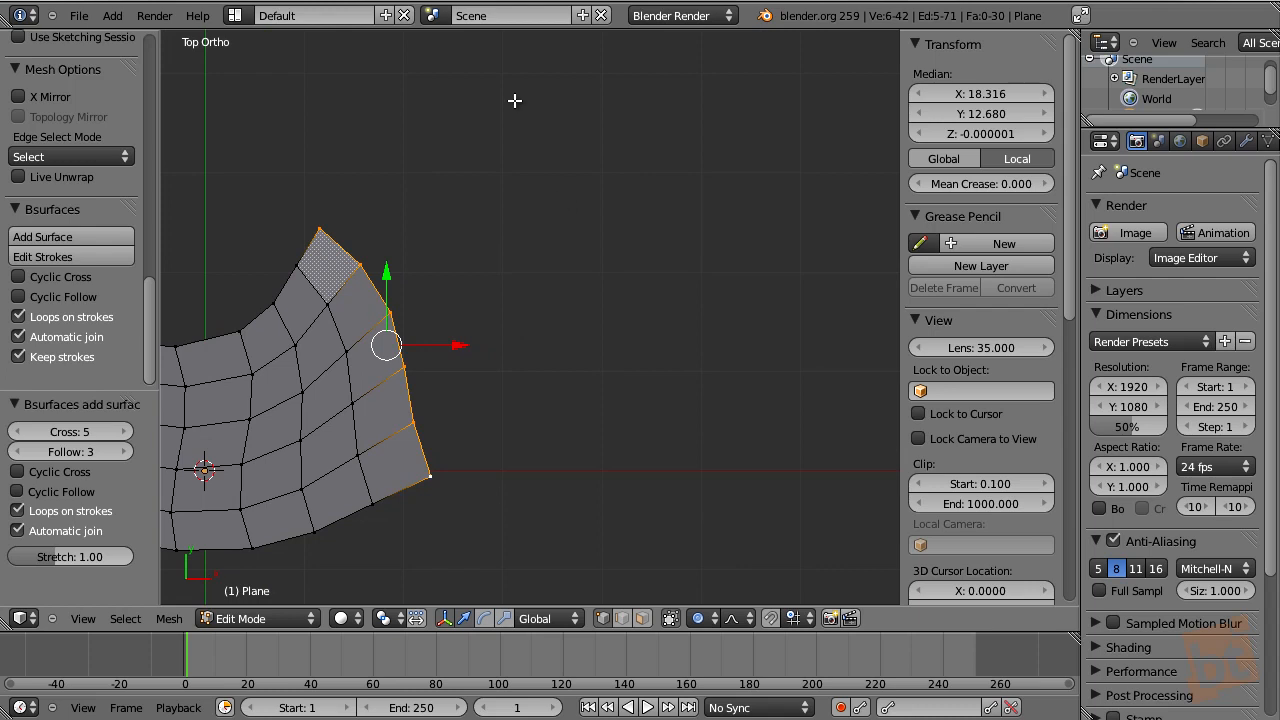
# - Draw two downward Grease Pencil strokes beyond the selected edge and add a surface extending the mesh across them
pyautogui.moveTo(515, 100); pyautogui.dragTo(588, 290)
pyautogui.moveTo(614, 438); pyautogui.dragTo(612, 462)
pyautogui.scroll(-3, 634, 382)
pyautogui.moveTo(679, 190); pyautogui.dragTo(684, 489)
pyautogui.click(84, 236)
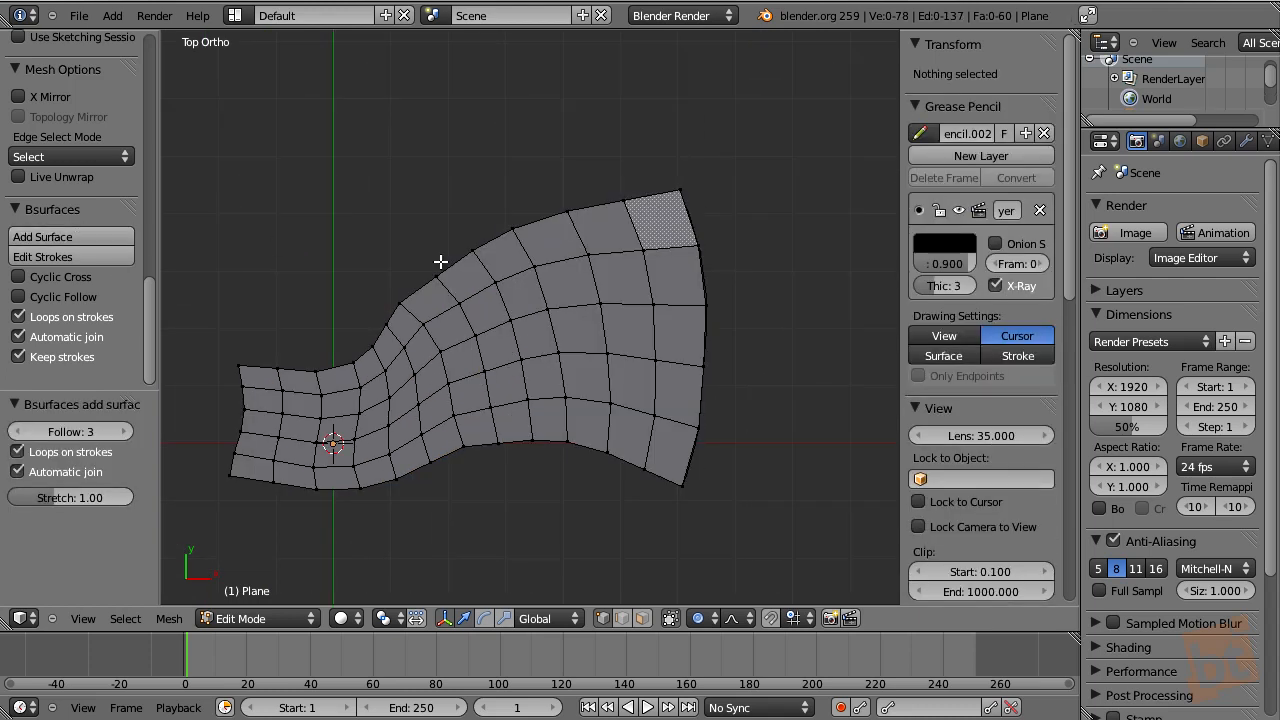
# - Edit the kept strokes curve and raise the middle points of both splines about 15.46 units along Z with proportional editing
pyautogui.press('Tab')
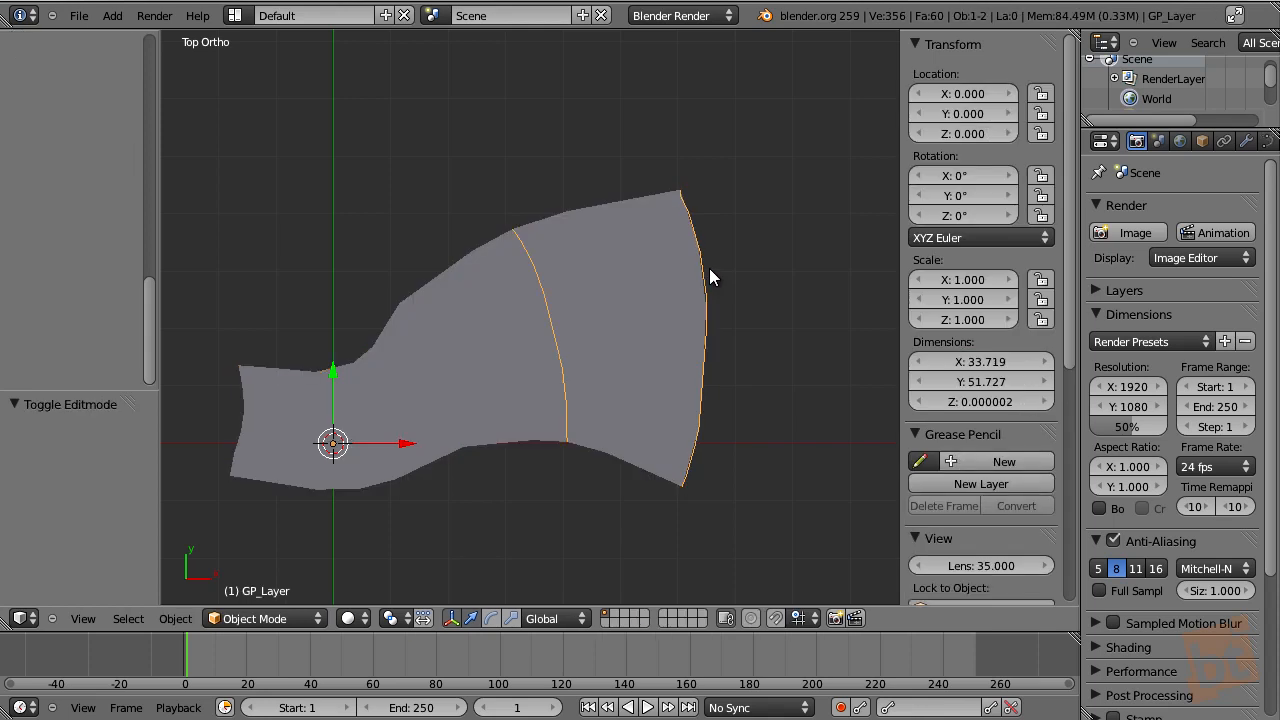
pyautogui.keyDown('shift'); pyautogui.moveTo(647, 373); pyautogui.dragTo(616, 439, button='middle'); pyautogui.keyUp('shift')
pyautogui.scroll(-1, 538, 368)
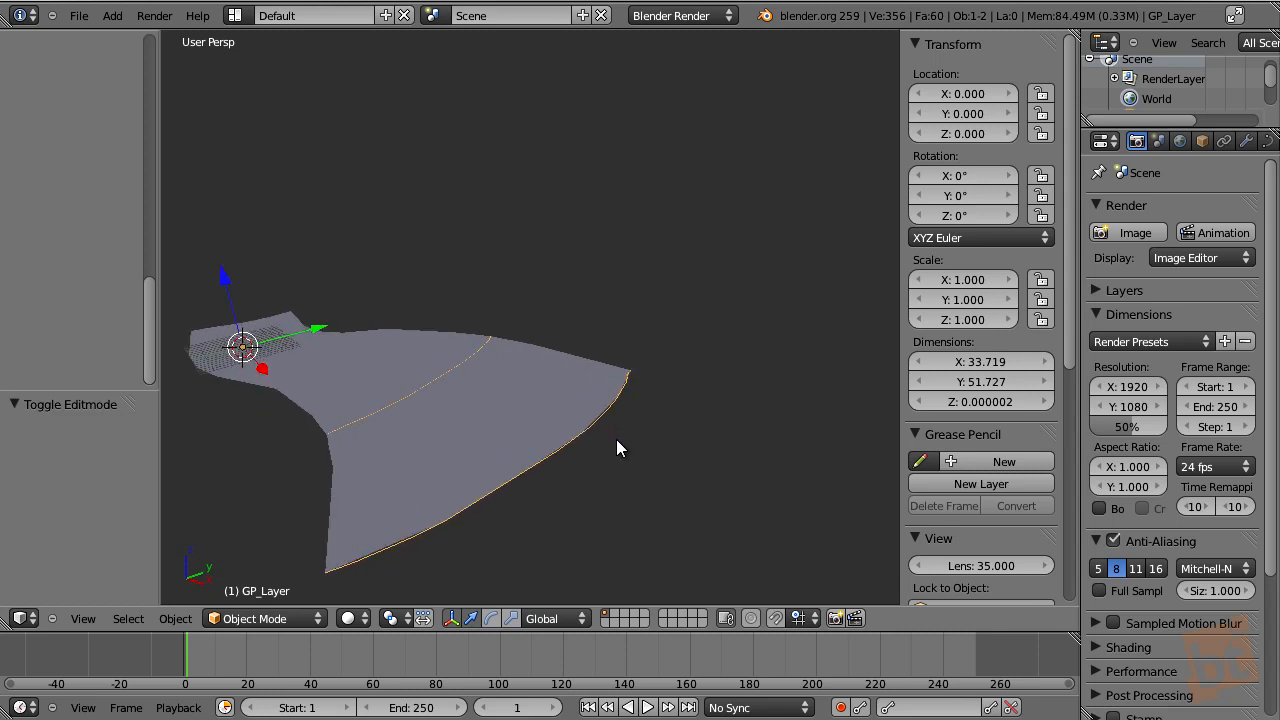
pyautogui.press('Tab')
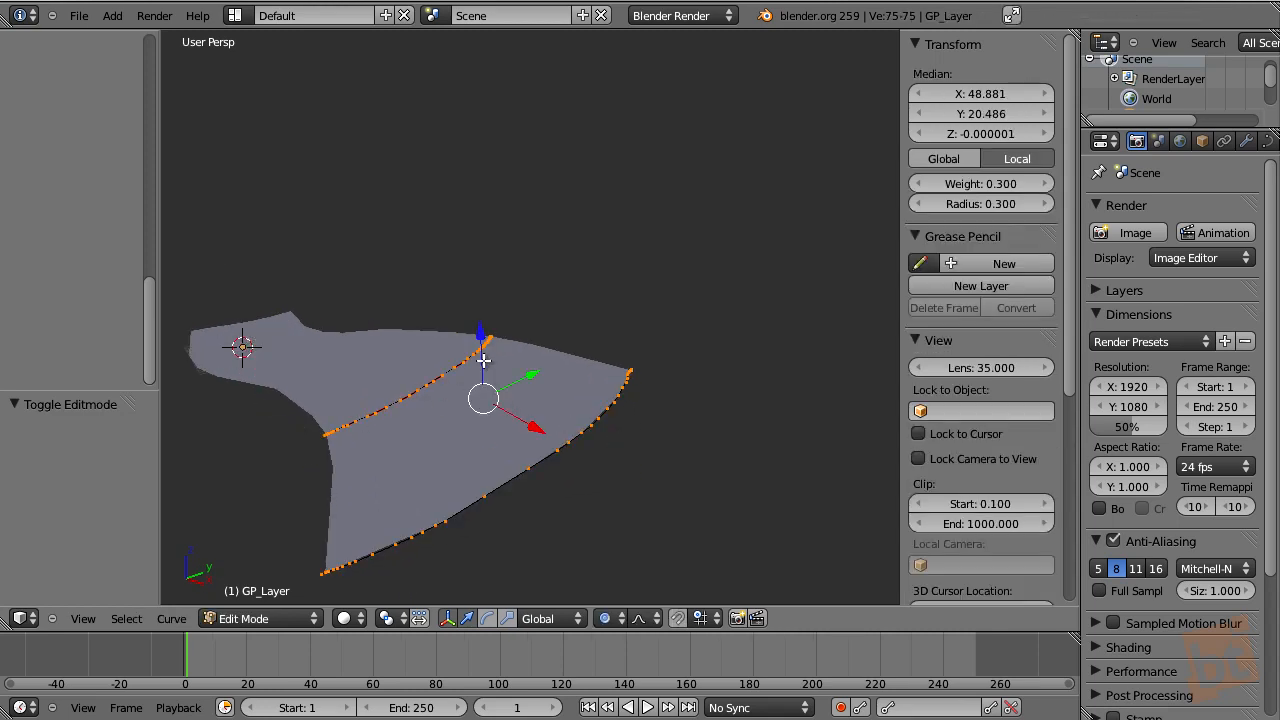
pyautogui.rightClick(553, 459)
pyautogui.keyDown('shift'); pyautogui.rightClick(436, 398); pyautogui.keyUp('shift')
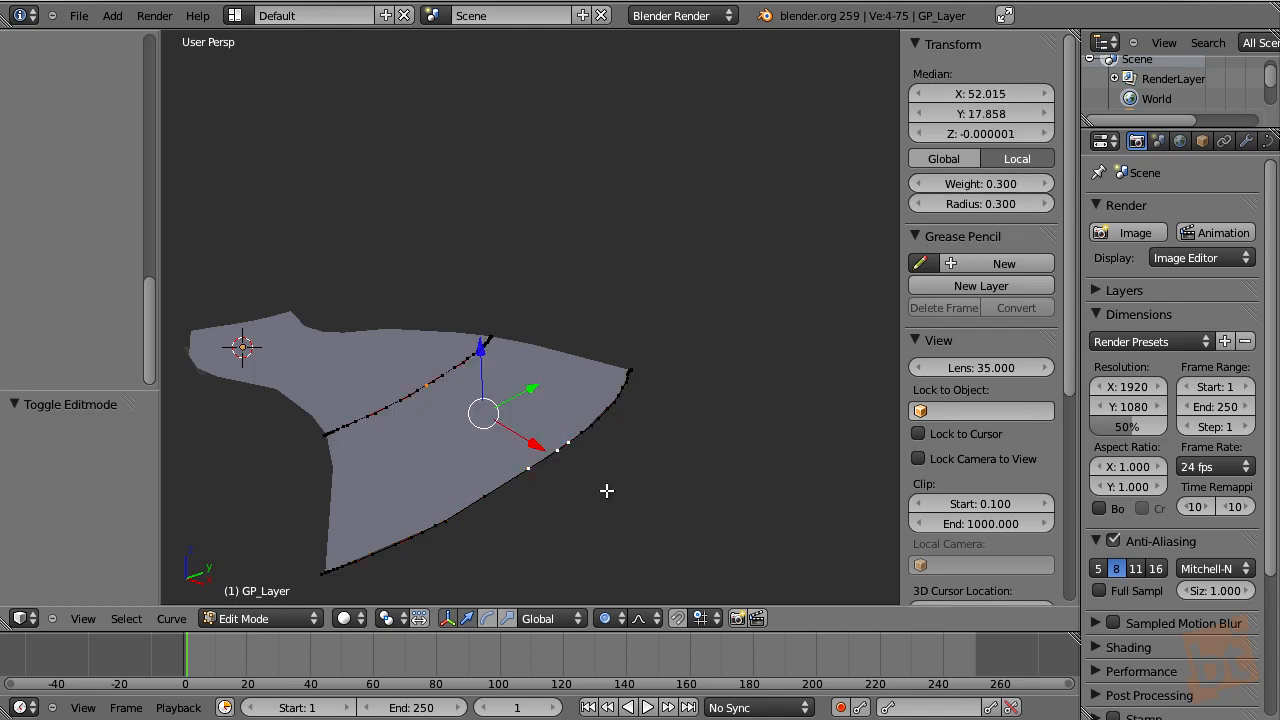
pyautogui.press('g')
pyautogui.press('z')
pyautogui.scroll(-2, 677, 506)
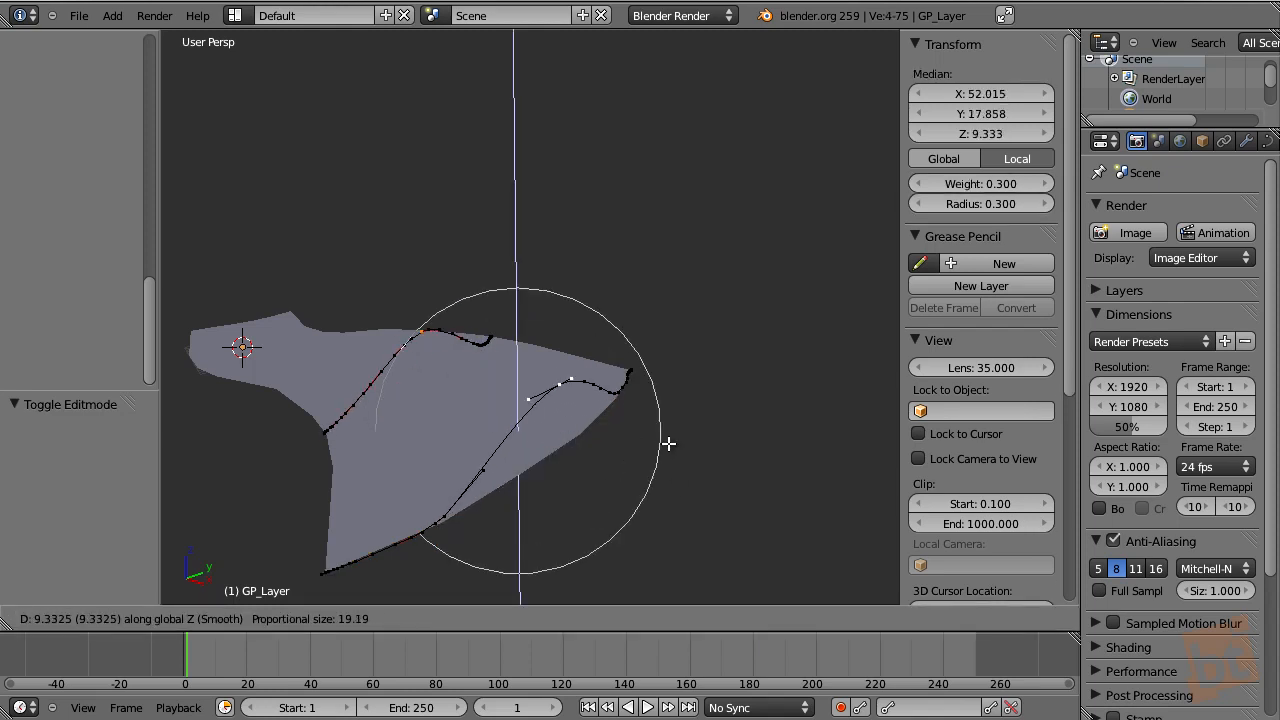
pyautogui.scroll(3, 662, 450)
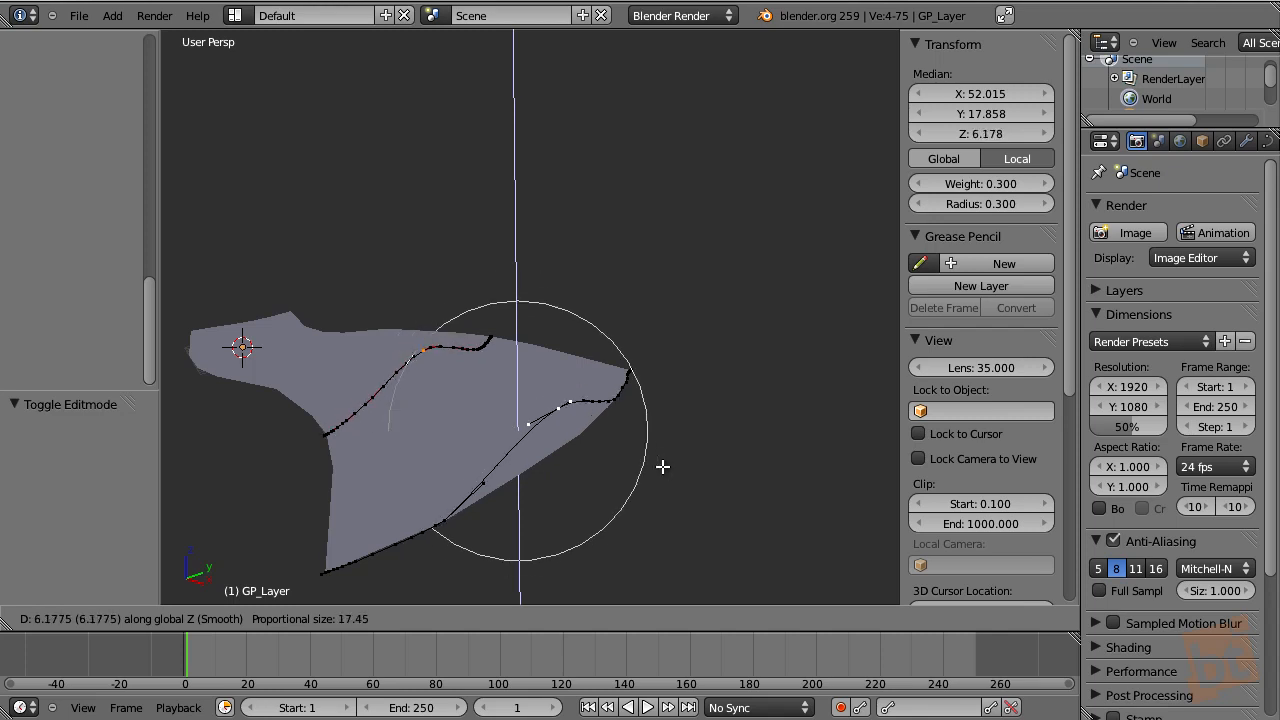
pyautogui.click(646, 398)
# - Lower one point at the peak of the inner spline about 11.1 units along Z with proportional editing
pyautogui.rightClick(426, 294)
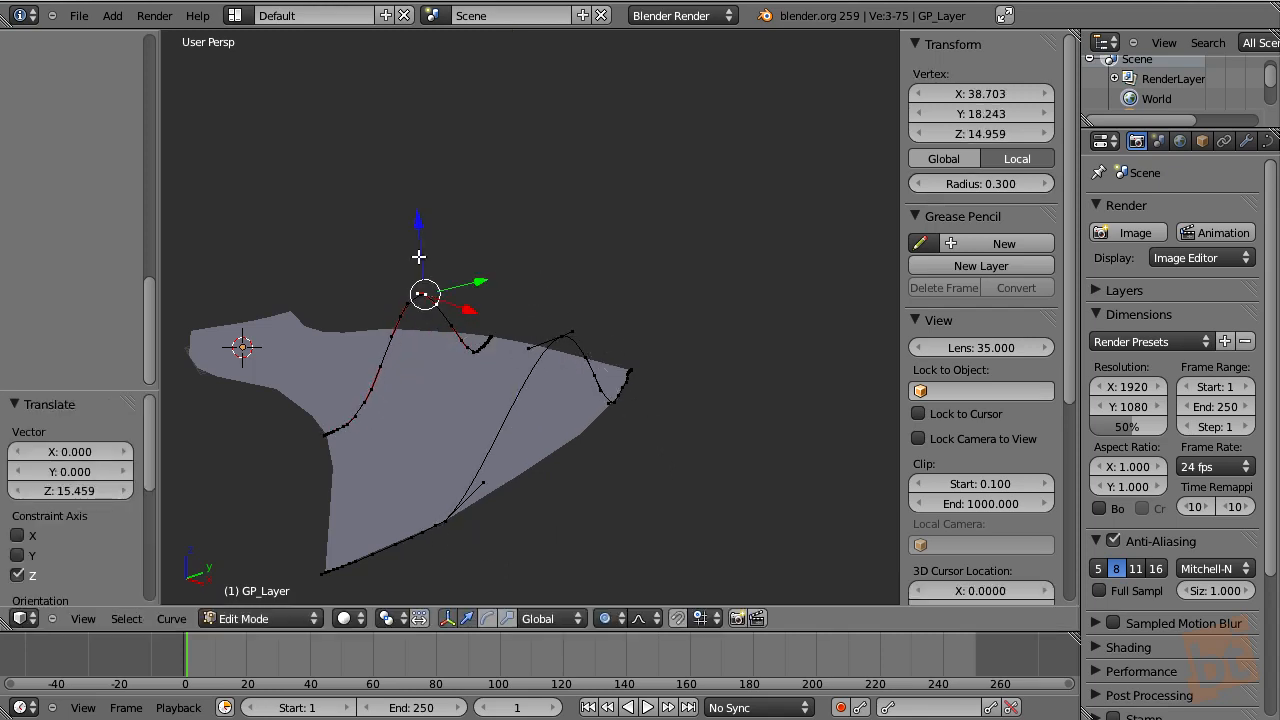
pyautogui.rightClick(414, 298)
pyautogui.press('g')
pyautogui.press('z')
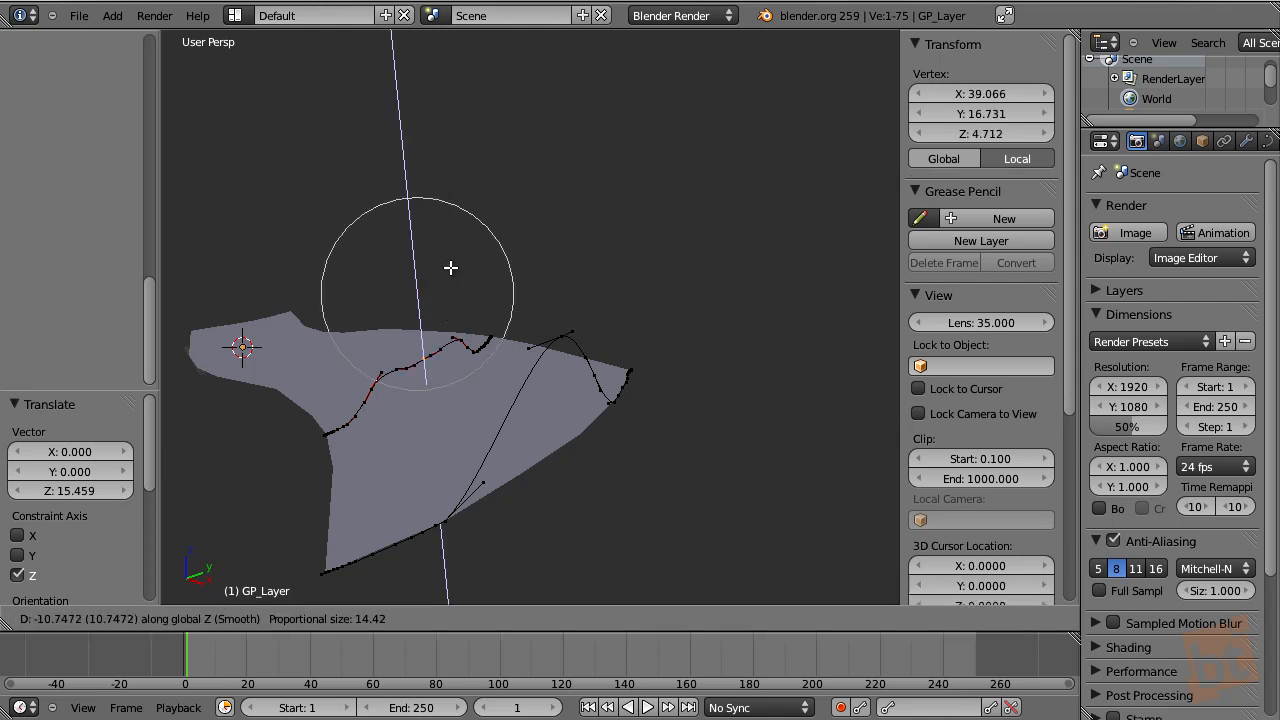
pyautogui.click(451, 271)
# - Leave curve editing, add the surface mesh to the selection, and generate a new surface from the edited splines in Edit Mode
pyautogui.moveTo(549, 371); pyautogui.dragTo(634, 427, button='middle')
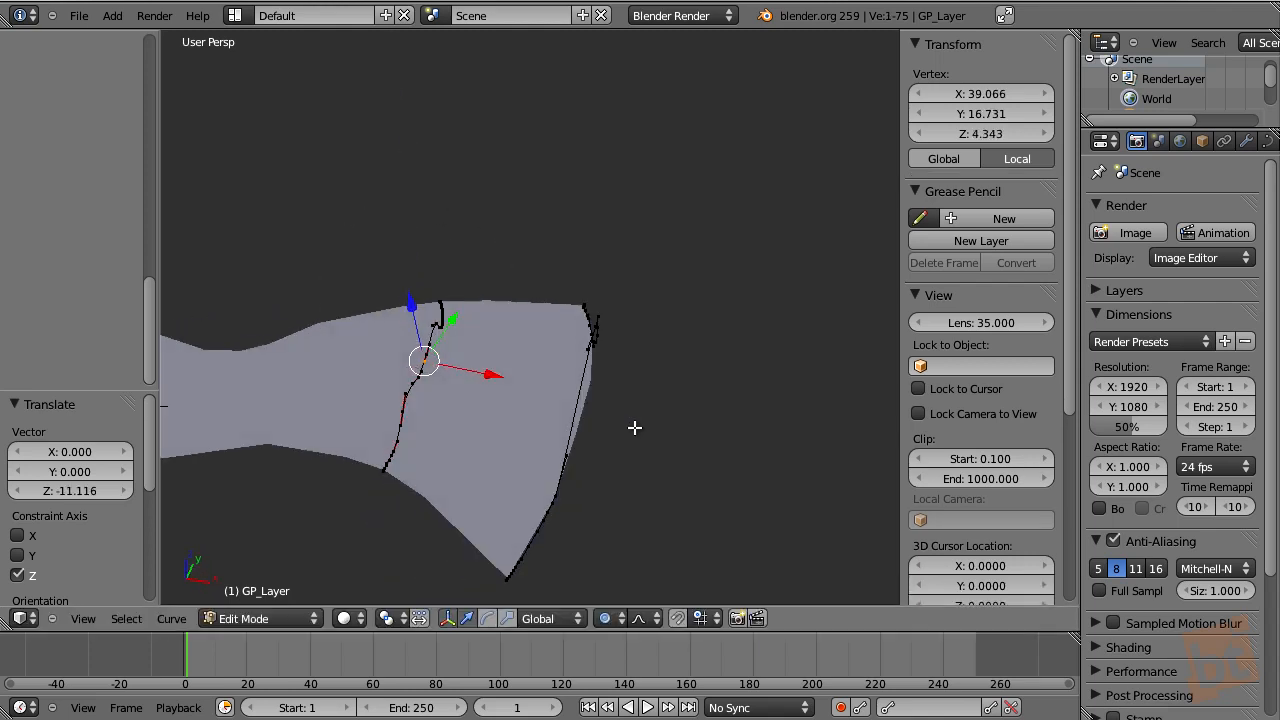
pyautogui.press('Tab')
pyautogui.moveTo(488, 430); pyautogui.dragTo(539, 412, button='middle')
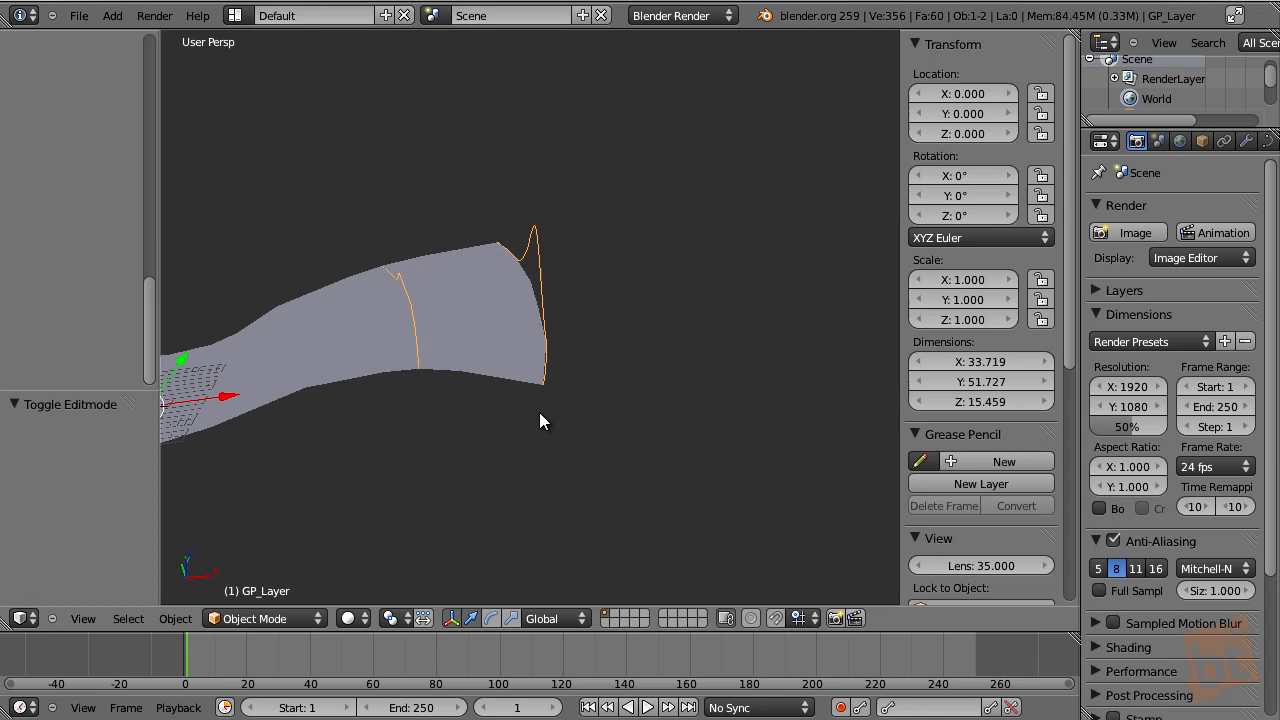
pyautogui.keyDown('shift'); pyautogui.rightClick(348, 323); pyautogui.keyUp('shift')
pyautogui.moveTo(518, 356)
pyautogui.mouseDown(button='middle')
pyautogui.moveTo(637, 486)
pyautogui.moveTo(623, 448)
pyautogui.mouseUp(button='middle')
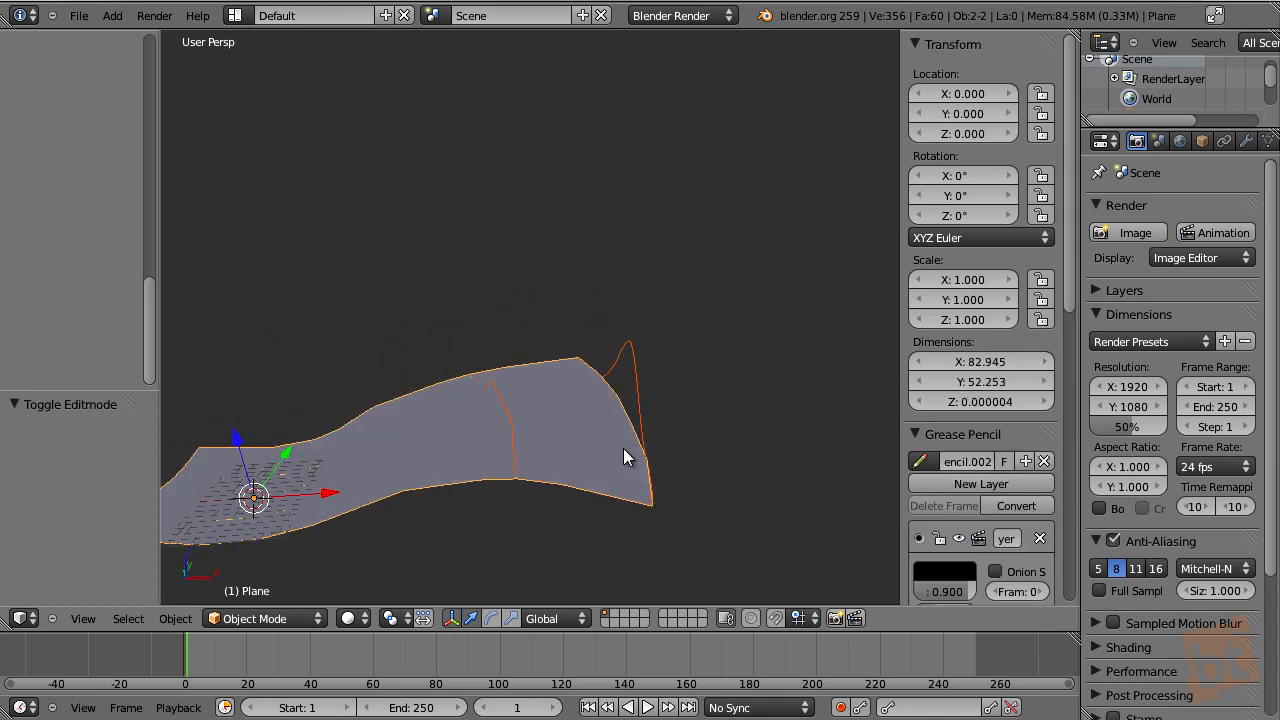
pyautogui.press('Tab')
pyautogui.click(87, 238)
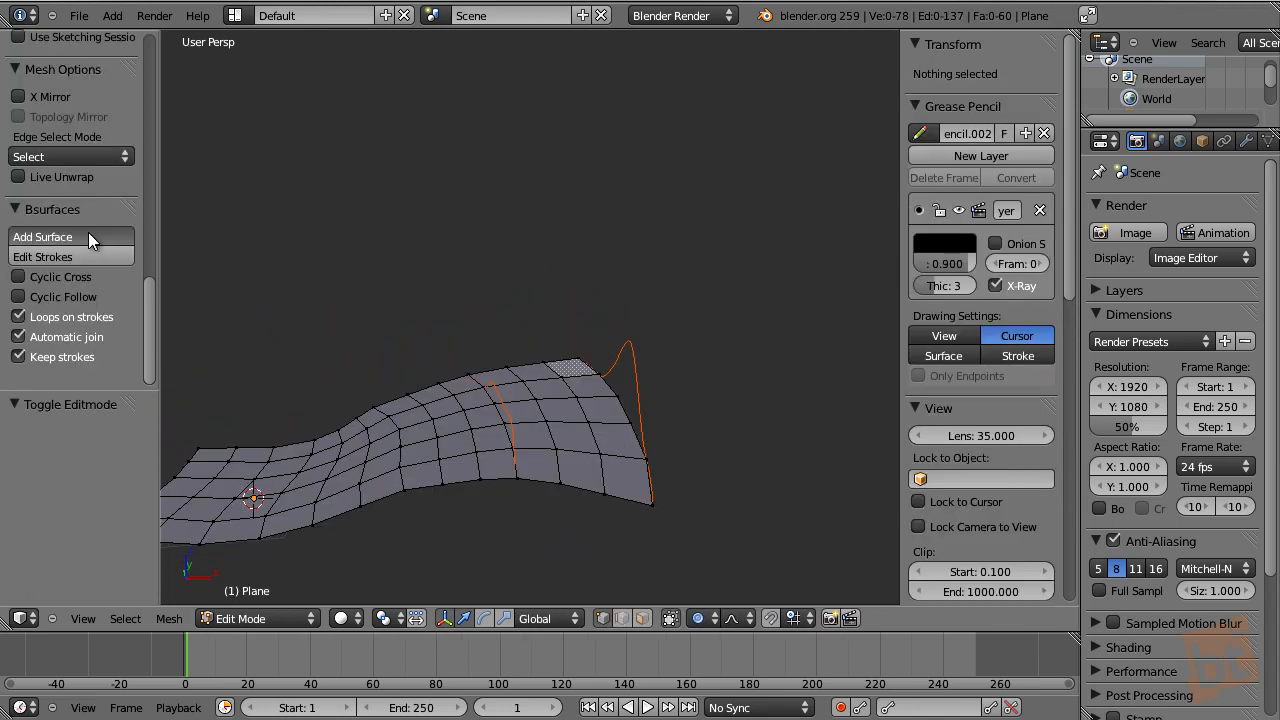
pyautogui.moveTo(533, 320); pyautogui.dragTo(763, 497, button='middle')
pyautogui.moveTo(634, 354); pyautogui.dragTo(566, 294, button='middle')
# - Leave Edit Mode and delete the surface mesh and the strokes curve so the scene is empty
pyautogui.press('Tab')
pyautogui.moveTo(506, 343); pyautogui.dragTo(628, 429, button='middle')
pyautogui.press('x')
pyautogui.click(532, 276)
pyautogui.rightClick(571, 362)
pyautogui.press('a')
pyautogui.press('a')
pyautogui.press('x')
pyautogui.click(609, 431)
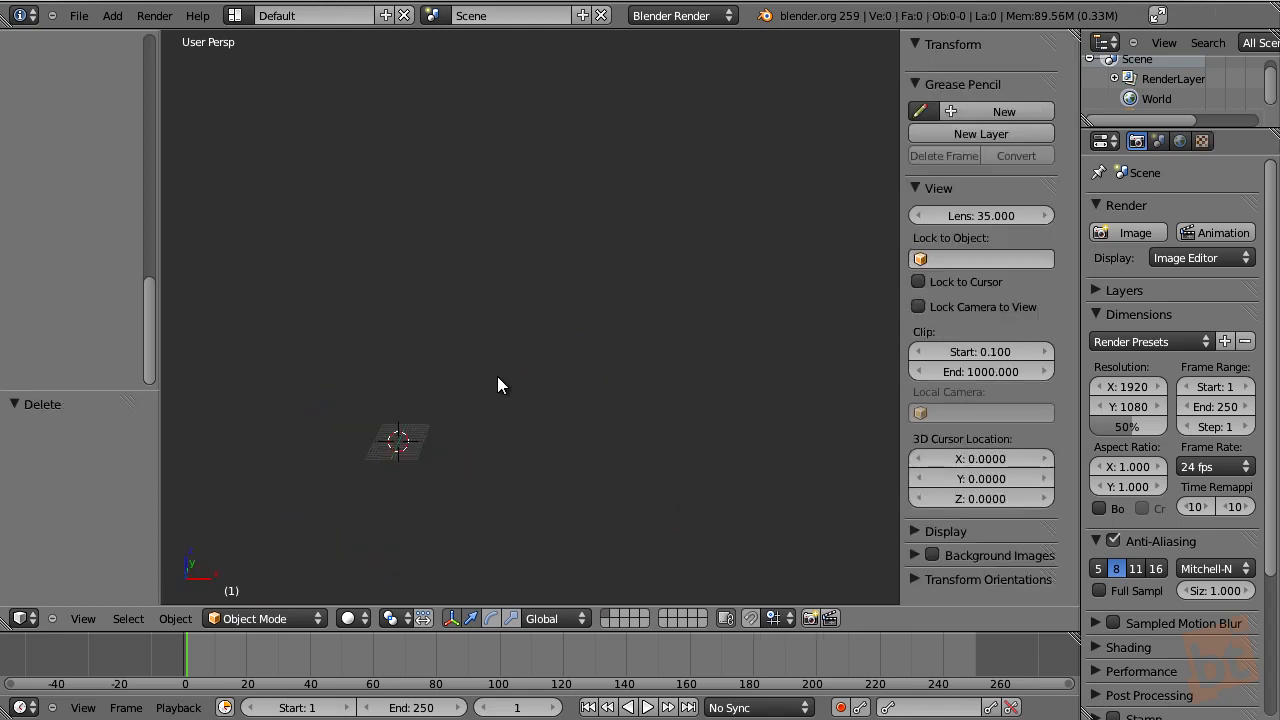
# - Add a new plane at the origin in top view and enter Edit Mode on it
pyautogui.keyDown('shift'); pyautogui.moveTo(497, 434); pyautogui.dragTo(557, 394, button='middle'); pyautogui.keyUp('shift')
pyautogui.scroll(3, 603, 390)
pyautogui.scroll(2, 717, 426)
pyautogui.press('KP_7')
pyautogui.hotkey('shift', 'a')
pyautogui.click(540, 346)
pyautogui.press('Tab')
# - Extrude the plane's upper edge about 7.46 units along Y
pyautogui.rightClick(414, 324)
pyautogui.keyDown('shift'); pyautogui.rightClick(473, 326); pyautogui.keyUp('shift')
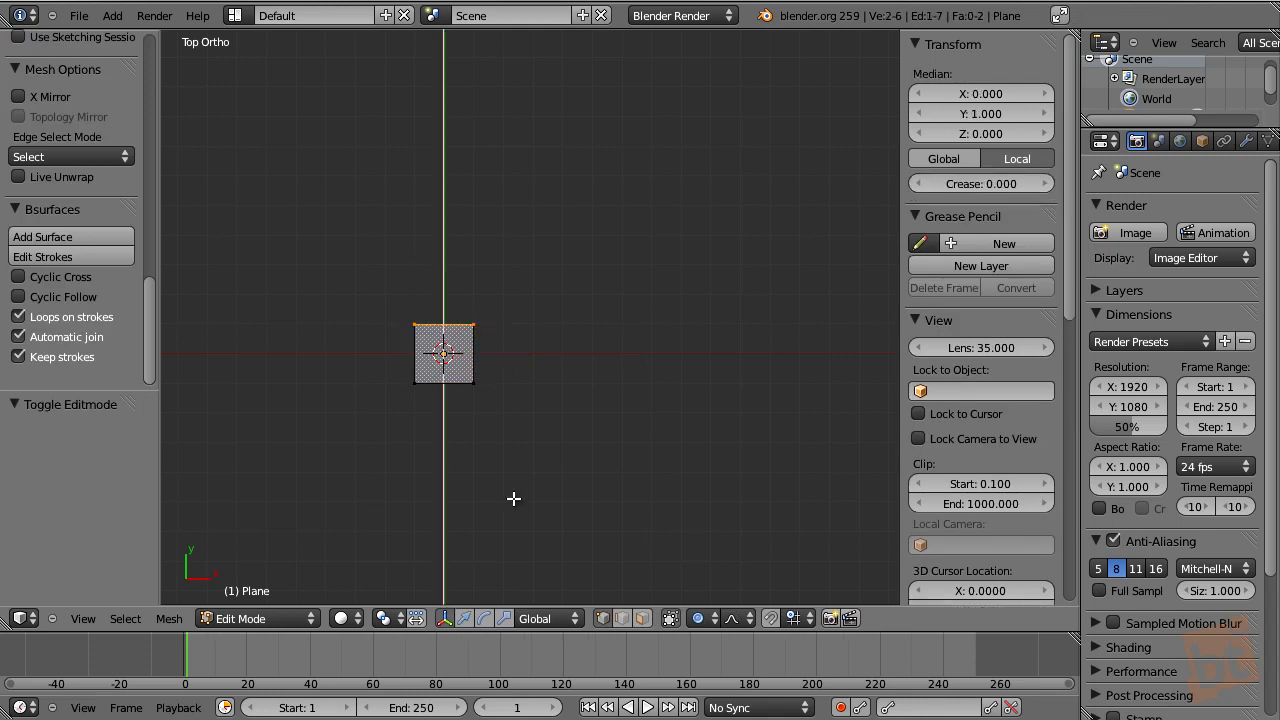
pyautogui.press('e')
pyautogui.click(500, 277)
# - Divide the extruded face with four evenly spaced loop cuts and clear the selection
pyautogui.hotkey('ctrl', 'r')
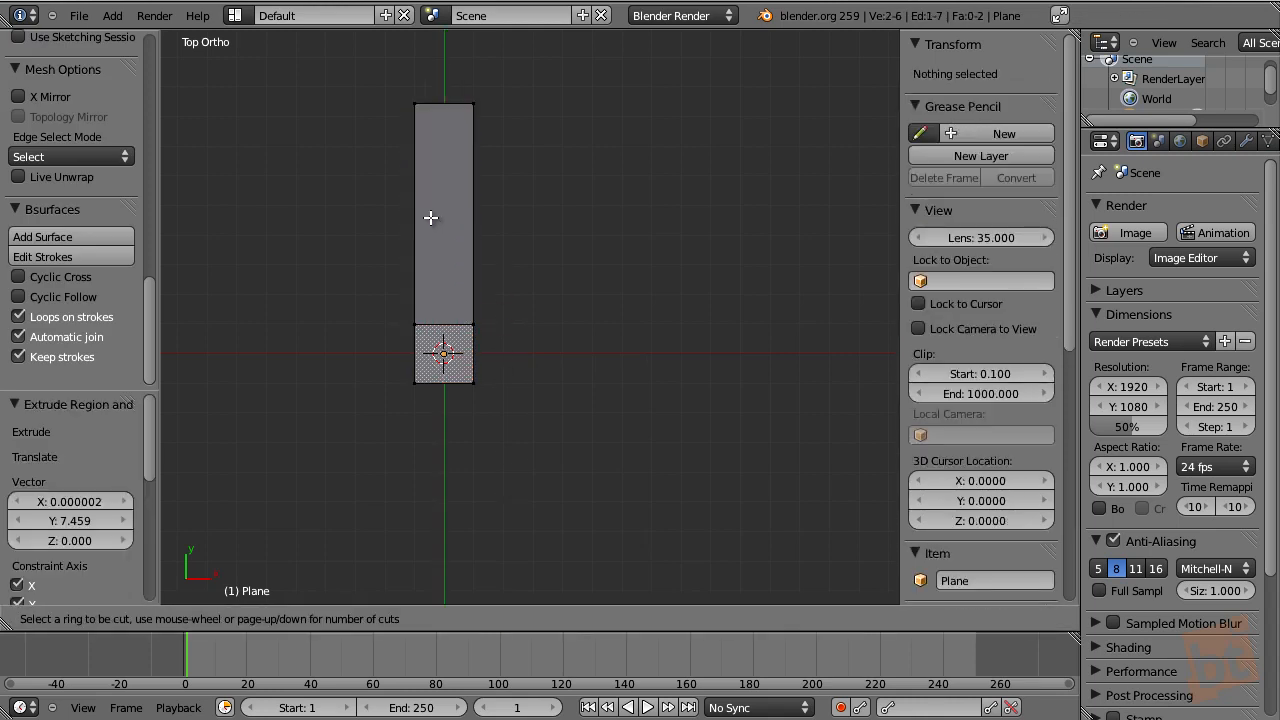
pyautogui.scroll(2, 423, 220)
pyautogui.click(423, 220)
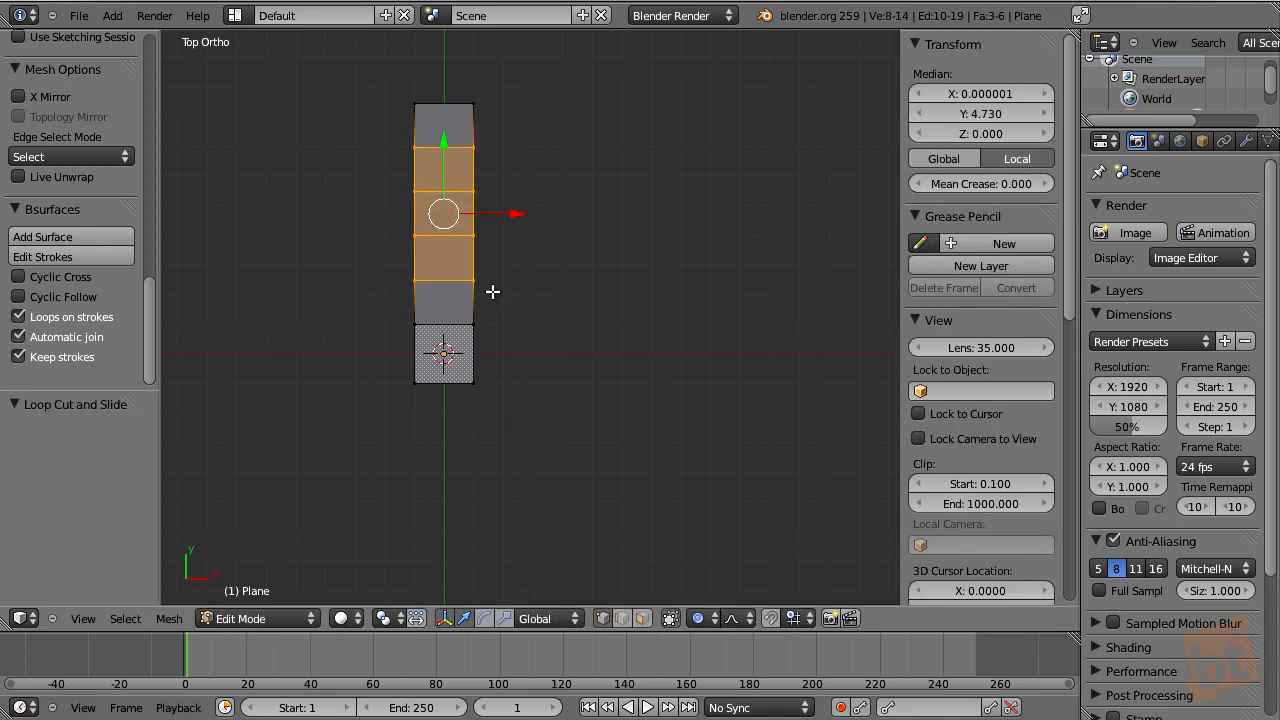
pyautogui.scroll(2, 511, 371)
pyautogui.press('a')
# - Select the vertex on the strip's positive-X side one row below its top and hide the transform manipulator
pyautogui.rightClick(480, 195)
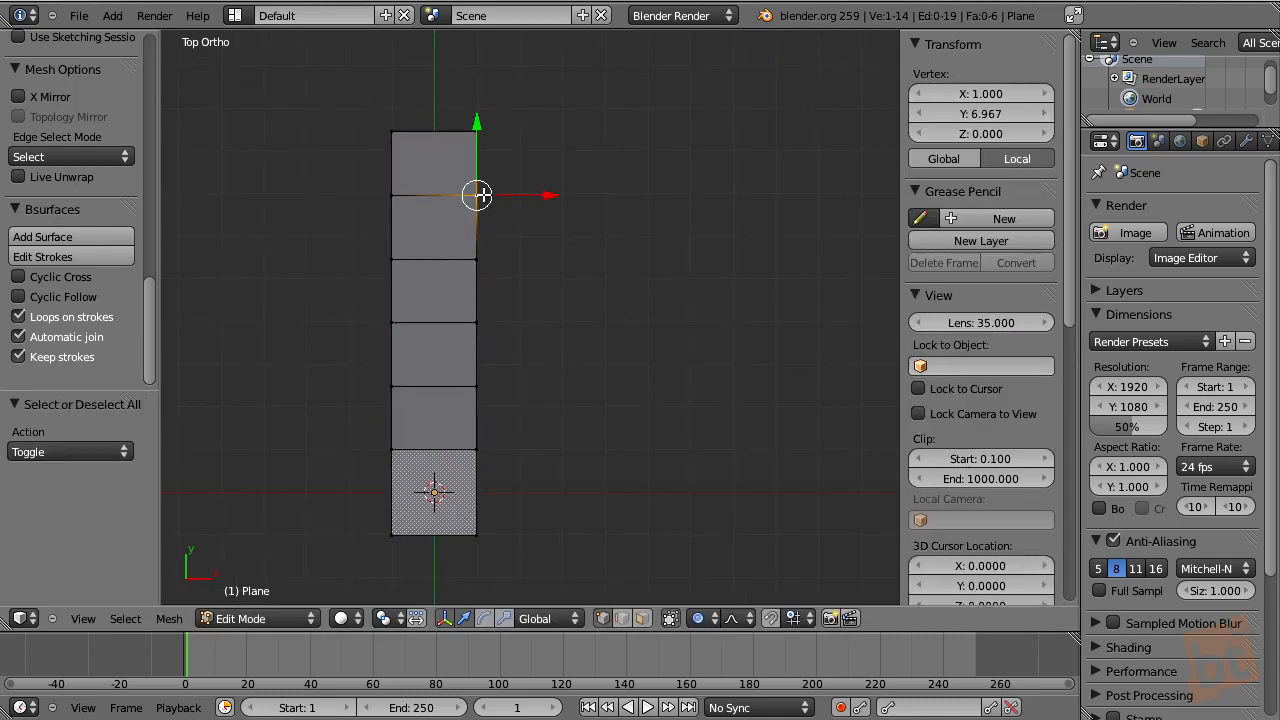
pyautogui.keyDown('shift'); pyautogui.moveTo(555, 281); pyautogui.dragTo(516, 271, button='middle'); pyautogui.keyUp('shift')
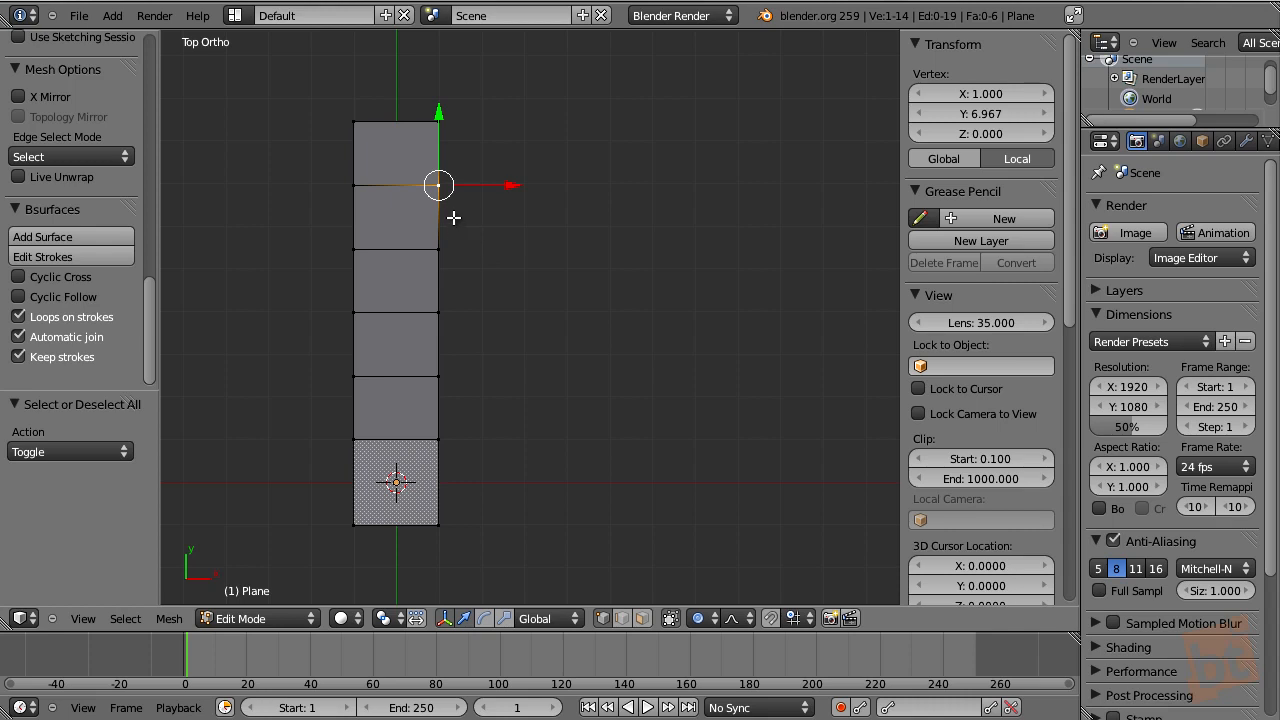
pyautogui.scroll(1, 447, 257)
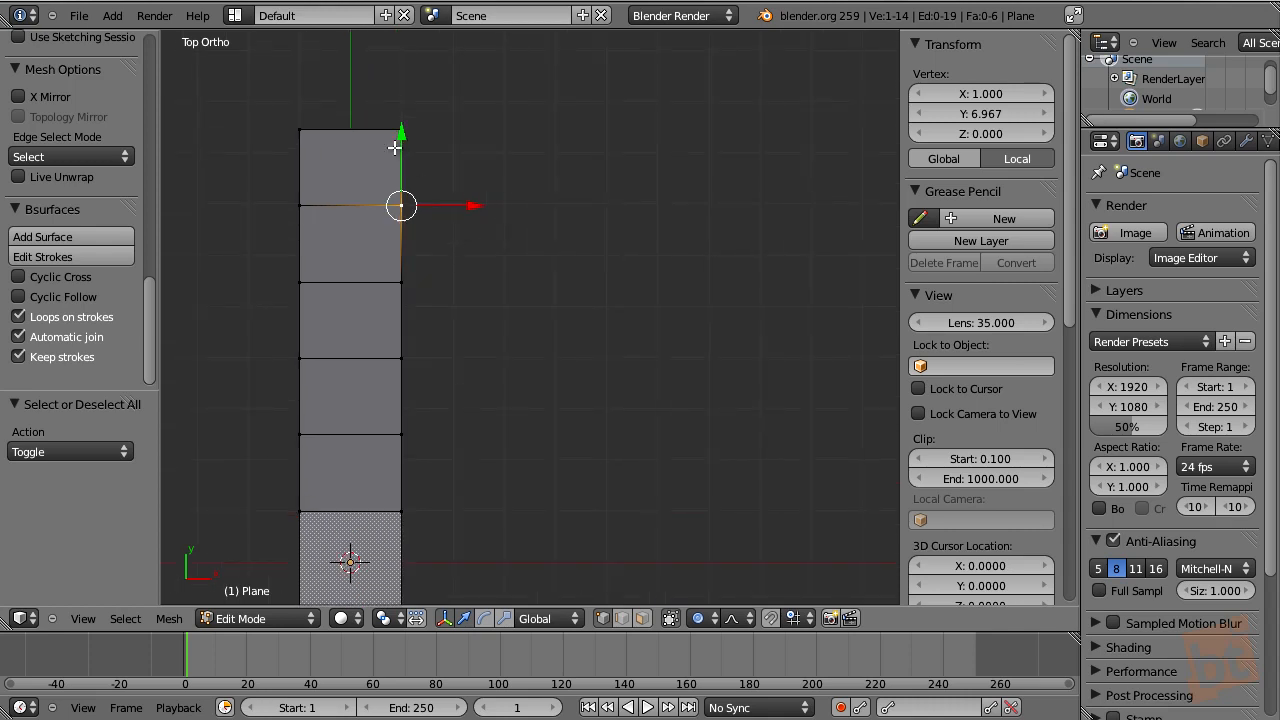
pyautogui.hotkey('ctrl', 'space')
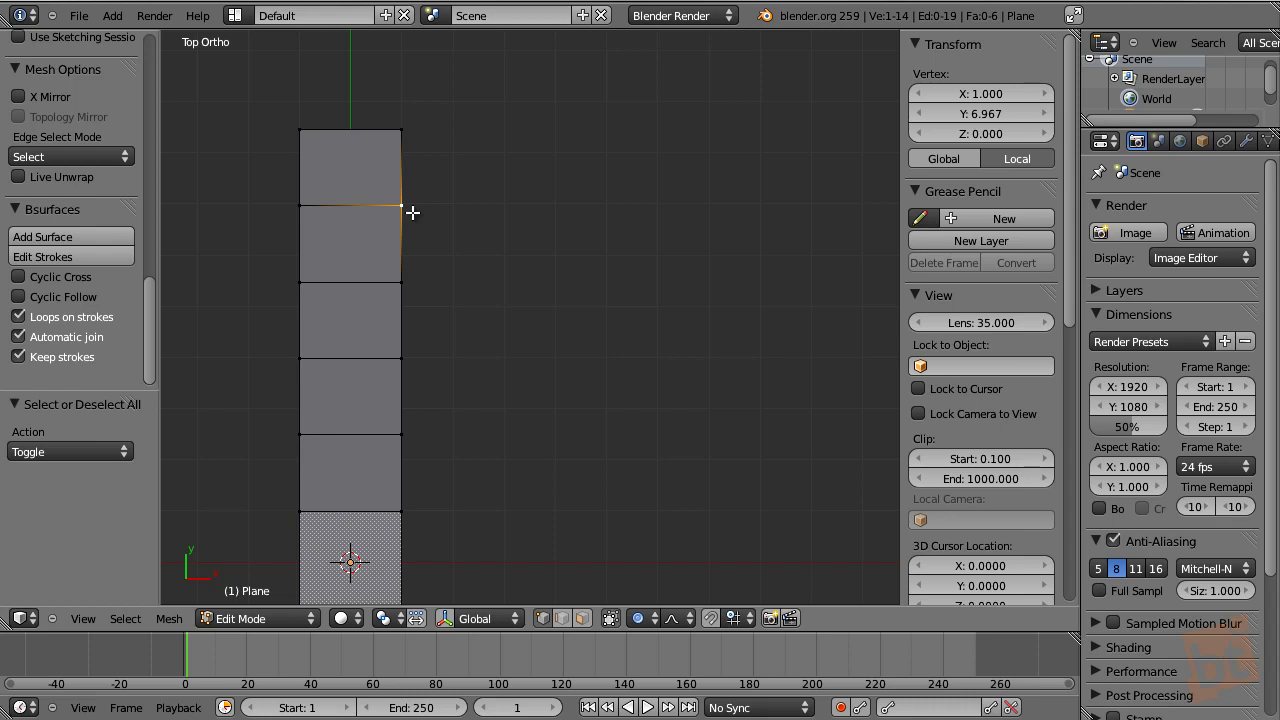
# - Extrude a chain of vertices outlining two square cells beside the strip's second and third faces from the top
pyautogui.keyDown('ctrl'); pyautogui.click(491, 207); pyautogui.keyUp('ctrl')
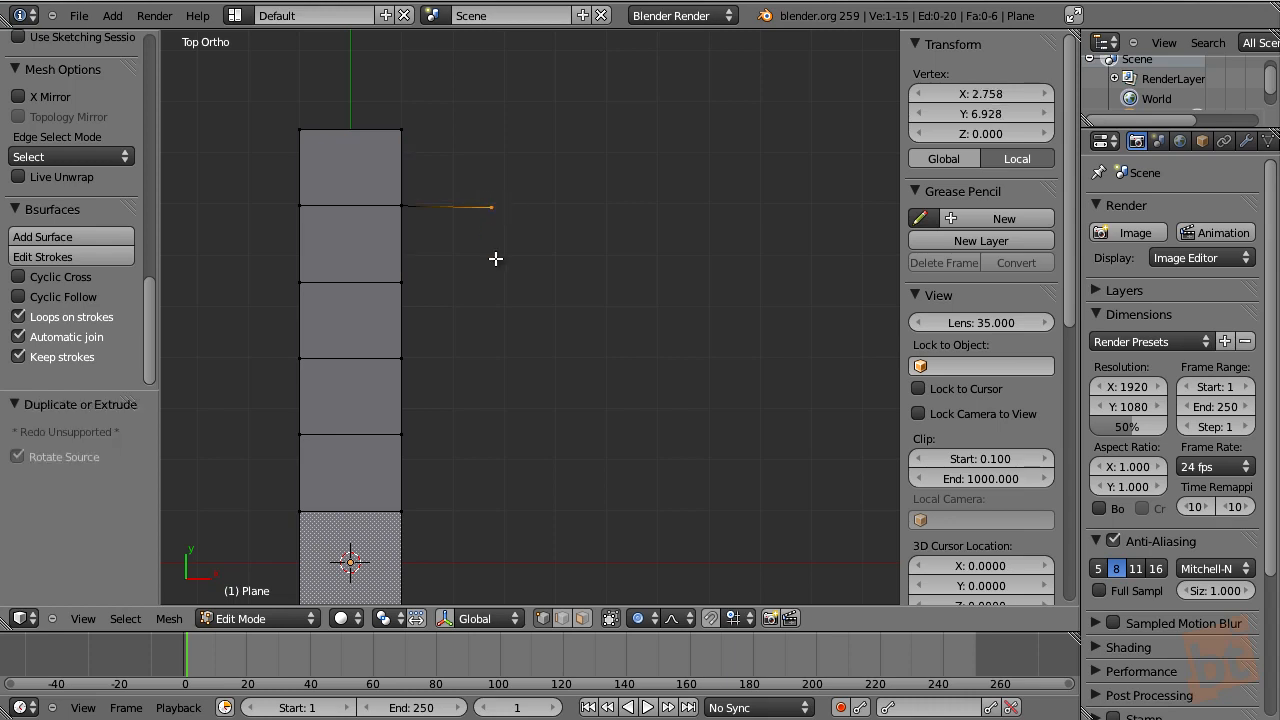
pyautogui.keyDown('ctrl'); pyautogui.click(497, 278); pyautogui.keyUp('ctrl')
pyautogui.keyDown('ctrl'); pyautogui.click(398, 283); pyautogui.keyUp('ctrl')
pyautogui.keyDown('ctrl'); pyautogui.click(400, 358); pyautogui.keyUp('ctrl')
pyautogui.keyDown('ctrl'); pyautogui.click(496, 366); pyautogui.keyUp('ctrl')
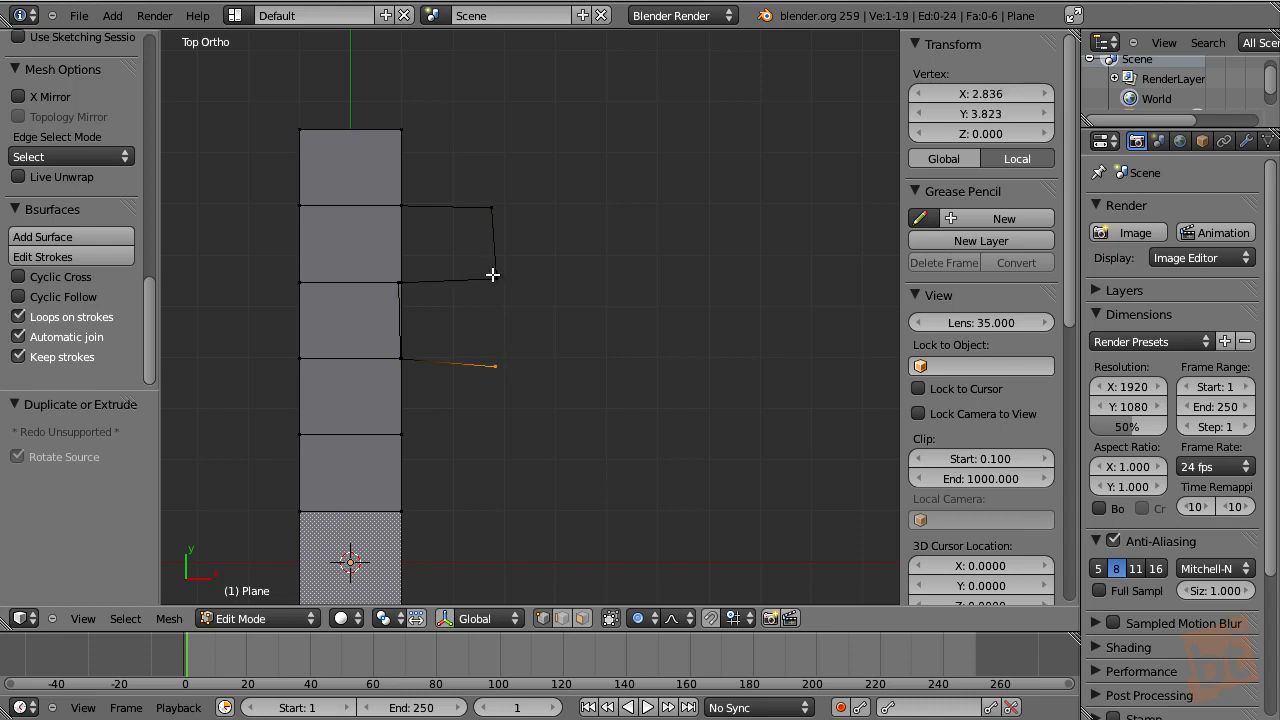
pyautogui.keyDown('ctrl'); pyautogui.click(497, 277); pyautogui.keyUp('ctrl')
# - Continue the vertex chain around a second-column cell in the second row and a cell beside the strip's top face
pyautogui.keyDown('ctrl'); pyautogui.click(585, 284); pyautogui.keyUp('ctrl')
pyautogui.keyDown('ctrl'); pyautogui.click(588, 206); pyautogui.keyUp('ctrl')
pyautogui.keyDown('ctrl'); pyautogui.click(491, 205); pyautogui.keyUp('ctrl')
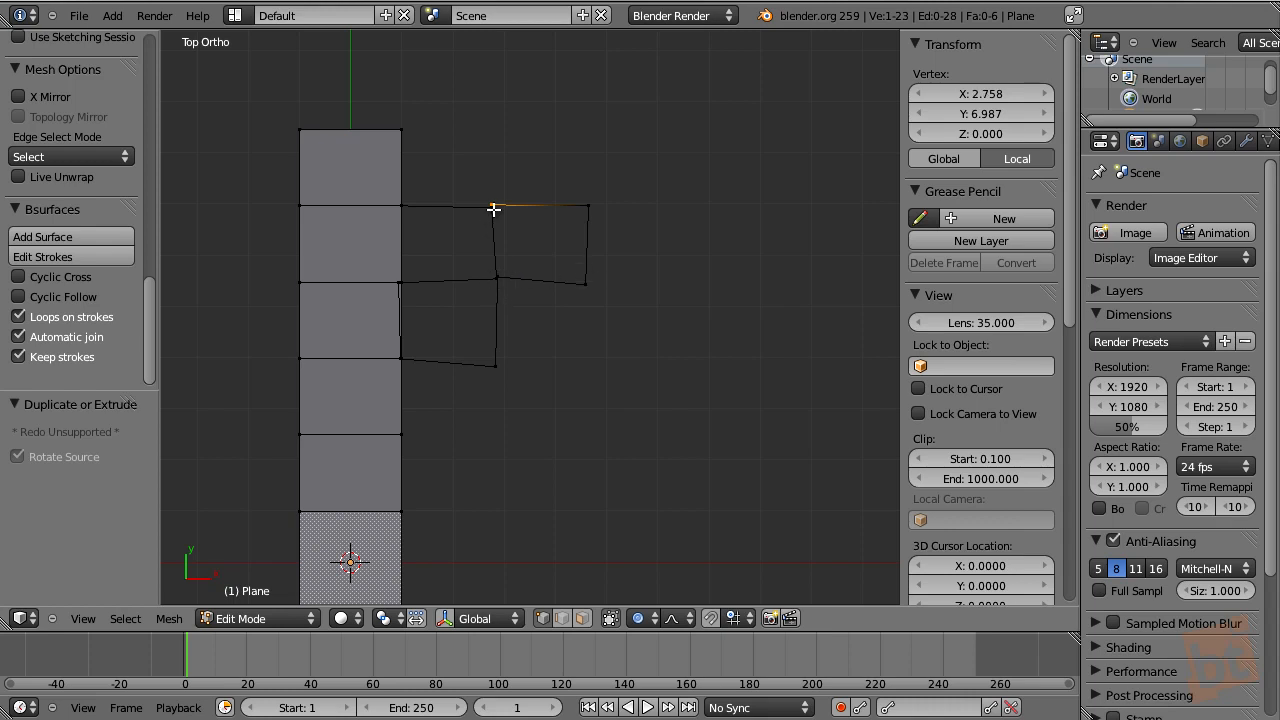
pyautogui.keyDown('ctrl'); pyautogui.click(490, 120); pyautogui.keyUp('ctrl')
pyautogui.keyDown('ctrl'); pyautogui.click(400, 130); pyautogui.keyUp('ctrl')
pyautogui.keyDown('ctrl'); pyautogui.click(486, 121); pyautogui.keyUp('ctrl')
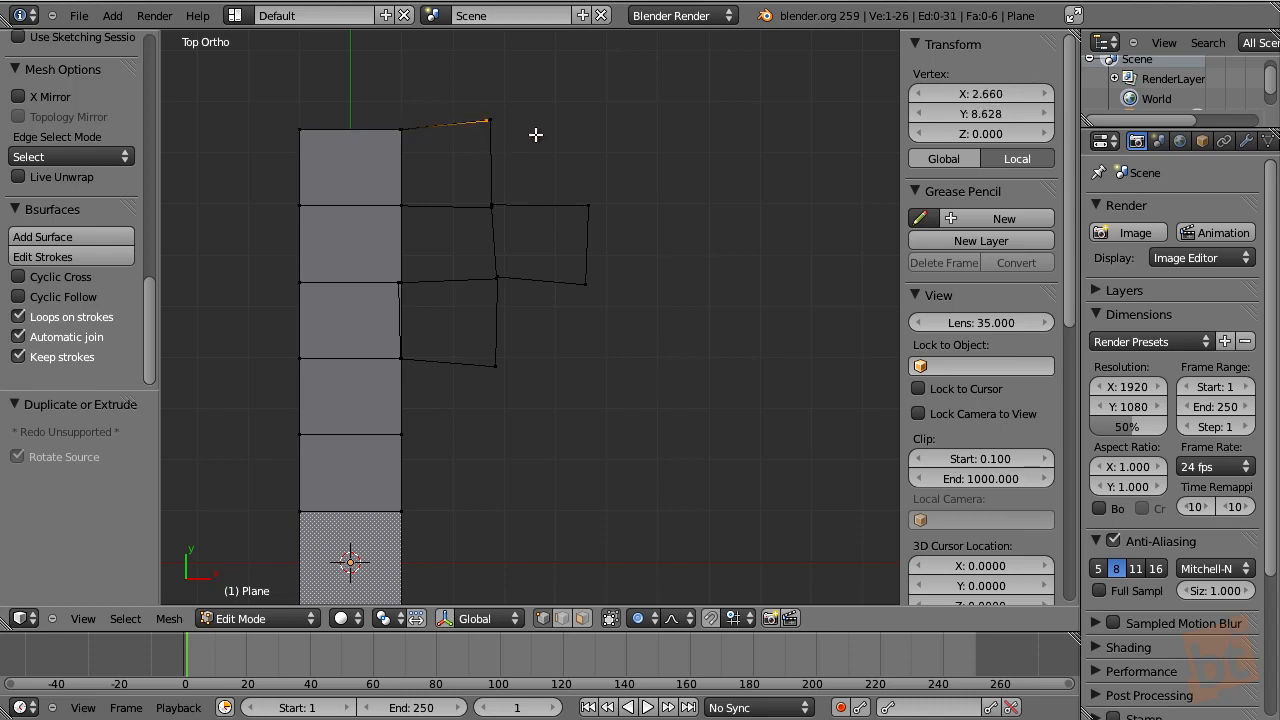
# - Extend the vertex chain along the top row to outline the second-column and third-column cells
pyautogui.keyDown('ctrl'); pyautogui.click(585, 129); pyautogui.keyUp('ctrl')
pyautogui.keyDown('ctrl'); pyautogui.click(587, 206); pyautogui.keyUp('ctrl')
pyautogui.keyDown('ctrl'); pyautogui.click(674, 208); pyautogui.keyUp('ctrl')
pyautogui.keyDown('ctrl'); pyautogui.click(673, 128); pyautogui.keyUp('ctrl')
pyautogui.keyDown('ctrl'); pyautogui.click(585, 130); pyautogui.keyUp('ctrl')
# - Extrude more vertices to outline one cell above the third column and a fourth cell at the end of the top row
pyautogui.keyDown('ctrl'); pyautogui.click(587, 60); pyautogui.keyUp('ctrl')
pyautogui.keyDown('ctrl'); pyautogui.click(675, 58); pyautogui.keyUp('ctrl')
pyautogui.keyDown('ctrl'); pyautogui.click(674, 127); pyautogui.keyUp('ctrl')
pyautogui.keyDown('ctrl'); pyautogui.click(760, 129); pyautogui.keyUp('ctrl')
pyautogui.keyDown('ctrl'); pyautogui.click(764, 201); pyautogui.keyUp('ctrl')
pyautogui.keyDown('ctrl'); pyautogui.click(673, 207); pyautogui.keyUp('ctrl')
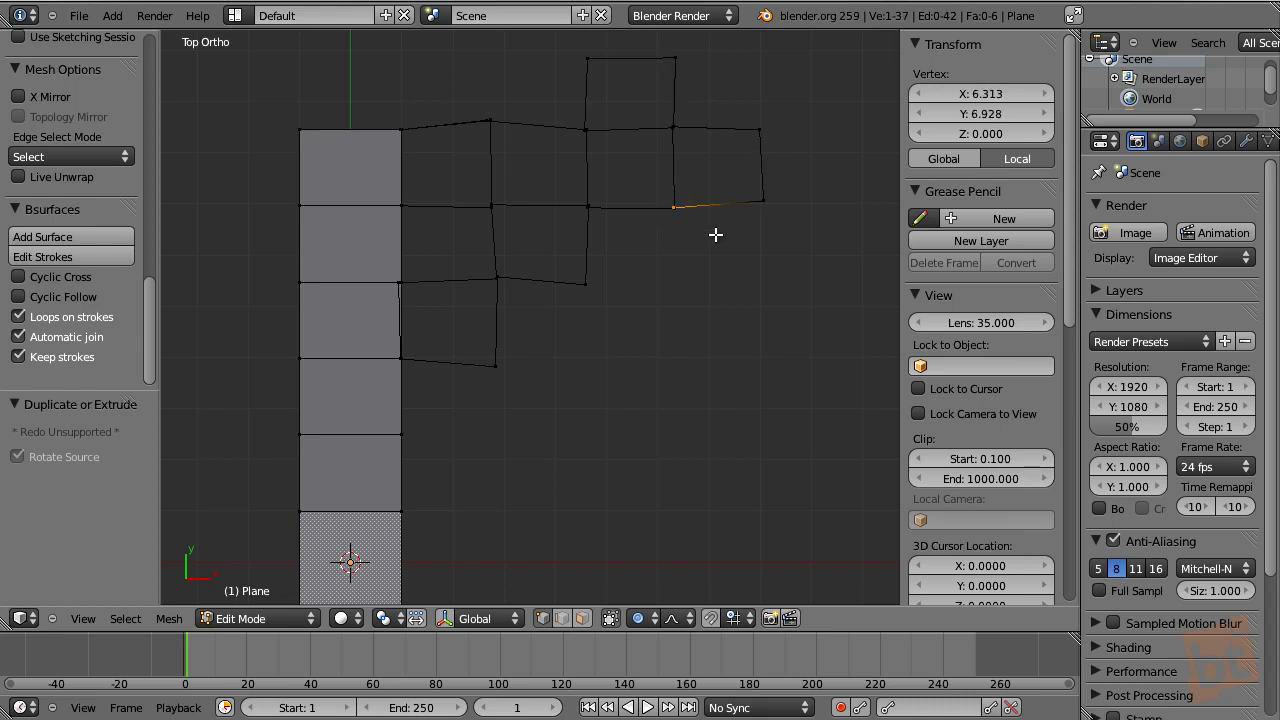
# - Extrude the vertex chain to outline the third-column cell in the second row and the second-column cell in the third row
pyautogui.press('e')
pyautogui.click(694, 285)
pyautogui.press('e')
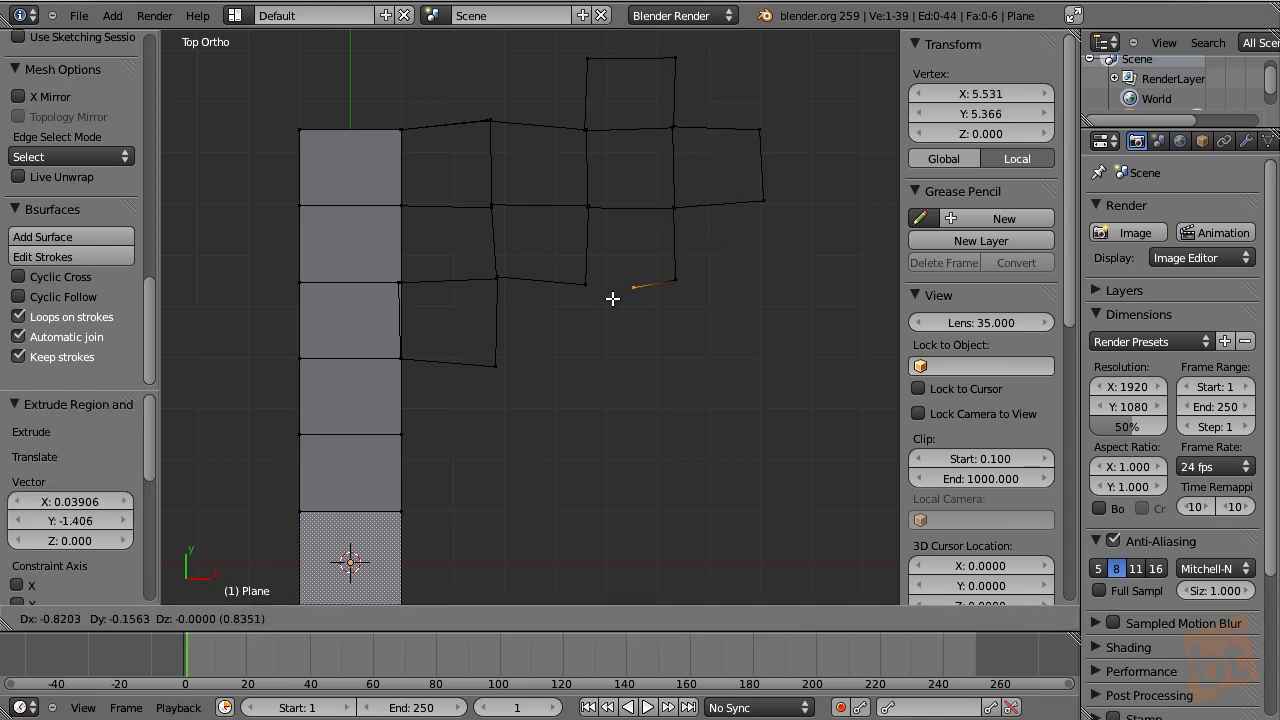
pyautogui.click(583, 297)
pyautogui.press('e')
pyautogui.click(582, 377)
pyautogui.press('e')
pyautogui.click(493, 376)
# - Extrude vertices to outline two adjoining cells in the fourth row, beside the strip's fourth face
pyautogui.press('e')
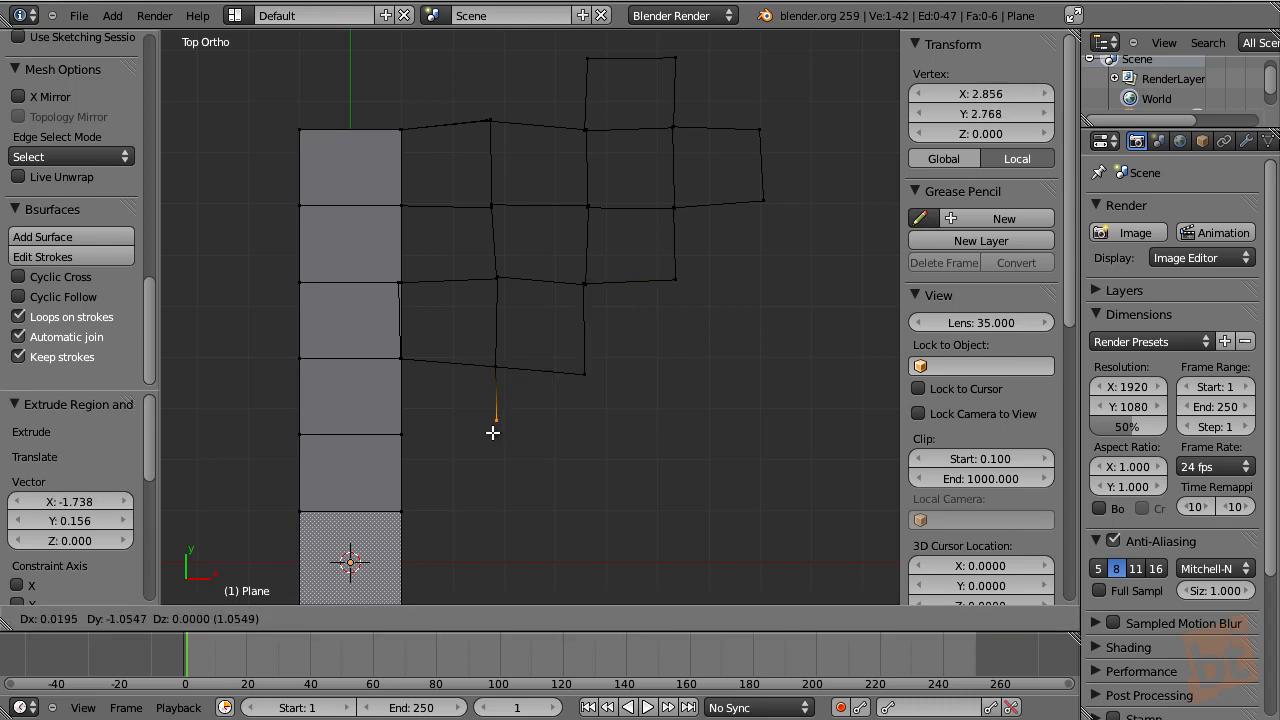
pyautogui.click(491, 449)
pyautogui.press('e')
pyautogui.click(396, 443)
pyautogui.press('e')
pyautogui.click(491, 449)
pyautogui.press('e')
pyautogui.click(580, 449)
pyautogui.press('e')
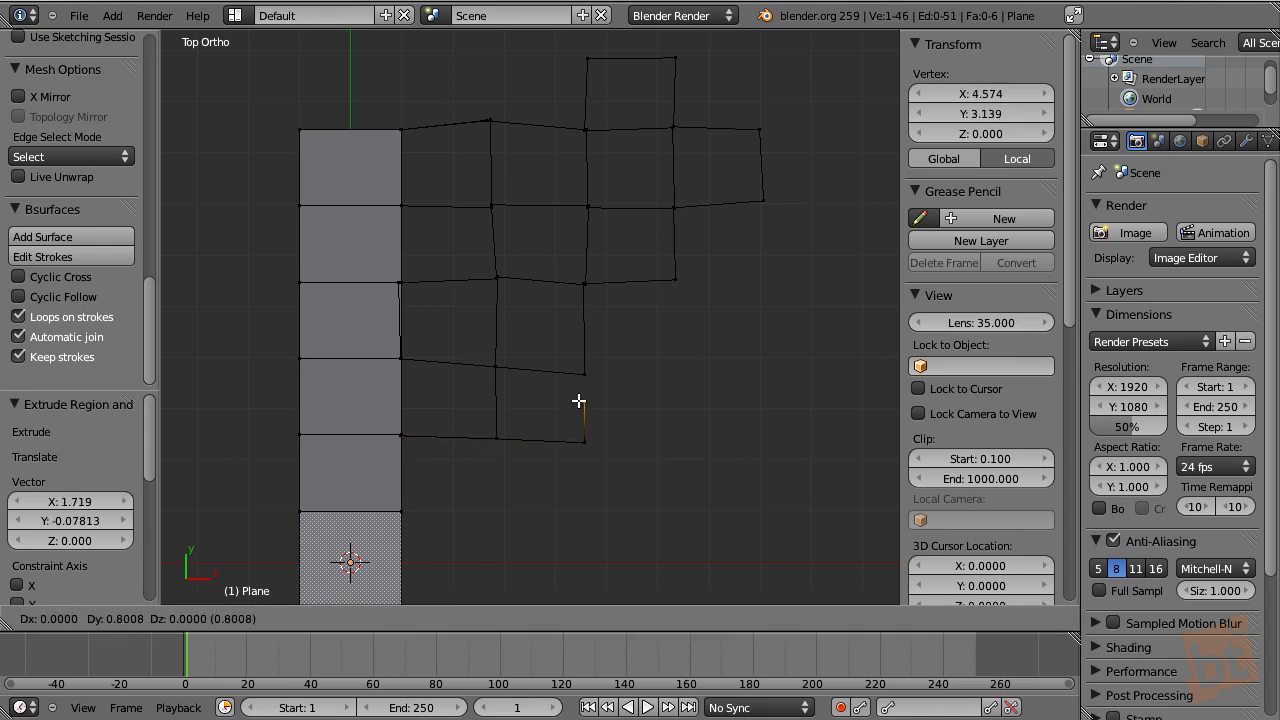
pyautogui.click(580, 383)
# - Continue the vertex chain to outline the third-column cell in the third row and the fourth-column cell in the second row
pyautogui.press('e')
pyautogui.click(676, 385)
pyautogui.press('e')
pyautogui.click(672, 290)
pyautogui.press('e')
pyautogui.click(773, 282)
pyautogui.press('e')
pyautogui.click(761, 210)
# - Extrude three more vertices to outline a fifth cell at the end of the top row
pyautogui.press('e')
pyautogui.click(853, 205)
pyautogui.press('e')
pyautogui.click(840, 118)
pyautogui.press('e')
pyautogui.click(757, 136)
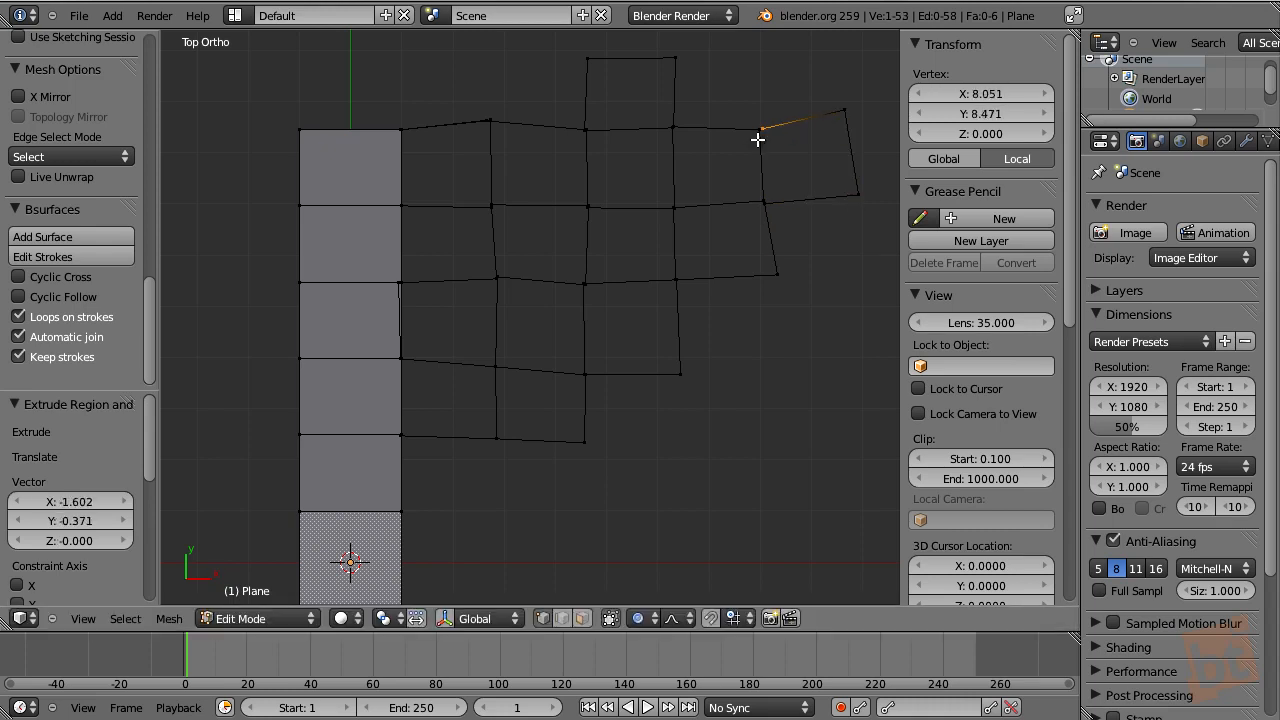
# - Turn off proportional editing and move the chain's last vertex onto the top corner of the neighbouring cell
pyautogui.press('g')
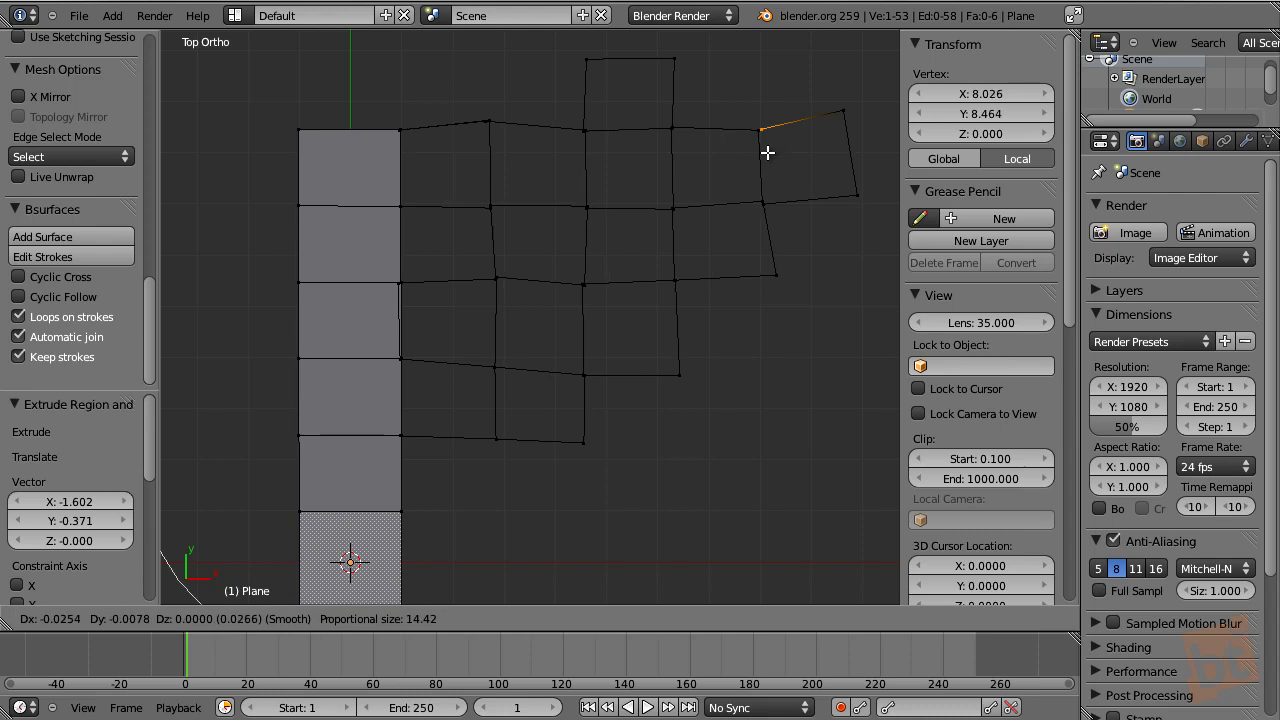
pyautogui.rightClick(763, 155)
pyautogui.press('o')
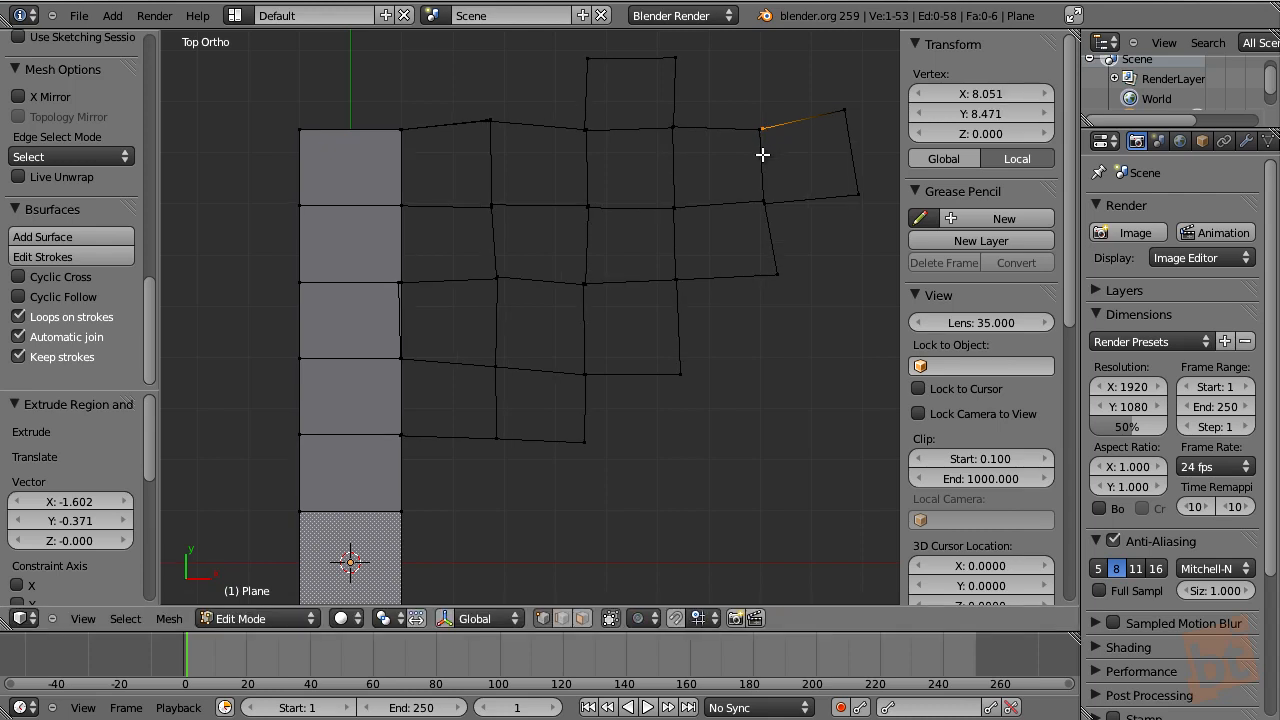
pyautogui.press('g')
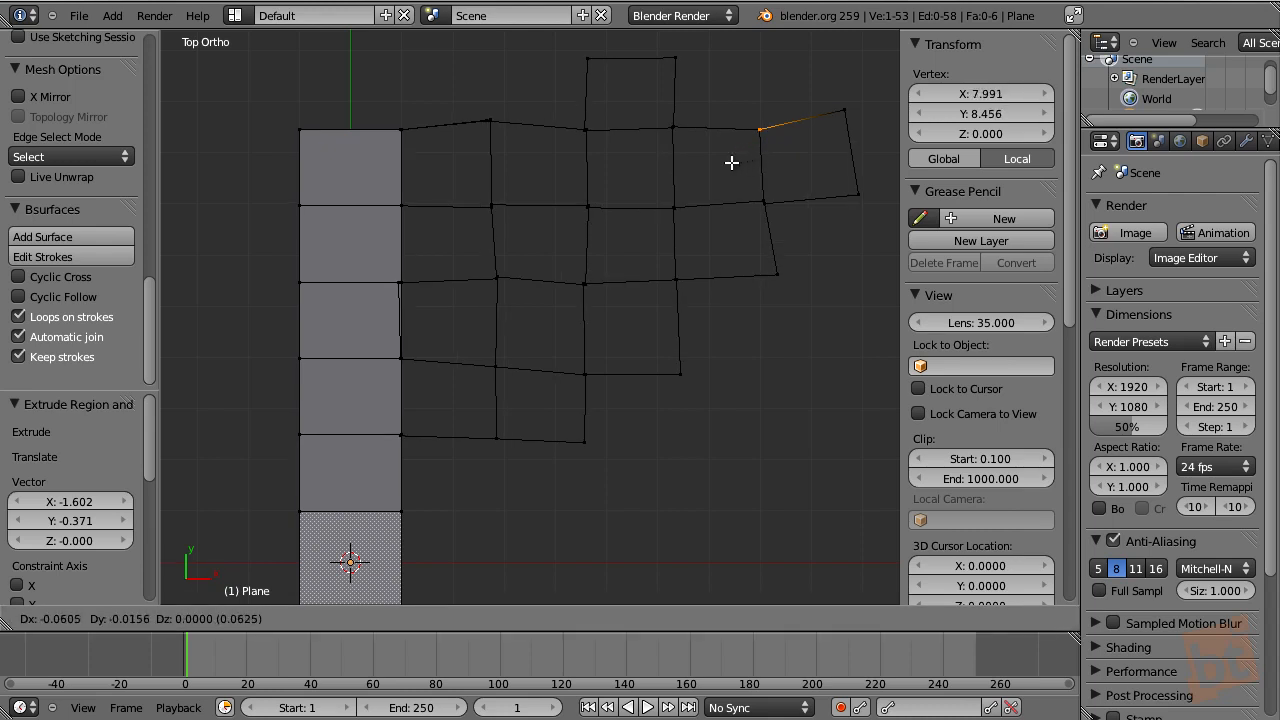
pyautogui.click(731, 160)
# - Lasso-select the outlined cells beside the strip, fill them with faces using Bsurfaces Add Surface, and deselect everything
pyautogui.scroll(-2, 780, 204)
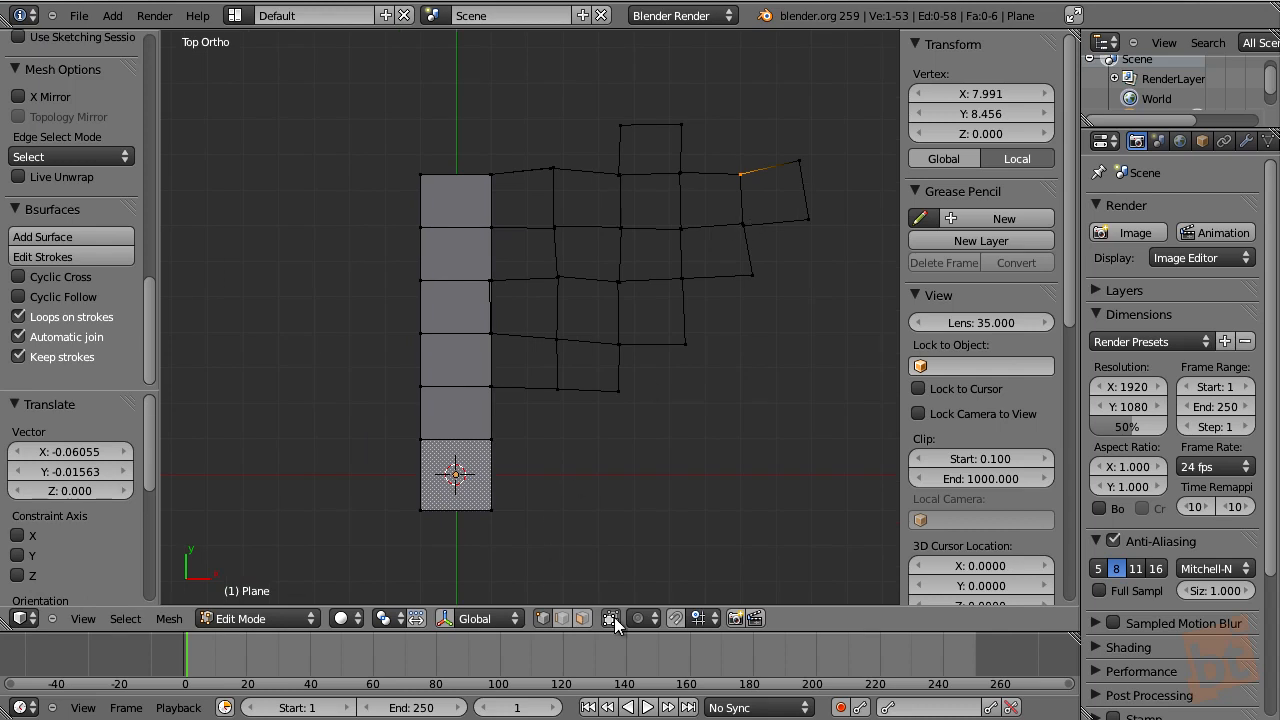
pyautogui.moveTo(790, 103)
pyautogui.keyDown('ctrl'); pyautogui.mouseDown()
pyautogui.moveTo(517, 100)
pyautogui.moveTo(474, 323)
pyautogui.moveTo(480, 400)
pyautogui.moveTo(837, 316)
pyautogui.moveTo(857, 257)
pyautogui.mouseUp(); pyautogui.keyUp('ctrl')
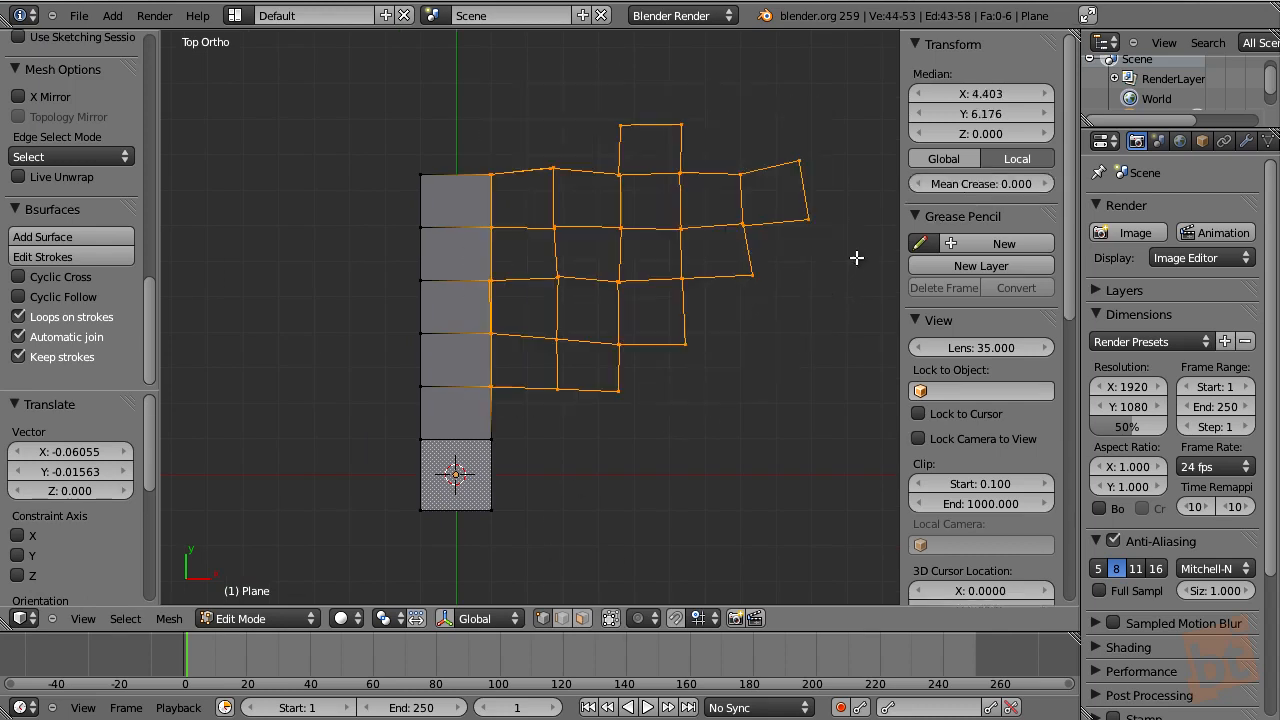
pyautogui.click(72, 238)
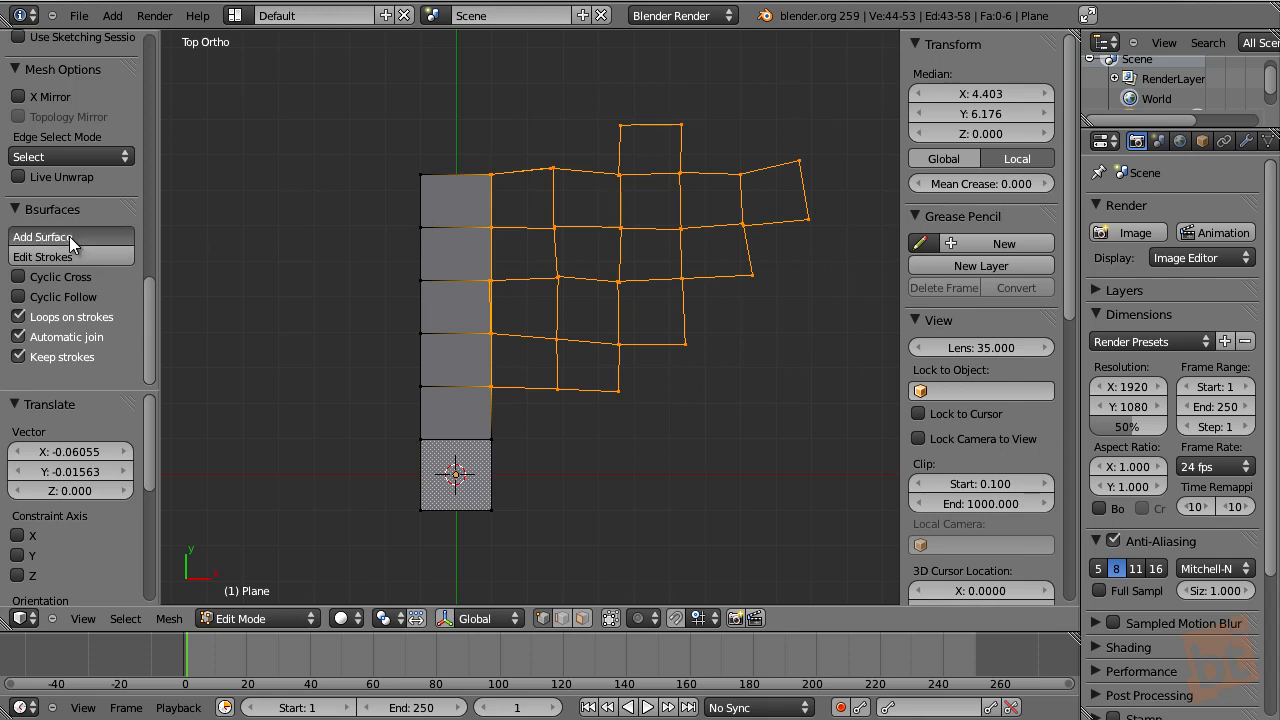
pyautogui.press('a')
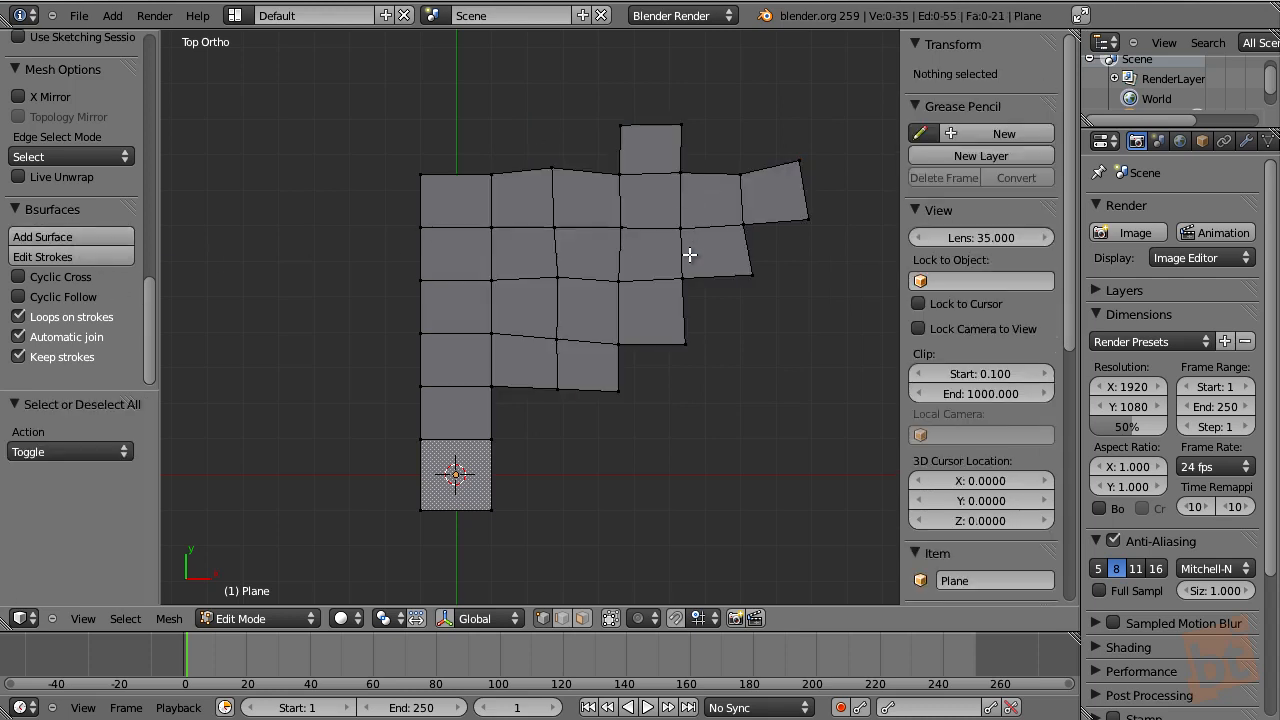
pyautogui.scroll(3, 688, 250)
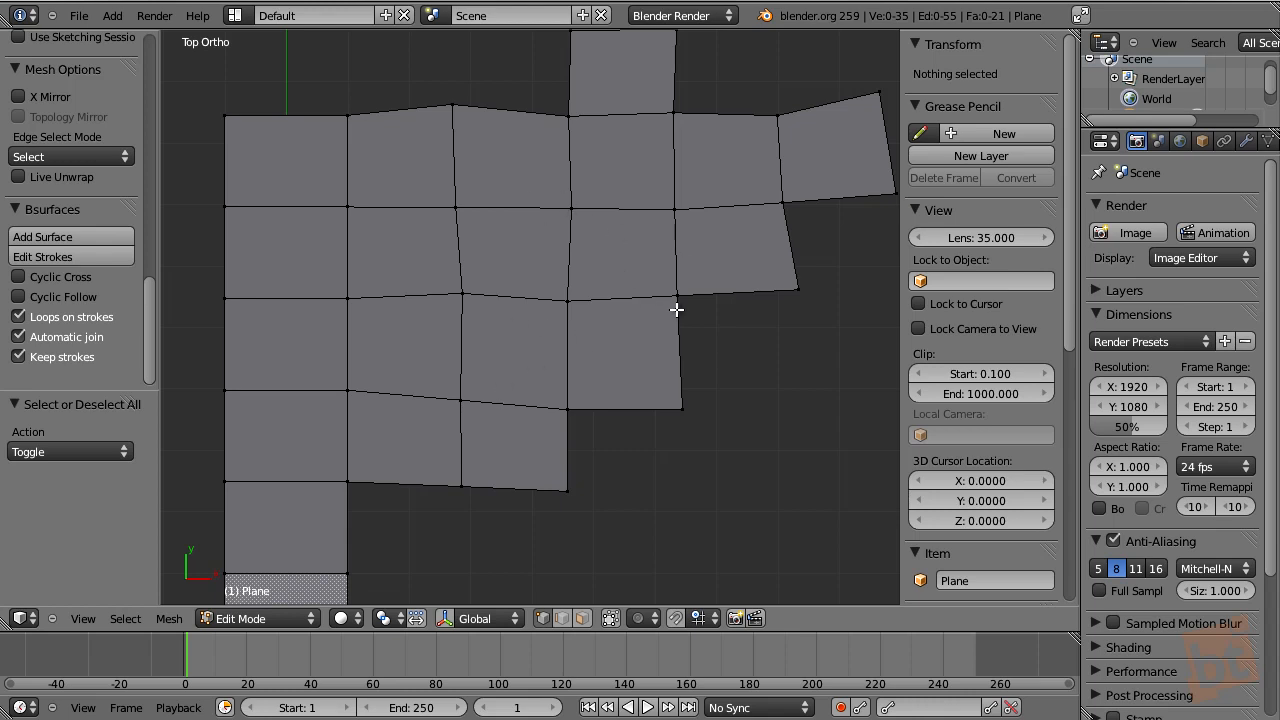
pyautogui.scroll(-2, 674, 303)
pyautogui.scroll(-2, 675, 309)
pyautogui.scroll(1, 636, 320)
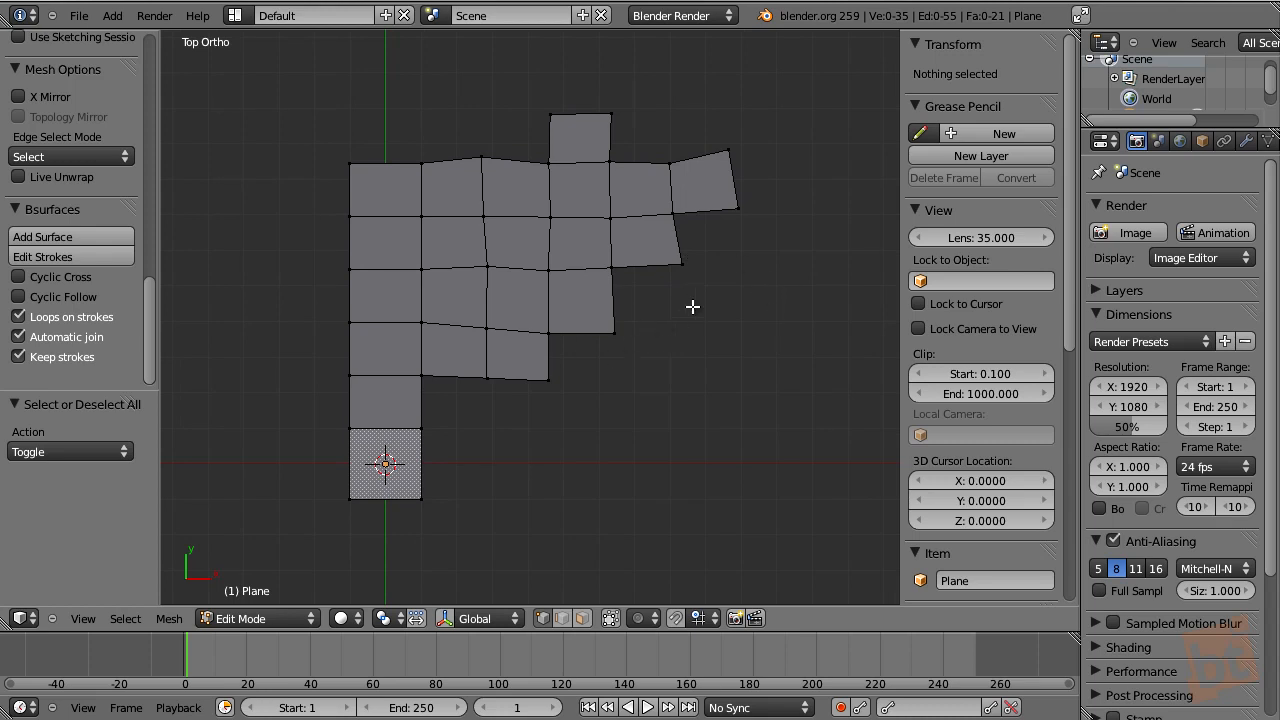
# - Draw five roughly horizontal curved Grease Pencil strokes in the empty area below the filled mesh
pyautogui.keyDown('shift'); pyautogui.moveTo(704, 323); pyautogui.dragTo(530, 223, button='middle'); pyautogui.keyUp('shift')
pyautogui.scroll(-1, 530, 223)
pyautogui.keyDown('shift'); pyautogui.moveTo(594, 285); pyautogui.dragTo(509, 289, button='middle'); pyautogui.keyUp('shift')
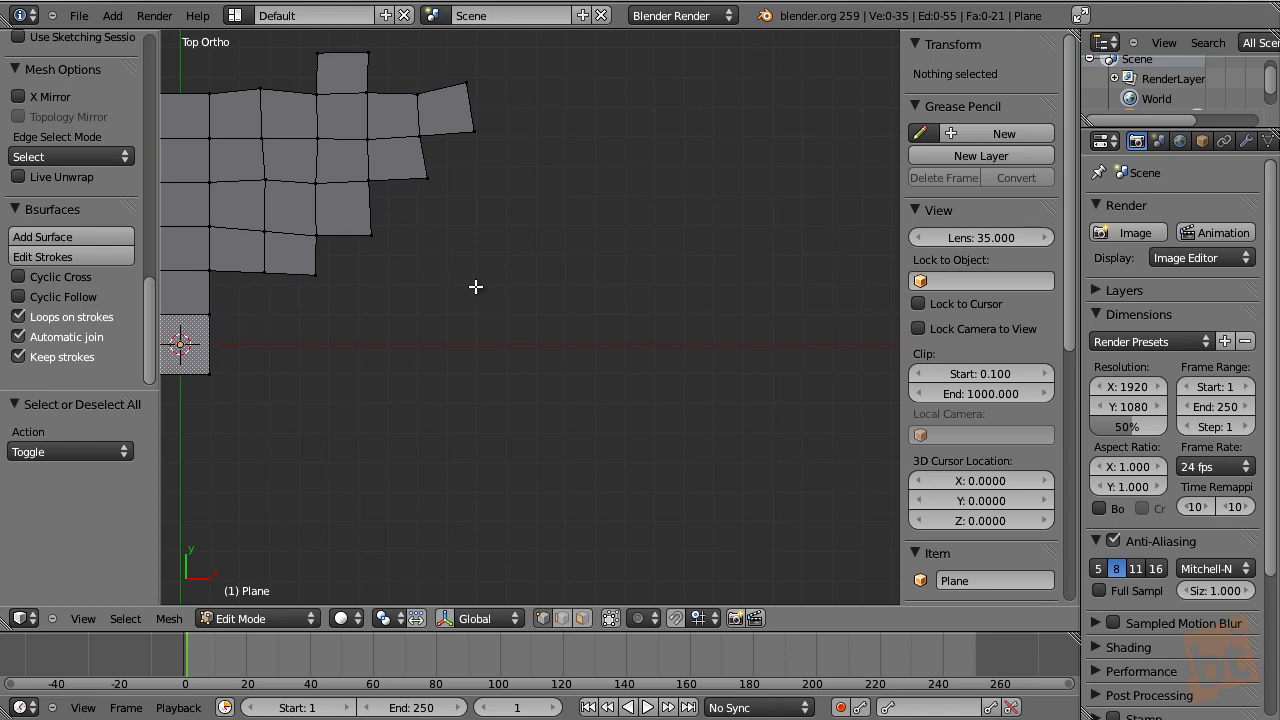
pyautogui.moveTo(390, 274)
pyautogui.mouseDown()
pyautogui.moveTo(491, 263)
pyautogui.moveTo(835, 283)
pyautogui.mouseUp()
pyautogui.moveTo(383, 338)
pyautogui.mouseDown()
pyautogui.moveTo(608, 343)
pyautogui.moveTo(850, 492)
pyautogui.mouseUp()
pyautogui.moveTo(355, 428); pyautogui.dragTo(505, 478)
pyautogui.moveTo(575, 514); pyautogui.dragTo(806, 569)
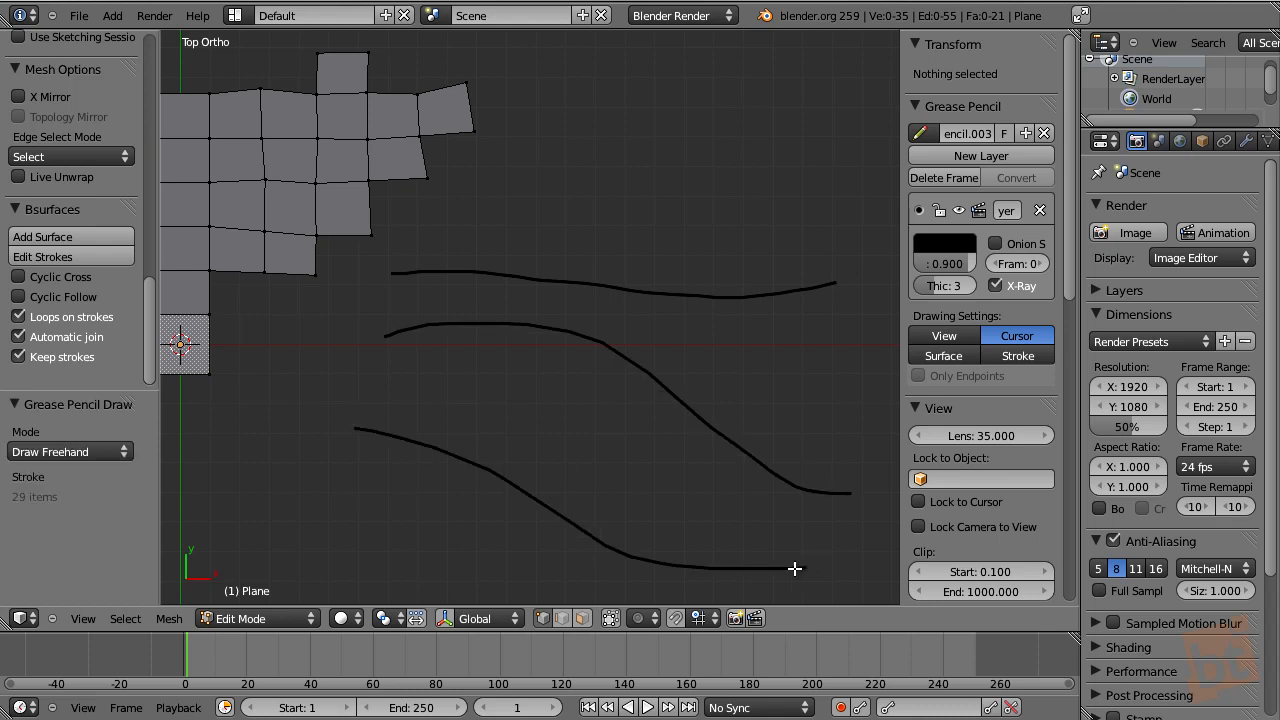
pyautogui.scroll(-2, 586, 331)
pyautogui.moveTo(360, 390); pyautogui.dragTo(738, 543)
pyautogui.scroll(-2, 549, 371)
pyautogui.moveTo(297, 380); pyautogui.dragTo(737, 481)
# - Draw six roughly vertical strokes crossing the five horizontal ones and generate a Bsurfaces surface from the stroke grid
pyautogui.moveTo(628, 113)
pyautogui.mouseDown()
pyautogui.moveTo(623, 243)
pyautogui.moveTo(711, 517)
pyautogui.moveTo(606, 251)
pyautogui.moveTo(610, 518)
pyautogui.mouseUp()
pyautogui.moveTo(568, 107)
pyautogui.mouseDown()
pyautogui.moveTo(572, 212)
pyautogui.moveTo(490, 540)
pyautogui.mouseUp()
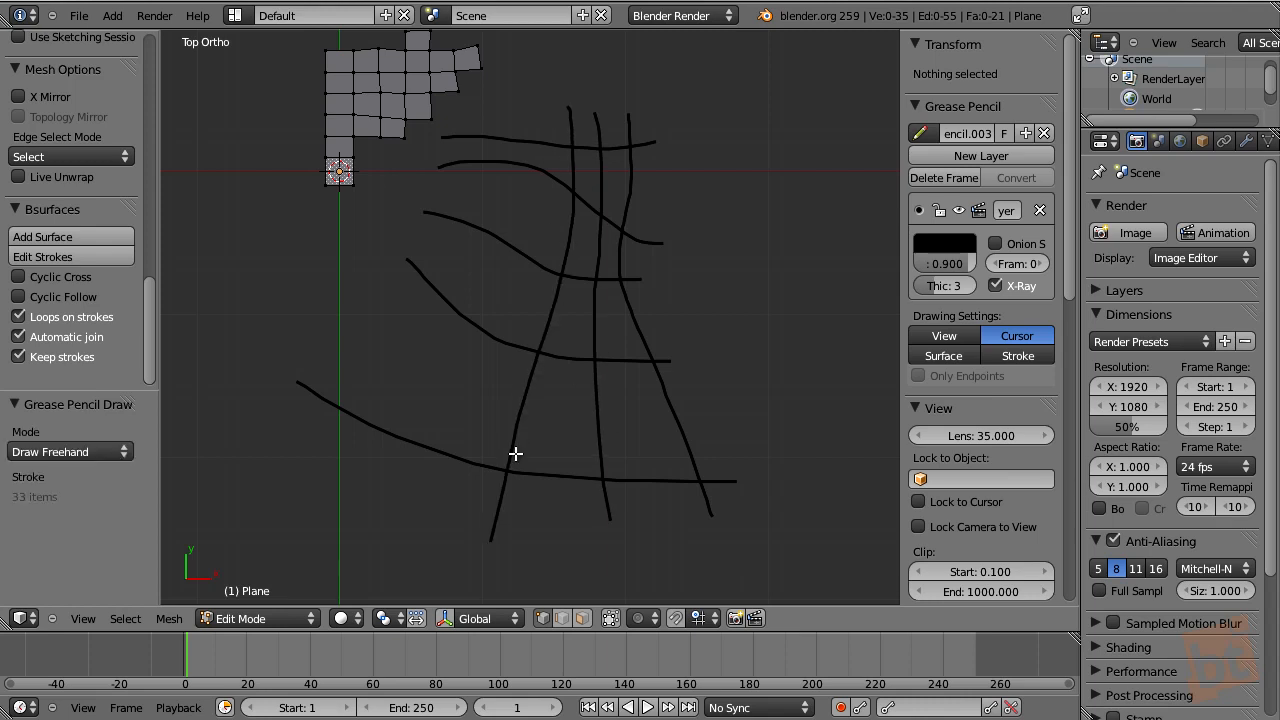
pyautogui.moveTo(541, 93)
pyautogui.mouseDown()
pyautogui.moveTo(418, 488)
pyautogui.moveTo(515, 86)
pyautogui.moveTo(347, 444)
pyautogui.mouseUp()
pyautogui.moveTo(465, 115)
pyautogui.mouseDown()
pyautogui.moveTo(460, 205)
pyautogui.moveTo(310, 403)
pyautogui.mouseUp()
pyautogui.click(60, 236)
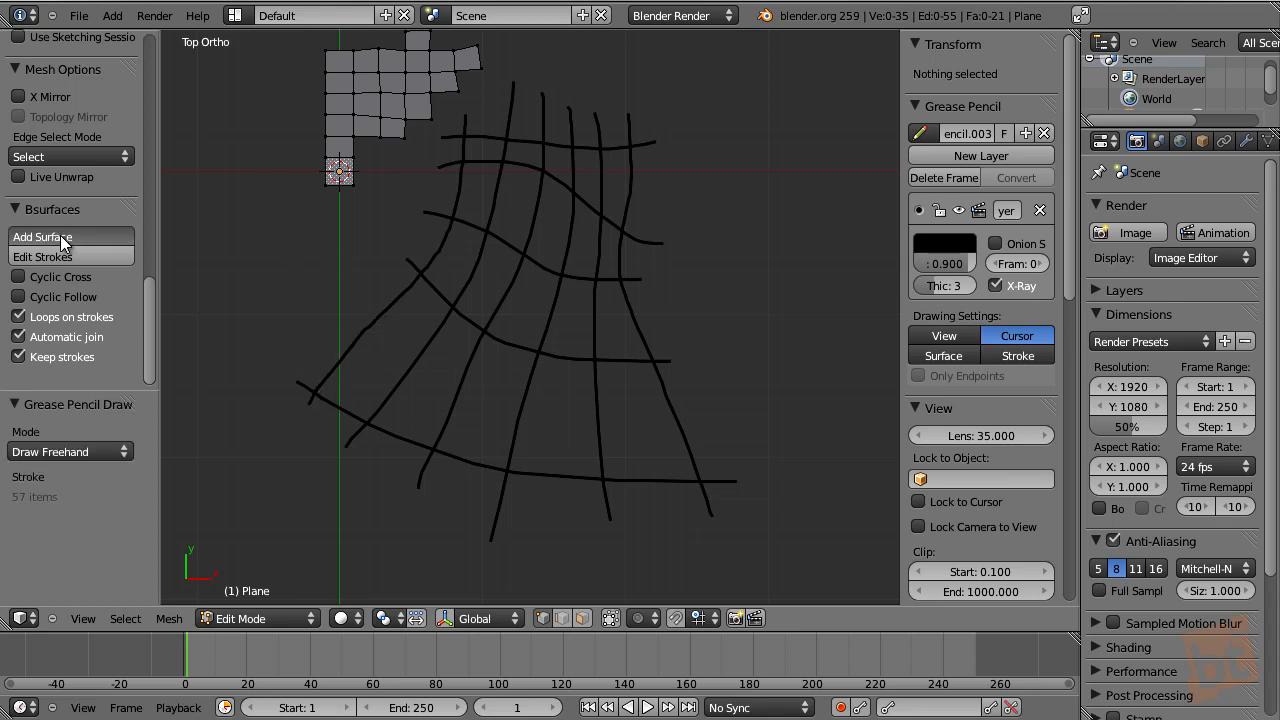
pyautogui.keyDown('shift'); pyautogui.moveTo(534, 249); pyautogui.dragTo(590, 266, button='middle'); pyautogui.keyUp('shift')
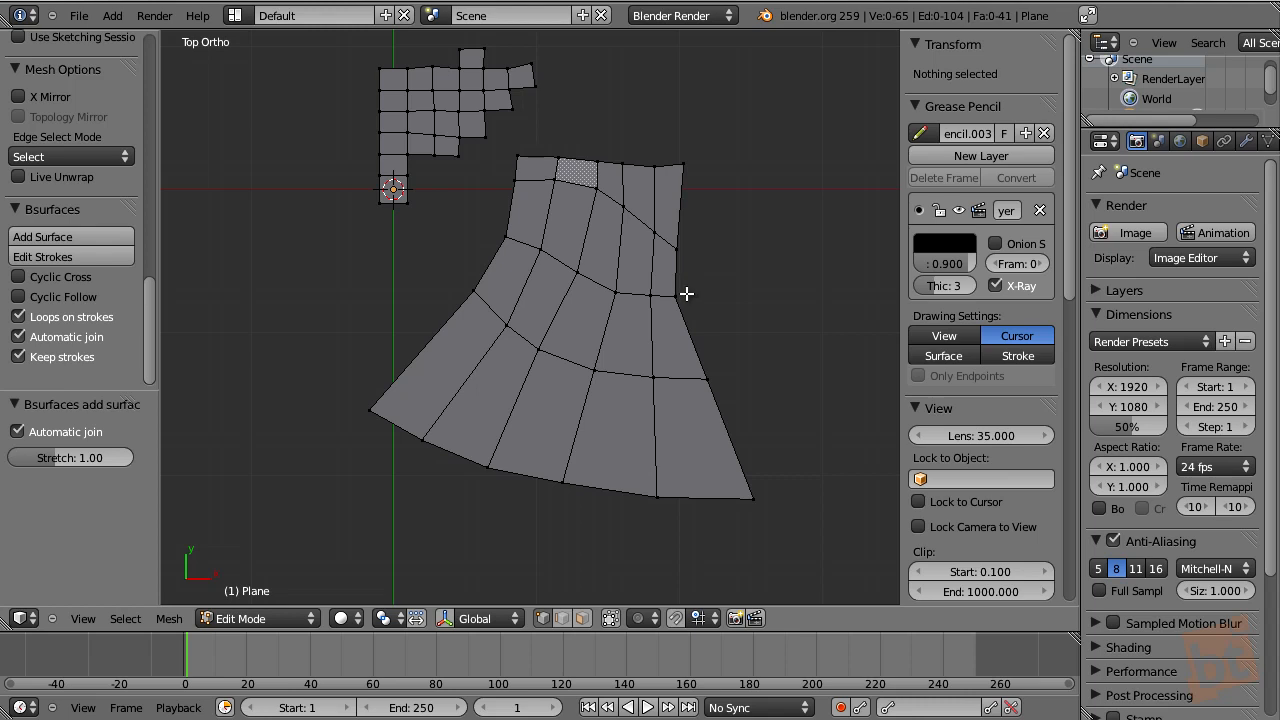
pyautogui.keyDown('shift'); pyautogui.moveTo(685, 288); pyautogui.dragTo(681, 340, button='middle'); pyautogui.keyUp('shift')
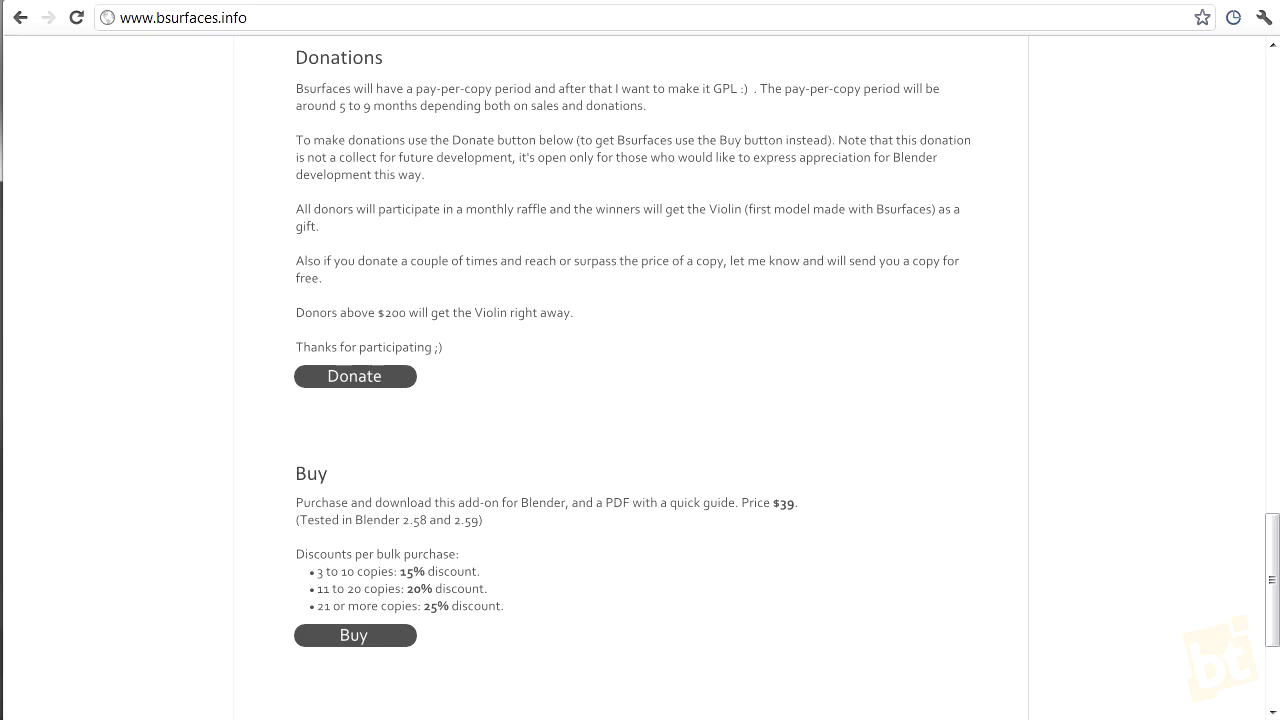
# - Switch to the thisroomthatikeep blog in the browser and look through the Open Sourcing post, including its Doodling in 3d section
pyautogui.click(705, 3)
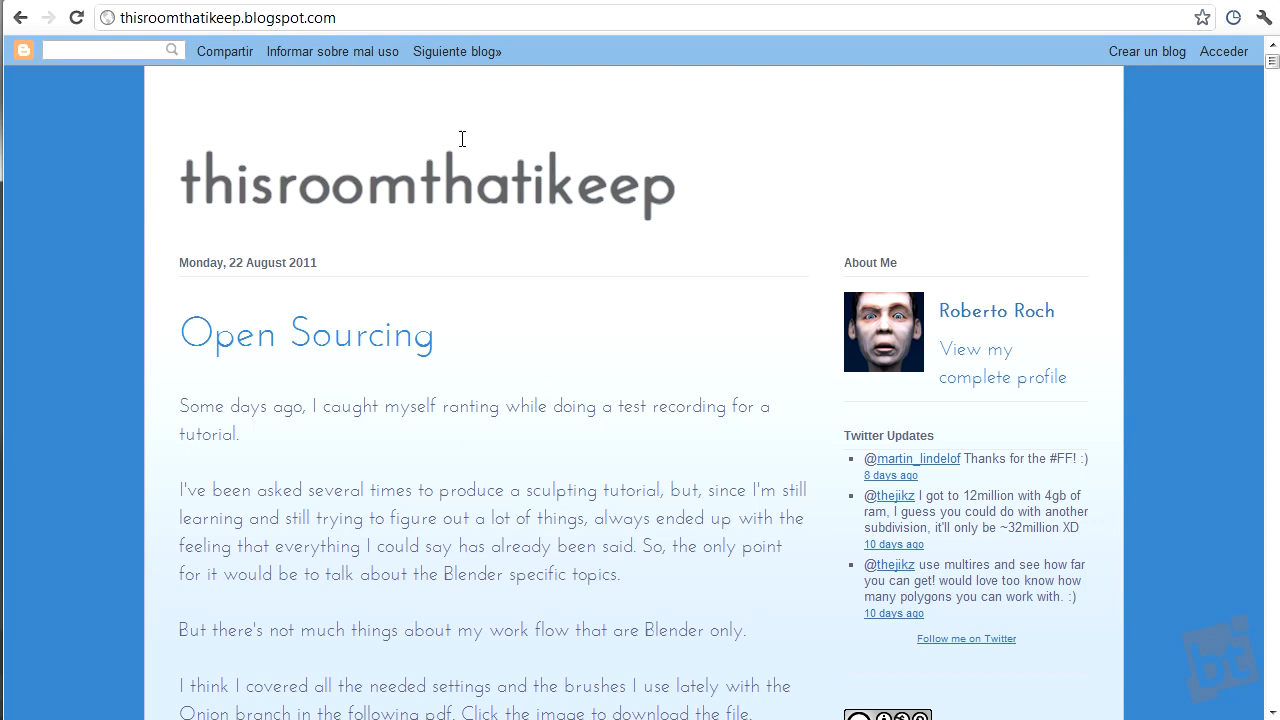
pyautogui.scroll(-11, 714, 217)
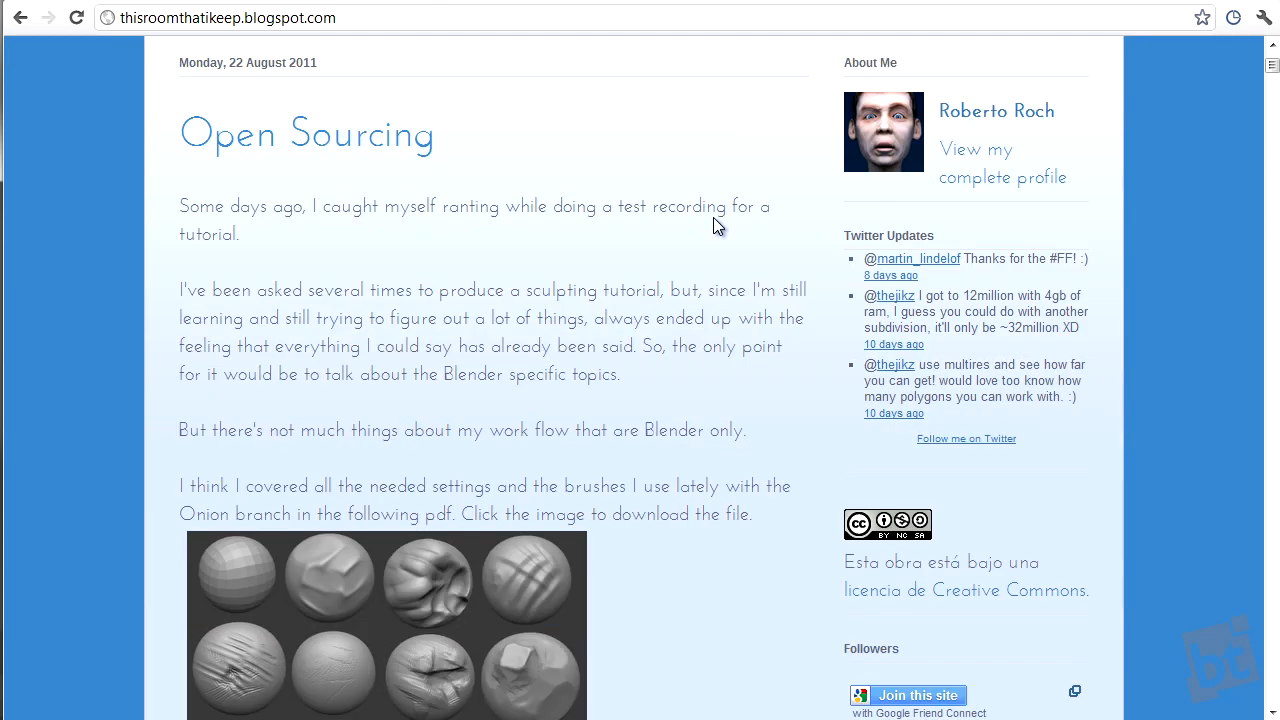
pyautogui.scroll(-6, 714, 217)
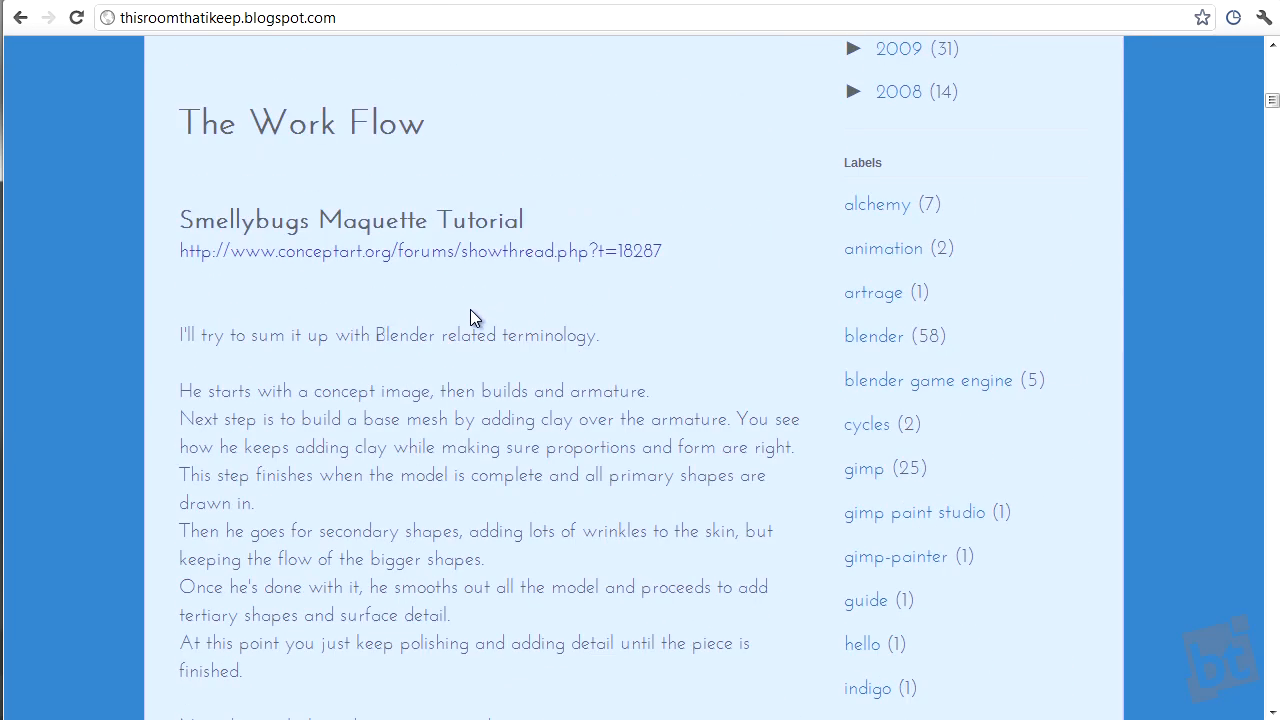
pyautogui.scroll(-20, 717, 240)
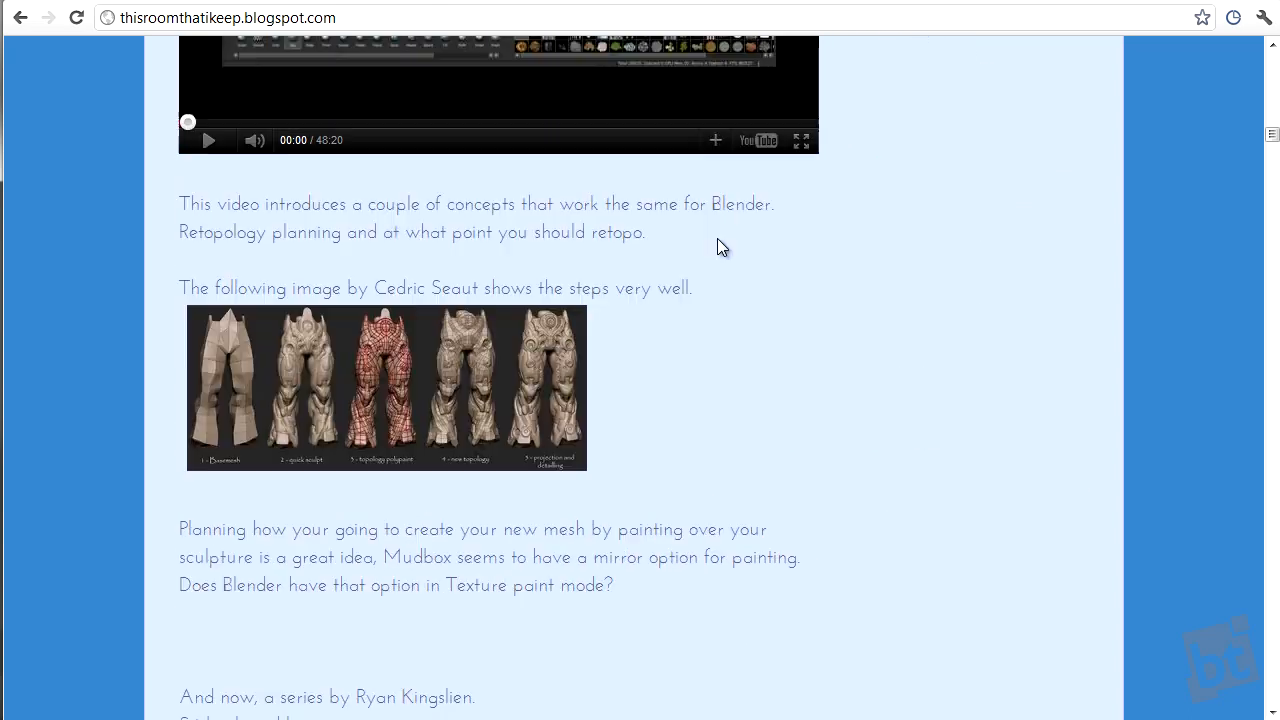
pyautogui.scroll(-15, 829, 304)
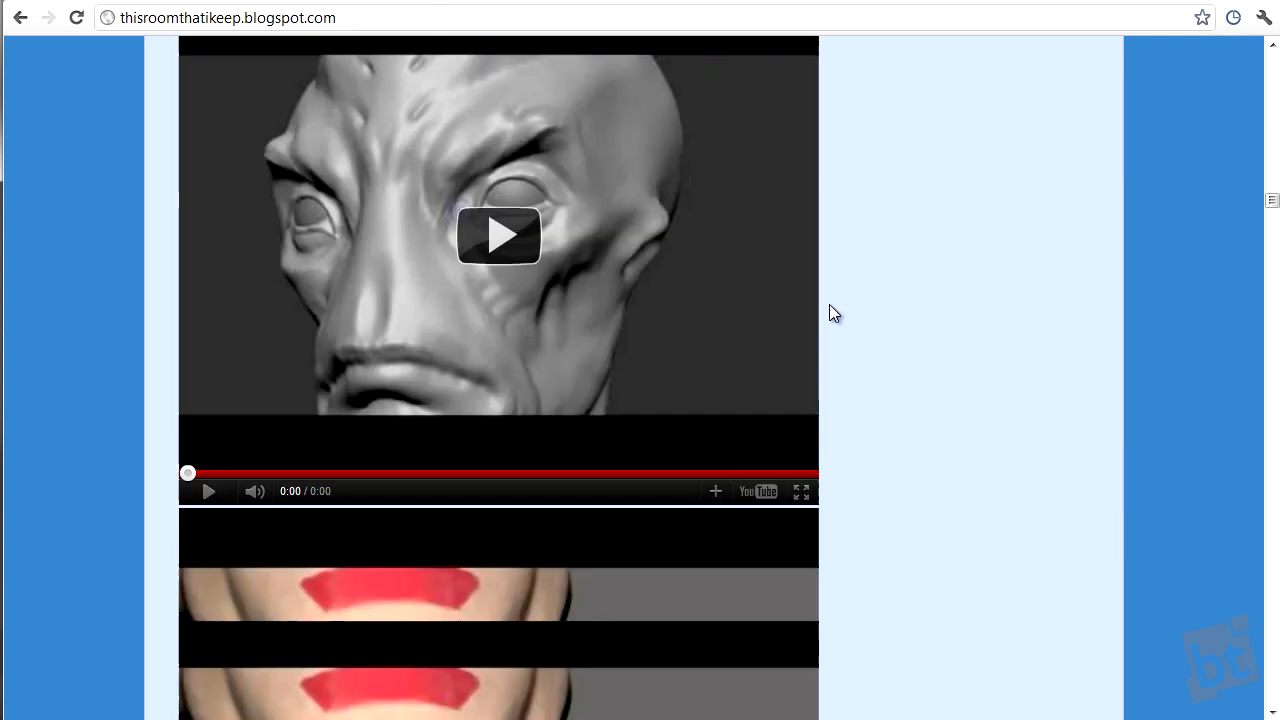
pyautogui.moveTo(1272, 204); pyautogui.dragTo(1271, 196)
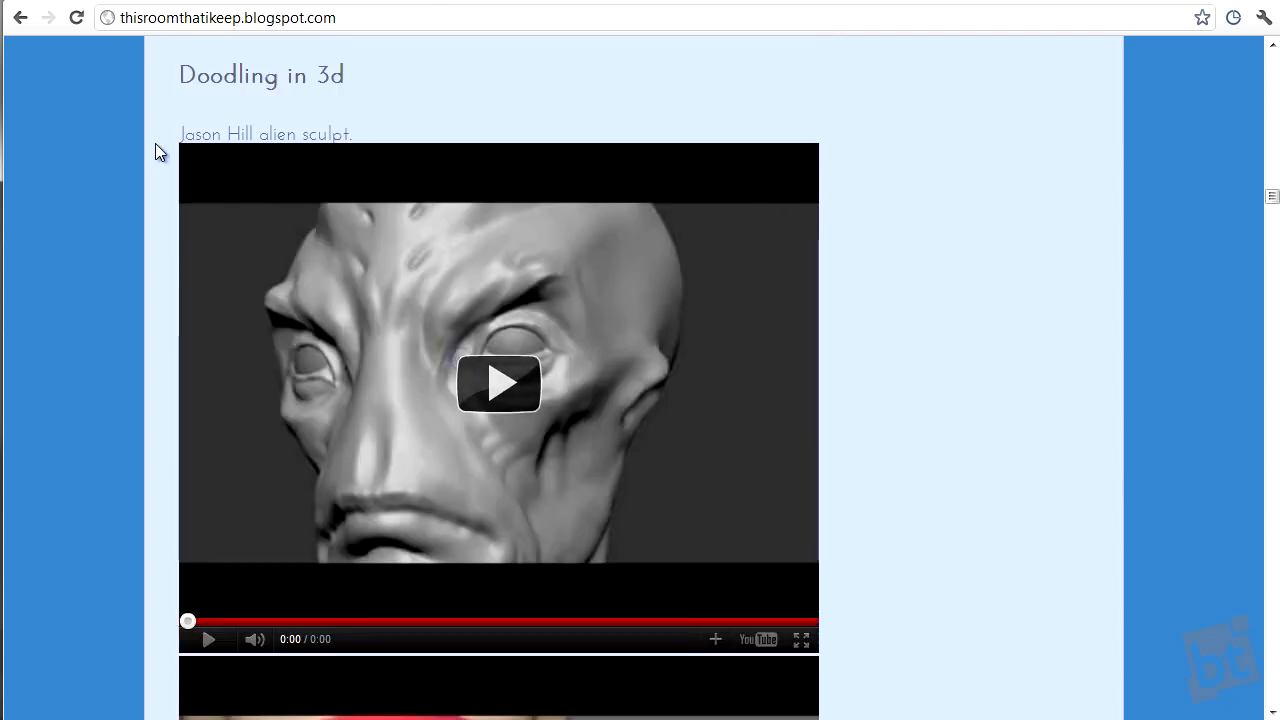
pyautogui.moveTo(1271, 196); pyautogui.dragTo(1268, 55)
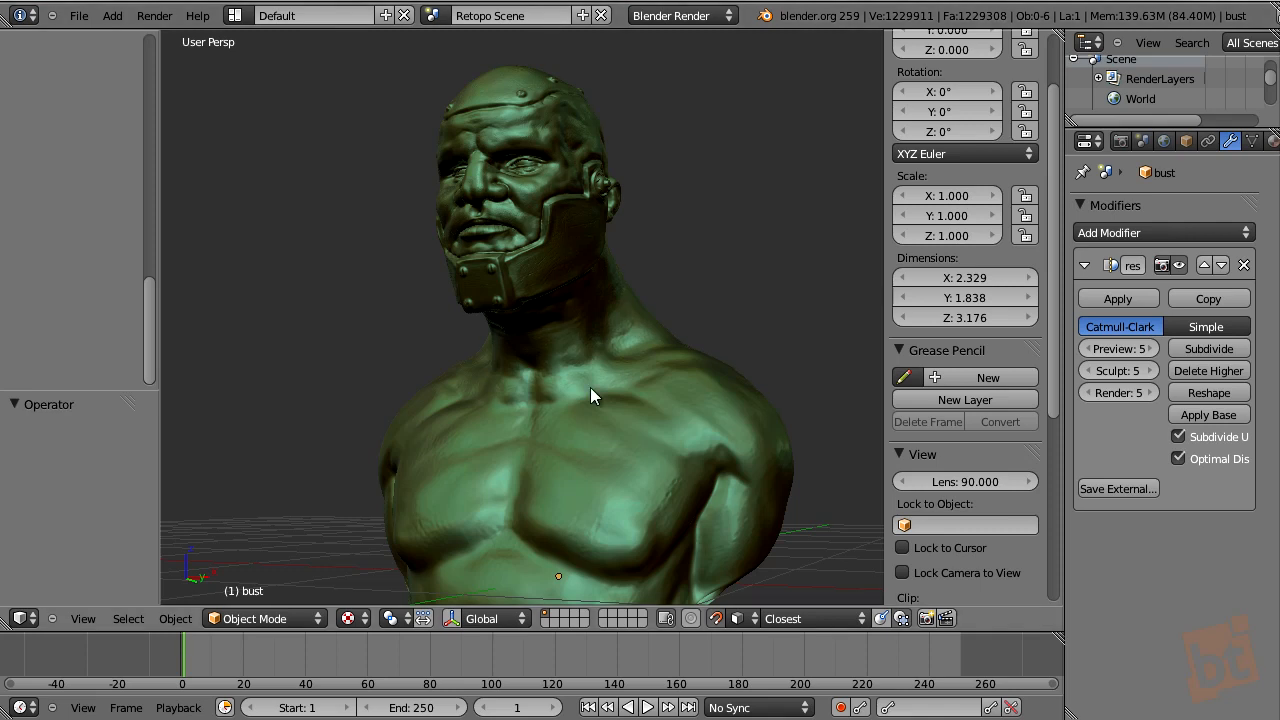
# - Return to Blender's bust sculpt and change the viewport shading to Solid
pyautogui.moveTo(541, 398); pyautogui.dragTo(529, 443, button='middle')
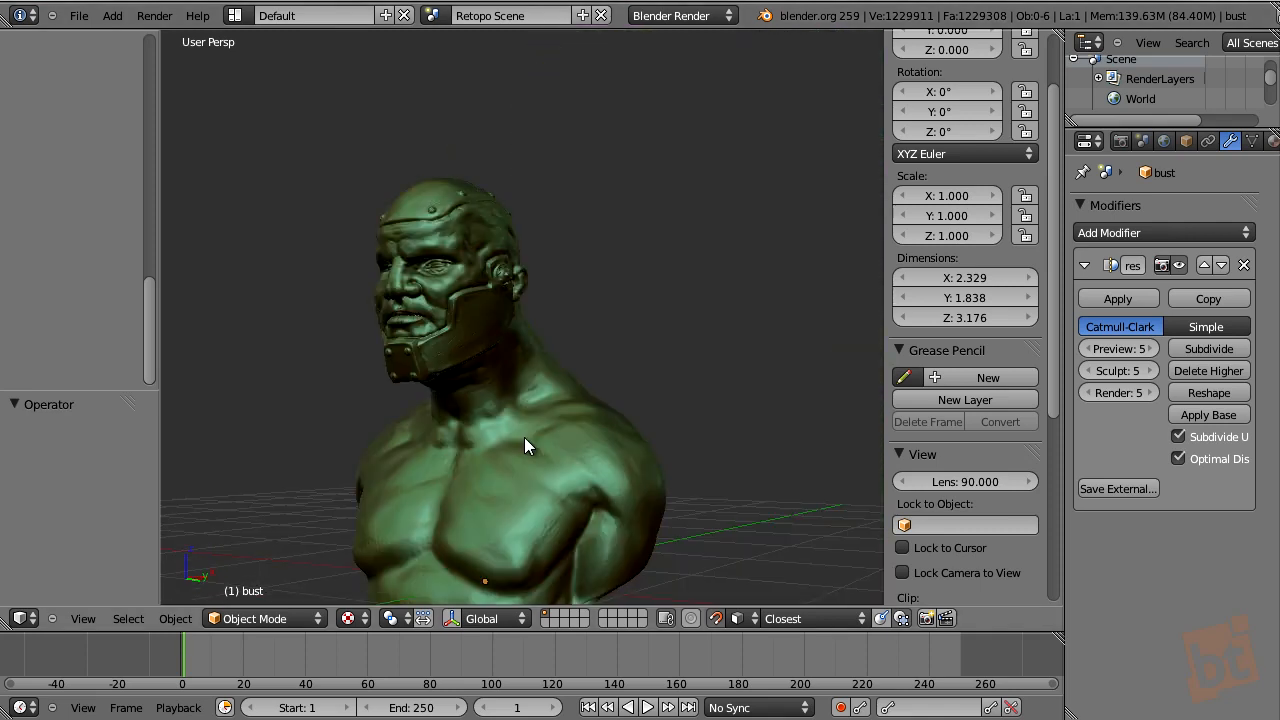
pyautogui.moveTo(481, 488); pyautogui.dragTo(545, 485, button='middle')
pyautogui.press('a')
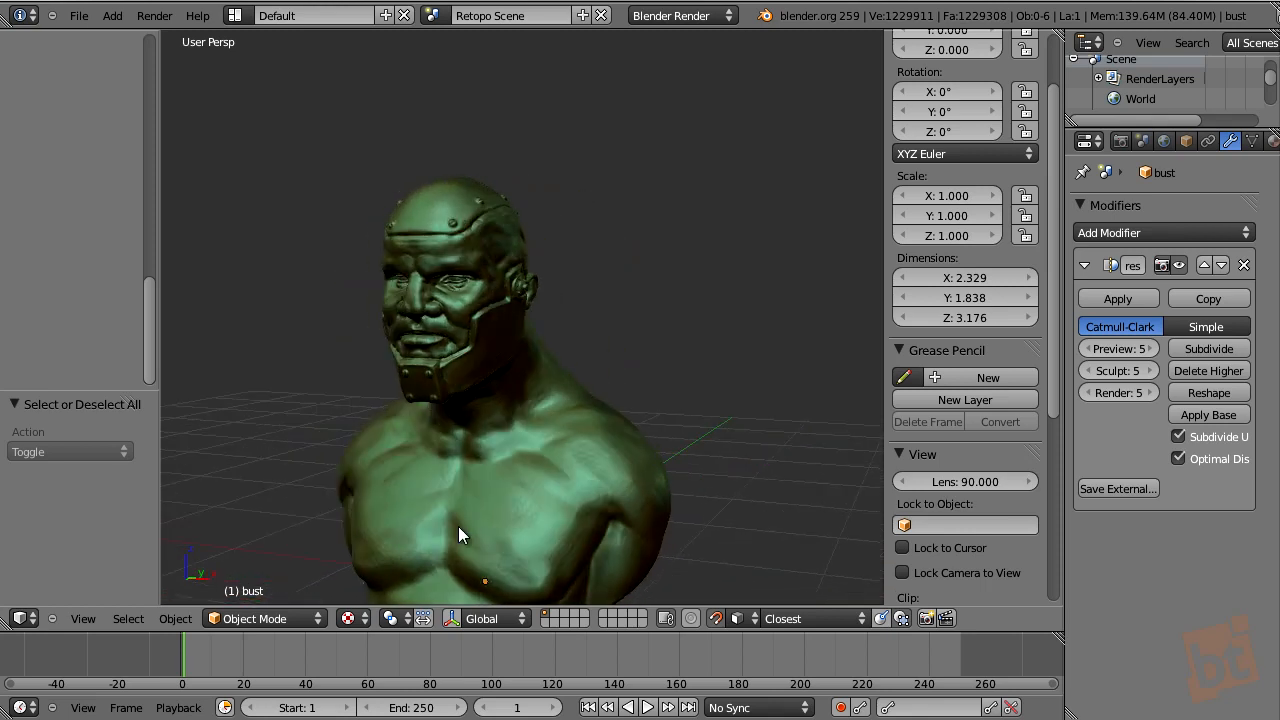
pyautogui.click(352, 619)
pyautogui.click(382, 559)
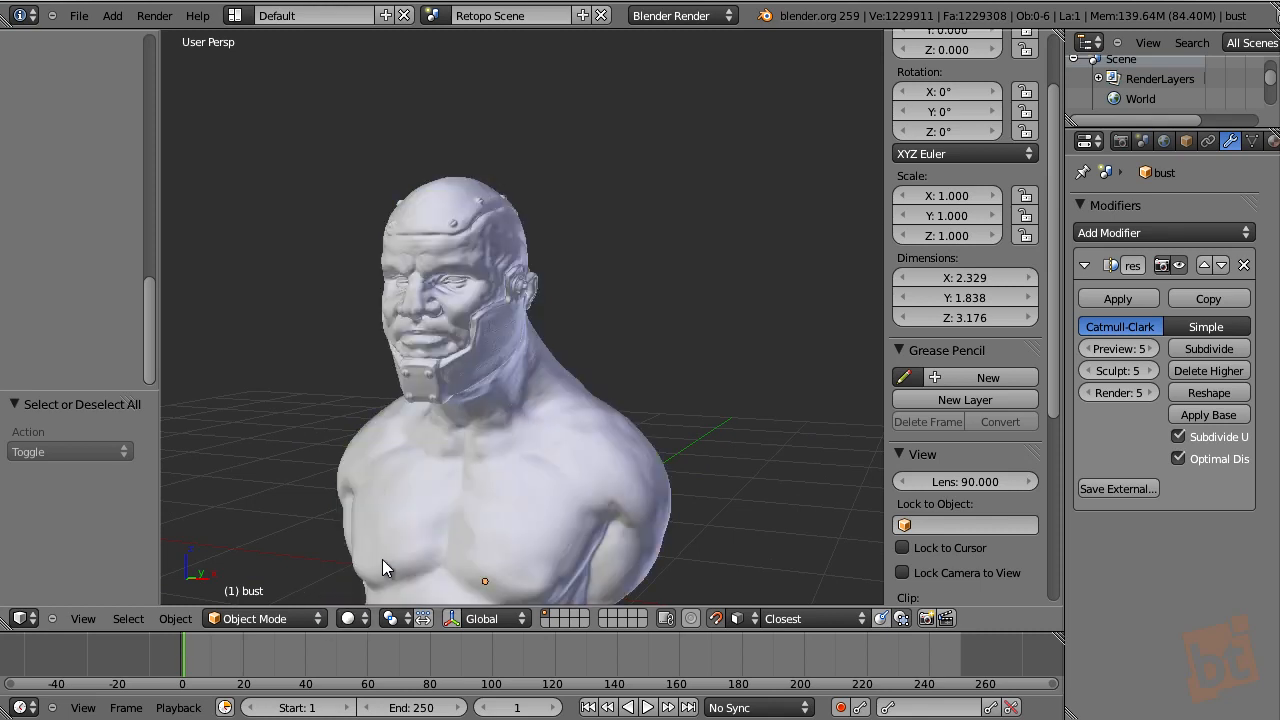
pyautogui.moveTo(484, 488); pyautogui.dragTo(515, 491, button='middle')
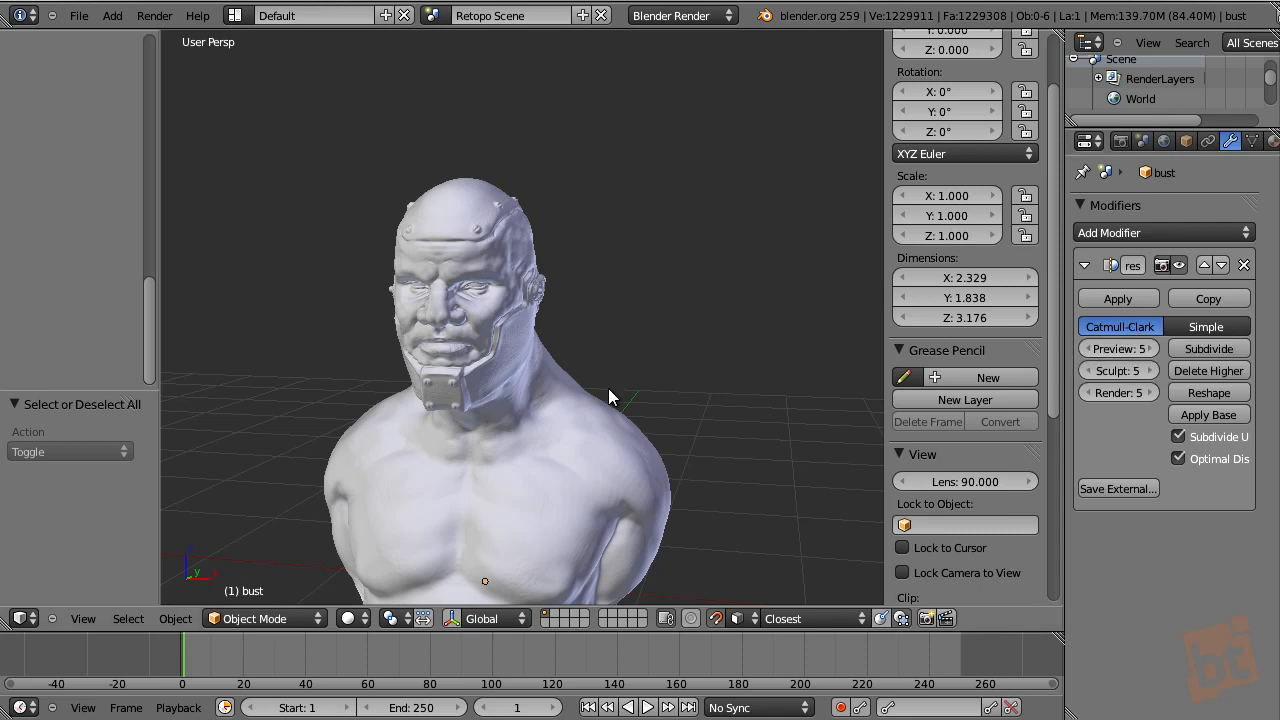
# - Lower the bust's Multires preview level to 3 and bring the whole bust into view from the front
pyautogui.click(1086, 349)
pyautogui.click(1086, 349)
pyautogui.moveTo(510, 405); pyautogui.dragTo(655, 425, button='middle')
pyautogui.scroll(-3, 660, 434)
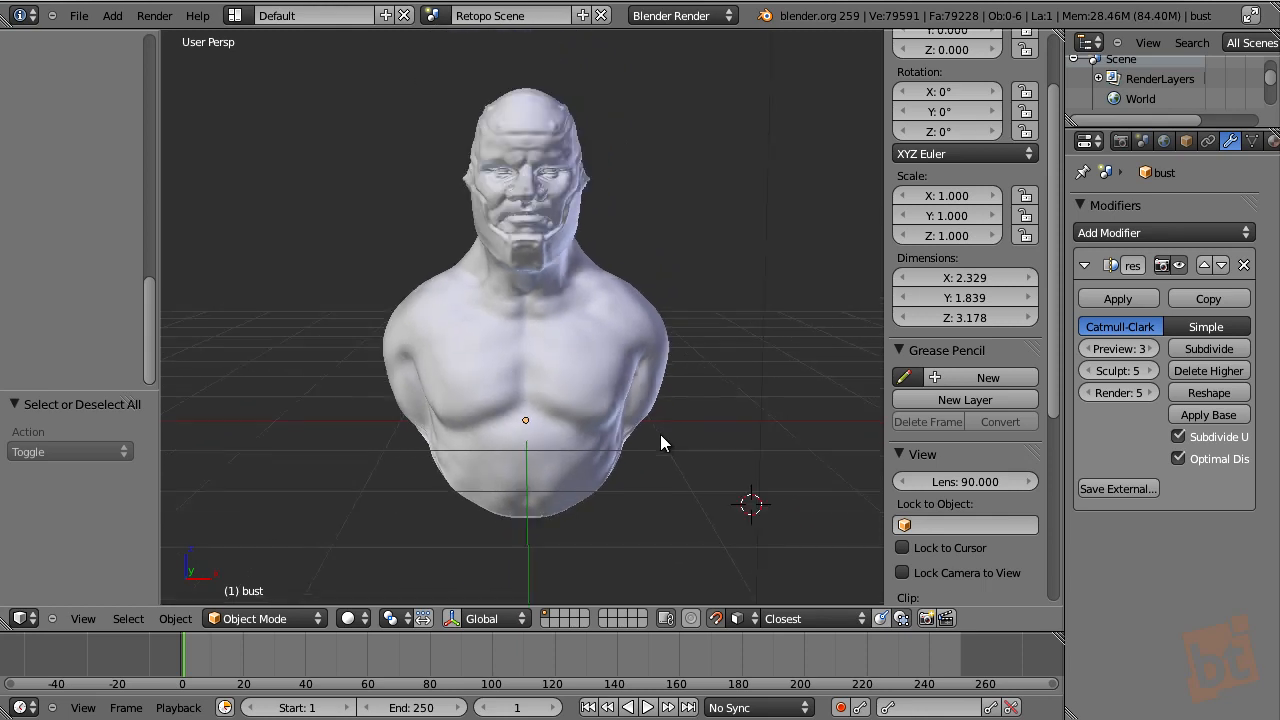
# - Add a plane at the 3D cursor beside the bust and scale it to 0.368
pyautogui.hotkey('shift', 'a')
pyautogui.moveTo(712, 409)
pyautogui.click(775, 408)
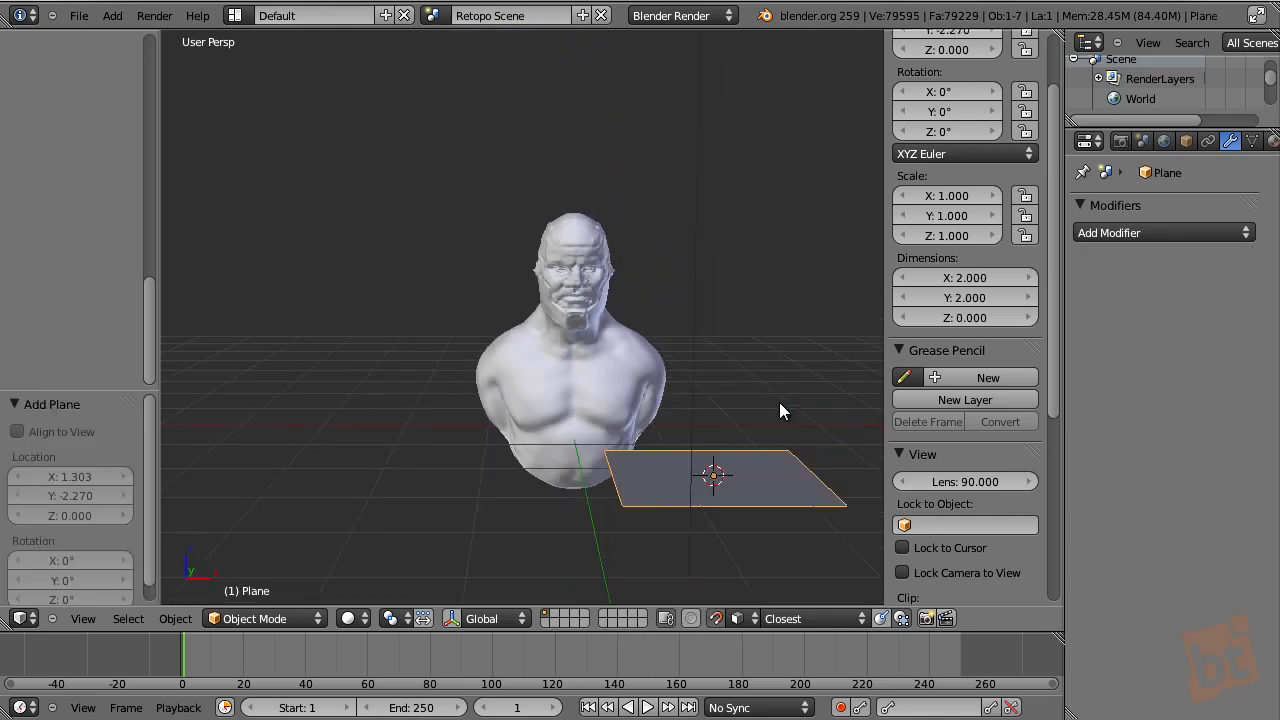
pyautogui.press('s')
pyautogui.click(734, 408)
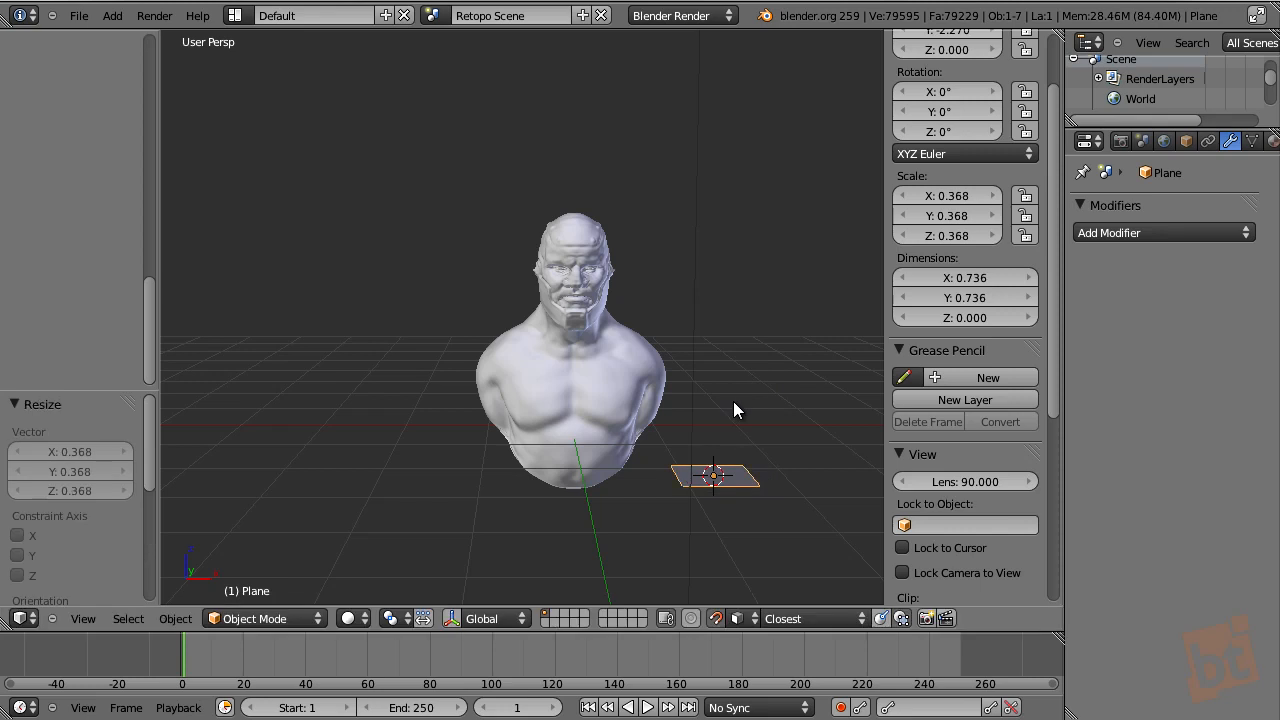
# - Enter Edit Mode on the plane and set up Face snapping with projection of individual elements onto surfaces
pyautogui.scroll(2, 703, 476)
pyautogui.moveTo(703, 476); pyautogui.dragTo(731, 463, button='middle')
pyautogui.press('Tab')
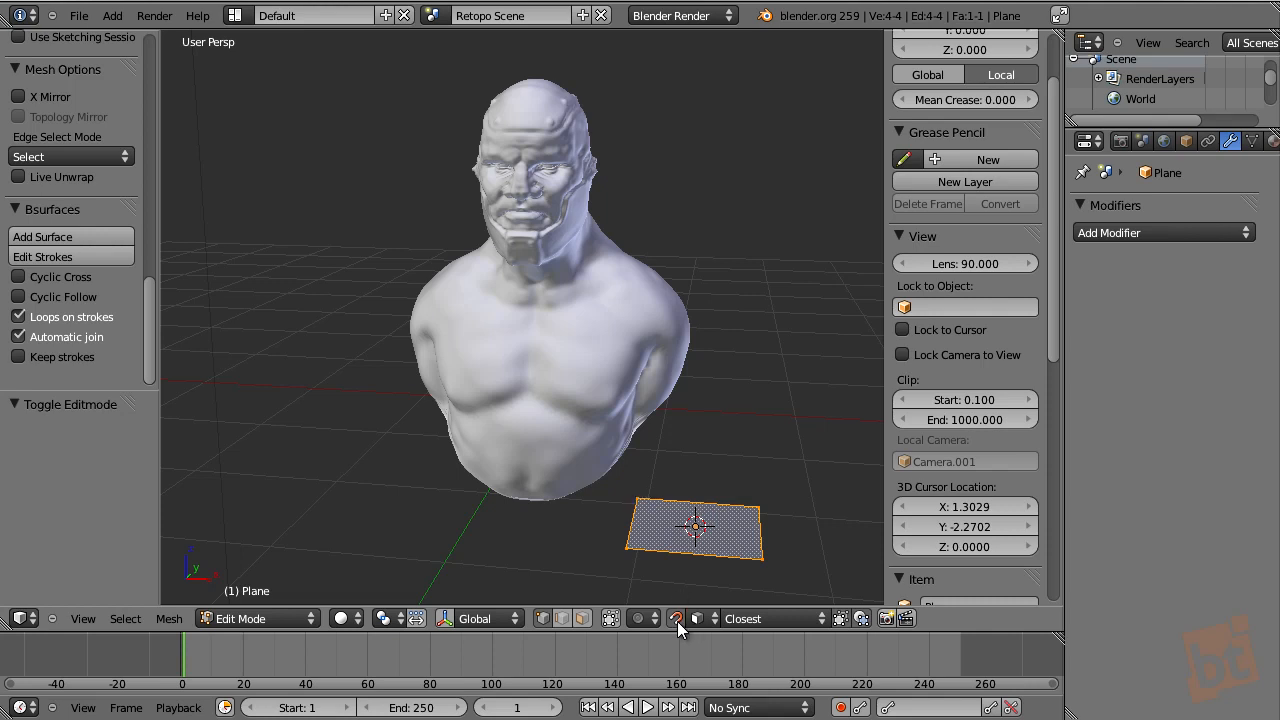
pyautogui.click(710, 618)
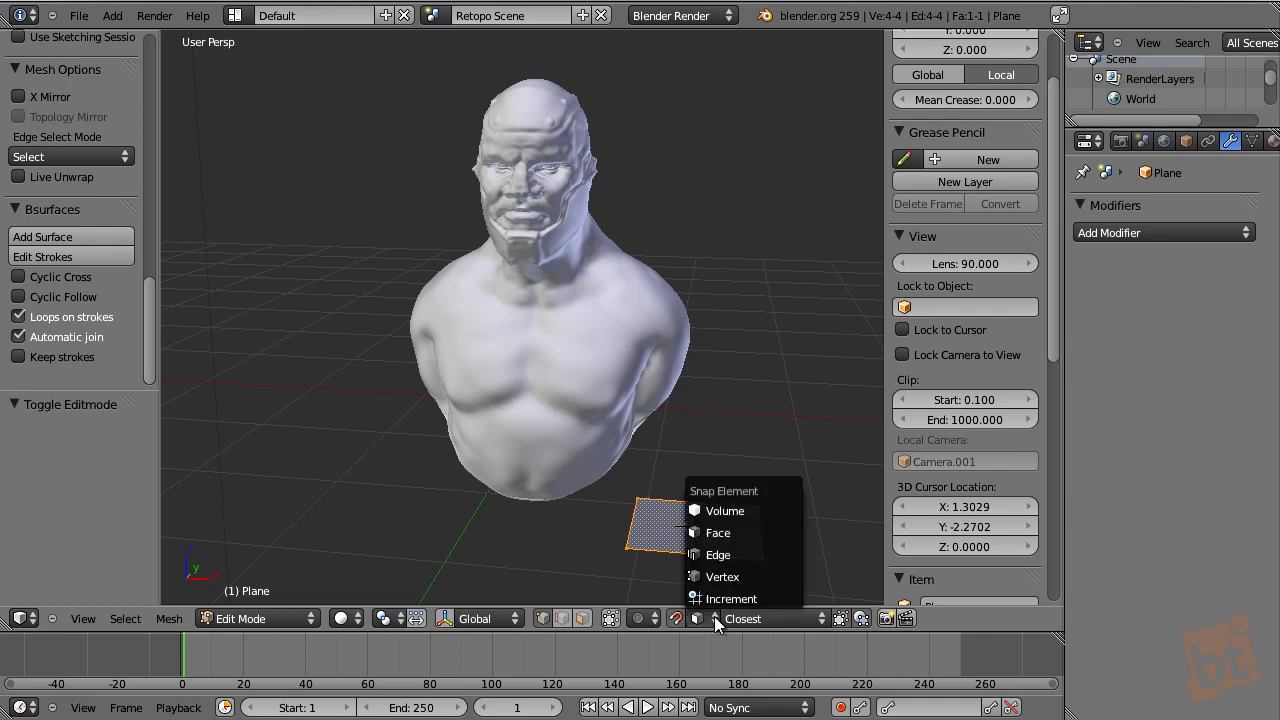
pyautogui.click(713, 536)
pyautogui.click(868, 617)
# - Move the plane's four corner vertices one by one onto the middle of the bust's chest
pyautogui.rightClick(642, 507)
pyautogui.press('g')
pyautogui.click(628, 545)
pyautogui.rightClick(628, 545)
pyautogui.press('g')
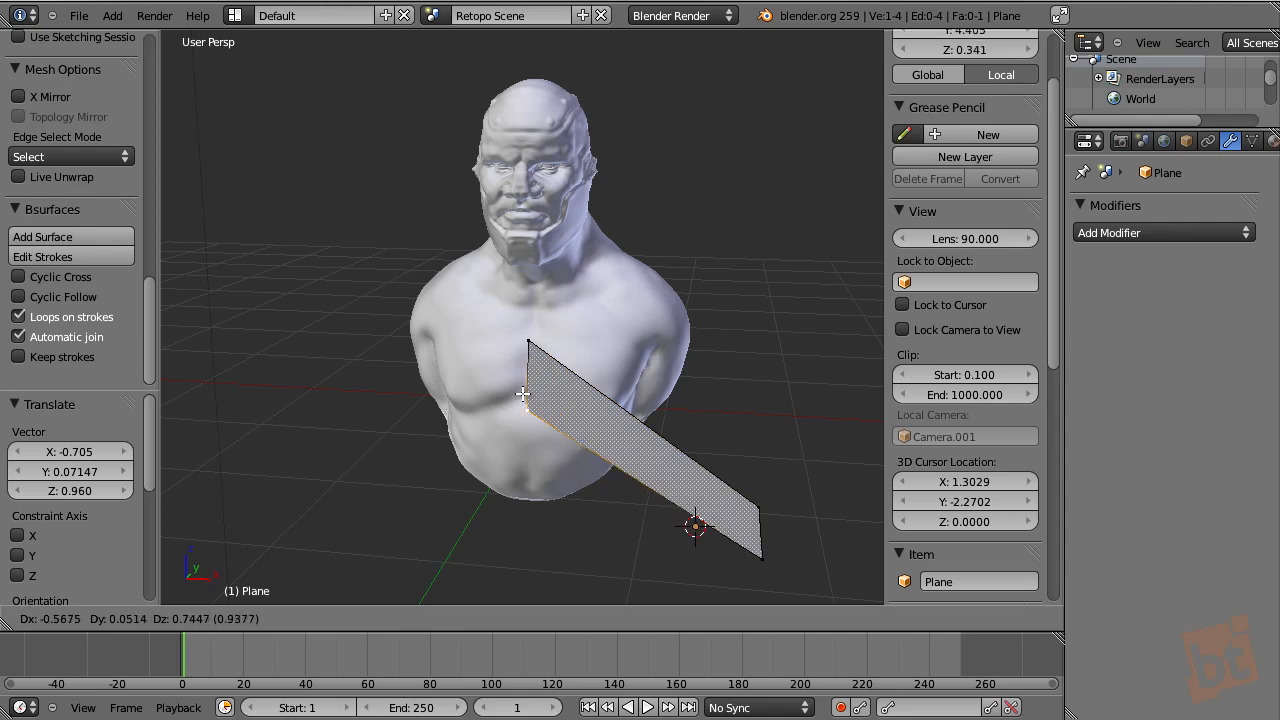
pyautogui.click(527, 390)
pyautogui.rightClick(753, 513)
pyautogui.press('g')
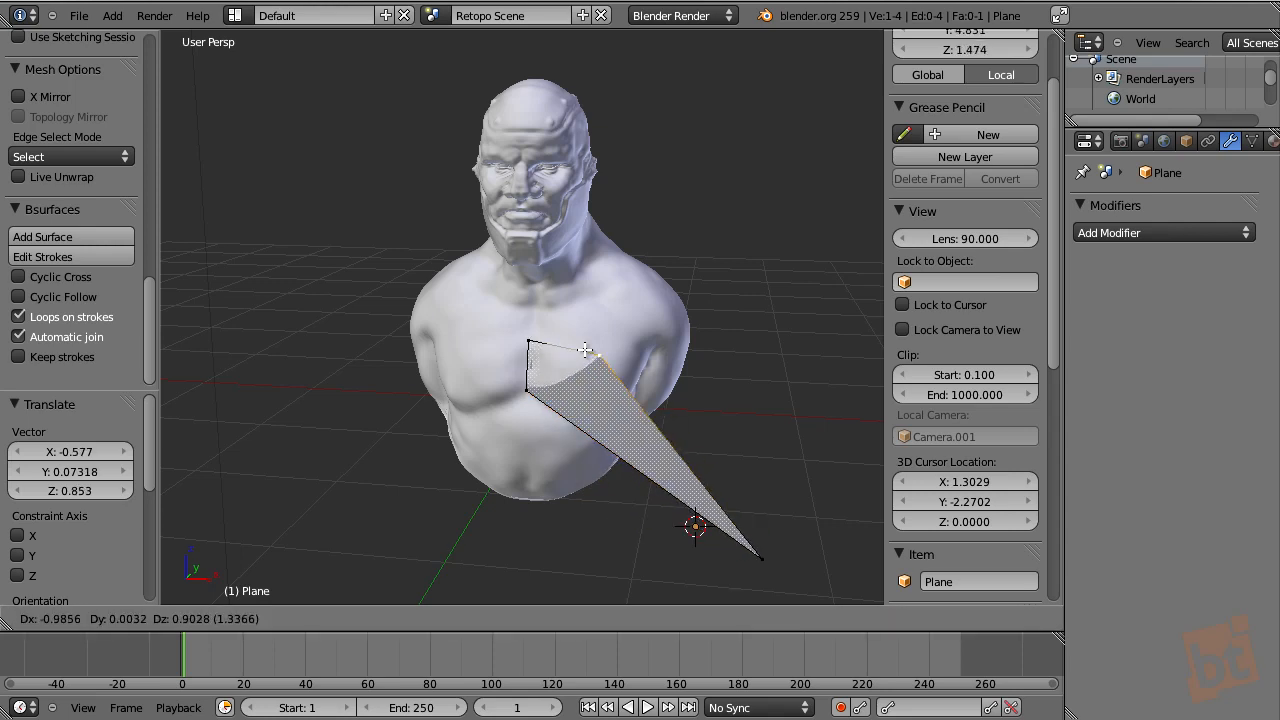
pyautogui.click(565, 343)
pyautogui.rightClick(753, 552)
pyautogui.press('g')
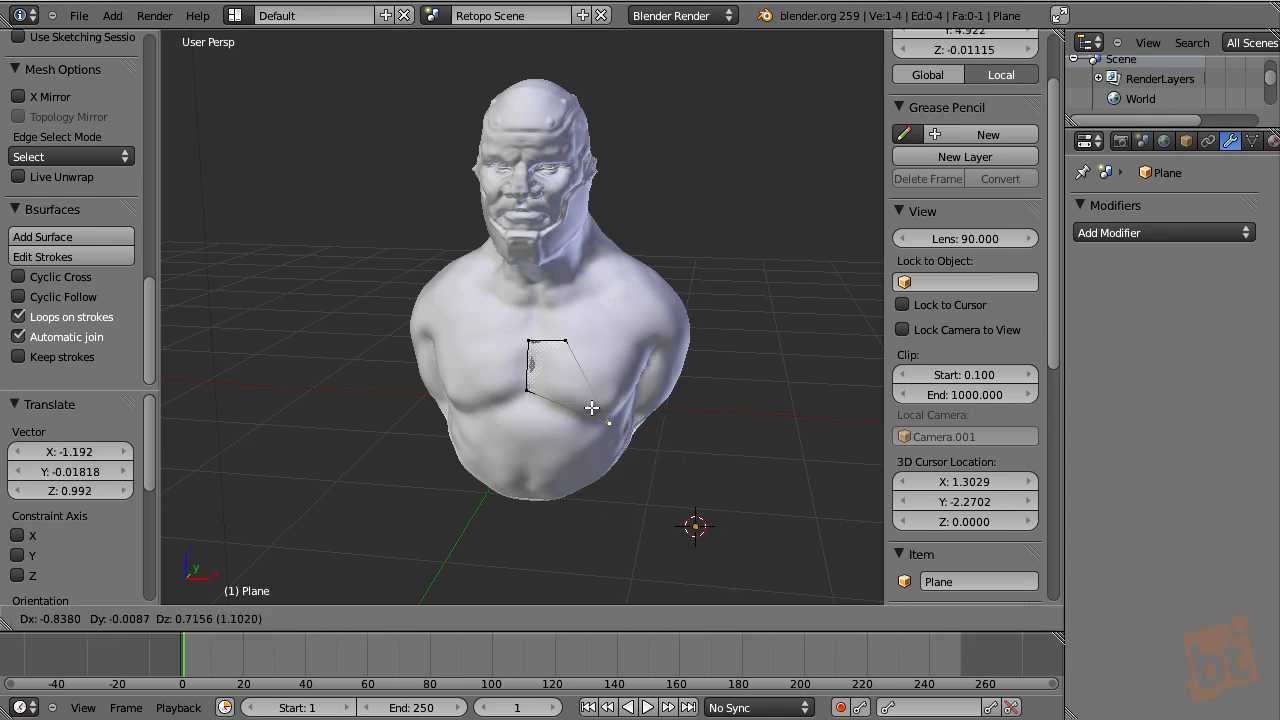
pyautogui.click(585, 366)
# - Raise the plane's upper outer corner and its lower corner near the sternum slightly along the chest surface
pyautogui.rightClick(563, 337)
pyautogui.press('g')
pyautogui.click(564, 326)
pyautogui.rightClick(531, 386)
pyautogui.press('g')
pyautogui.click(529, 368)
# - Enable X-Ray display for the plane object
pyautogui.click(1187, 141)
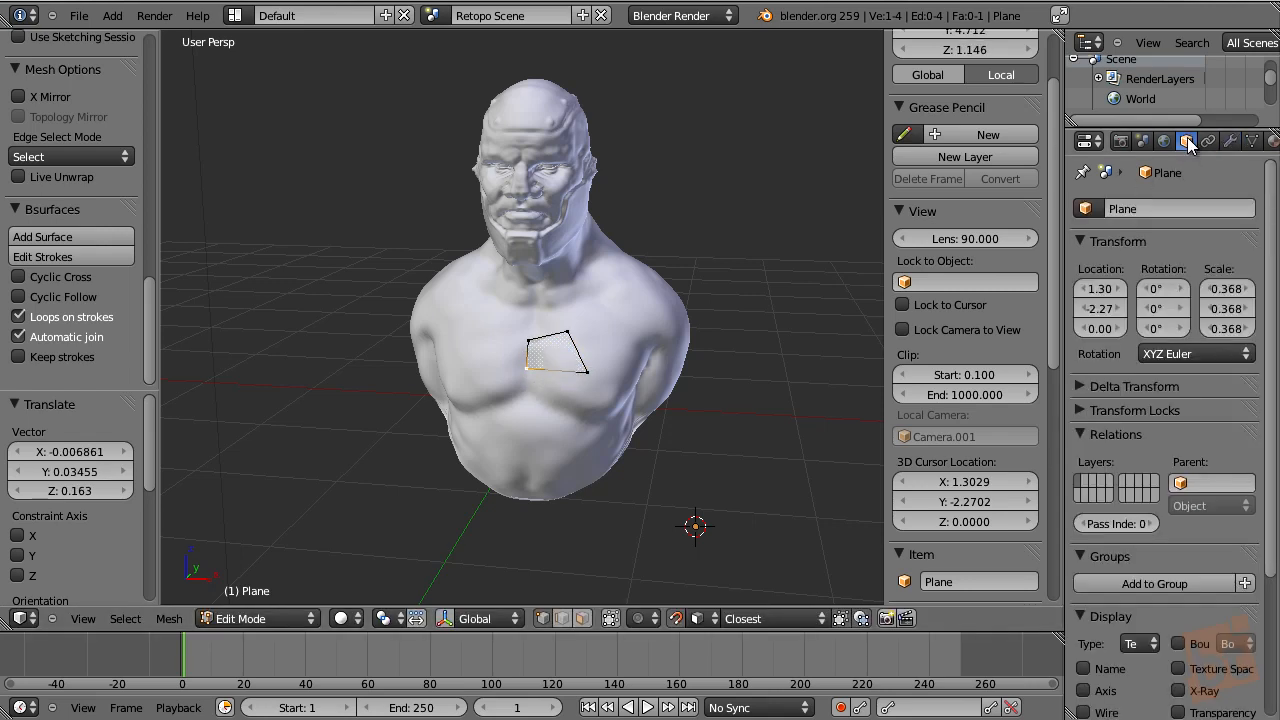
pyautogui.scroll(-2, 1190, 495)
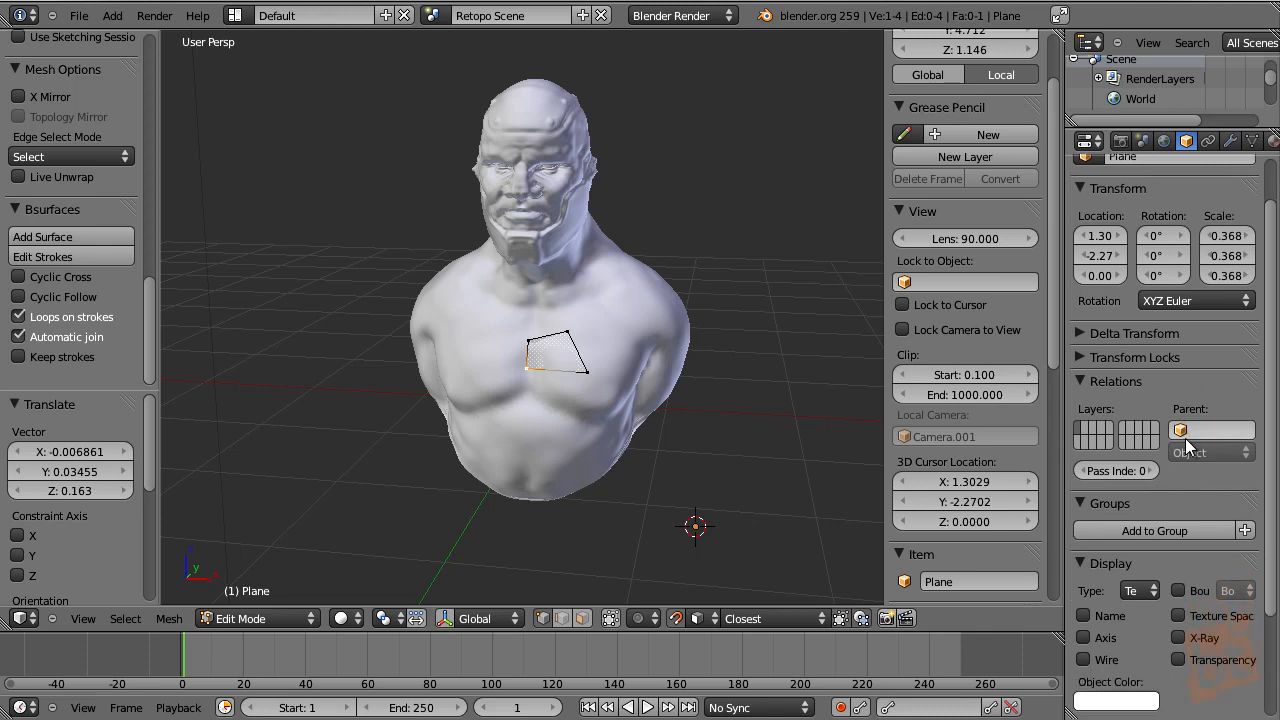
pyautogui.scroll(-2, 1162, 550)
pyautogui.click(1178, 594)
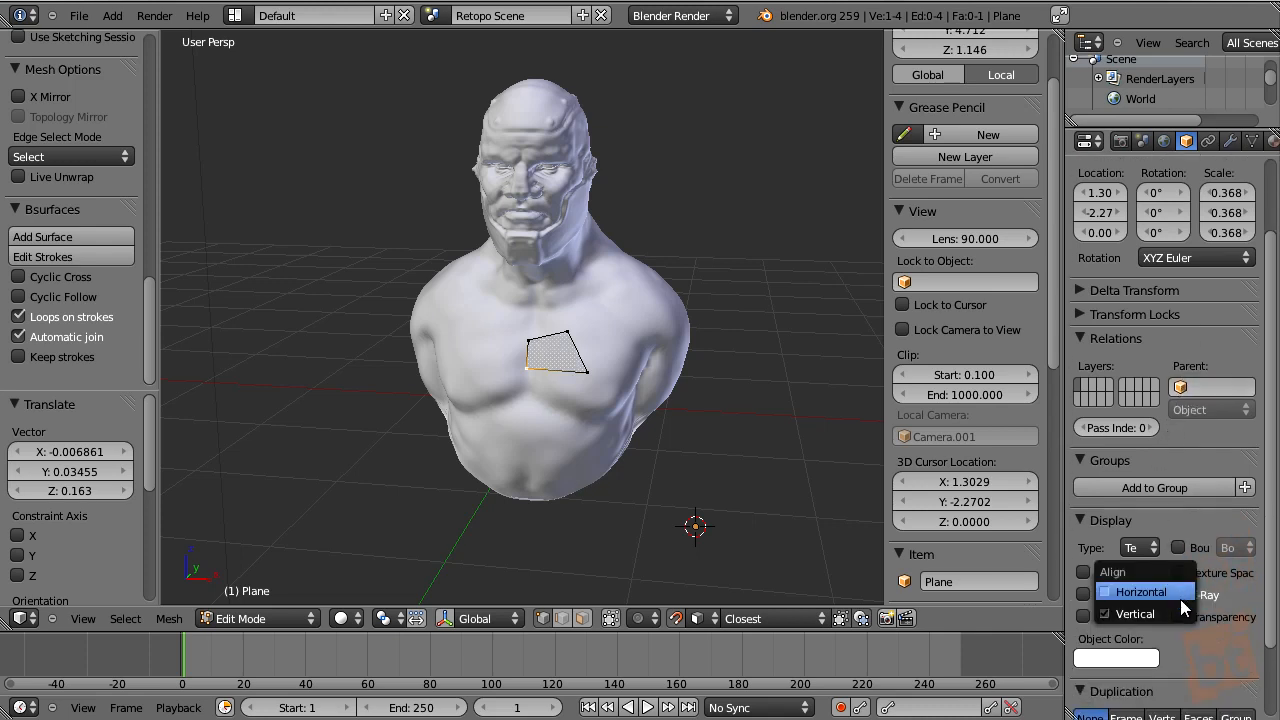
# - Extrude the plane's upper edge up the chest toward the collarbone to form a second face
pyautogui.scroll(5, 557, 349)
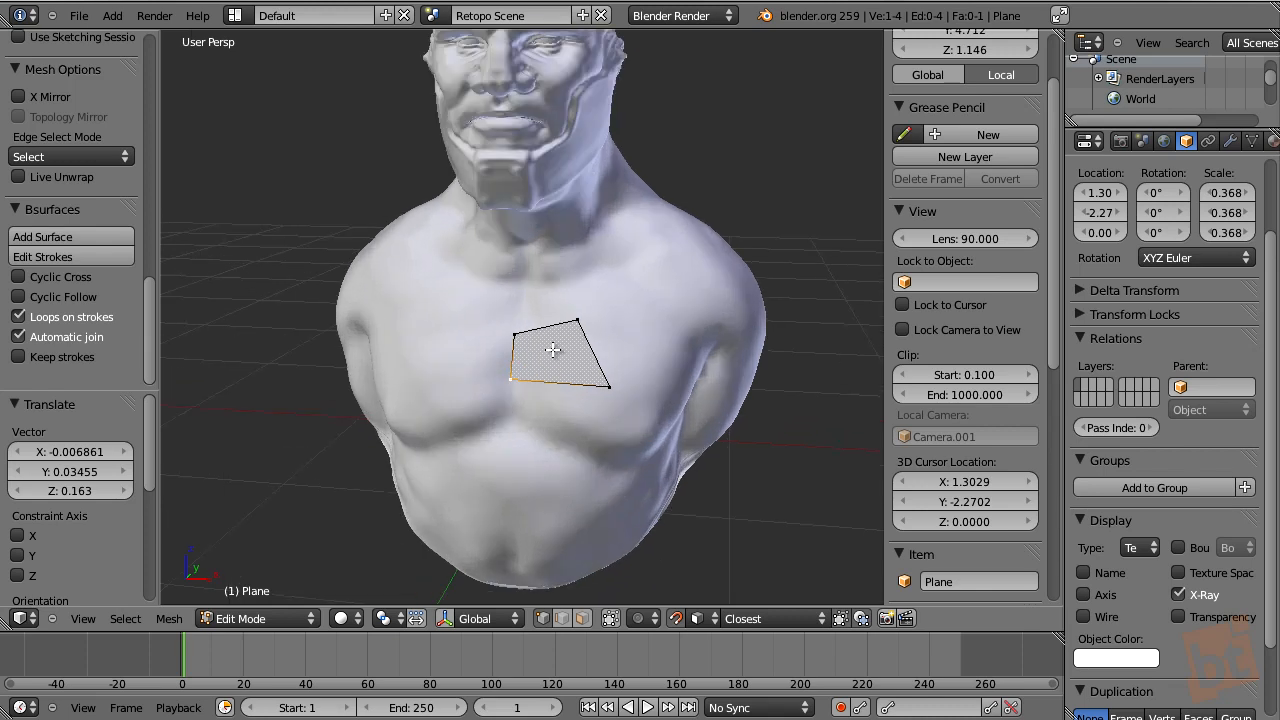
pyautogui.rightClick(608, 292)
pyautogui.keyDown('shift'); pyautogui.rightClick(649, 415); pyautogui.keyUp('shift')
pyautogui.moveTo(725, 462); pyautogui.dragTo(660, 466, button='middle')
pyautogui.rightClick(490, 320)
pyautogui.keyDown('shift'); pyautogui.rightClick(596, 297); pyautogui.keyUp('shift')
pyautogui.press('e')
pyautogui.click(569, 267)
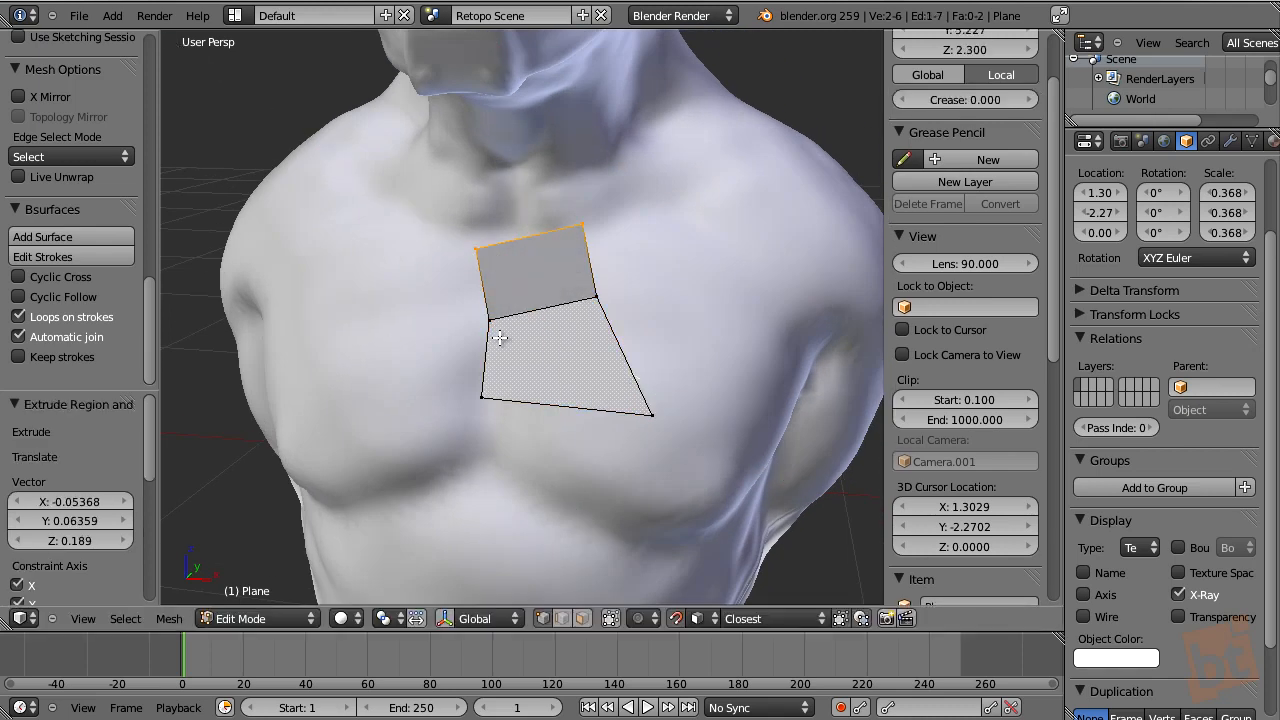
# - Reshape the two-face patch by moving its top edge and outer-side vertices into a narrow column beside the sternum
pyautogui.moveTo(497, 337); pyautogui.dragTo(514, 340, button='middle')
pyautogui.press('g')
pyautogui.click(544, 338)
pyautogui.moveTo(603, 296); pyautogui.dragTo(623, 309, button='right')
pyautogui.moveTo(609, 223); pyautogui.dragTo(577, 241, button='right')
pyautogui.rightClick(660, 418)
pyautogui.press('g')
pyautogui.click(592, 423)
pyautogui.rightClick(617, 330)
pyautogui.press('g')
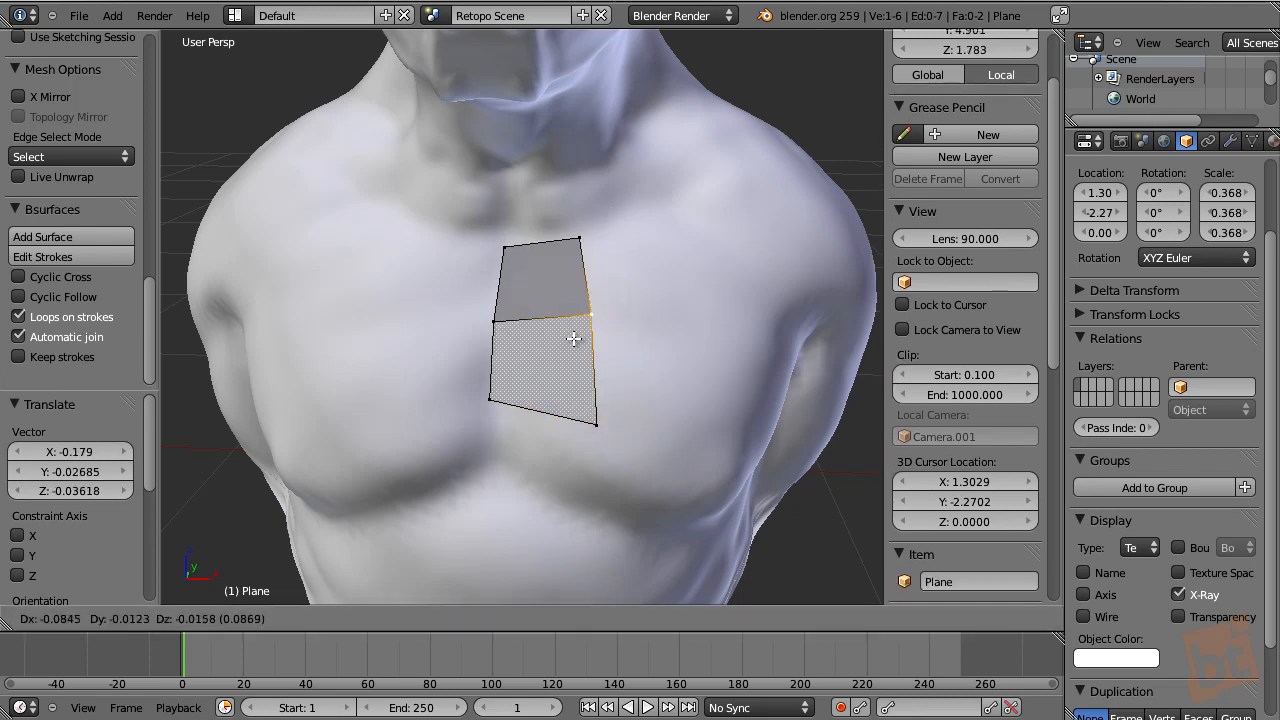
pyautogui.click(573, 338)
# - Extrude the patch's outer edge across the chest to the shoulder, rotate it about -43° and shift it onto the surface
pyautogui.keyDown('shift'); pyautogui.rightClick(580, 238); pyautogui.keyUp('shift')
pyautogui.keyDown('shift'); pyautogui.rightClick(597, 425); pyautogui.keyUp('shift')
pyautogui.moveTo(591, 434)
pyautogui.mouseDown(button='middle')
pyautogui.moveTo(646, 423)
pyautogui.moveTo(590, 449)
pyautogui.mouseUp(button='middle')
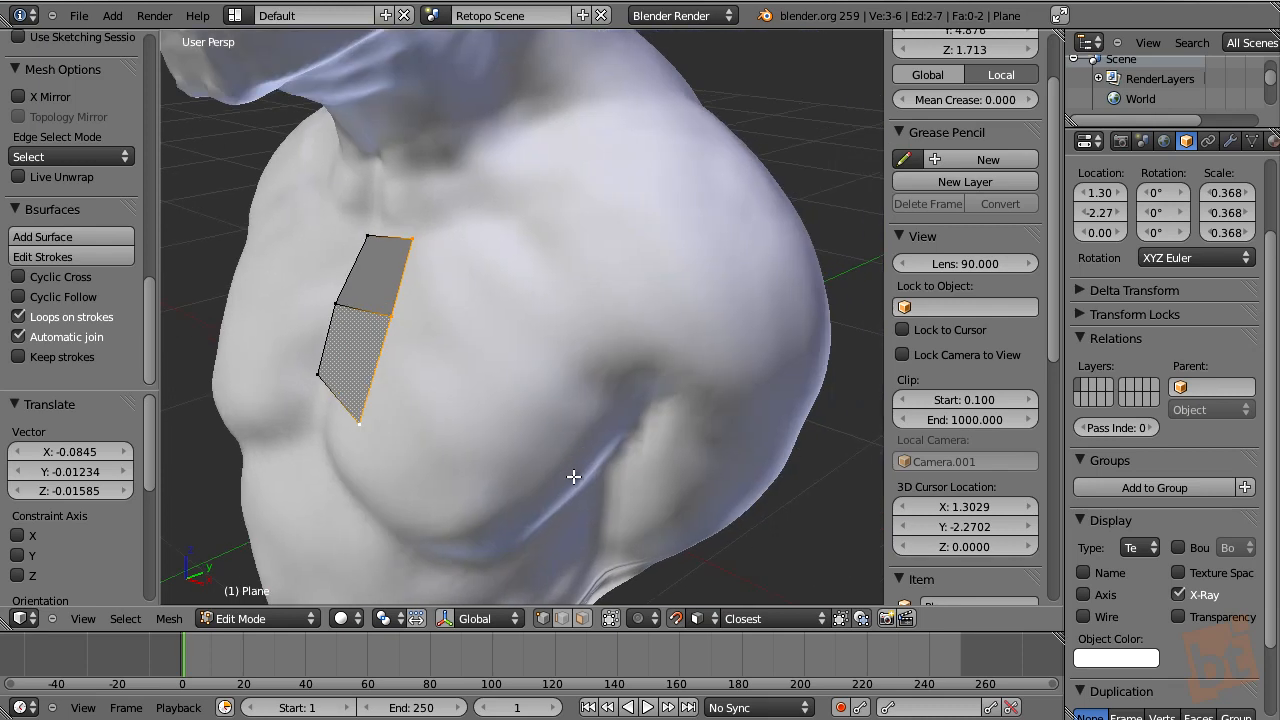
pyautogui.press('e')
pyautogui.click(848, 400)
pyautogui.press('r')
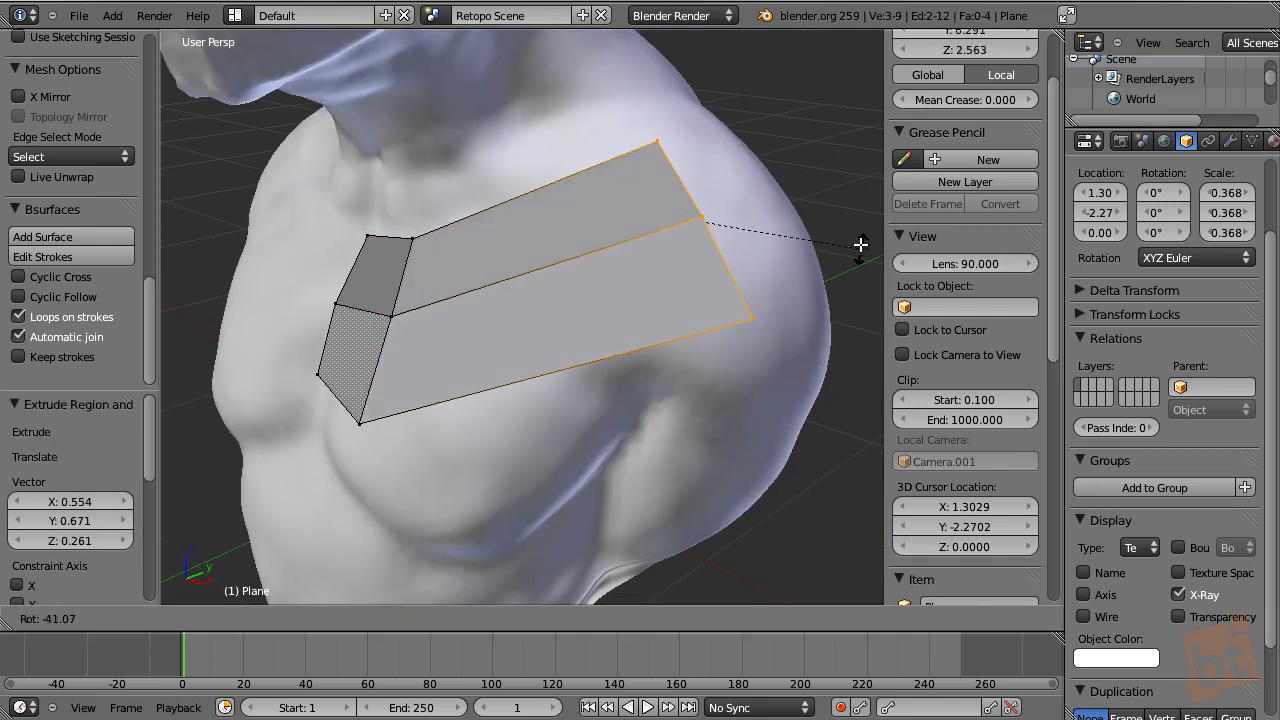
pyautogui.click(862, 250)
pyautogui.moveTo(726, 366); pyautogui.dragTo(654, 394, button='middle')
pyautogui.press('g')
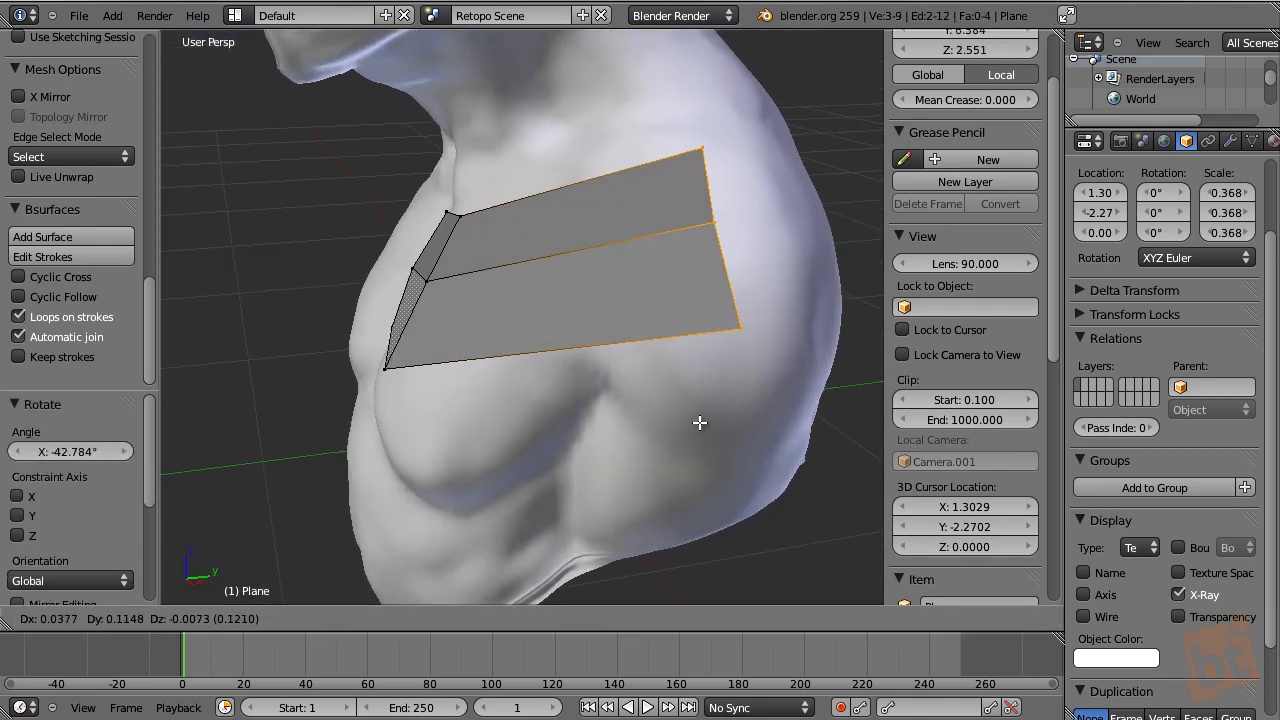
pyautogui.click(682, 443)
# - Cut three evenly spaced edge loops across the extruded strip and nudge them to snap onto the bust
pyautogui.moveTo(521, 510); pyautogui.dragTo(593, 341, button='middle')
pyautogui.moveTo(595, 255); pyautogui.dragTo(600, 187, button='middle')
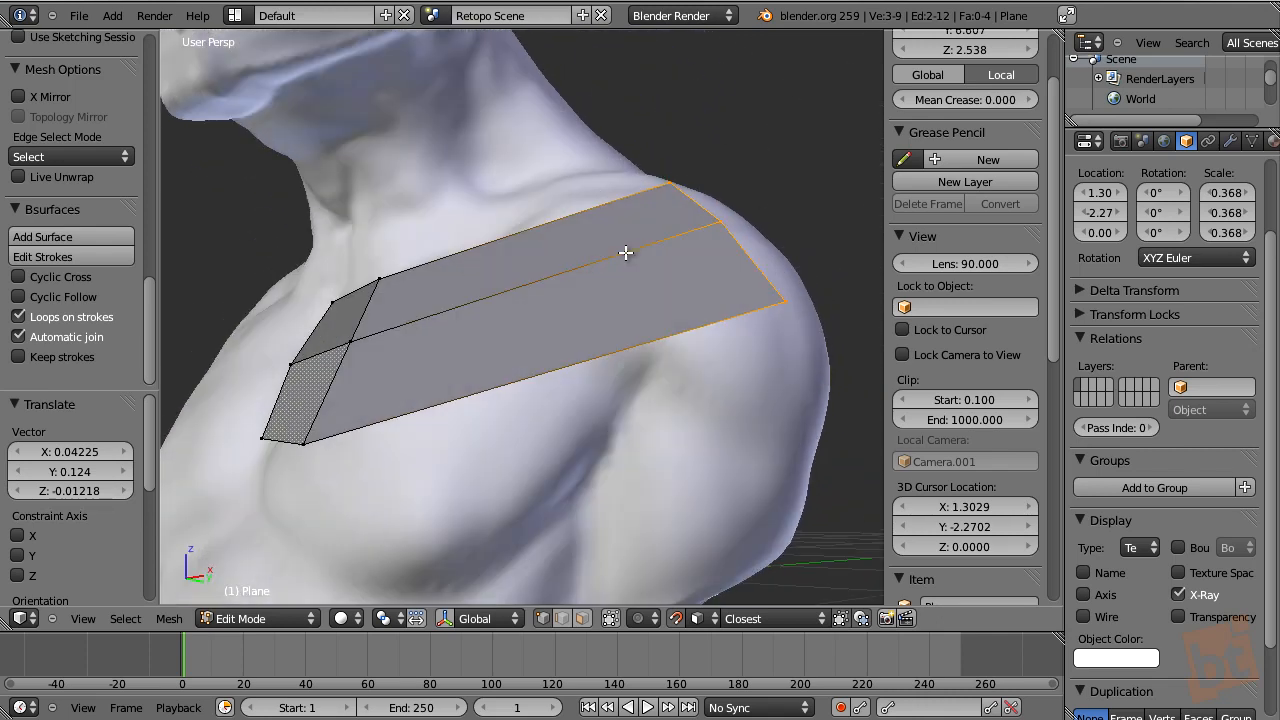
pyautogui.moveTo(607, 346); pyautogui.dragTo(613, 393, button='middle')
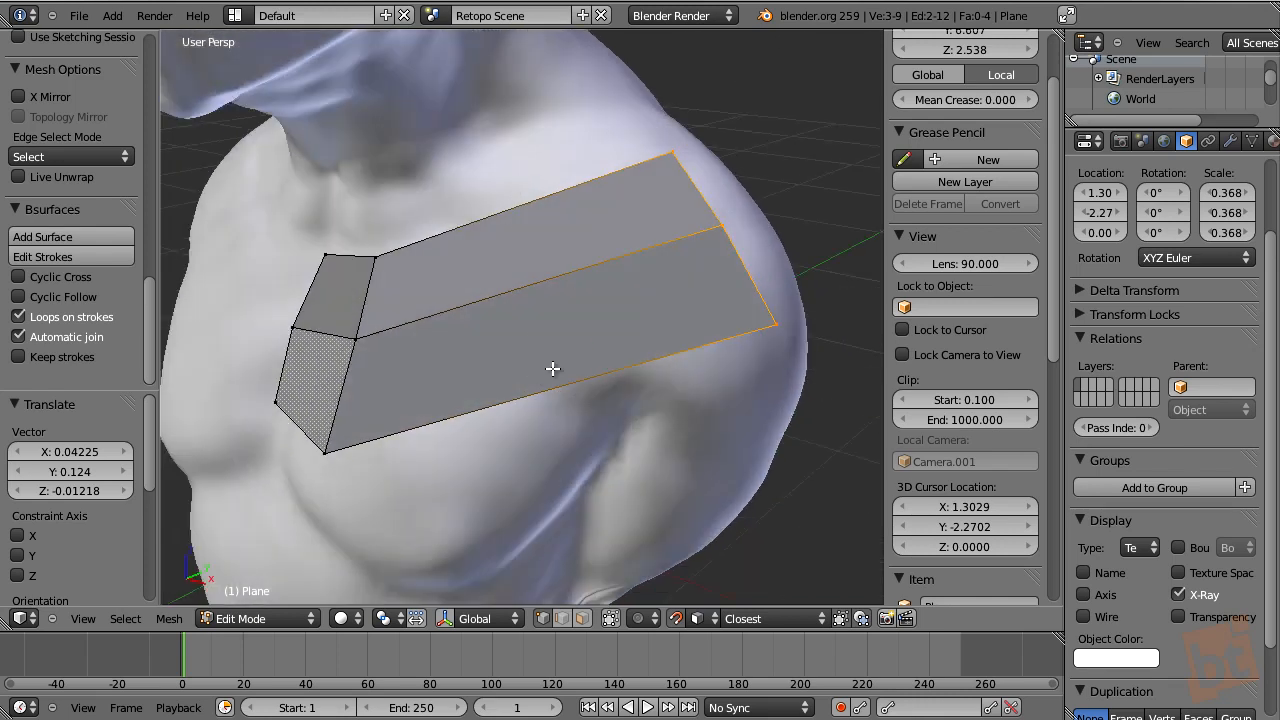
pyautogui.moveTo(635, 332); pyautogui.dragTo(646, 357, button='middle')
pyautogui.press('a')
pyautogui.hotkey('ctrl', 'r')
pyautogui.scroll(2, 539, 286)
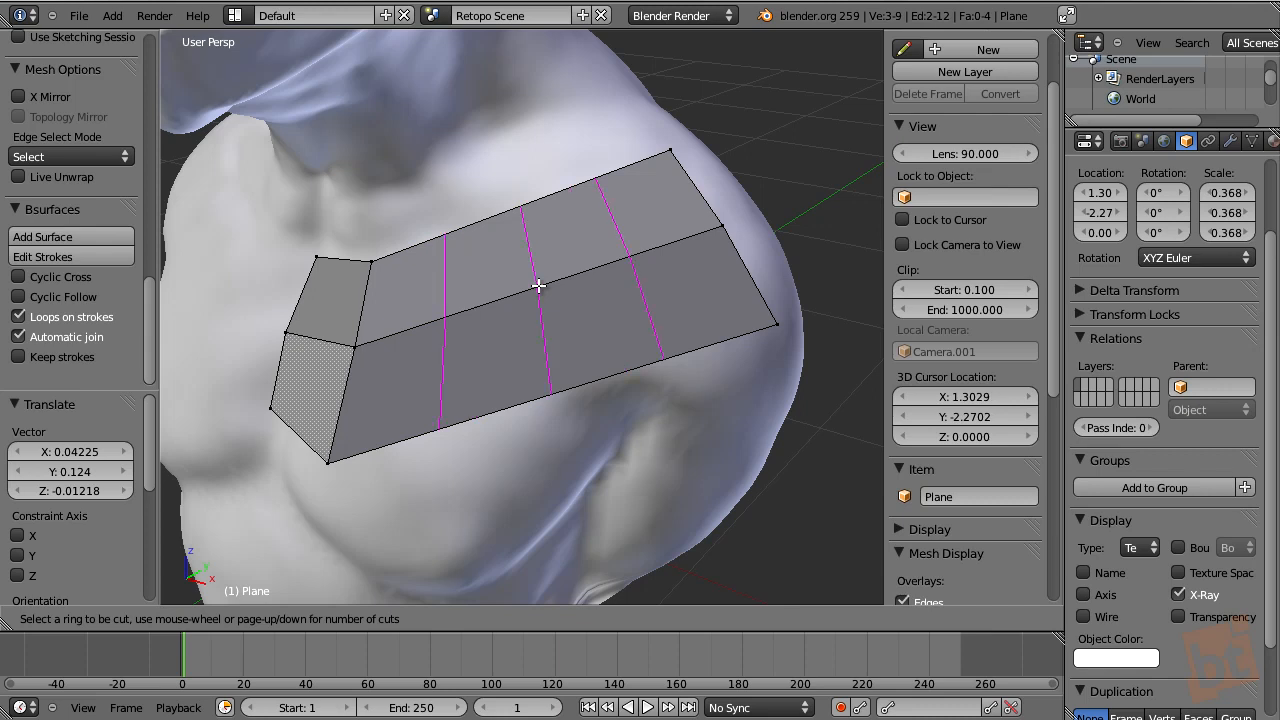
pyautogui.click(539, 286)
pyautogui.rightClick(539, 286)
pyautogui.moveTo(711, 425)
pyautogui.mouseDown(button='middle')
pyautogui.moveTo(677, 363)
pyautogui.moveTo(645, 240)
pyautogui.moveTo(705, 418)
pyautogui.mouseUp(button='middle')
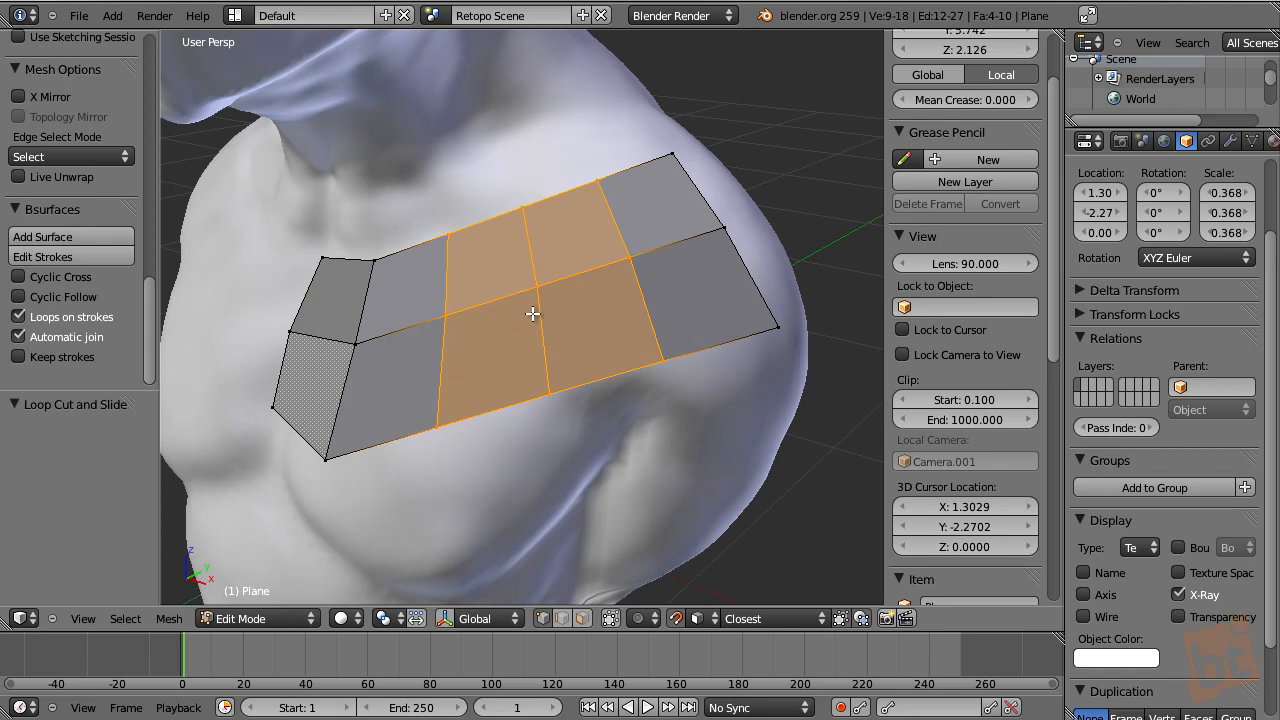
pyautogui.moveTo(541, 373); pyautogui.dragTo(543, 361, button='middle')
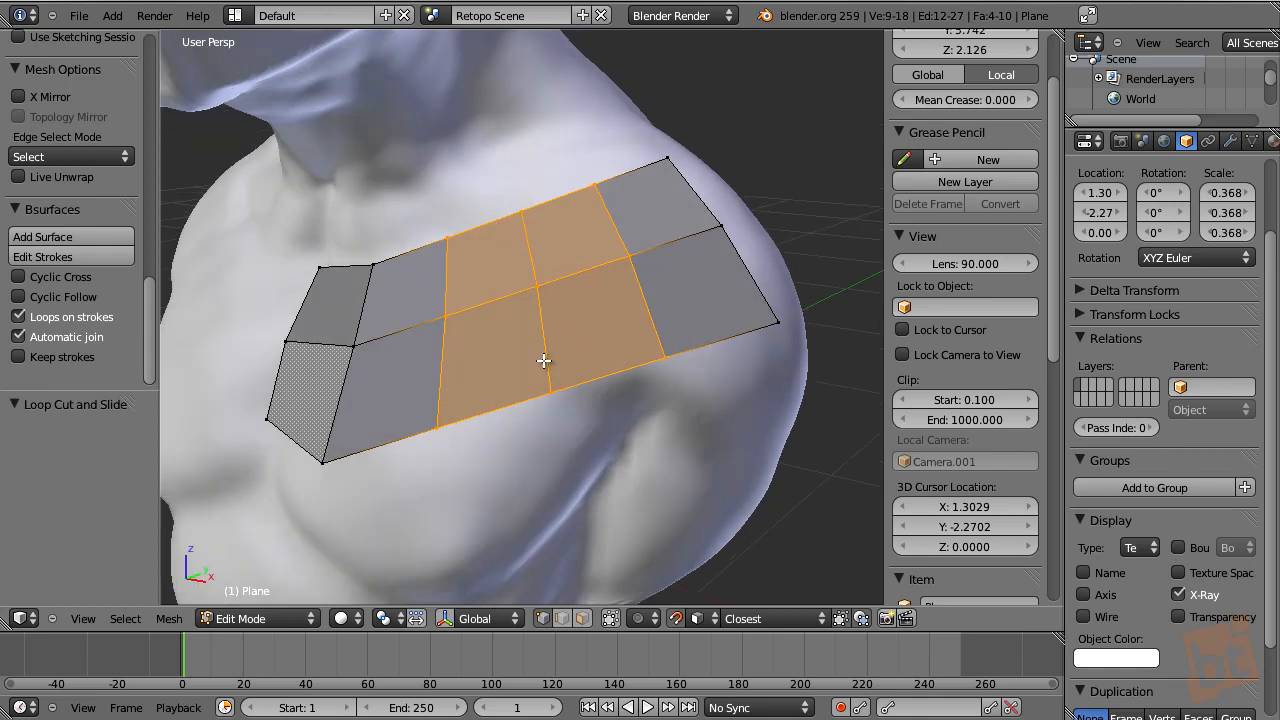
pyautogui.press('g')
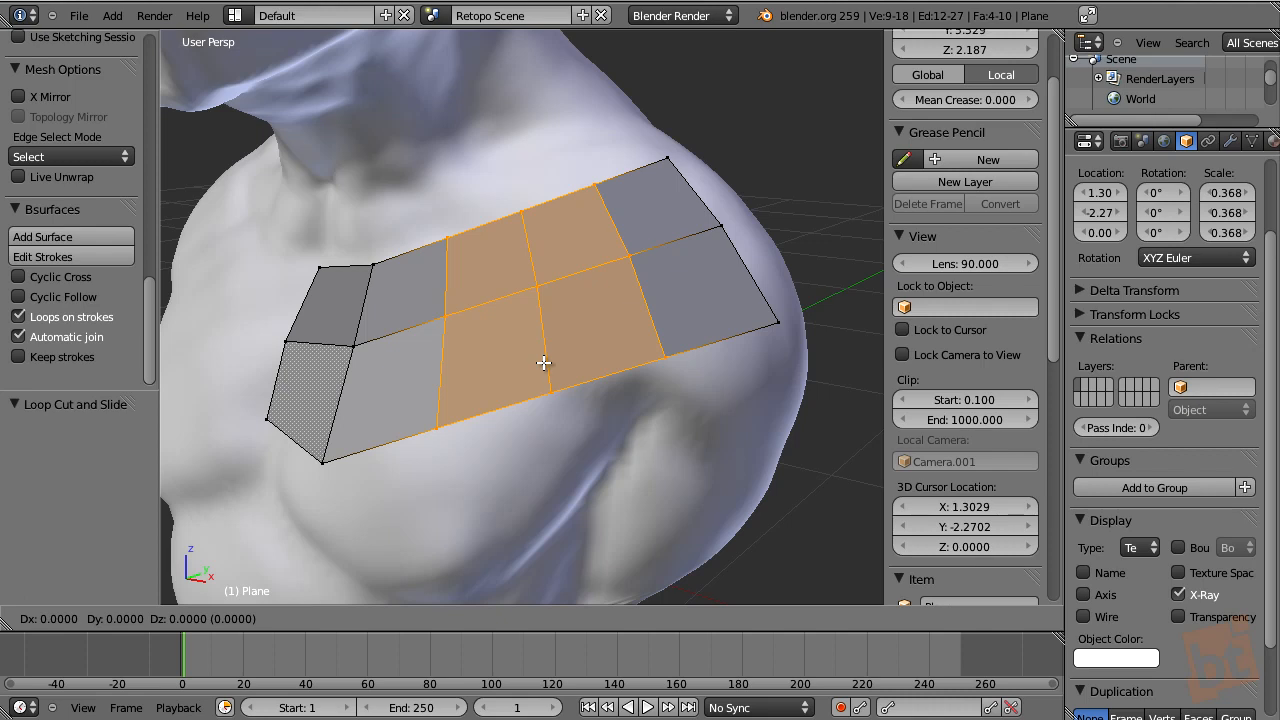
pyautogui.click(578, 393)
# - Delete all vertices of the extruded shoulder strip, keeping only the original two-face patch
pyautogui.moveTo(661, 446); pyautogui.dragTo(674, 211, button='middle')
pyautogui.keyDown('shift'); pyautogui.rightClick(750, 240); pyautogui.keyUp('shift')
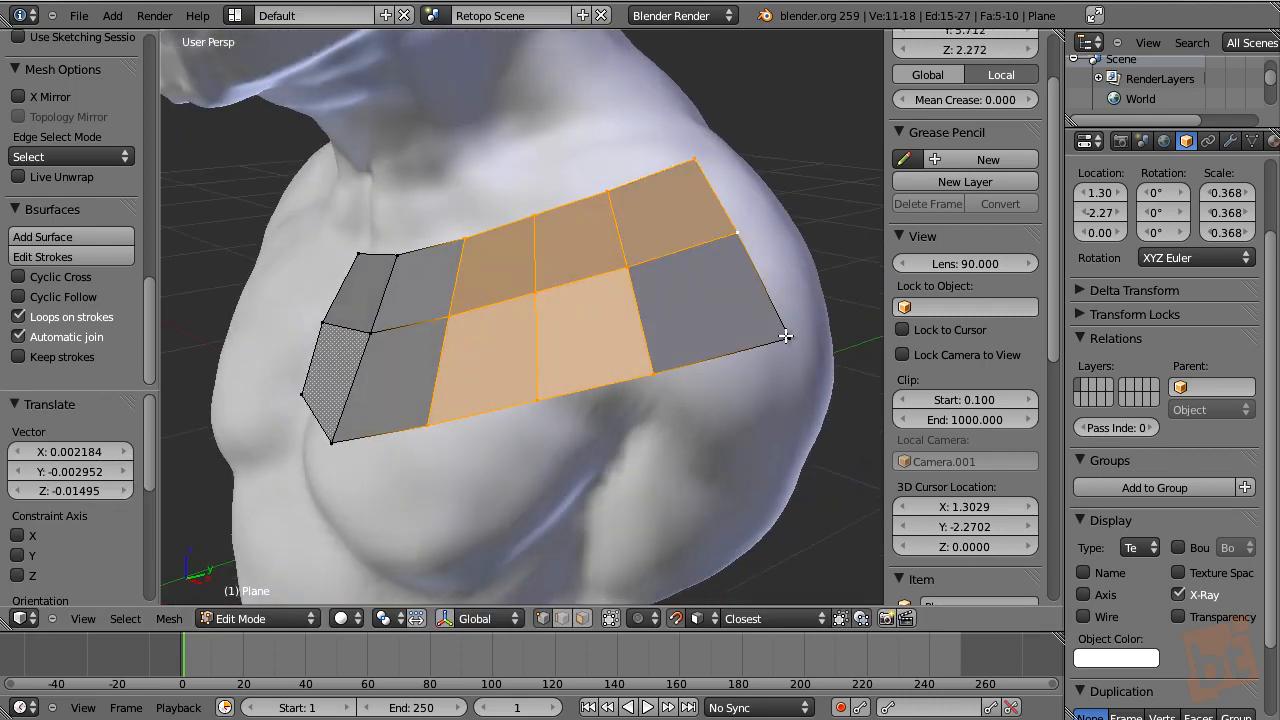
pyautogui.keyDown('shift'); pyautogui.rightClick(786, 332); pyautogui.keyUp('shift')
pyautogui.moveTo(657, 337); pyautogui.dragTo(701, 337, button='middle')
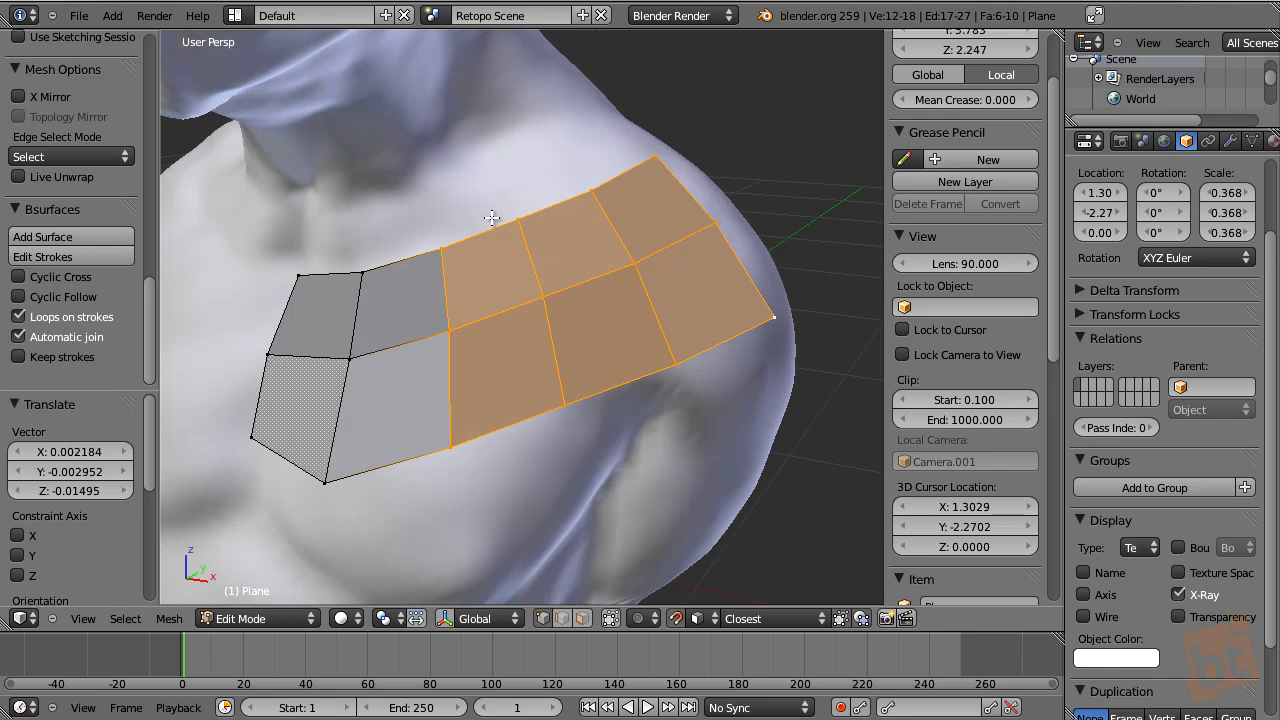
pyautogui.press('x')
pyautogui.click(648, 302)
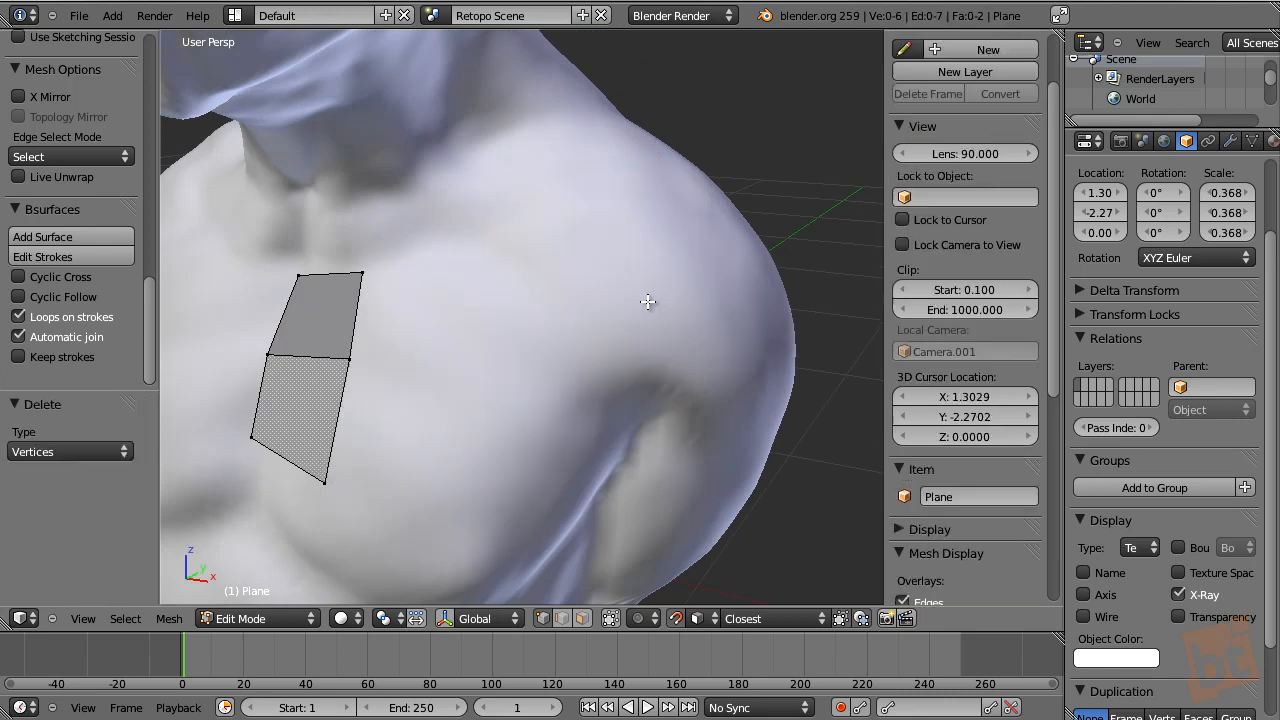
# - Extrude the patch's three outer-edge vertices across to the shoulder, then rotate and move the new edge into place
pyautogui.rightClick(372, 280)
pyautogui.keyDown('shift'); pyautogui.rightClick(370, 340); pyautogui.keyUp('shift')
pyautogui.keyDown('shift'); pyautogui.rightClick(355, 450); pyautogui.keyUp('shift')
pyautogui.moveTo(620, 420); pyautogui.dragTo(513, 449, button='middle')
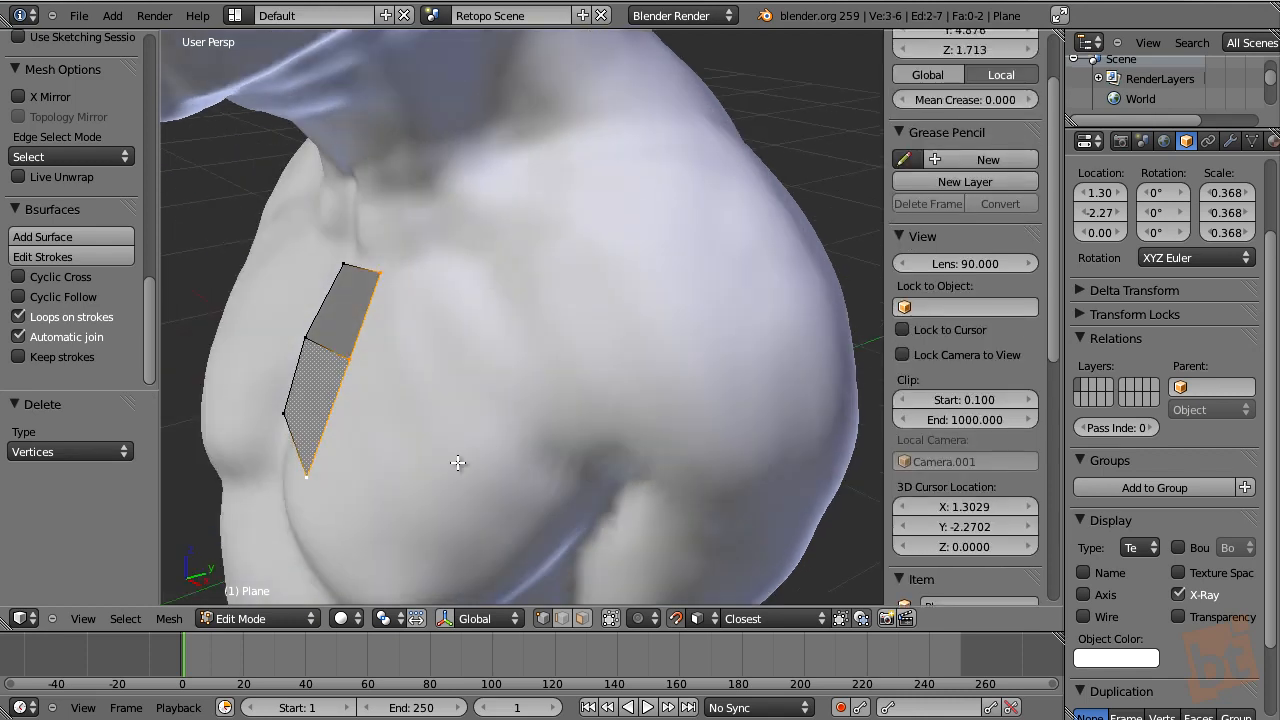
pyautogui.press('e')
pyautogui.click(815, 412)
pyautogui.press('r')
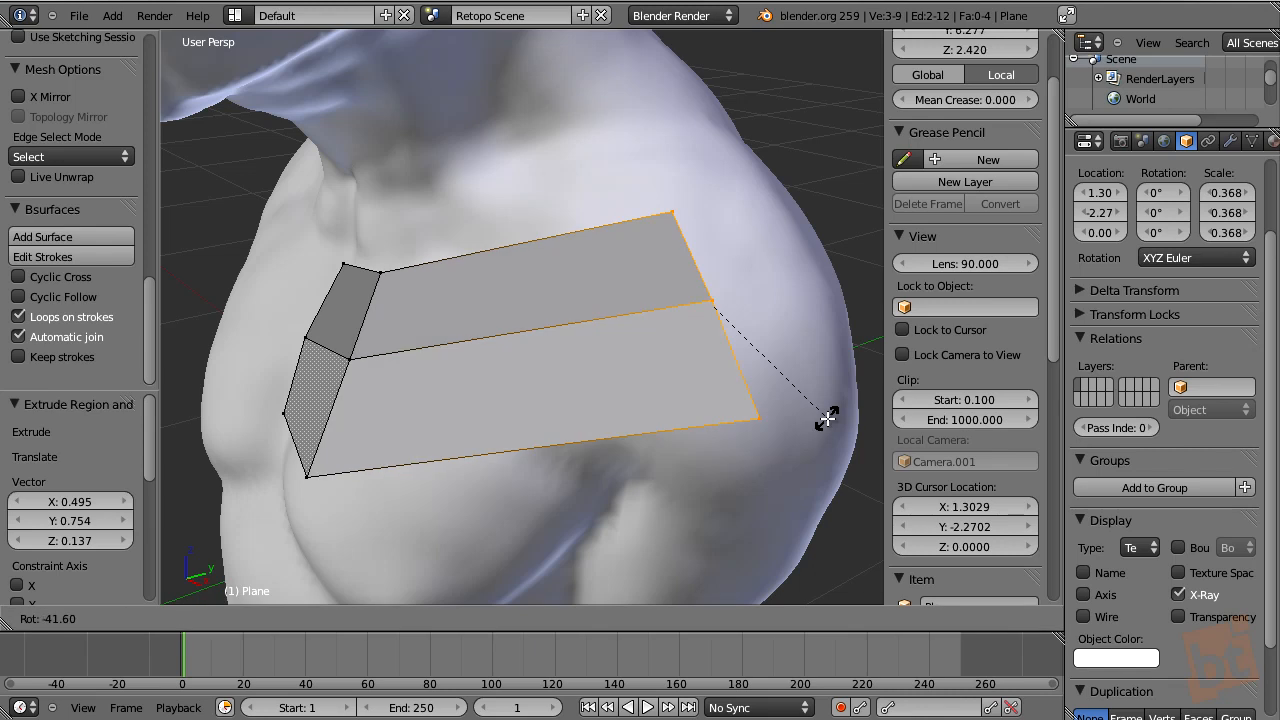
pyautogui.click(826, 418)
pyautogui.press('g')
pyautogui.click(811, 420)
# - Cut four evenly spaced edge loops across the shoulder strip
pyautogui.hotkey('ctrl', 'r')
pyautogui.scroll(3, 562, 347)
pyautogui.click(555, 335)
pyautogui.rightClick(555, 335)
pyautogui.moveTo(555, 335); pyautogui.dragTo(623, 354, button='middle')
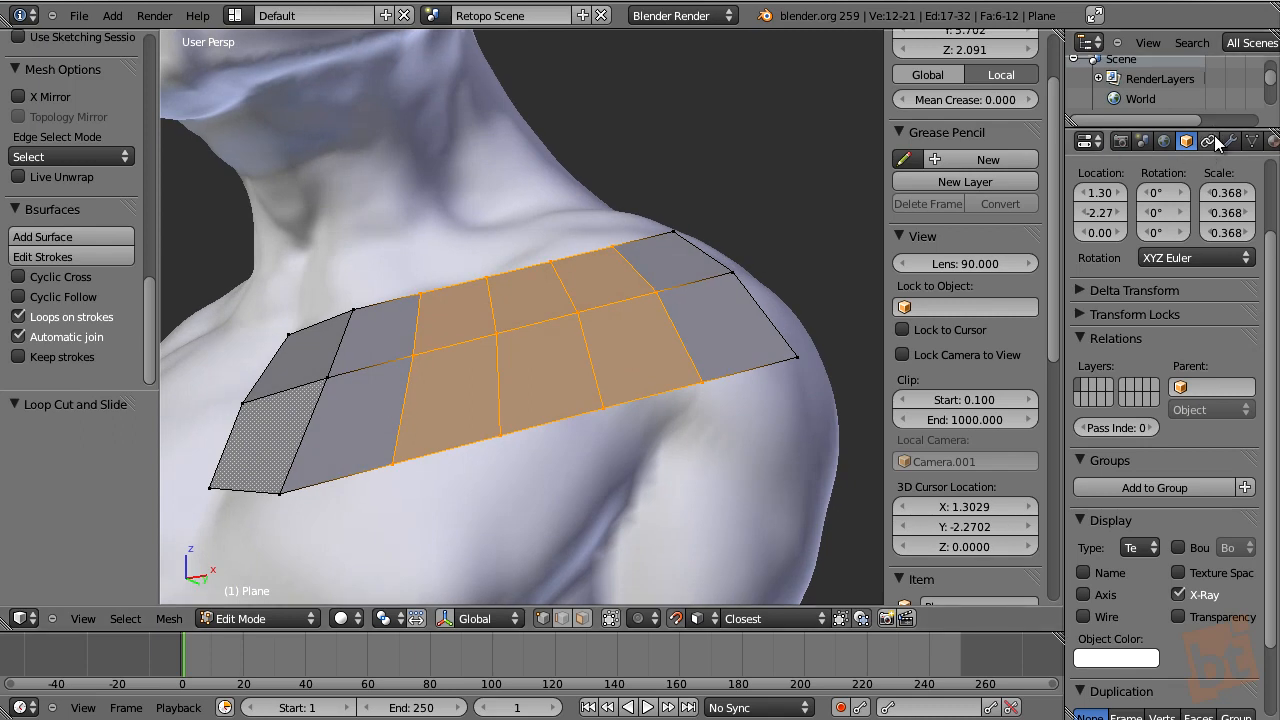
# - Add a Shrinkwrap modifier to the plane with bust as its target
pyautogui.scroll(-2, 1218, 143)
pyautogui.click(1173, 144)
pyautogui.click(1171, 232)
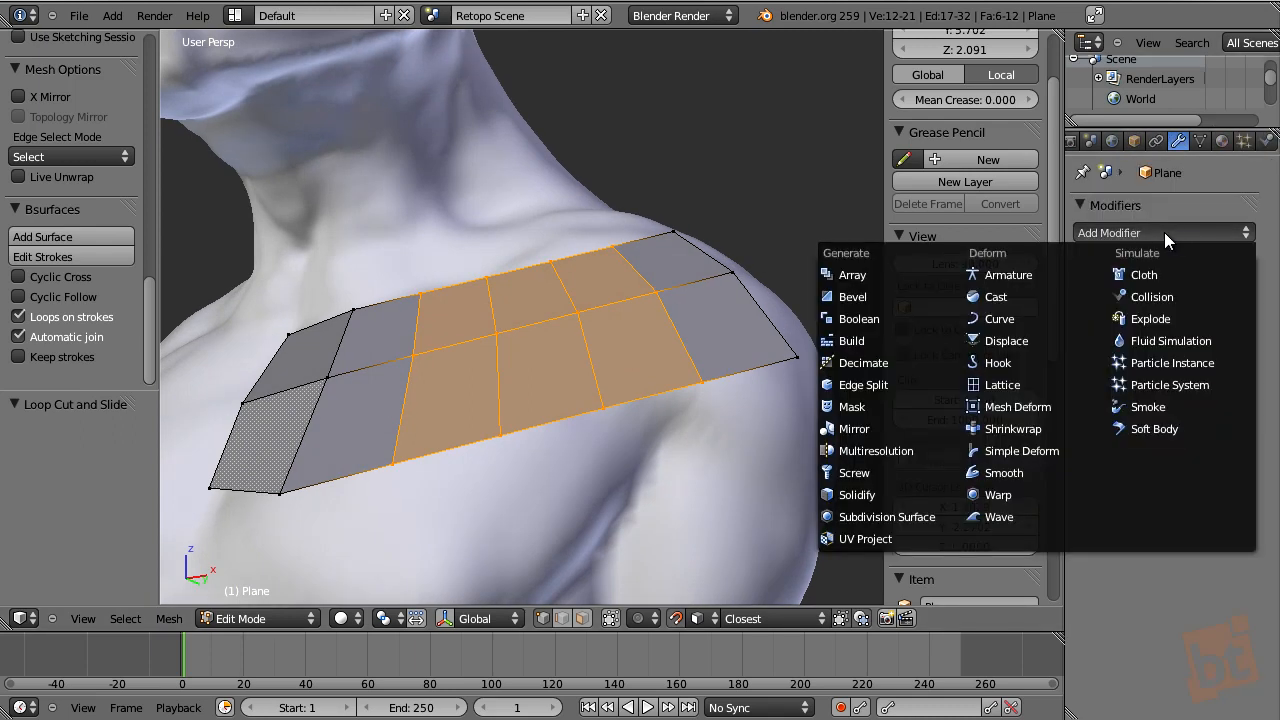
pyautogui.click(1002, 430)
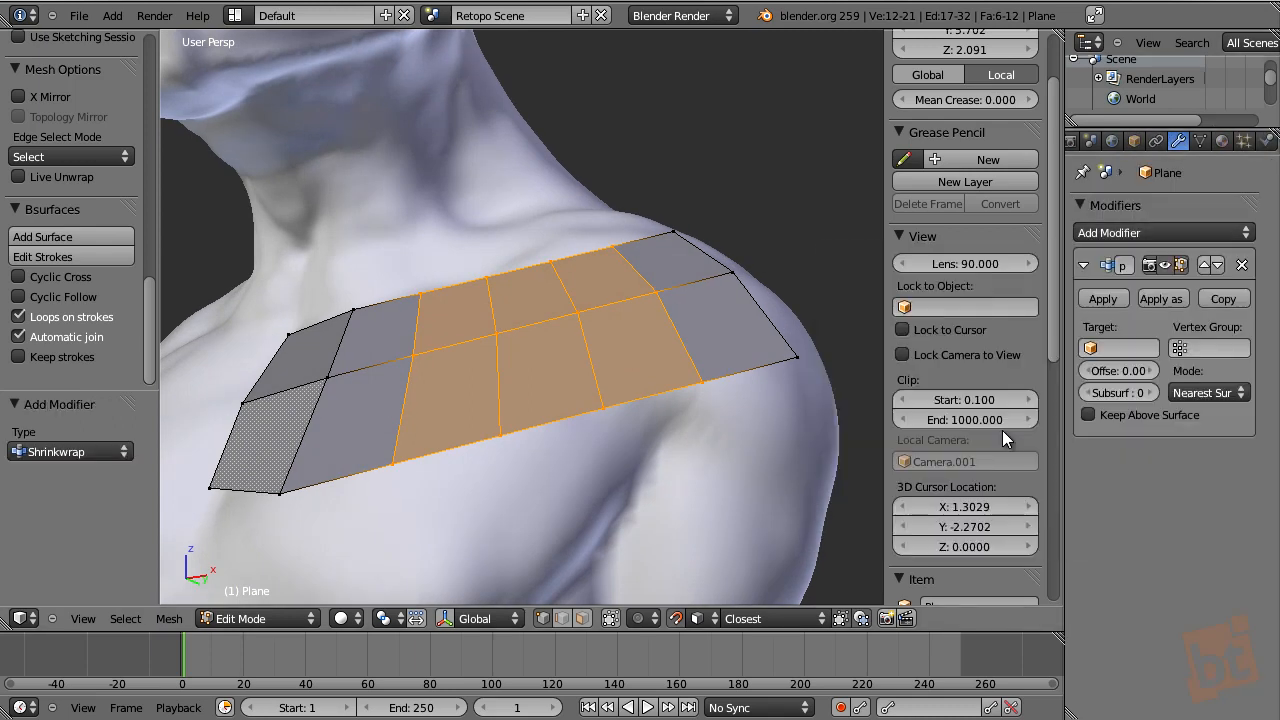
pyautogui.click(1114, 347)
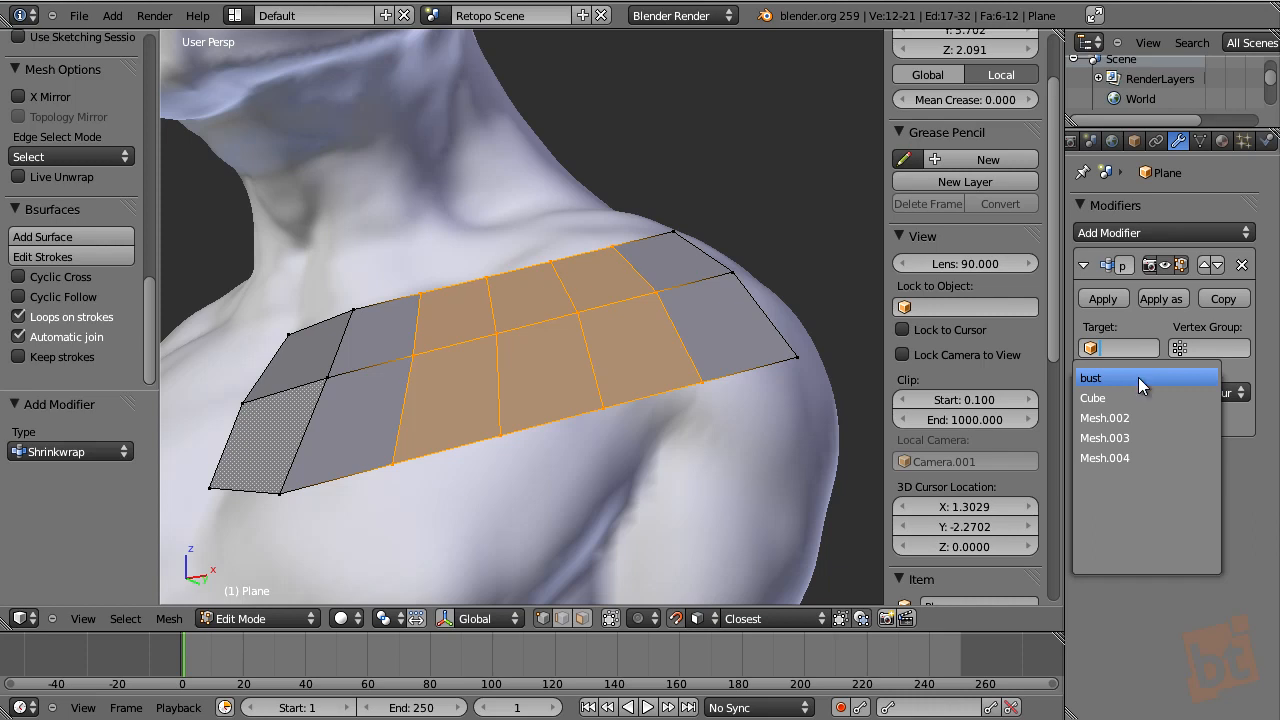
pyautogui.click(1136, 377)
# - Inspect the shrinkwrapped strip from several angles and apply the Shrinkwrap modifier to the editing cage
pyautogui.moveTo(766, 363); pyautogui.dragTo(745, 270, button='middle')
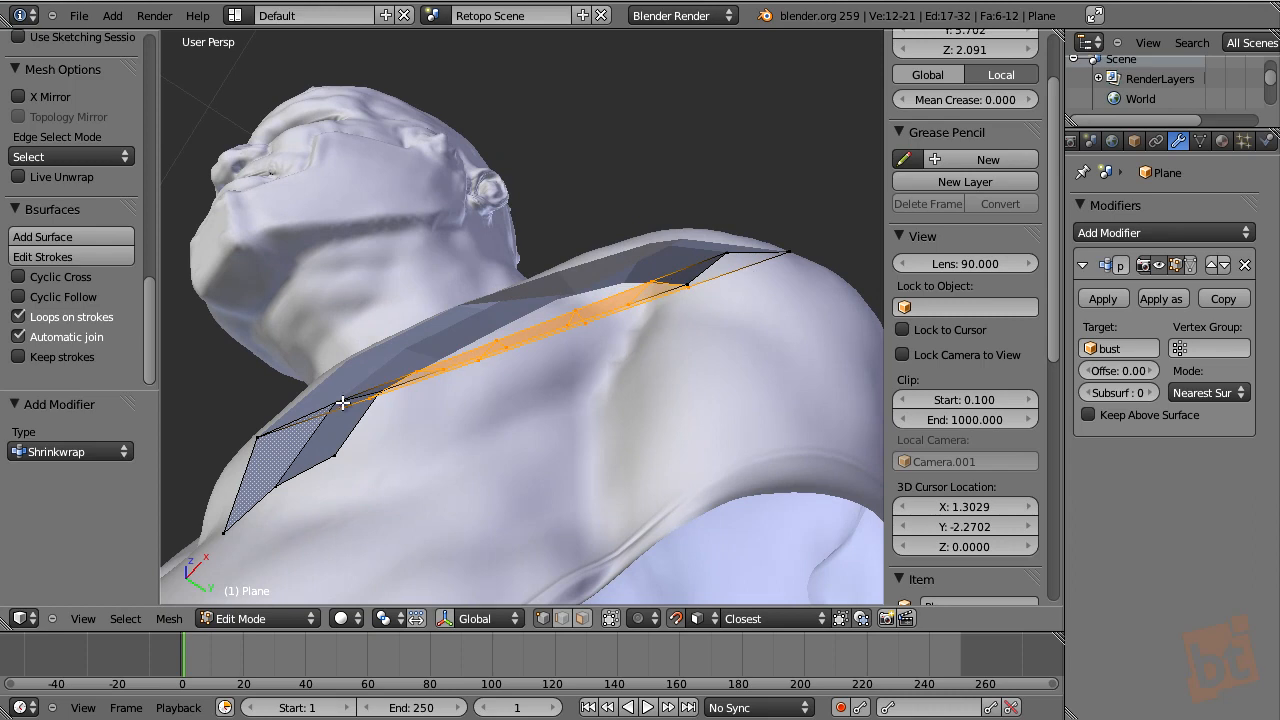
pyautogui.moveTo(616, 268); pyautogui.dragTo(657, 335, button='middle')
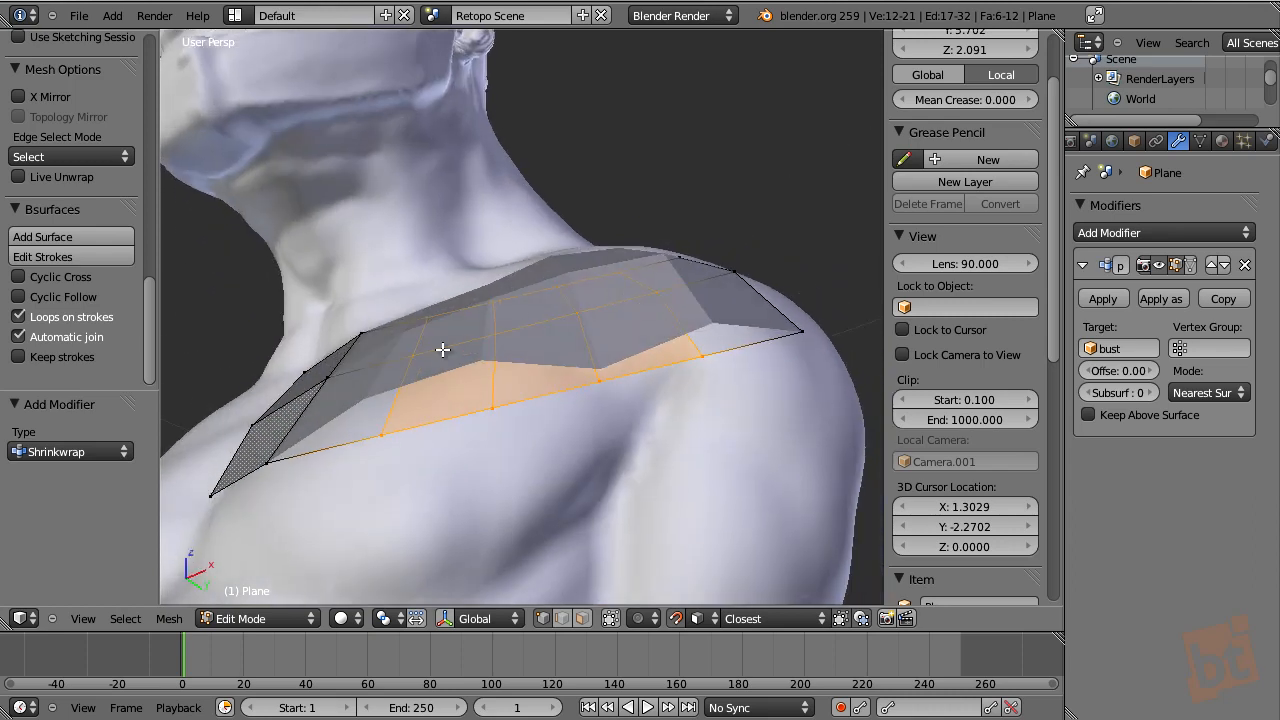
pyautogui.moveTo(596, 288); pyautogui.dragTo(626, 376, button='middle')
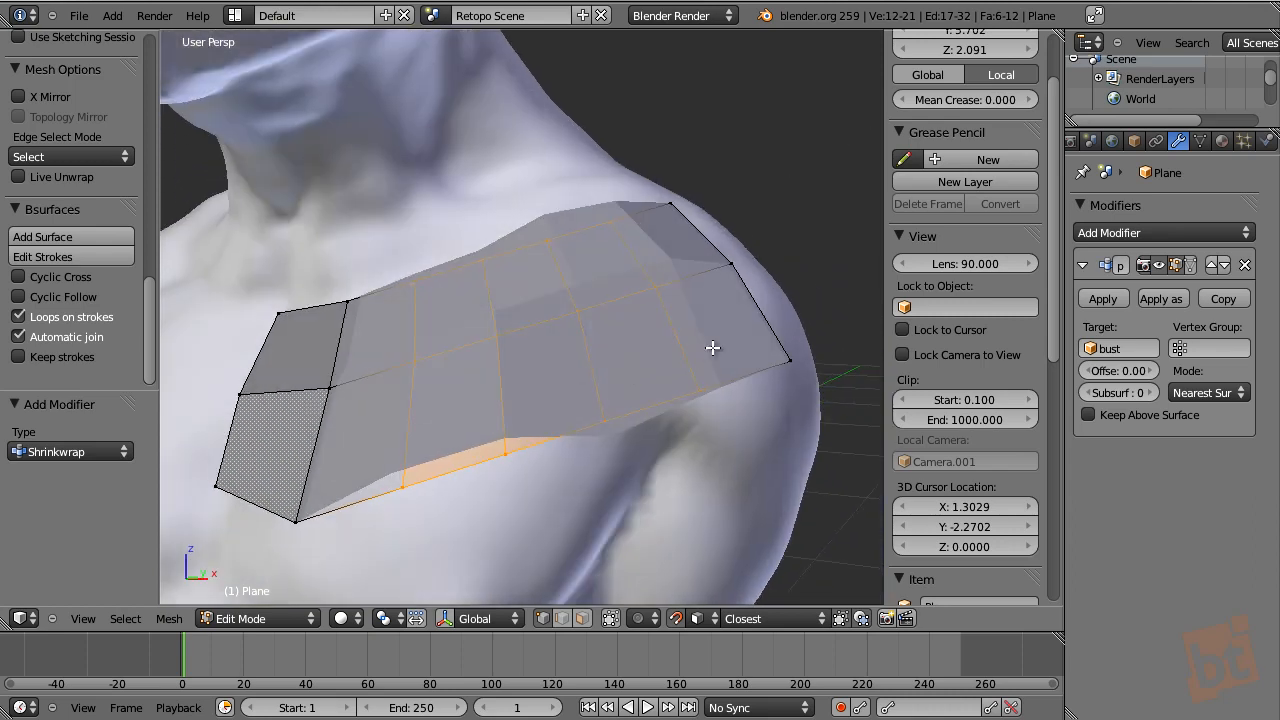
pyautogui.click(1190, 264)
pyautogui.moveTo(736, 402); pyautogui.dragTo(698, 401, button='middle')
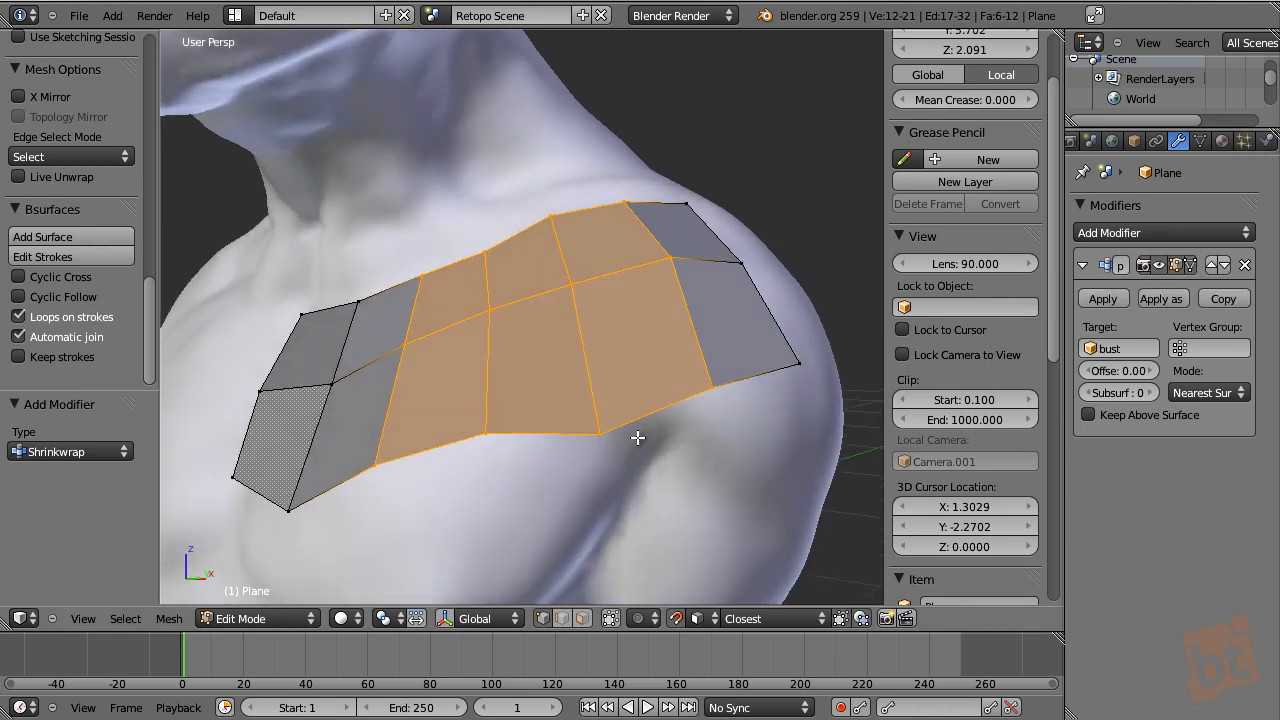
# - Move the vertices along the strip's lower edge upward to even out the faces over the chest
pyautogui.rightClick(600, 432)
pyautogui.press('g')
pyautogui.click(482, 413)
pyautogui.press('g')
pyautogui.click(482, 388)
pyautogui.moveTo(482, 388); pyautogui.dragTo(590, 440, button='middle')
pyautogui.rightClick(372, 484)
pyautogui.press('g')
pyautogui.click(405, 460)
pyautogui.rightClick(284, 521)
pyautogui.press('g')
pyautogui.click(300, 478)
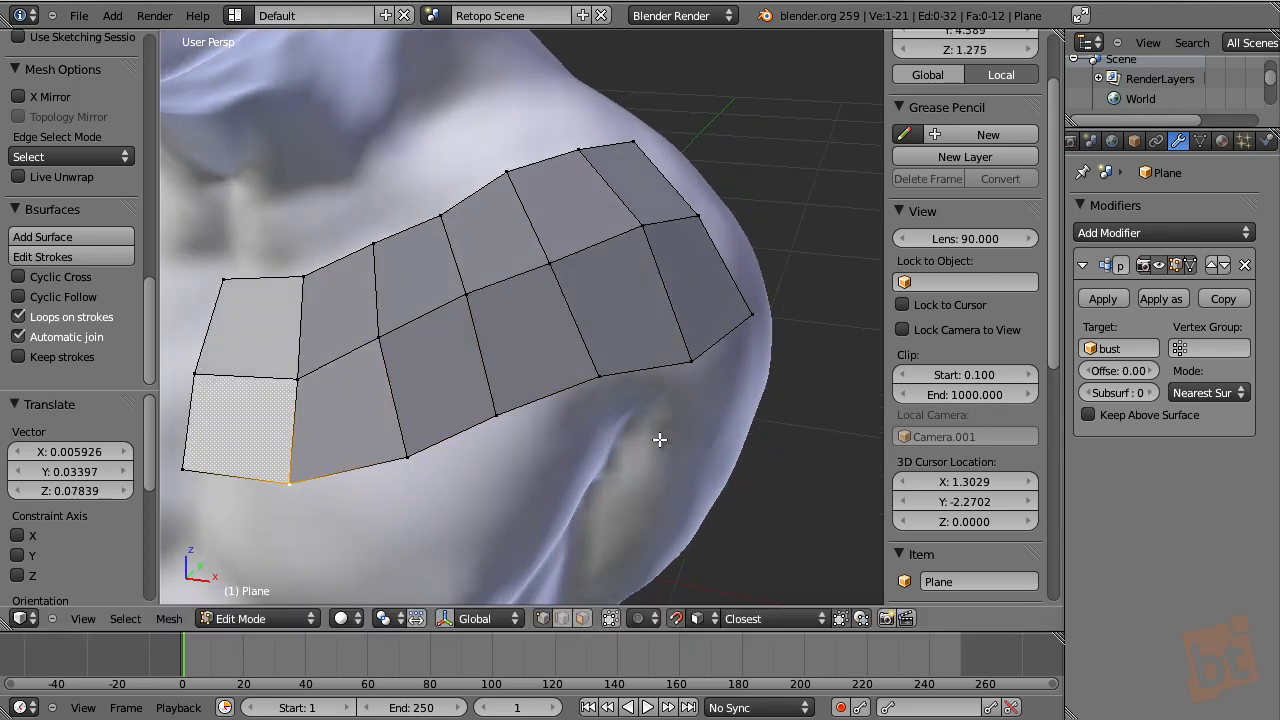
# - Delete the nine vertices of the three outermost columns at the shoulder end of the strip
pyautogui.moveTo(660, 440); pyautogui.dragTo(686, 306, button='middle')
pyautogui.rightClick(688, 156)
pyautogui.keyDown('shift'); pyautogui.rightClick(748, 241); pyautogui.keyUp('shift')
pyautogui.keyDown('shift'); pyautogui.rightClick(800, 350); pyautogui.keyUp('shift')
pyautogui.keyDown('shift'); pyautogui.rightClick(719, 400); pyautogui.keyUp('shift')
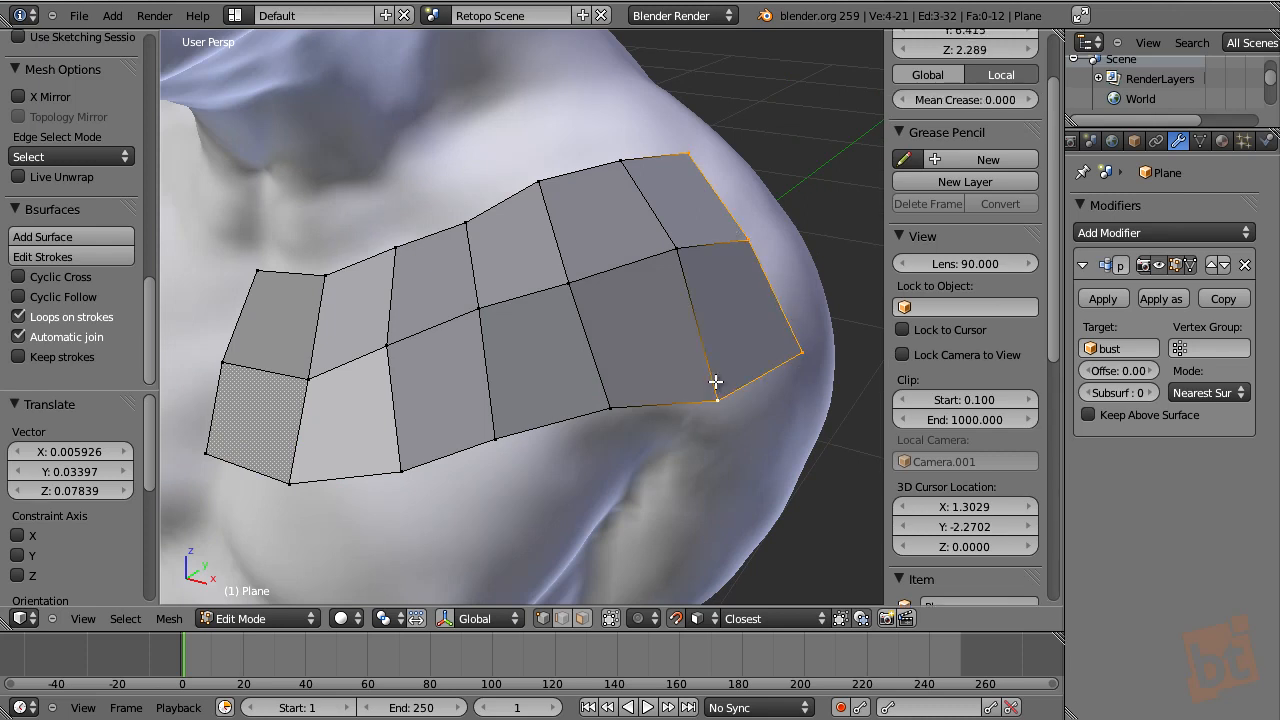
pyautogui.keyDown('shift'); pyautogui.rightClick(677, 246); pyautogui.keyUp('shift')
pyautogui.keyDown('shift'); pyautogui.rightClick(620, 160); pyautogui.keyUp('shift')
pyautogui.keyDown('shift'); pyautogui.rightClick(540, 182); pyautogui.keyUp('shift')
pyautogui.keyDown('shift'); pyautogui.rightClick(568, 284); pyautogui.keyUp('shift')
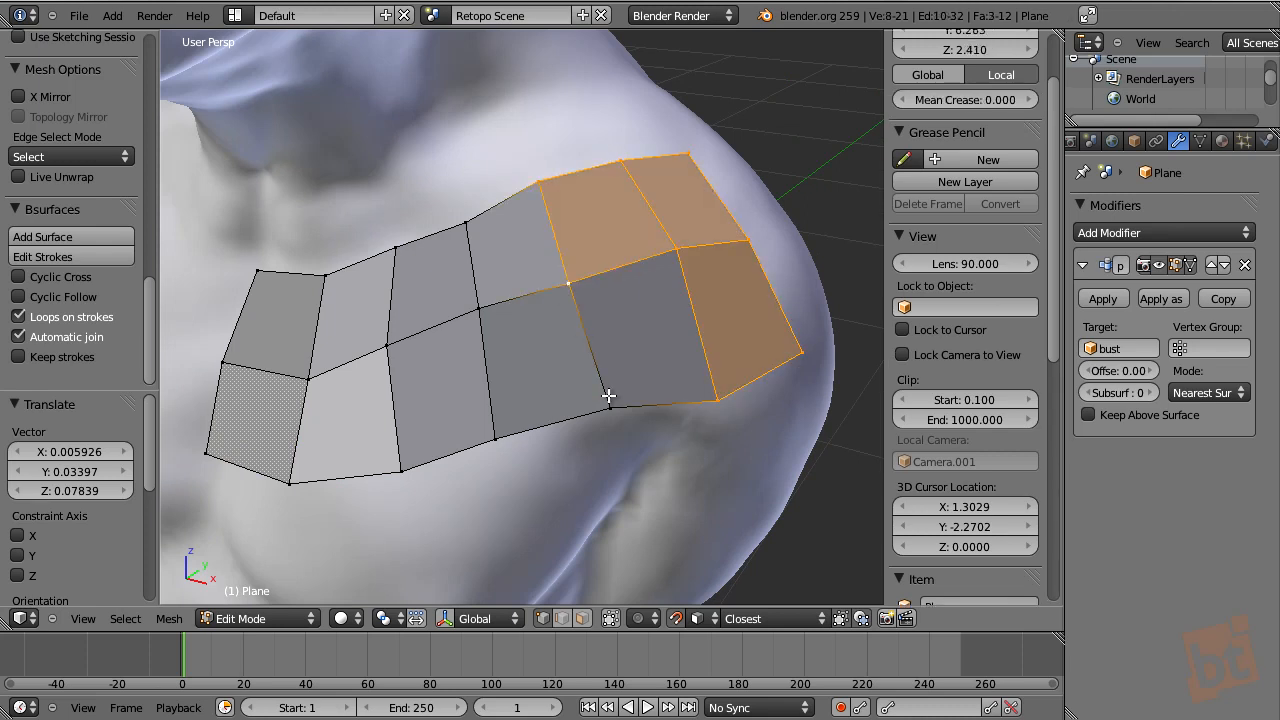
pyautogui.keyDown('shift'); pyautogui.rightClick(609, 396); pyautogui.keyUp('shift')
pyautogui.press('x')
pyautogui.click(609, 396)
# - Save the scene over the existing RetopoScene.blend file
pyautogui.moveTo(466, 237); pyautogui.dragTo(501, 249, button='middle')
pyautogui.hotkey('ctrl', 's')
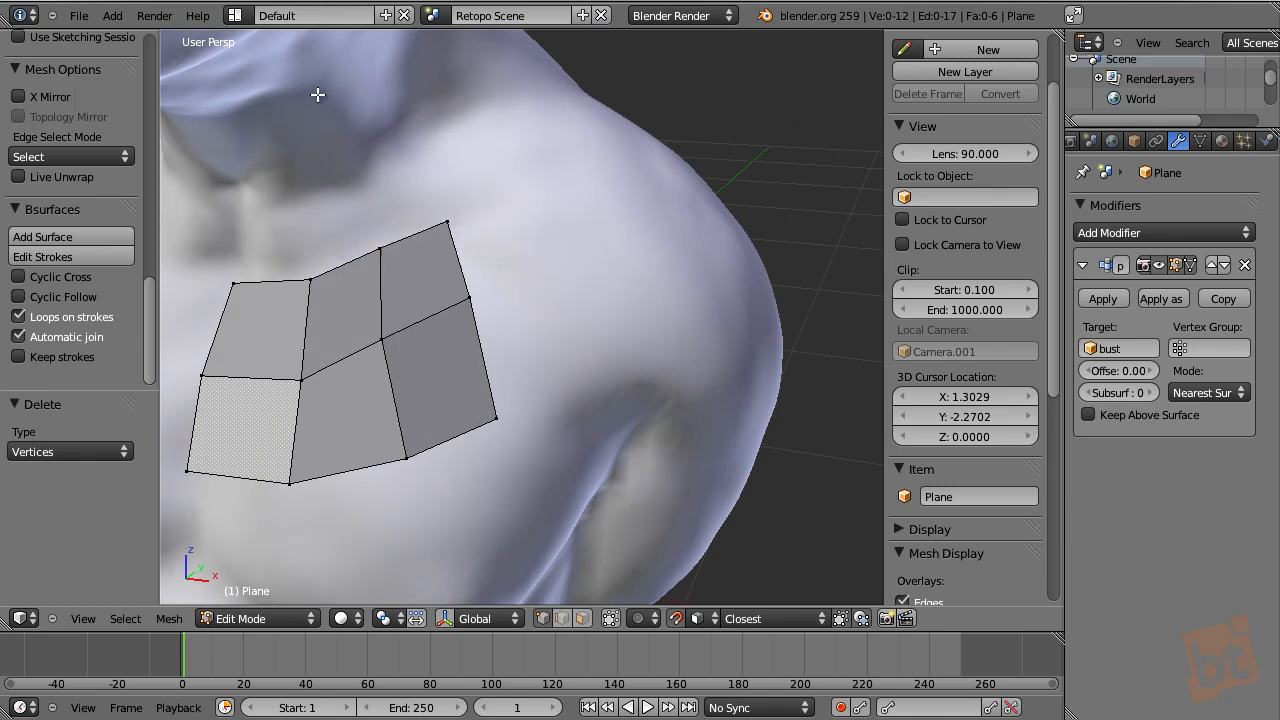
pyautogui.hotkey('ctrl', 'shift', 's')
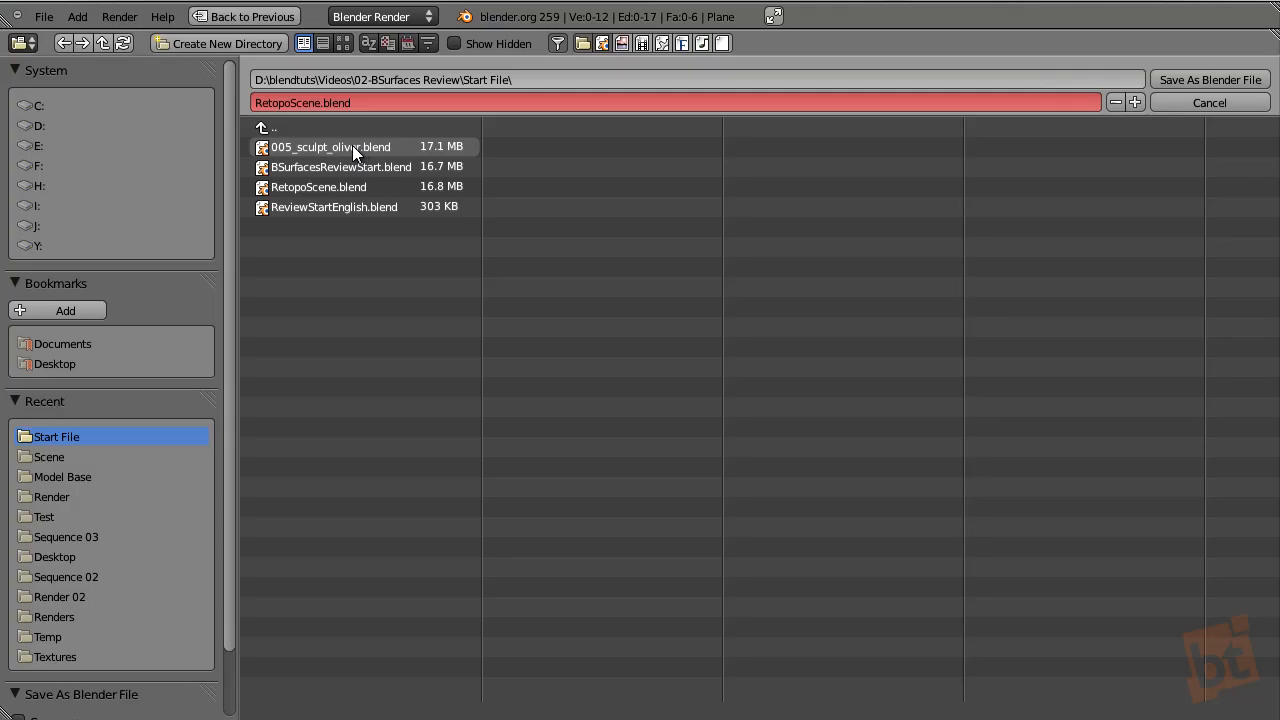
pyautogui.click(323, 187)
pyautogui.click(1214, 75)
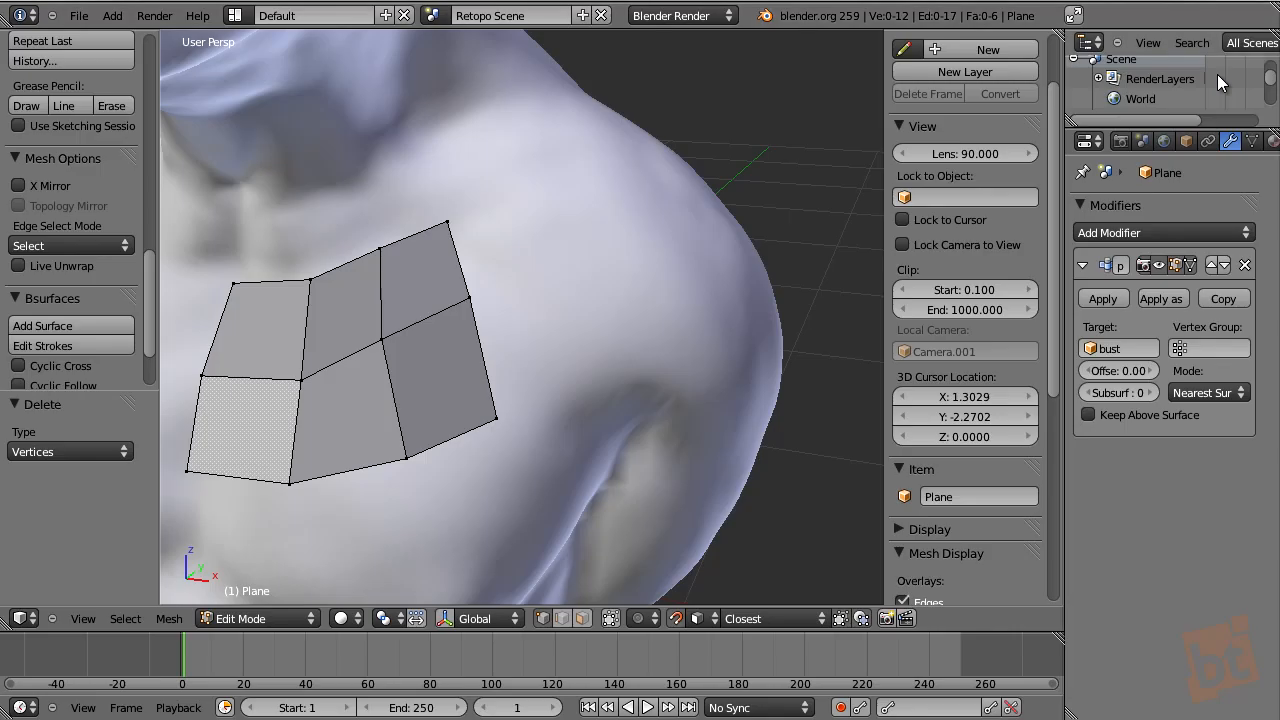
# - Select the three vertices on the strip's open shoulder edge and create Grease Pencil data with drawing set to Surface
pyautogui.moveTo(637, 317); pyautogui.dragTo(791, 218, button='middle')
pyautogui.rightClick(474, 229)
pyautogui.keyDown('shift'); pyautogui.rightClick(481, 312); pyautogui.keyUp('shift')
pyautogui.keyDown('shift'); pyautogui.rightClick(486, 443); pyautogui.keyUp('shift')
pyautogui.scroll(3, 997, 190)
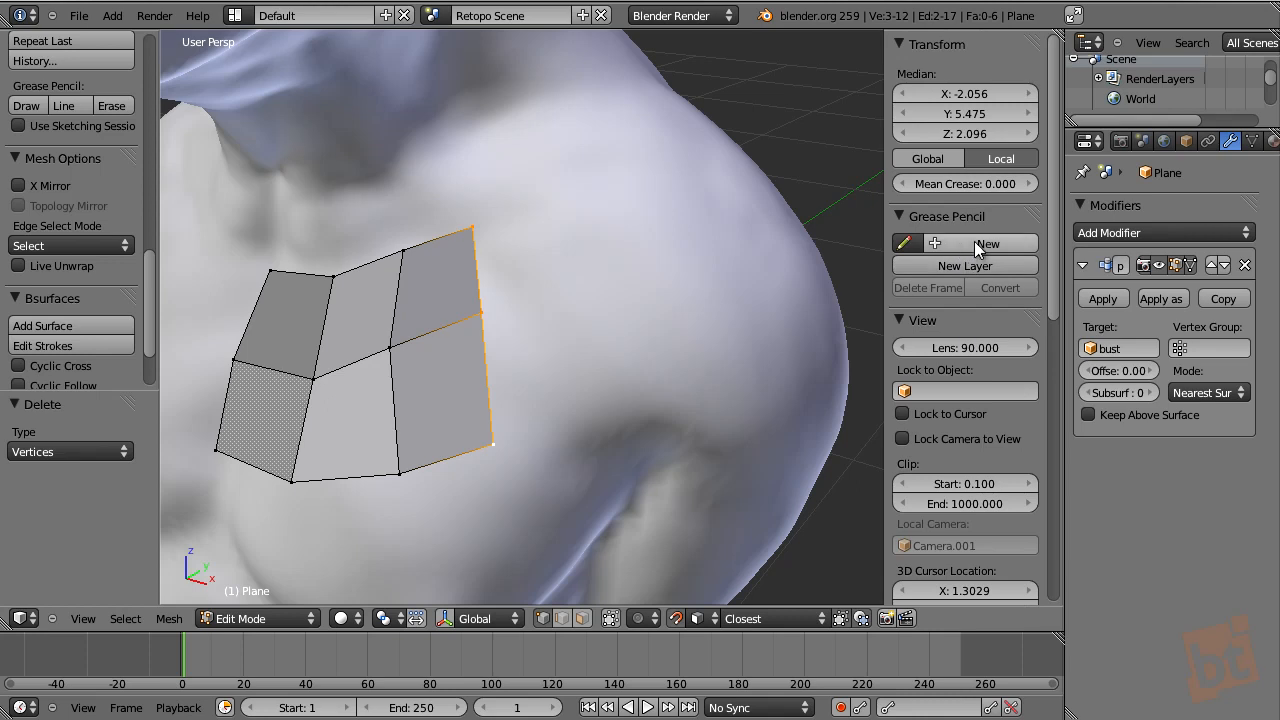
pyautogui.click(974, 241)
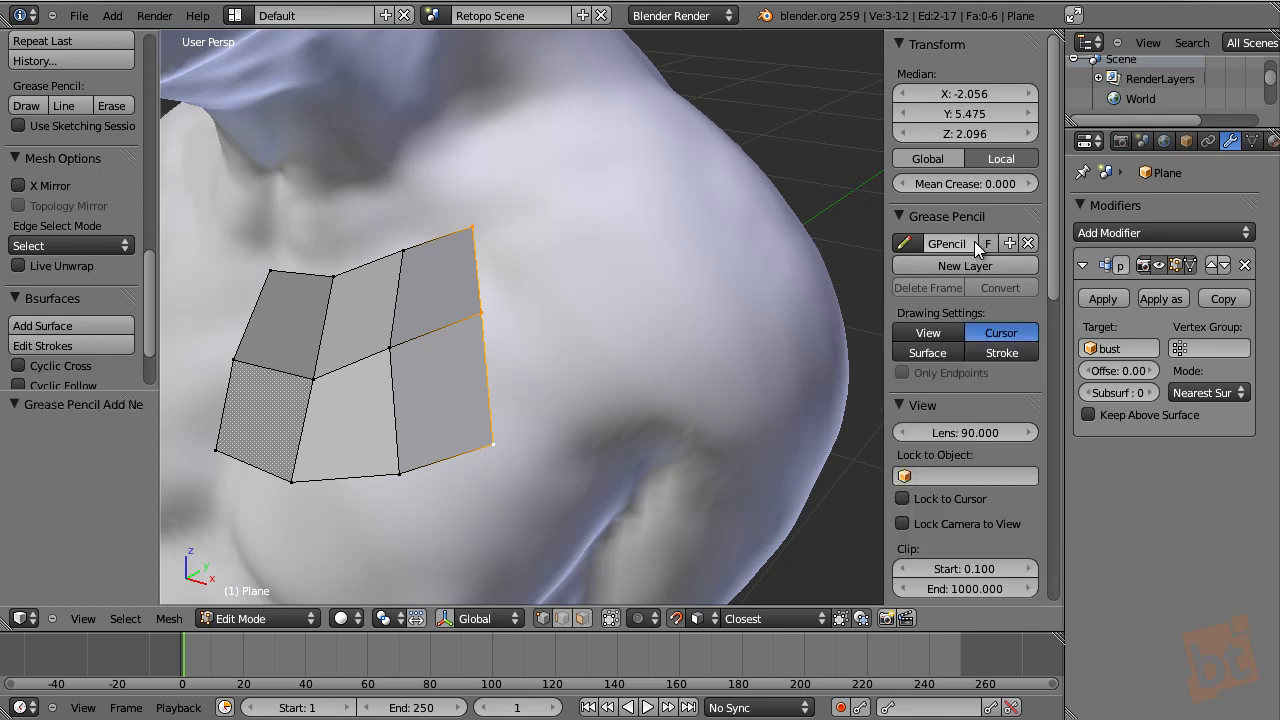
pyautogui.click(940, 356)
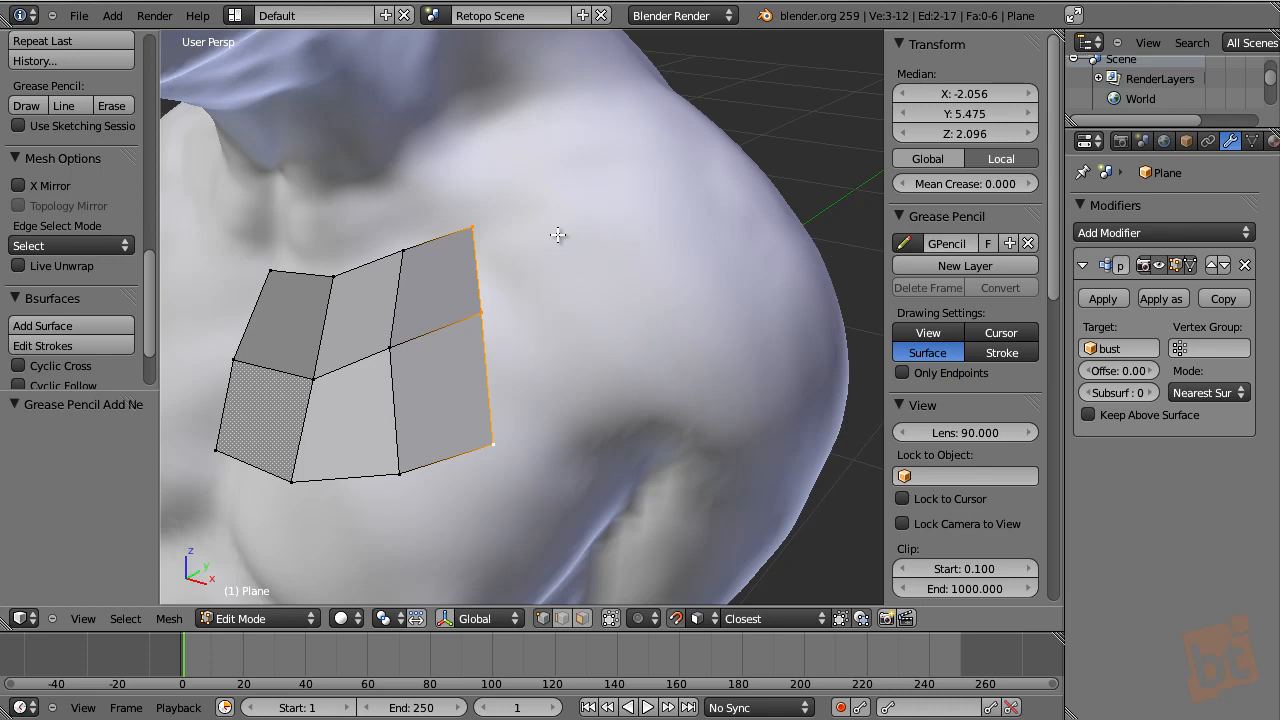
# - Draw three Grease Pencil strokes across the shoulder, spaced outward from the strip's selected edge
pyautogui.moveTo(526, 200); pyautogui.dragTo(628, 385)
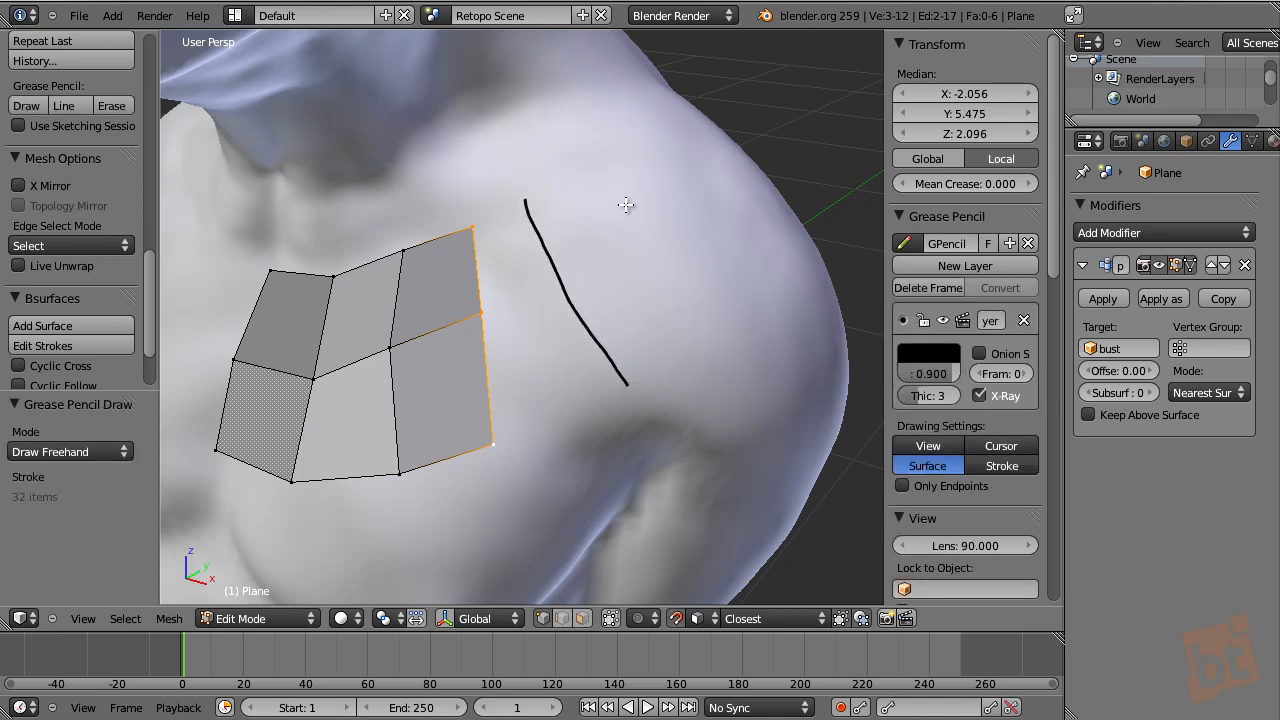
pyautogui.moveTo(612, 147)
pyautogui.mouseDown()
pyautogui.moveTo(723, 263)
pyautogui.moveTo(757, 337)
pyautogui.mouseUp()
pyautogui.moveTo(808, 331)
pyautogui.mouseDown(button='middle')
pyautogui.moveTo(714, 294)
pyautogui.moveTo(642, 209)
pyautogui.moveTo(694, 334)
pyautogui.moveTo(737, 223)
pyautogui.mouseUp(button='middle')
pyautogui.moveTo(760, 186); pyautogui.dragTo(800, 456)
pyautogui.moveTo(596, 396); pyautogui.dragTo(671, 367, button='middle')
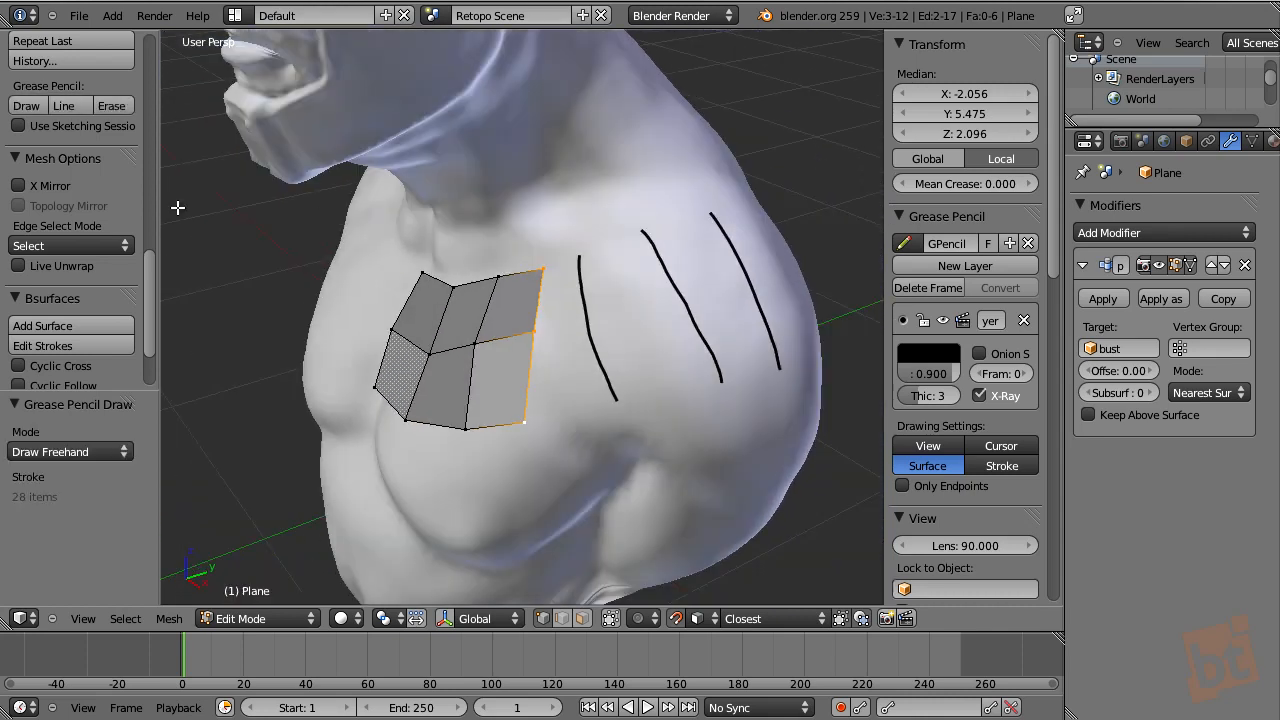
# - Generate a Bsurfaces surface from the shoulder strokes and set Follow to 1
pyautogui.click(82, 321)
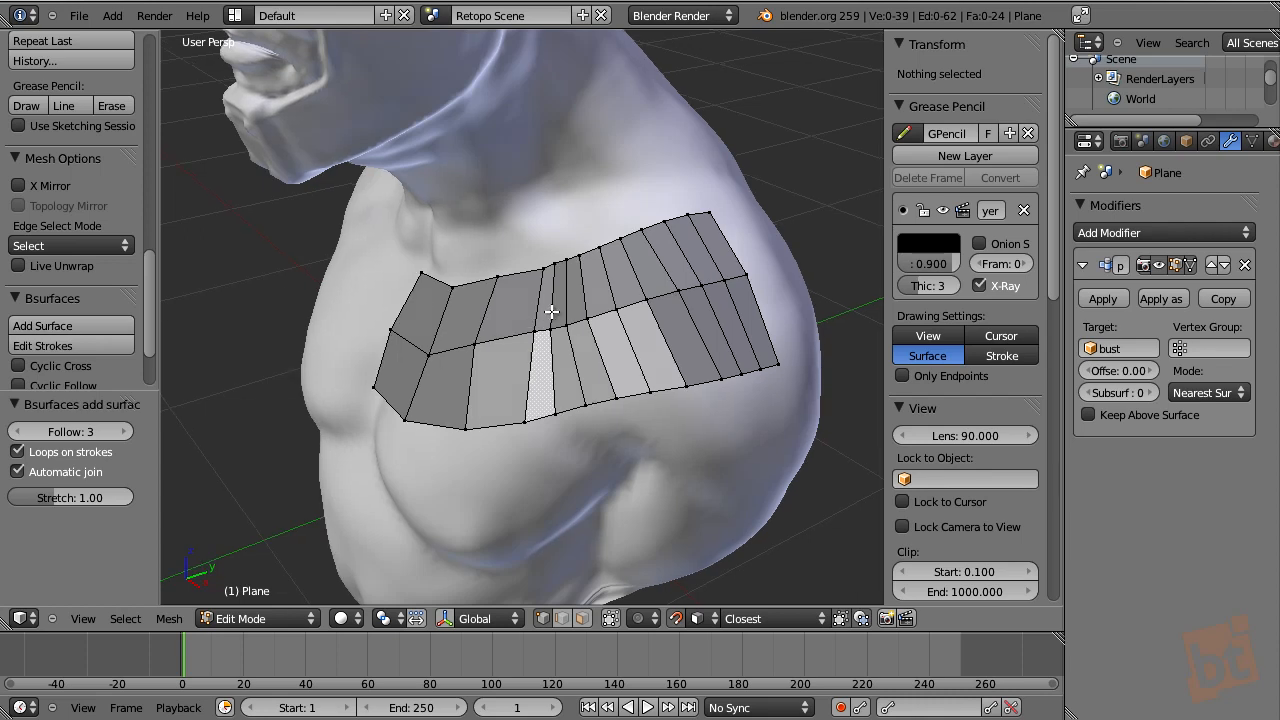
pyautogui.moveTo(539, 315); pyautogui.dragTo(571, 303, button='middle')
pyautogui.click(17, 431)
pyautogui.click(17, 431)
pyautogui.moveTo(558, 394)
pyautogui.mouseDown(button='middle')
pyautogui.moveTo(557, 335)
pyautogui.moveTo(651, 343)
pyautogui.moveTo(560, 400)
pyautogui.mouseUp(button='middle')
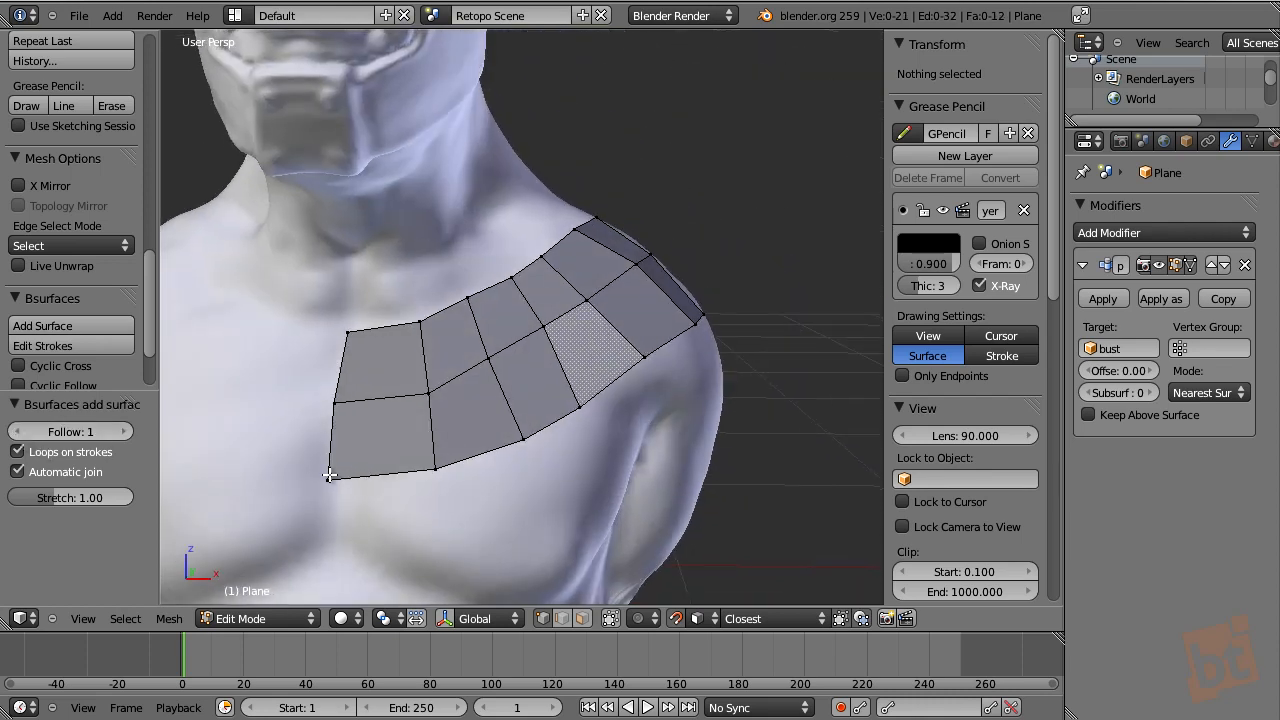
# - Select the four inner vertices of the strip's lower edge and draw two strokes across the pectoral below them
pyautogui.rightClick(380, 465)
pyautogui.keyDown('shift'); pyautogui.rightClick(432, 470); pyautogui.keyUp('shift')
pyautogui.keyDown('shift'); pyautogui.rightClick(512, 444); pyautogui.keyUp('shift')
pyautogui.keyDown('shift'); pyautogui.rightClick(580, 428); pyautogui.keyUp('shift')
pyautogui.moveTo(580, 457); pyautogui.dragTo(350, 427, button='middle')
pyautogui.moveTo(306, 407)
pyautogui.mouseDown()
pyautogui.moveTo(491, 425)
pyautogui.moveTo(575, 409)
pyautogui.mouseUp()
pyautogui.moveTo(538, 468); pyautogui.dragTo(524, 421, button='middle')
pyautogui.moveTo(306, 432); pyautogui.dragTo(528, 528)
pyautogui.moveTo(534, 530)
pyautogui.mouseDown(button='middle')
pyautogui.moveTo(517, 509)
pyautogui.moveTo(531, 426)
pyautogui.moveTo(501, 431)
pyautogui.mouseUp(button='middle')
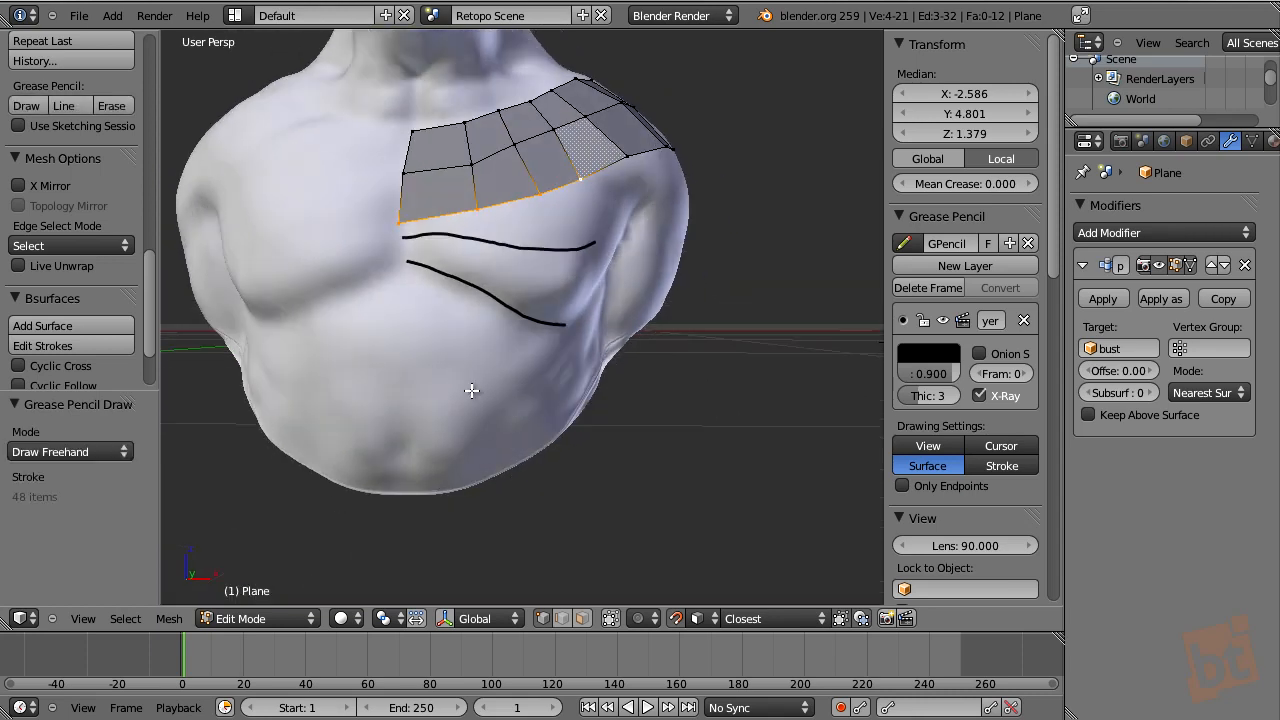
# - Draw three more strokes across the torso, running down from below the pectoral to the lower abdomen
pyautogui.moveTo(415, 323); pyautogui.dragTo(565, 350)
pyautogui.moveTo(421, 386)
pyautogui.mouseDown()
pyautogui.moveTo(557, 366)
pyautogui.moveTo(561, 376)
pyautogui.mouseUp()
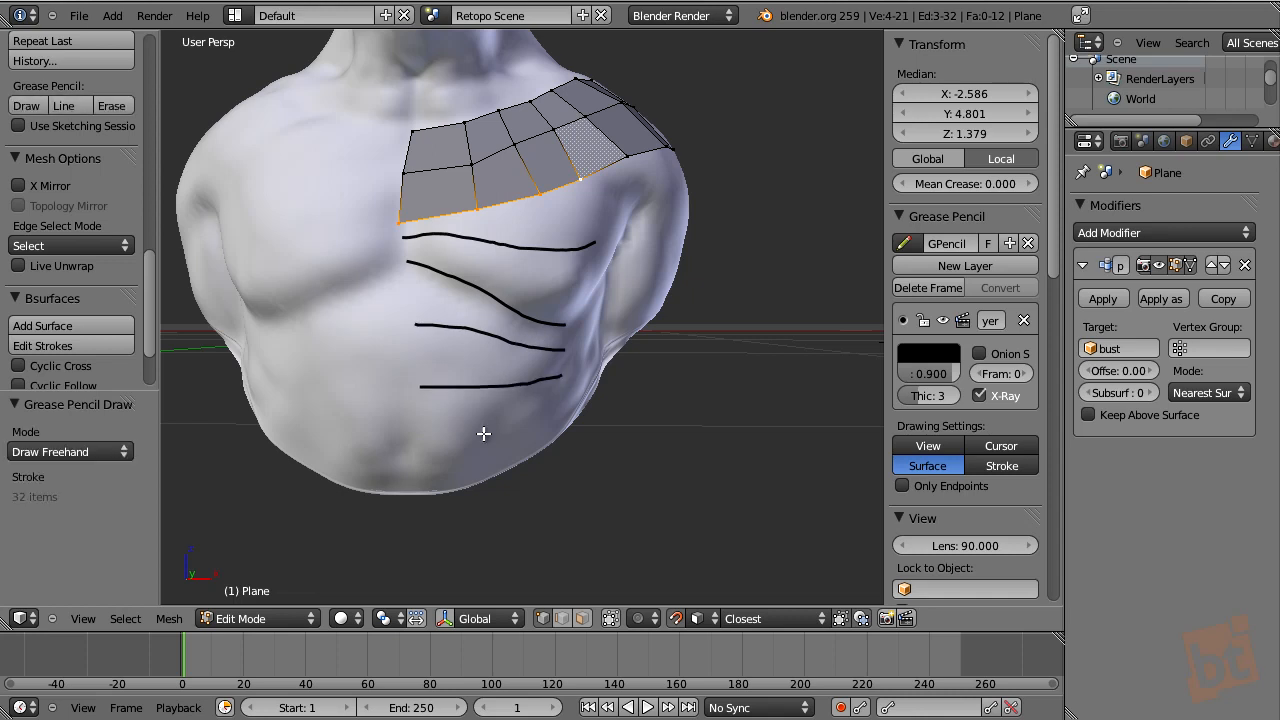
pyautogui.moveTo(429, 457); pyautogui.dragTo(566, 417)
pyautogui.moveTo(566, 417); pyautogui.dragTo(650, 378, button='middle')
# - Generate a Bsurfaces surface from the torso strokes and set Follow to 1
pyautogui.click(108, 322)
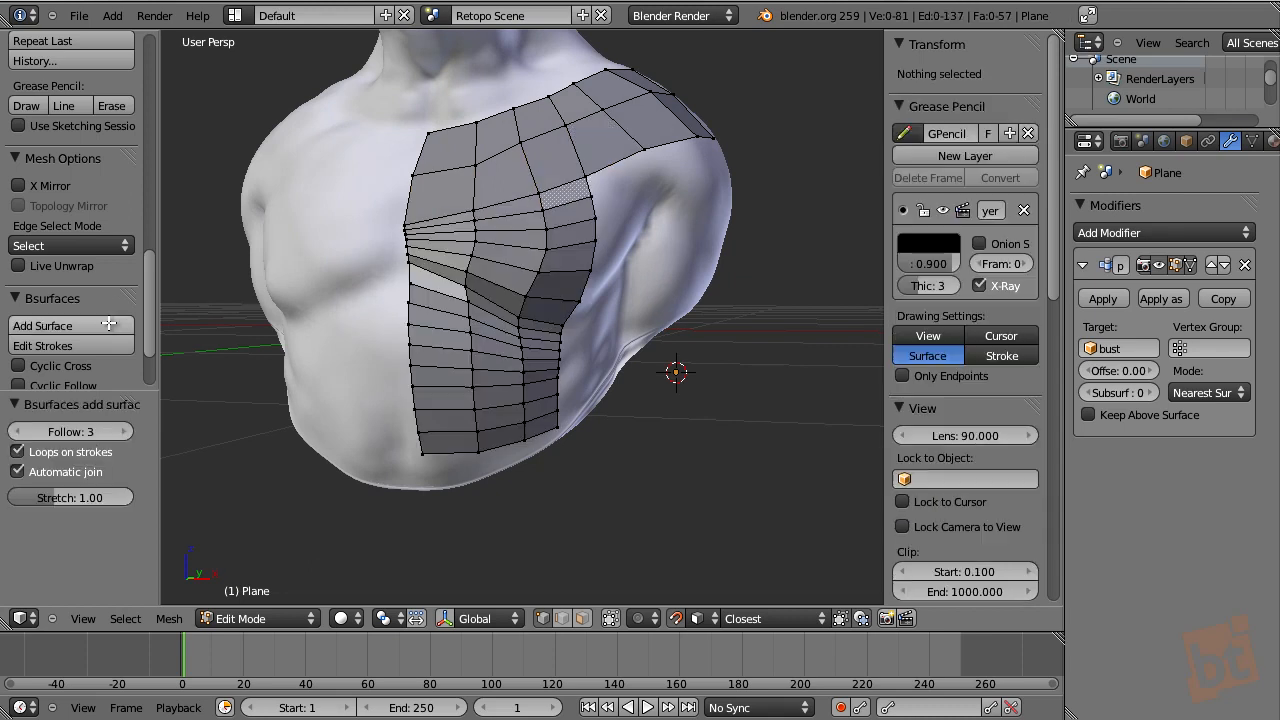
pyautogui.click(18, 431)
pyautogui.click(18, 431)
pyautogui.moveTo(590, 330); pyautogui.dragTo(657, 328, button='middle')
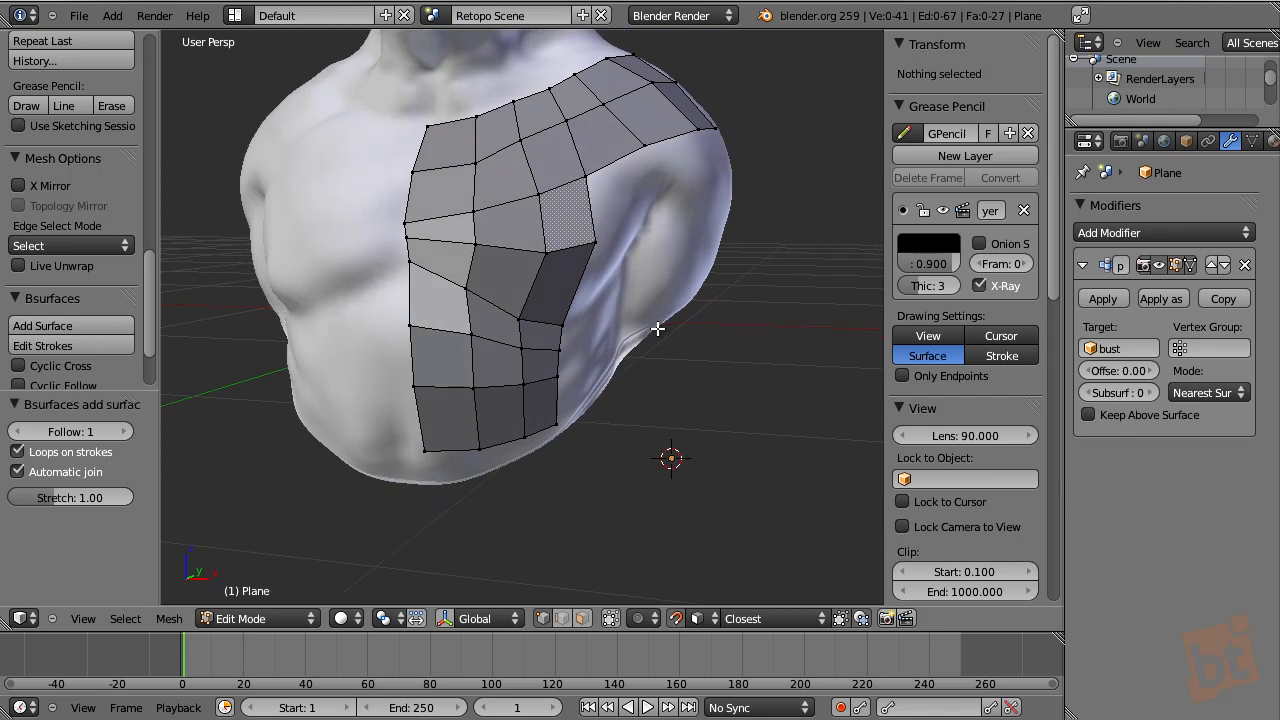
# - Move the two inner vertices of the row under the pectoral slightly downward
pyautogui.rightClick(422, 273)
pyautogui.press('g')
pyautogui.click(426, 296)
pyautogui.rightClick(466, 292)
pyautogui.press('g')
pyautogui.click(466, 297)
pyautogui.moveTo(466, 297); pyautogui.dragTo(510, 327, button='middle')
# - Cut one edge loop across the row of faces under the pectoral and shift it slightly over the bust
pyautogui.click(472, 309)
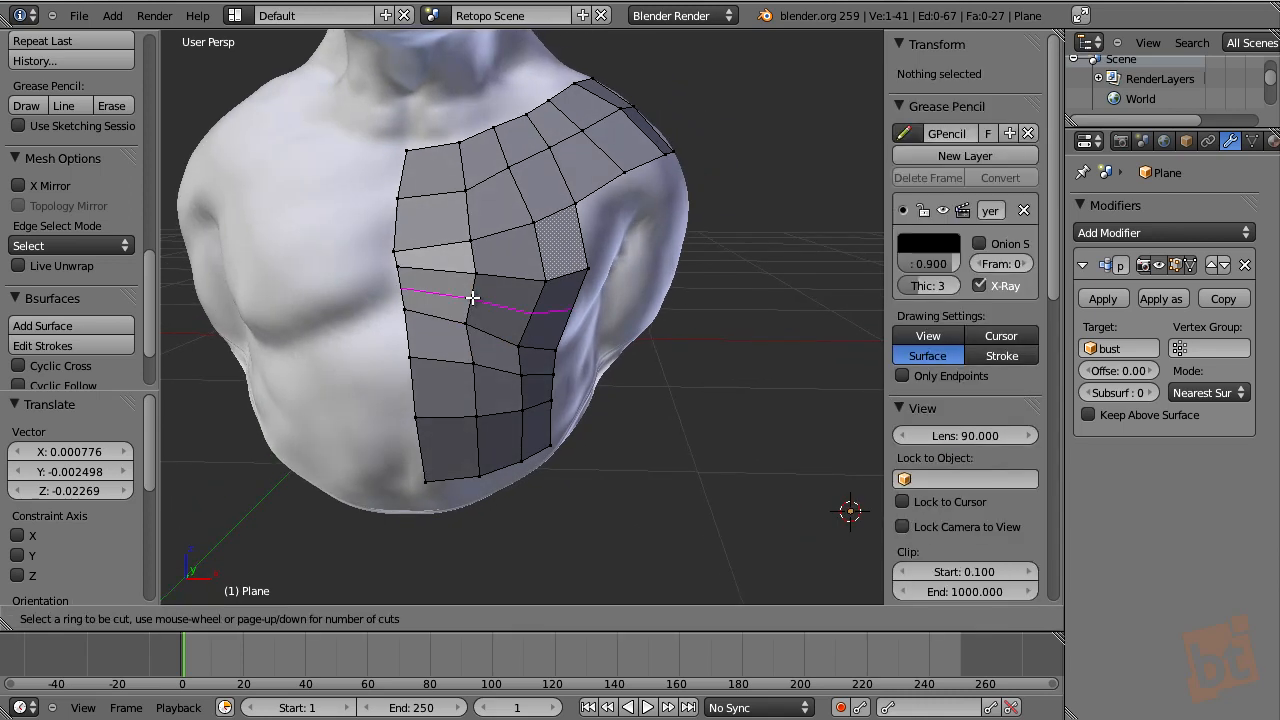
pyautogui.click(471, 294)
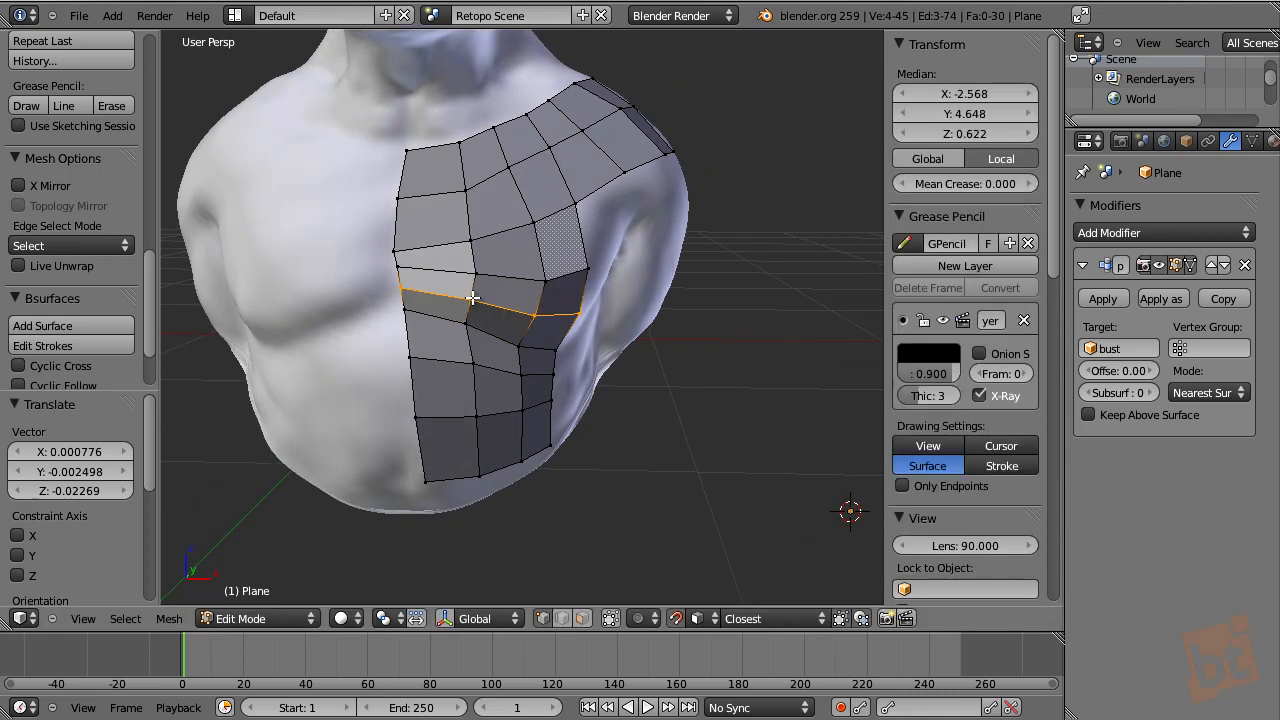
pyautogui.press('g')
pyautogui.click(517, 354)
pyautogui.moveTo(517, 354); pyautogui.dragTo(568, 314, button='middle')
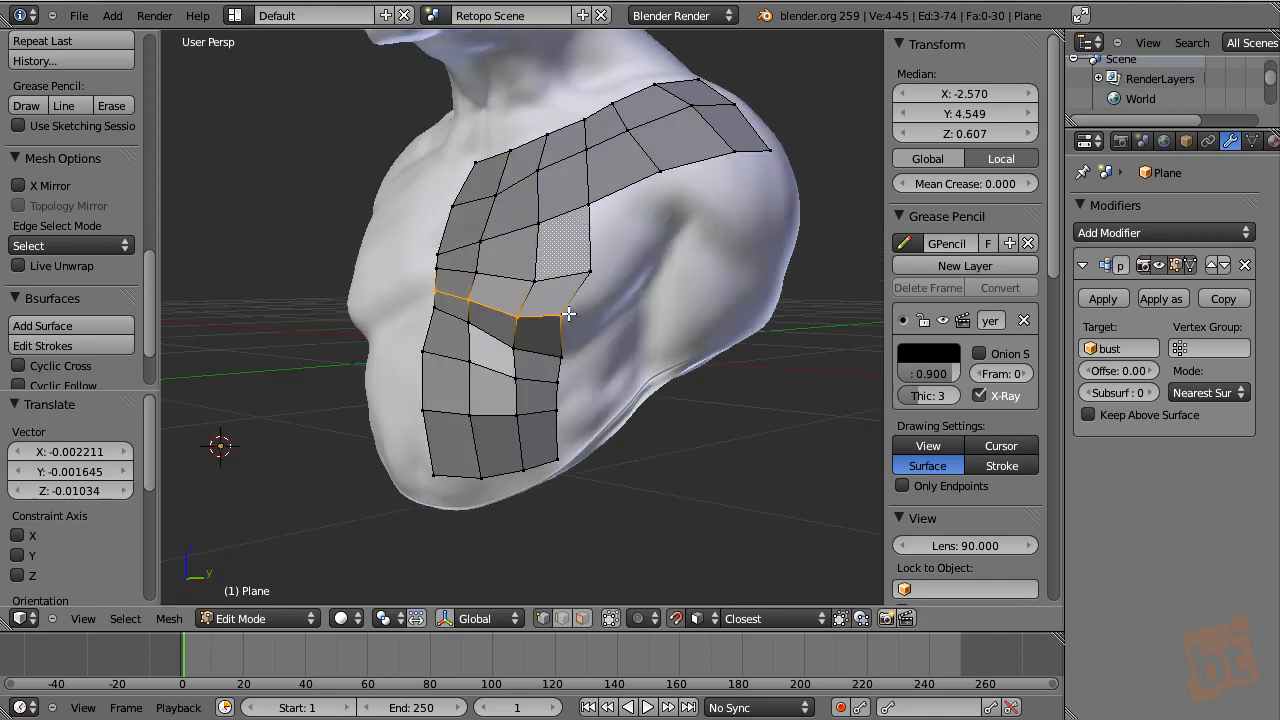
# - Reposition individual vertices of the new loop to even out the faces under the pectoral
pyautogui.rightClick(568, 314)
pyautogui.press('g')
pyautogui.click(523, 309)
pyautogui.press('g')
pyautogui.click(534, 322)
pyautogui.press('g')
pyautogui.click(470, 302)
# - Select the edge loop along the top of the shoulder strip and draw three strokes around the neck up to the jaw
pyautogui.moveTo(470, 302); pyautogui.dragTo(524, 305, button='middle')
pyautogui.keyDown('alt'); pyautogui.rightClick(538, 296); pyautogui.keyUp('alt')
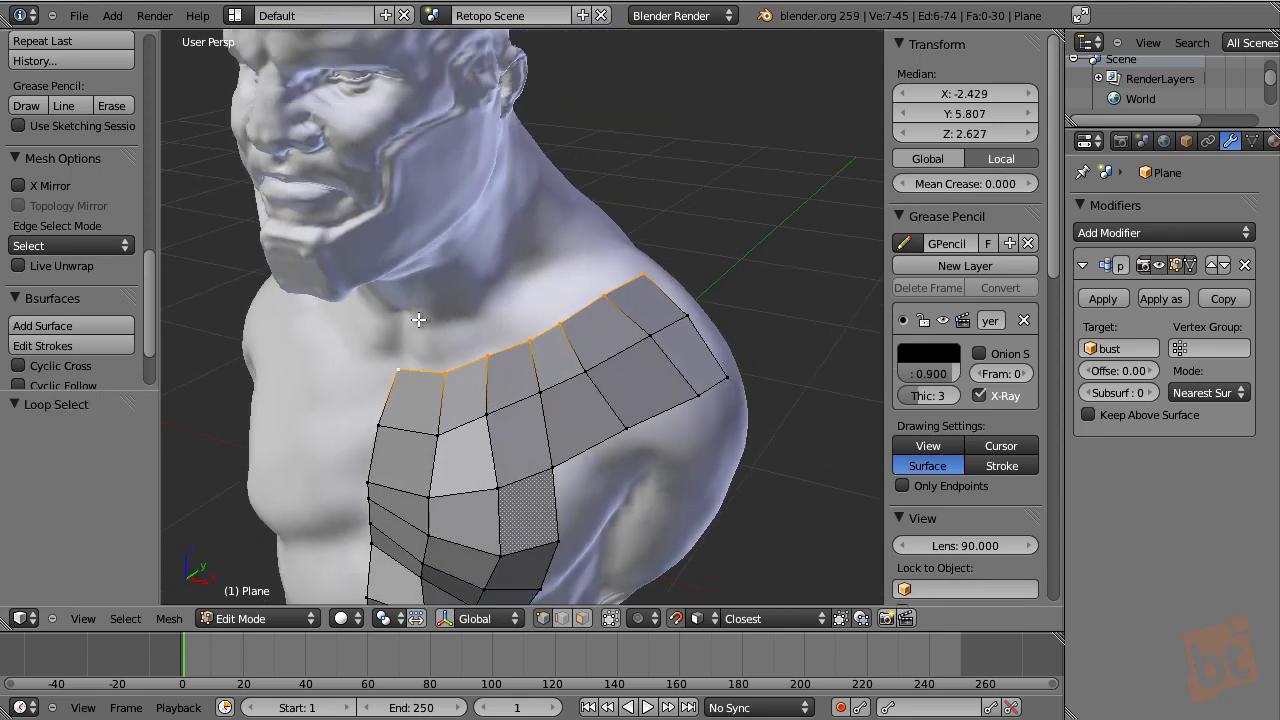
pyautogui.moveTo(402, 318); pyautogui.dragTo(409, 318)
pyautogui.moveTo(584, 231); pyautogui.dragTo(588, 229)
pyautogui.moveTo(660, 278); pyautogui.dragTo(462, 273, button='middle')
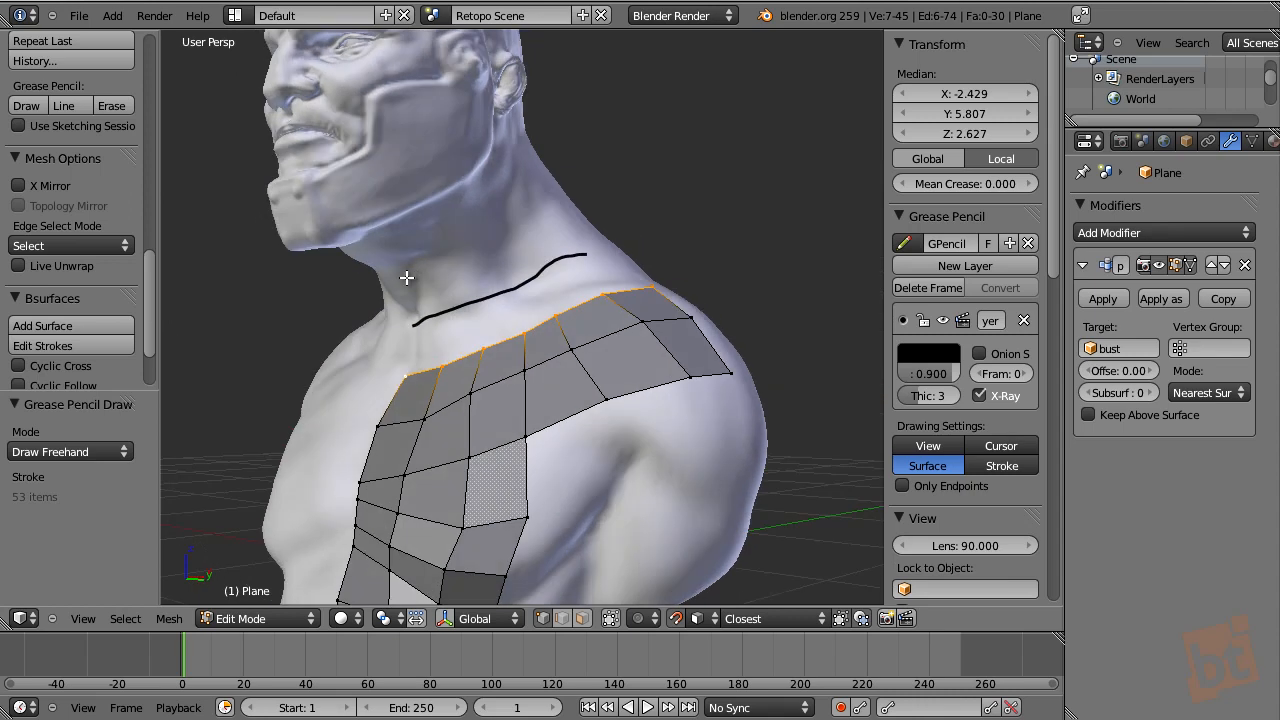
pyautogui.moveTo(407, 277); pyautogui.dragTo(467, 243)
pyautogui.moveTo(541, 205); pyautogui.dragTo(409, 243, button='middle')
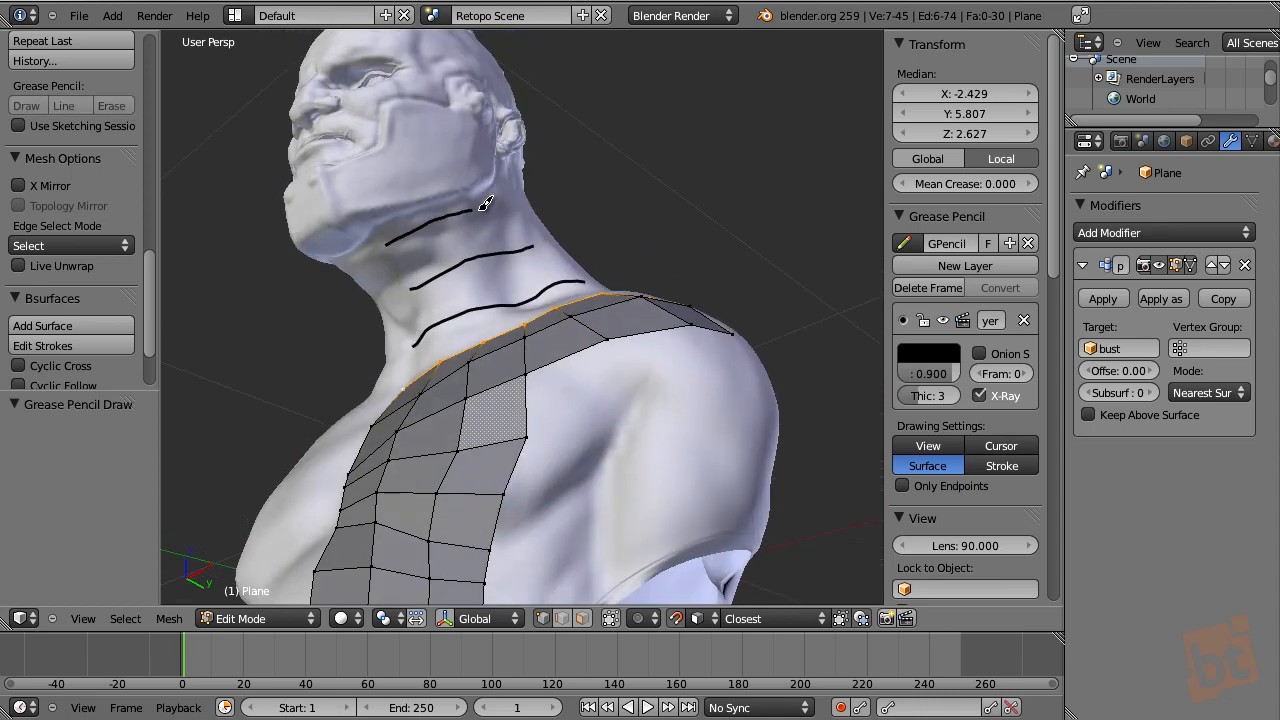
pyautogui.moveTo(503, 204); pyautogui.dragTo(506, 204)
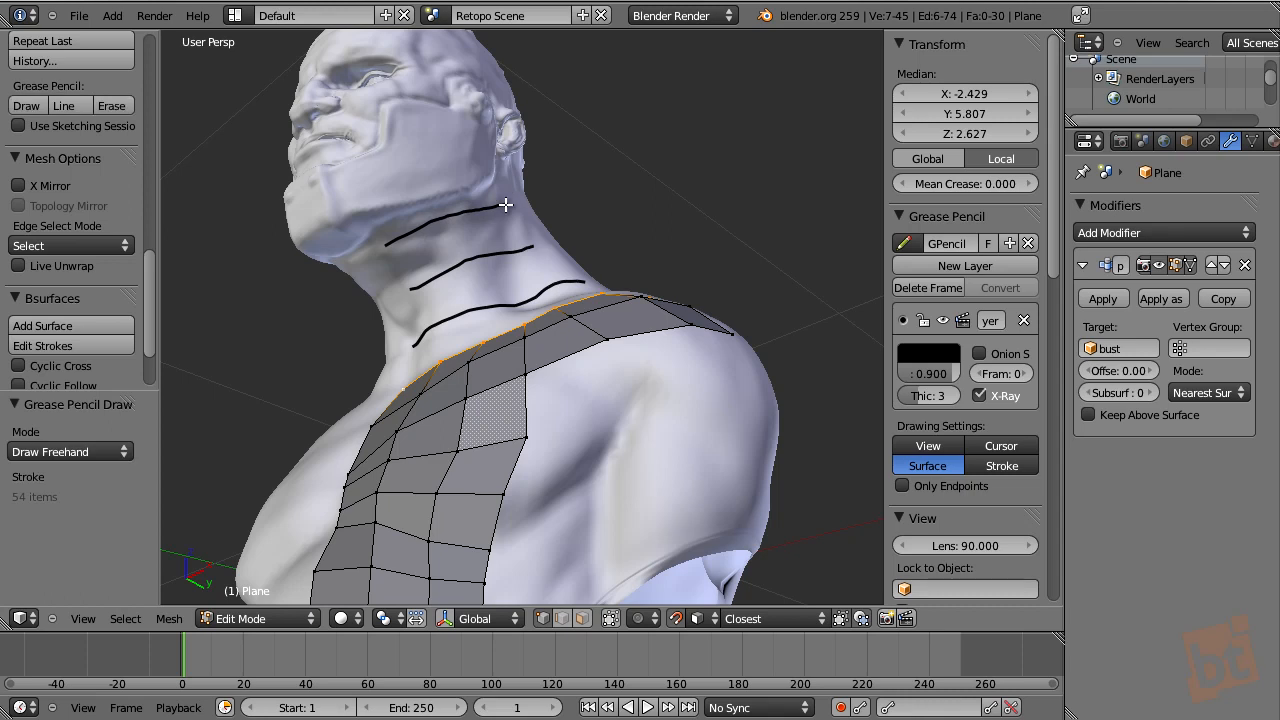
# - Generate a Bsurfaces surface from the neck strokes with Loops on strokes off and Follow set to 4
pyautogui.click(57, 324)
pyautogui.moveTo(300, 380); pyautogui.dragTo(318, 389, button='middle')
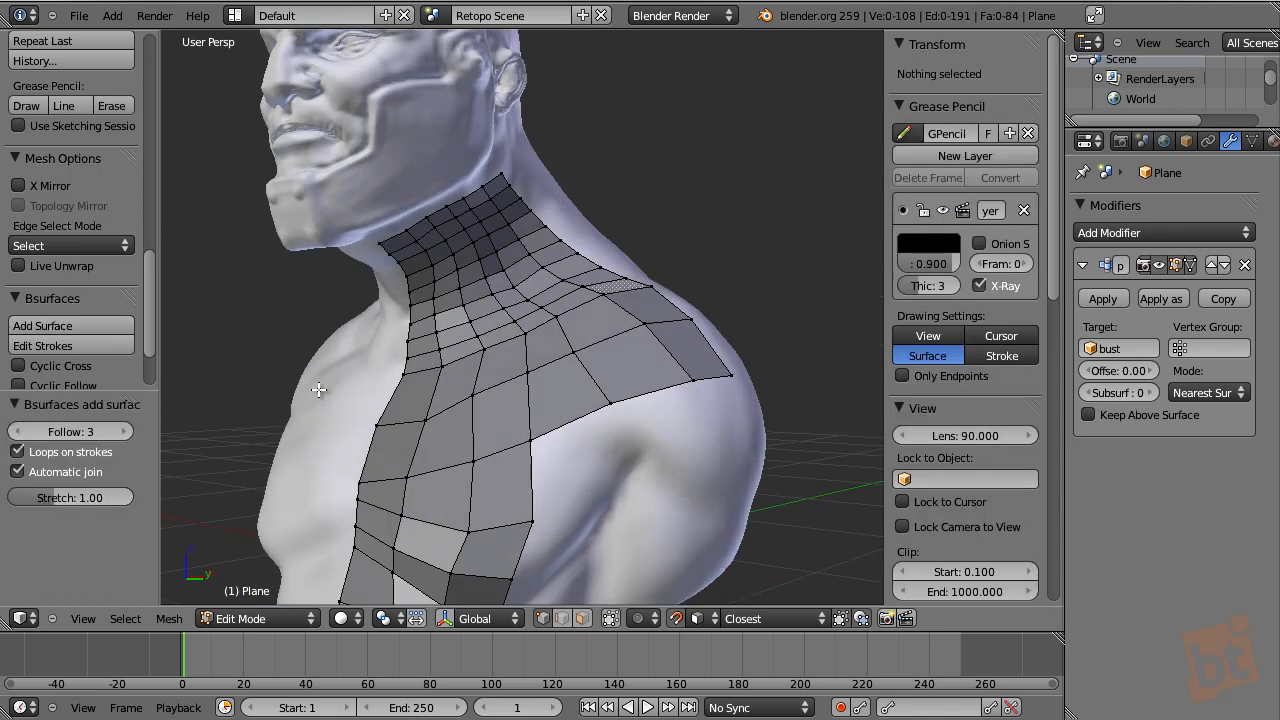
pyautogui.click(19, 452)
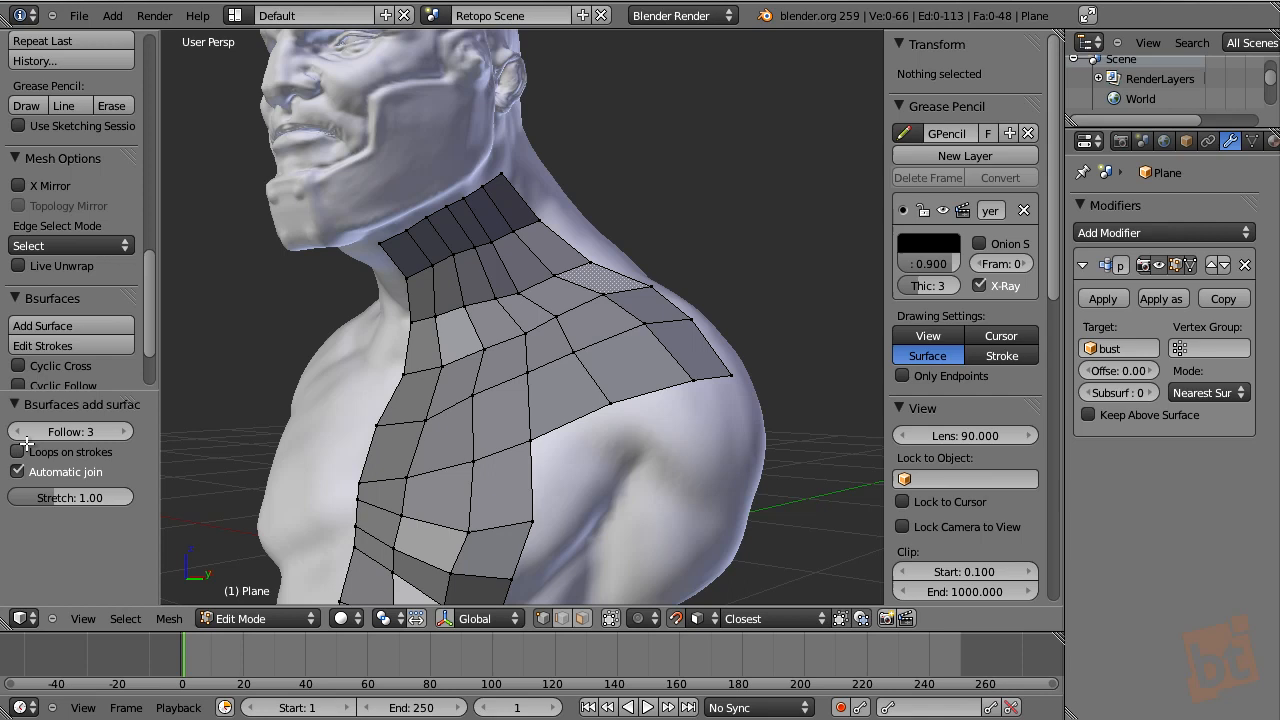
pyautogui.click(124, 431)
pyautogui.moveTo(535, 330); pyautogui.dragTo(537, 362, button='middle')
# - Select four vertices on the neck surface's rear edge and draw three strokes toward the back of the neck
pyautogui.rightClick(513, 174)
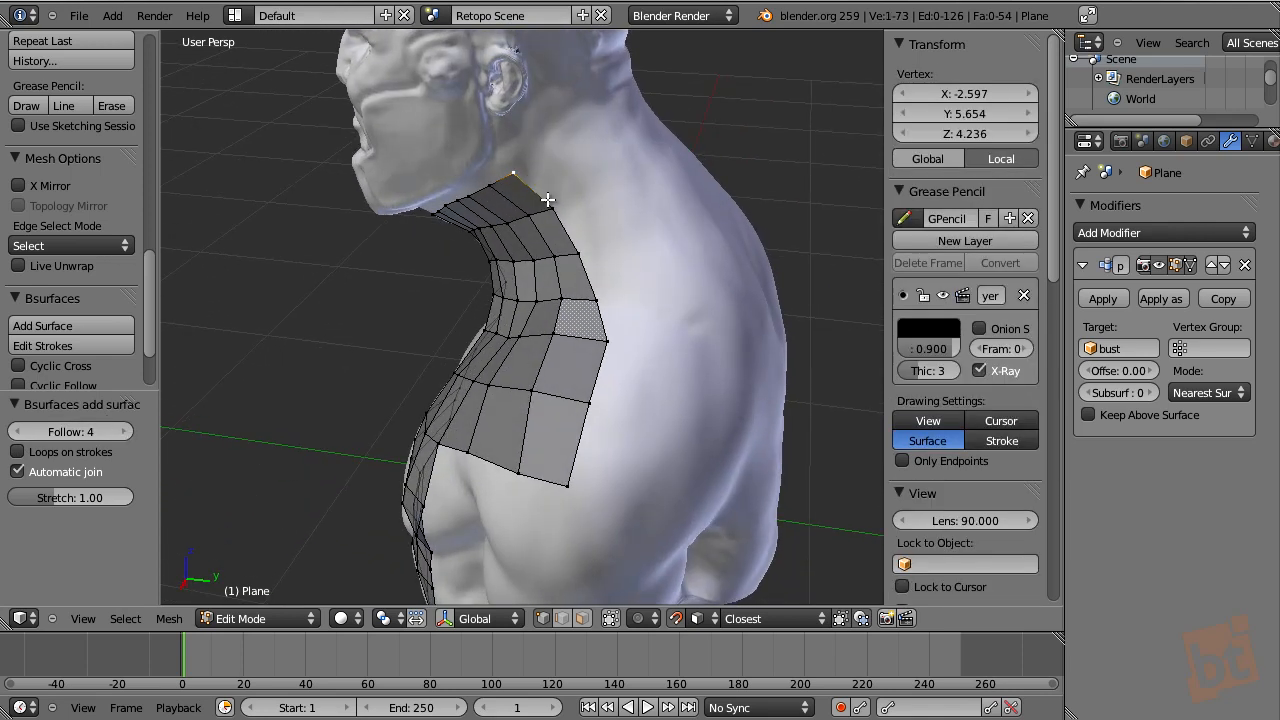
pyautogui.keyDown('shift'); pyautogui.rightClick(551, 210); pyautogui.keyUp('shift')
pyautogui.keyDown('shift'); pyautogui.rightClick(578, 255); pyautogui.keyUp('shift')
pyautogui.keyDown('shift'); pyautogui.rightClick(591, 296); pyautogui.keyUp('shift')
pyautogui.moveTo(678, 265); pyautogui.dragTo(620, 227, button='middle')
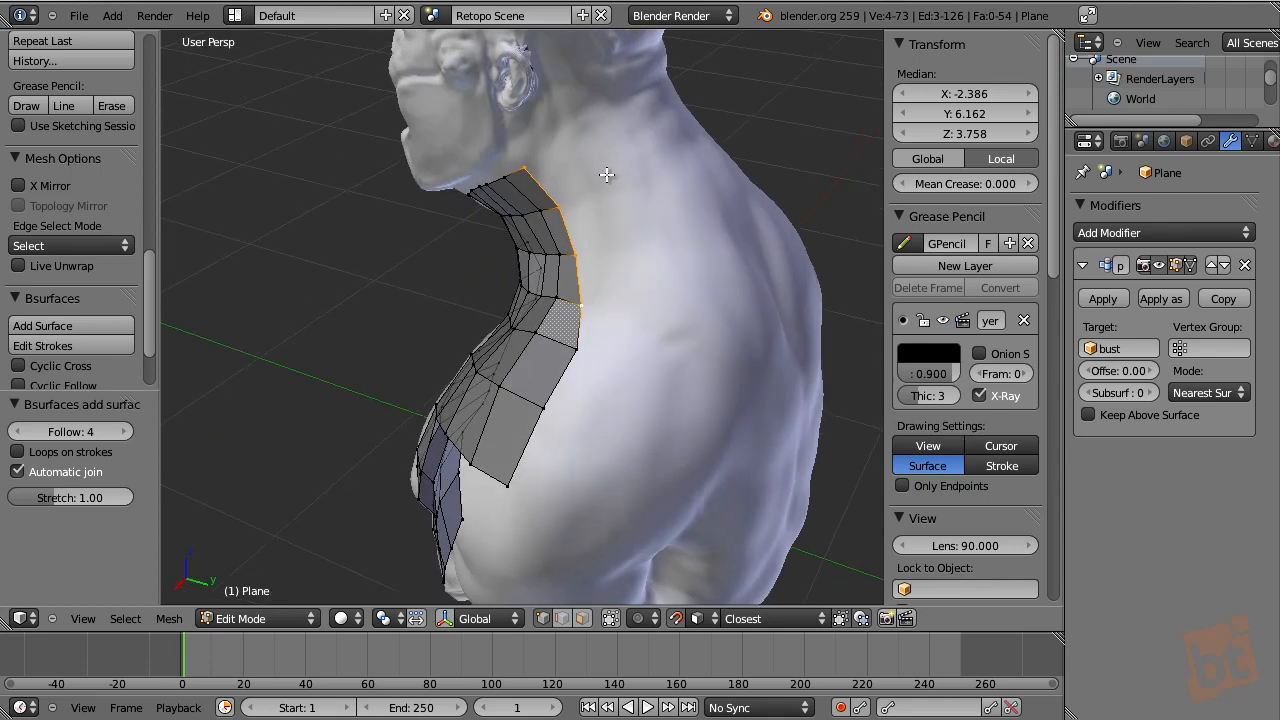
pyautogui.moveTo(600, 140)
pyautogui.mouseDown()
pyautogui.moveTo(631, 194)
pyautogui.moveTo(656, 292)
pyautogui.mouseUp()
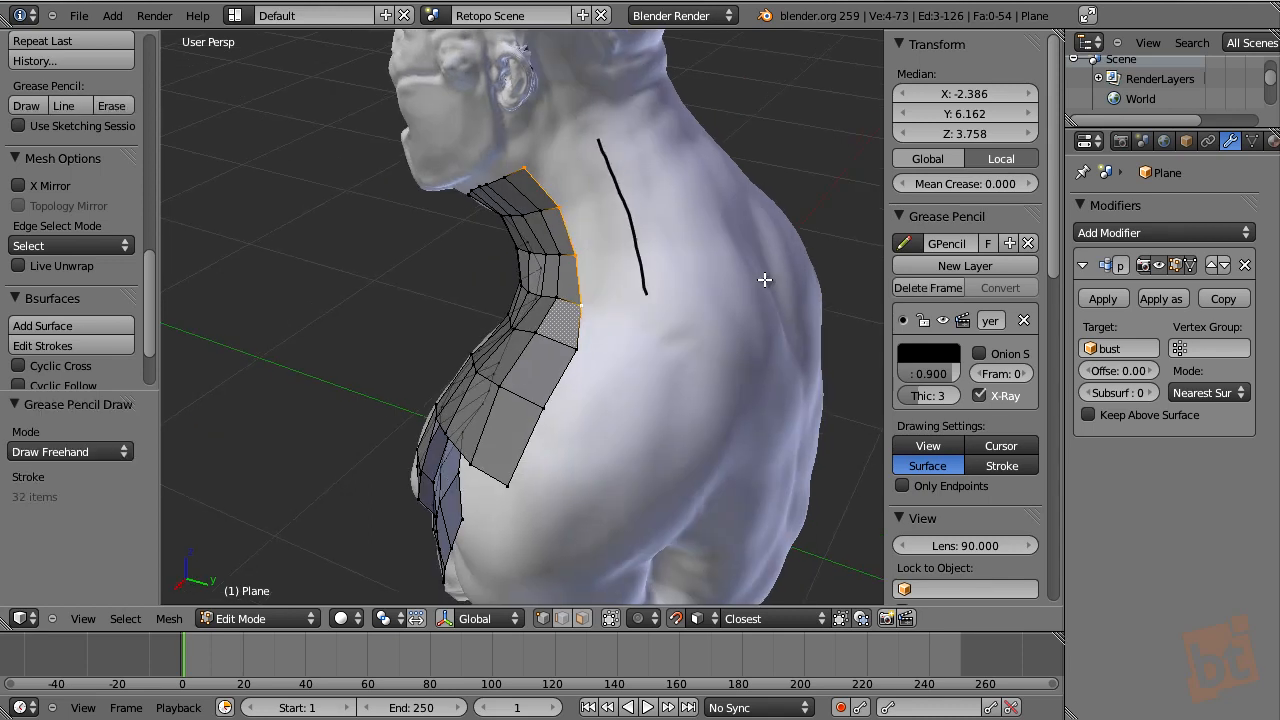
pyautogui.moveTo(740, 280); pyautogui.dragTo(684, 197, button='middle')
pyautogui.moveTo(678, 130); pyautogui.dragTo(709, 286)
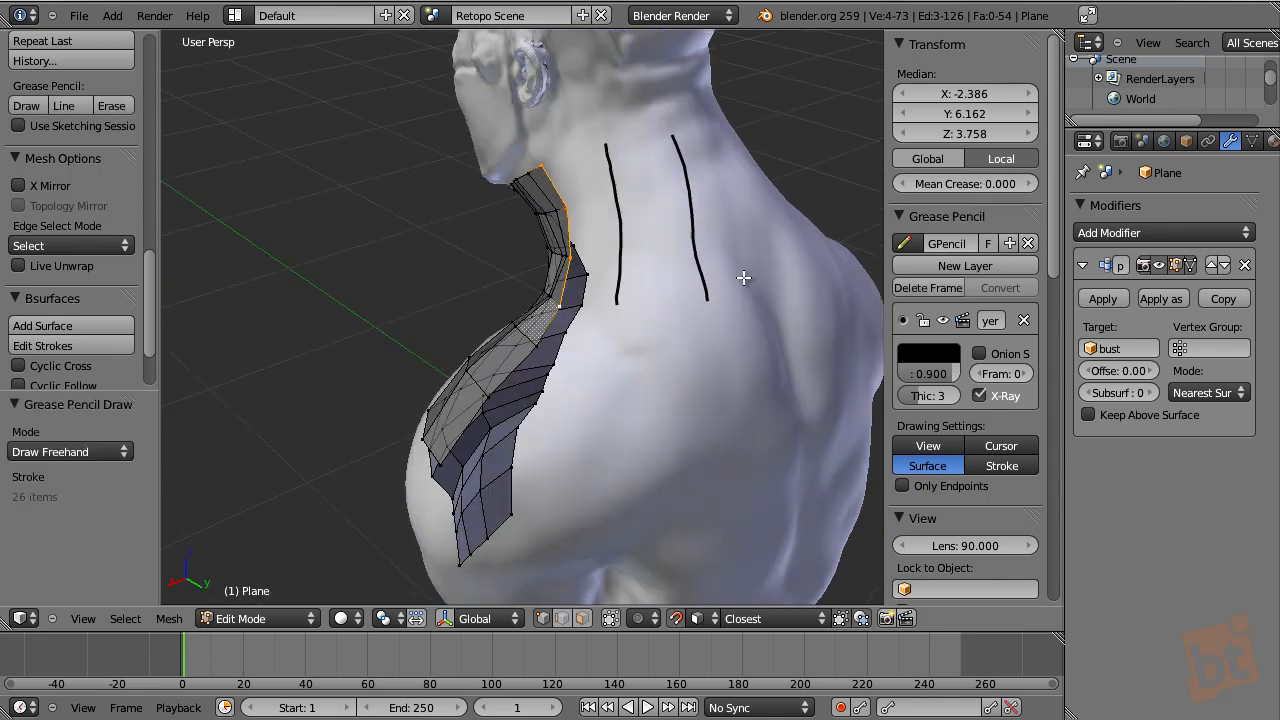
pyautogui.moveTo(749, 271); pyautogui.dragTo(725, 152, button='middle')
pyautogui.moveTo(726, 145); pyautogui.dragTo(754, 297)
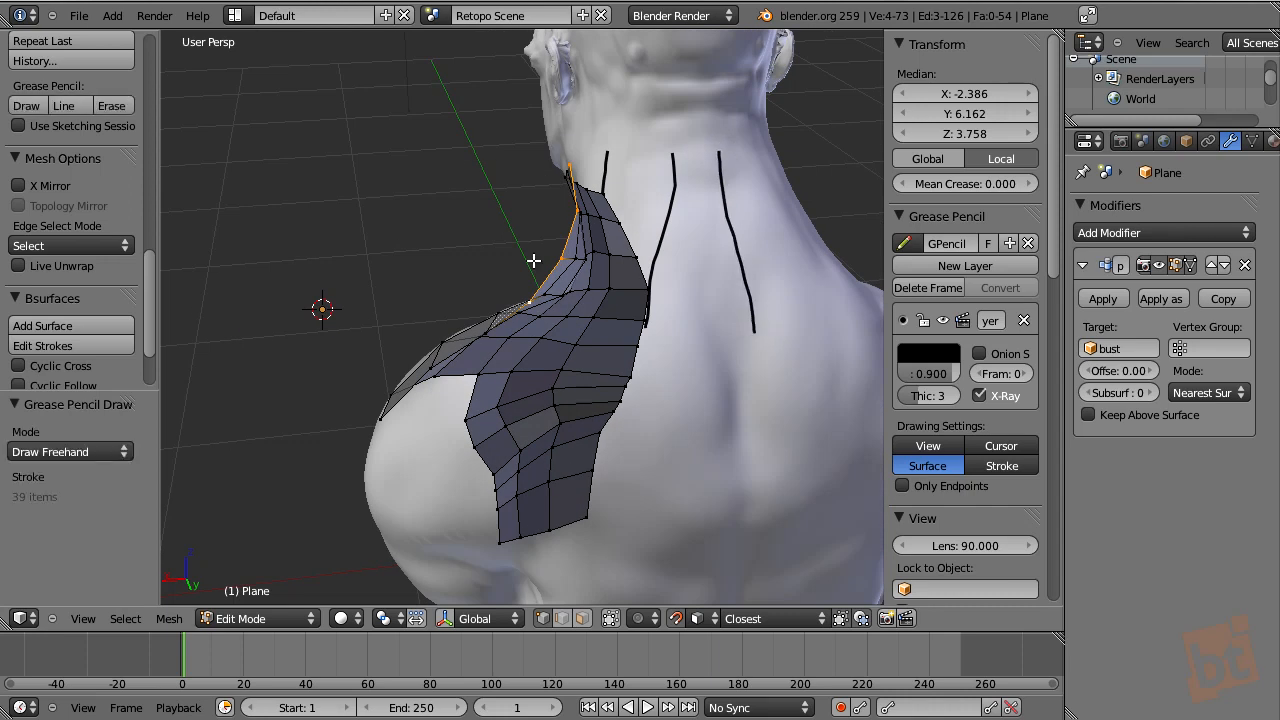
# - Generate a Bsurfaces surface around the back of the neck and set Follow to 2
pyautogui.click(122, 325)
pyautogui.moveTo(520, 340); pyautogui.dragTo(68, 399, button='middle')
pyautogui.click(16, 431)
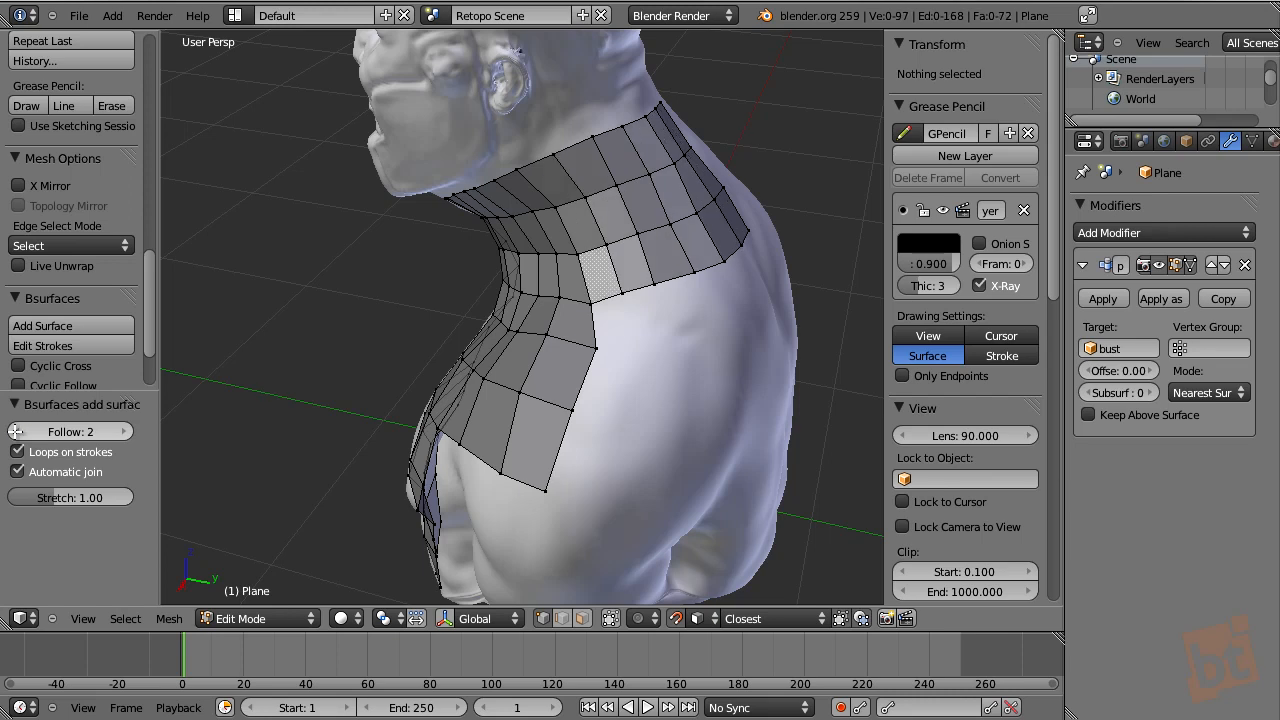
# - Select two edges flanking the neck and shoulder corner, draw one stroke down the upper back, and generate a surface from it
pyautogui.moveTo(574, 321); pyautogui.dragTo(585, 289, button='middle')
pyautogui.rightClick(600, 266)
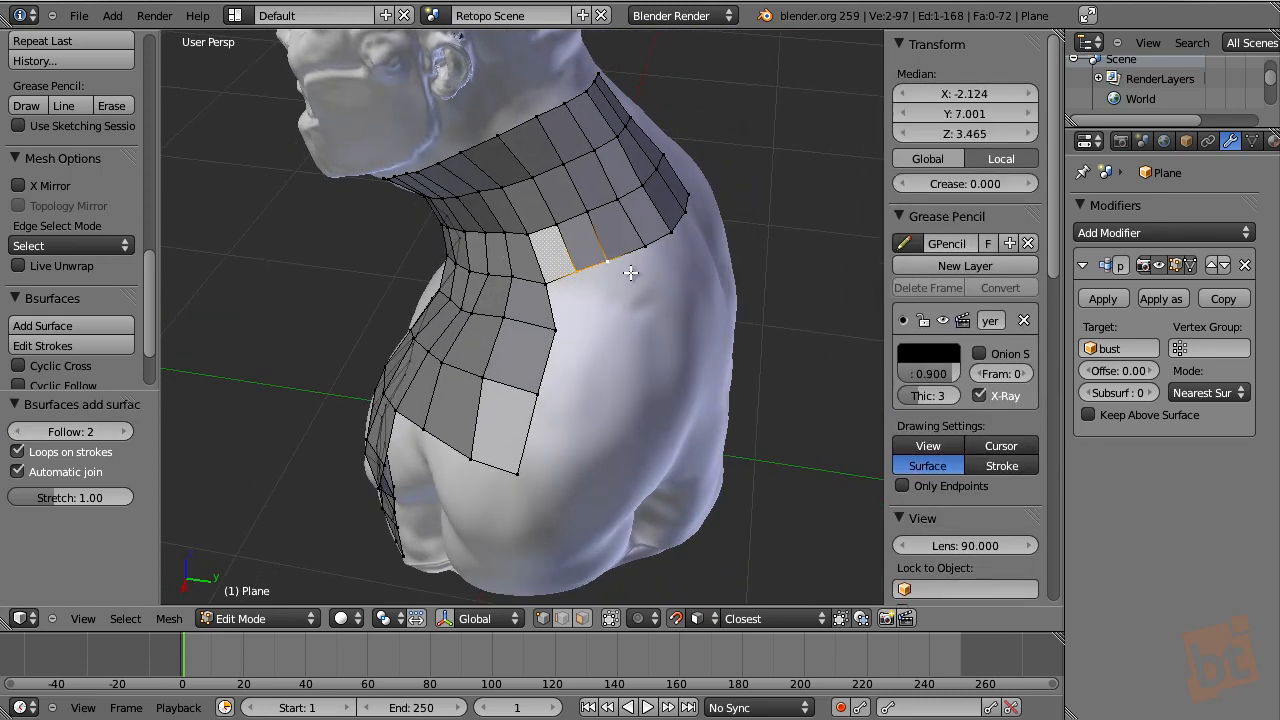
pyautogui.keyDown('shift'); pyautogui.rightClick(540, 394); pyautogui.keyUp('shift')
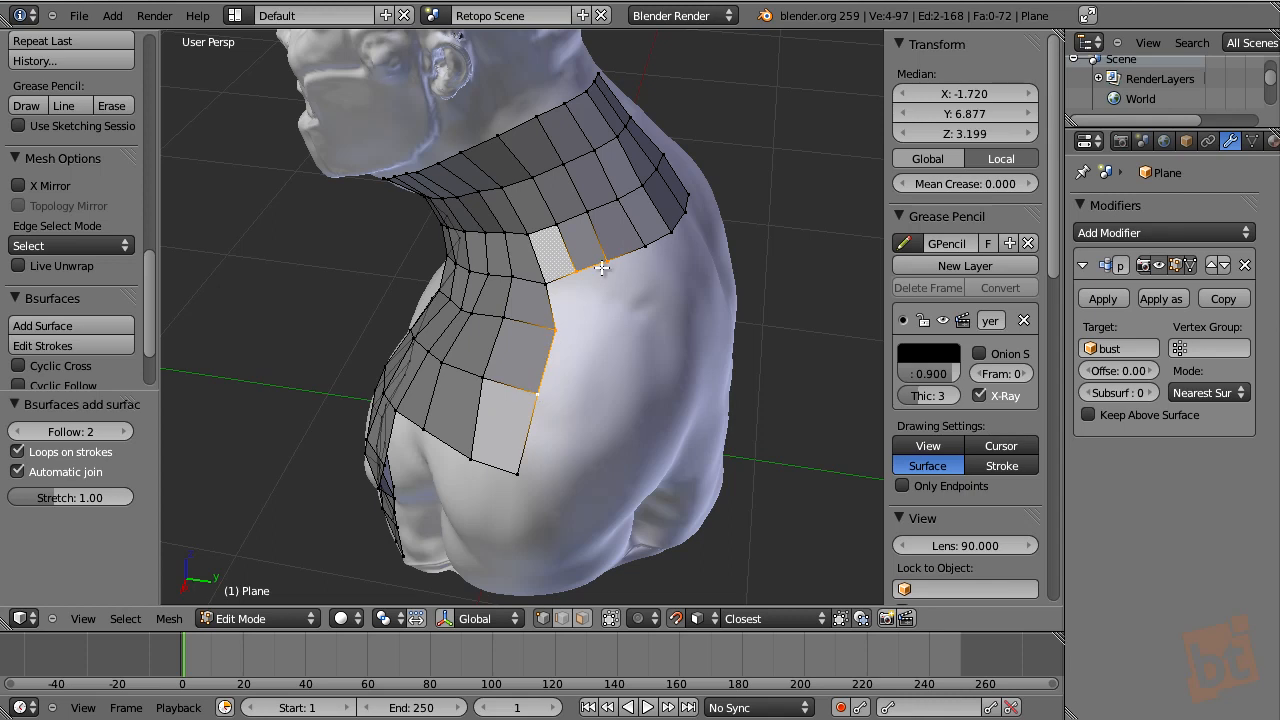
pyautogui.moveTo(608, 260); pyautogui.dragTo(642, 390)
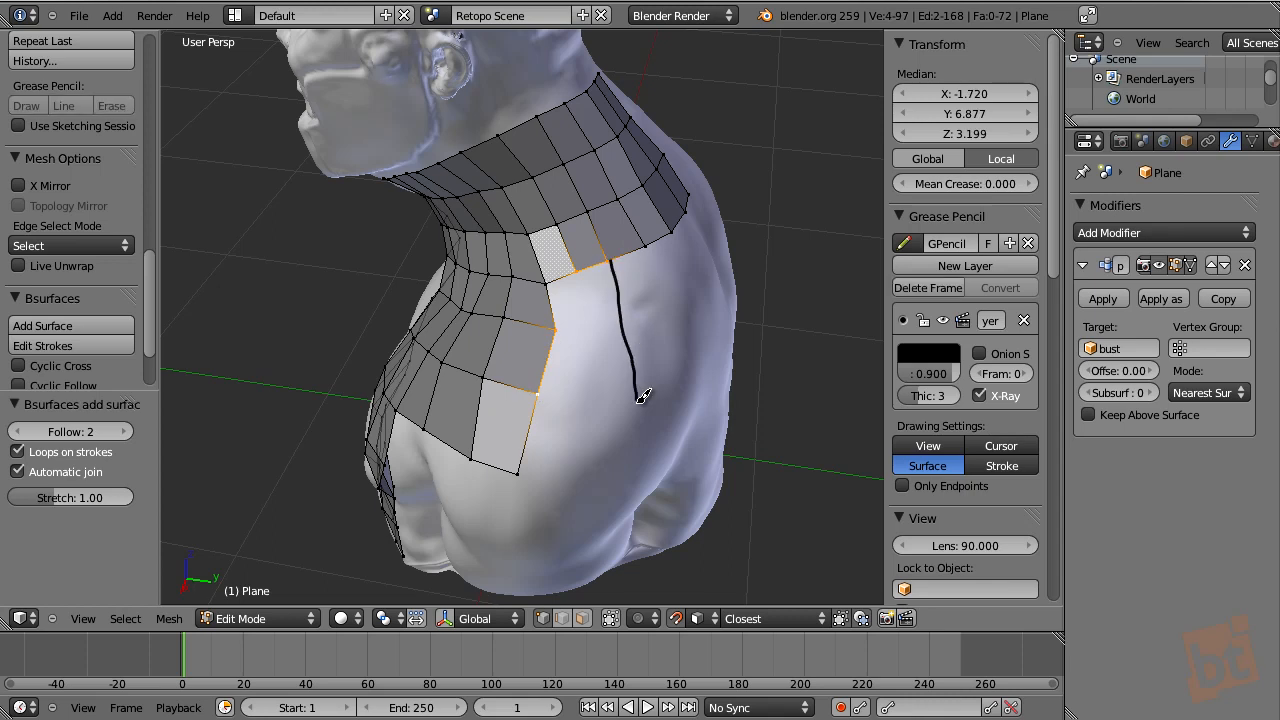
pyautogui.click(46, 327)
# - Select two edges flanking the neck and shoulder corner, draw one stroke backward across the upper shoulder, and generate a surface from it
pyautogui.moveTo(658, 281)
pyautogui.mouseDown(button='middle')
pyautogui.moveTo(517, 280)
pyautogui.moveTo(510, 257)
pyautogui.mouseUp(button='middle')
pyautogui.rightClick(510, 257)
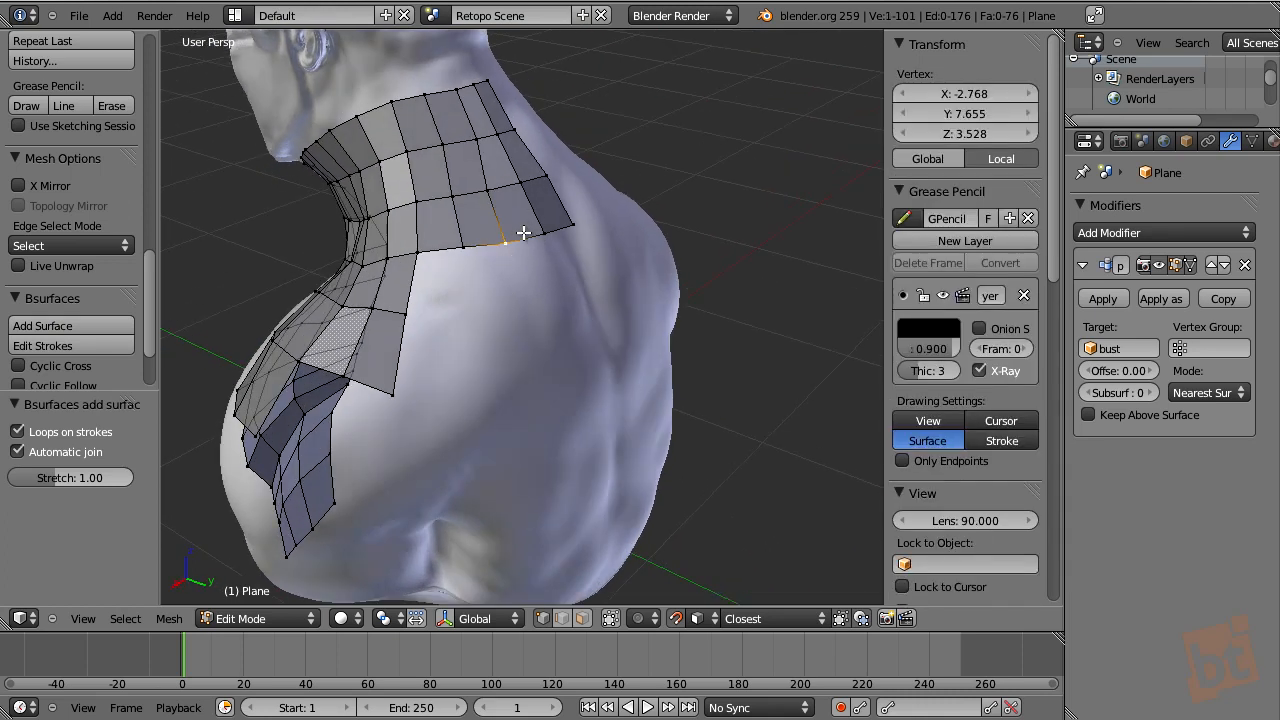
pyautogui.keyDown('shift'); pyautogui.rightClick(454, 250); pyautogui.keyUp('shift')
pyautogui.keyDown('shift'); pyautogui.rightClick(410, 312); pyautogui.keyUp('shift')
pyautogui.keyDown('shift'); pyautogui.rightClick(392, 390); pyautogui.keyUp('shift')
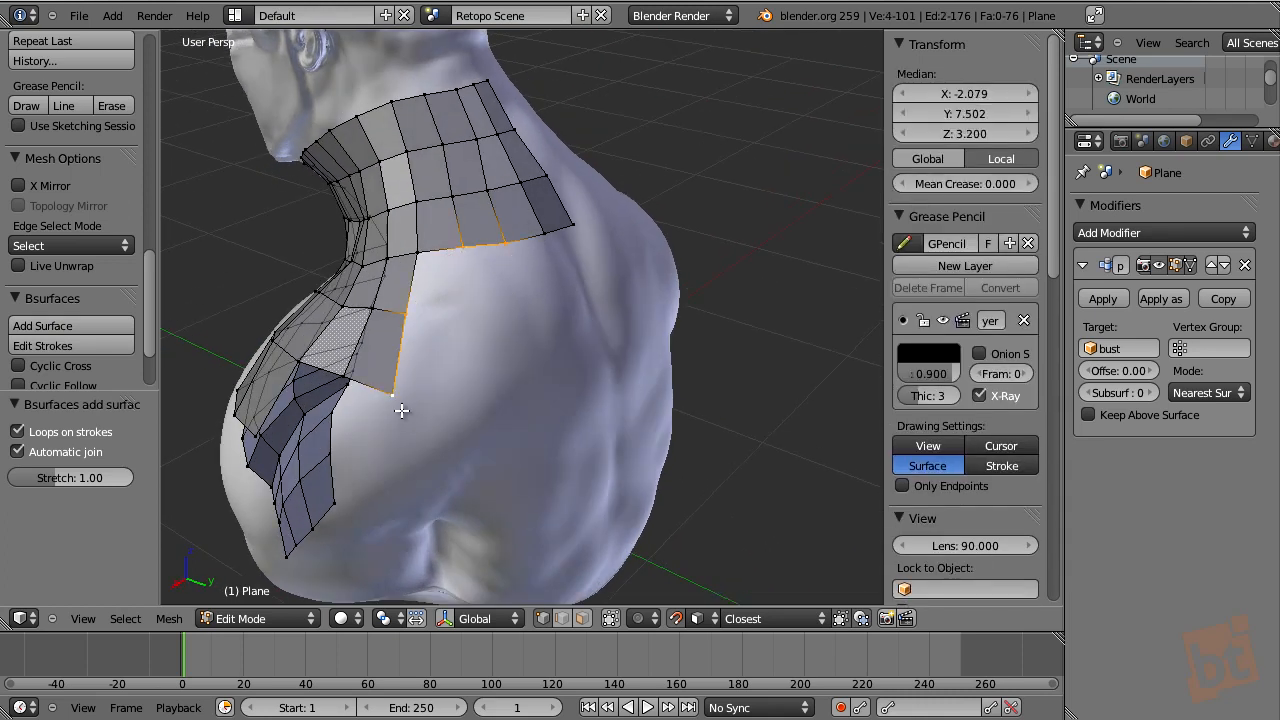
pyautogui.press('d')
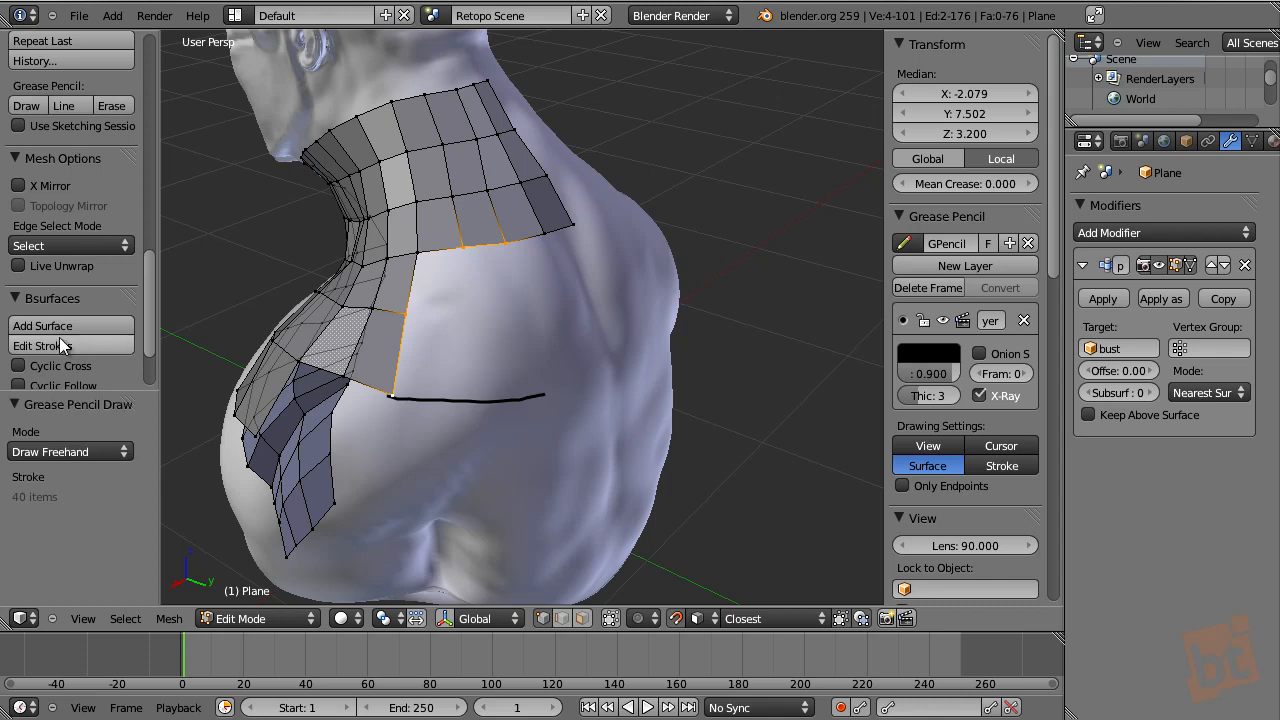
pyautogui.click(42, 326)
# - Delete all vertices of the retopology mesh to clear the sculpt
pyautogui.moveTo(606, 346)
pyautogui.mouseDown(button='middle')
pyautogui.moveTo(525, 343)
pyautogui.moveTo(657, 346)
pyautogui.moveTo(583, 400)
pyautogui.moveTo(669, 397)
pyautogui.moveTo(670, 417)
pyautogui.moveTo(523, 346)
pyautogui.moveTo(603, 417)
pyautogui.moveTo(457, 423)
pyautogui.moveTo(506, 403)
pyautogui.moveTo(466, 394)
pyautogui.moveTo(491, 371)
pyautogui.moveTo(535, 405)
pyautogui.moveTo(525, 420)
pyautogui.moveTo(554, 406)
pyautogui.moveTo(344, 267)
pyautogui.mouseUp(button='middle')
pyautogui.press('a')
pyautogui.press('x')
pyautogui.click(529, 377)
# - Draw three lengthwise strokes and four crossing strokes over the temple and generate a grid surface from them
pyautogui.scroll(3, 535, 405)
pyautogui.moveTo(270, 272); pyautogui.dragTo(527, 181)
pyautogui.moveTo(313, 343); pyautogui.dragTo(573, 260)
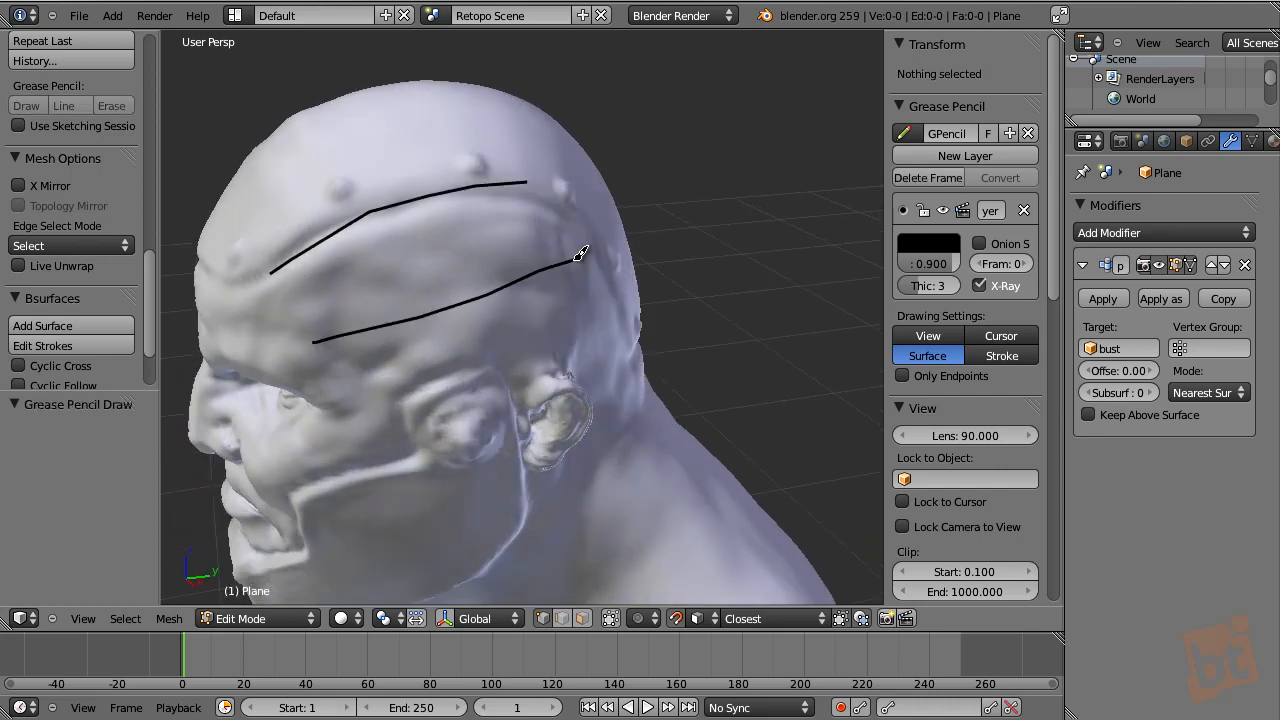
pyautogui.moveTo(357, 412); pyautogui.dragTo(606, 330)
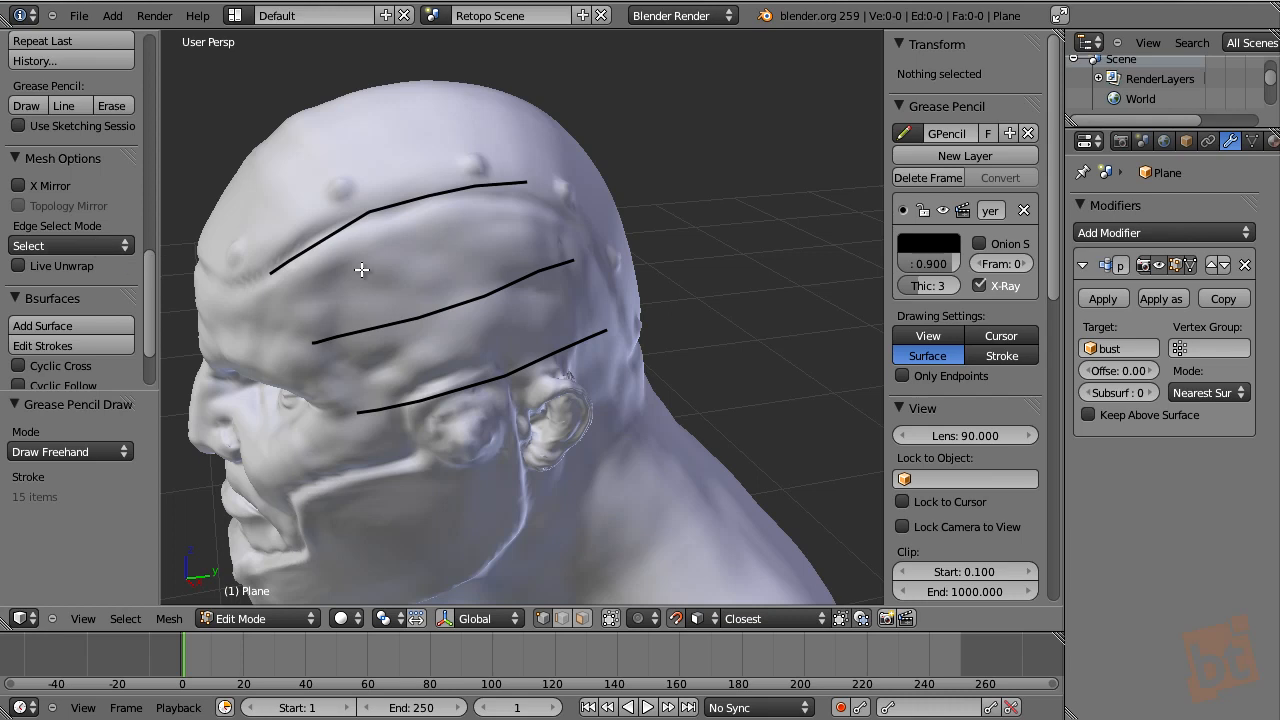
pyautogui.moveTo(273, 246); pyautogui.dragTo(430, 461)
pyautogui.click(334, 180)
pyautogui.moveTo(364, 201); pyautogui.dragTo(481, 436)
pyautogui.moveTo(436, 157); pyautogui.dragTo(533, 463)
pyautogui.moveTo(505, 141); pyautogui.dragTo(597, 378)
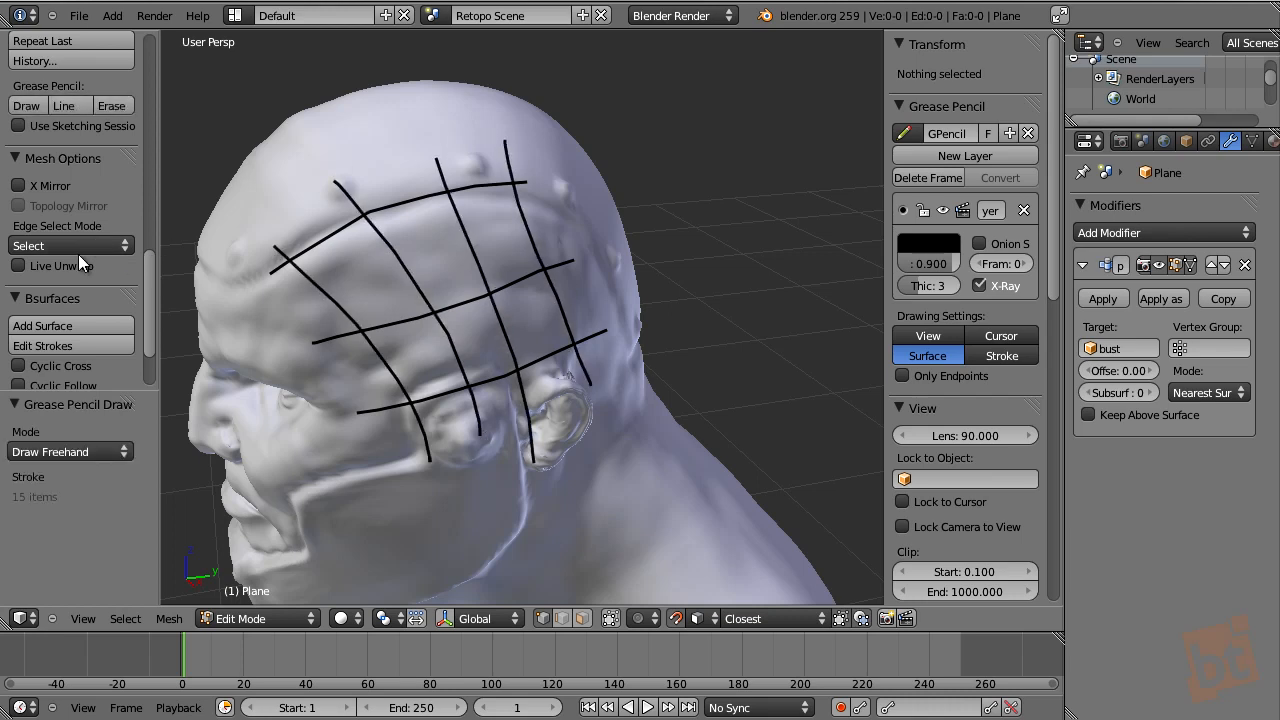
pyautogui.click(75, 325)
# - Extrude a vertex chain from the temple surface's upper corner, outlining open quads behind and above it on the head
pyautogui.moveTo(508, 349); pyautogui.dragTo(429, 257, button='middle')
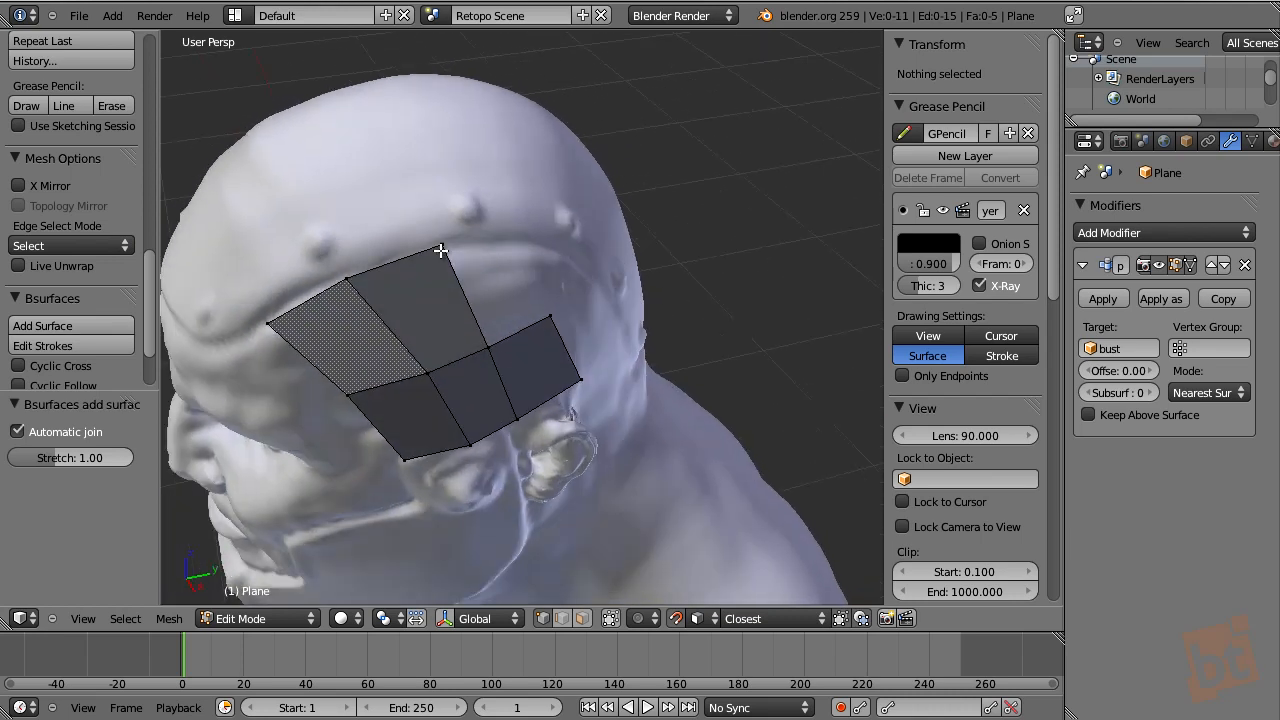
pyautogui.rightClick(439, 246)
pyautogui.moveTo(575, 329); pyautogui.dragTo(507, 292, button='middle')
pyautogui.keyDown('ctrl'); pyautogui.click(522, 243); pyautogui.keyUp('ctrl')
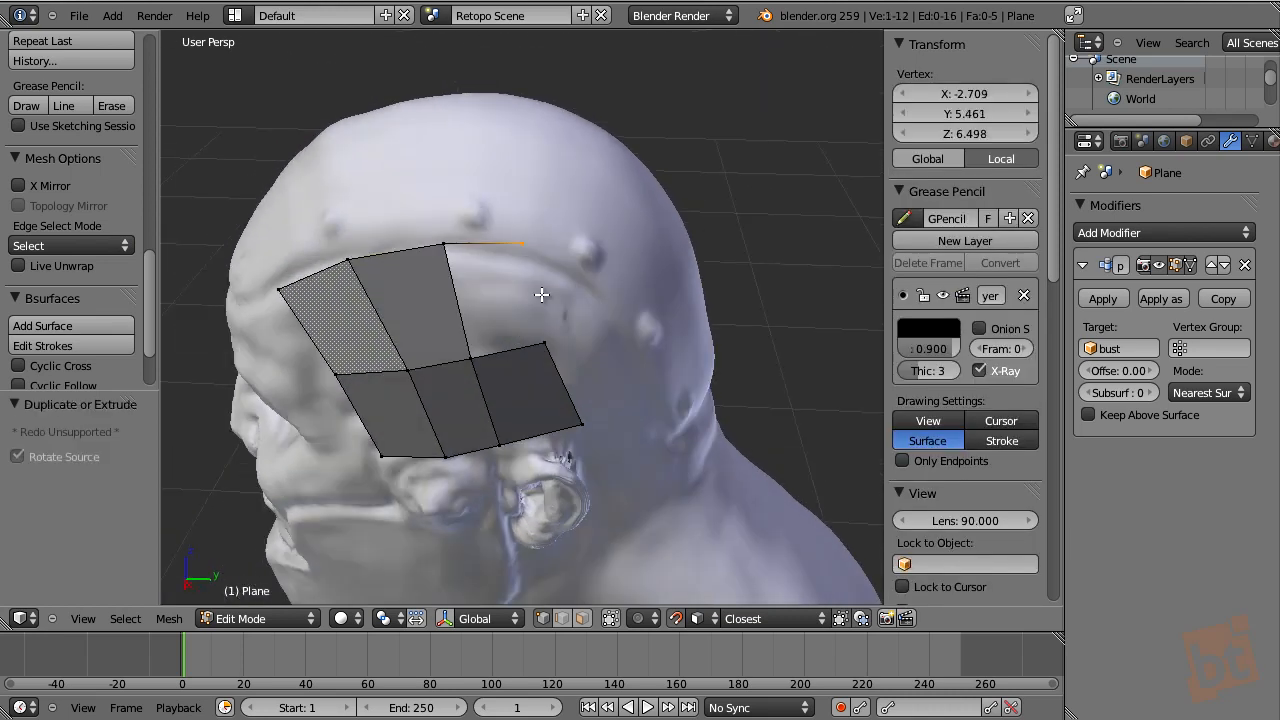
pyautogui.keyDown('ctrl'); pyautogui.click(541, 342); pyautogui.keyUp('ctrl')
pyautogui.keyDown('ctrl'); pyautogui.click(616, 333); pyautogui.keyUp('ctrl')
pyautogui.keyDown('ctrl'); pyautogui.click(611, 245); pyautogui.keyUp('ctrl')
pyautogui.keyDown('ctrl'); pyautogui.click(518, 243); pyautogui.keyUp('ctrl')
pyautogui.keyDown('ctrl'); pyautogui.click(516, 159); pyautogui.keyUp('ctrl')
pyautogui.keyDown('ctrl'); pyautogui.click(441, 153); pyautogui.keyUp('ctrl')
pyautogui.keyDown('ctrl'); pyautogui.click(436, 245); pyautogui.keyUp('ctrl')
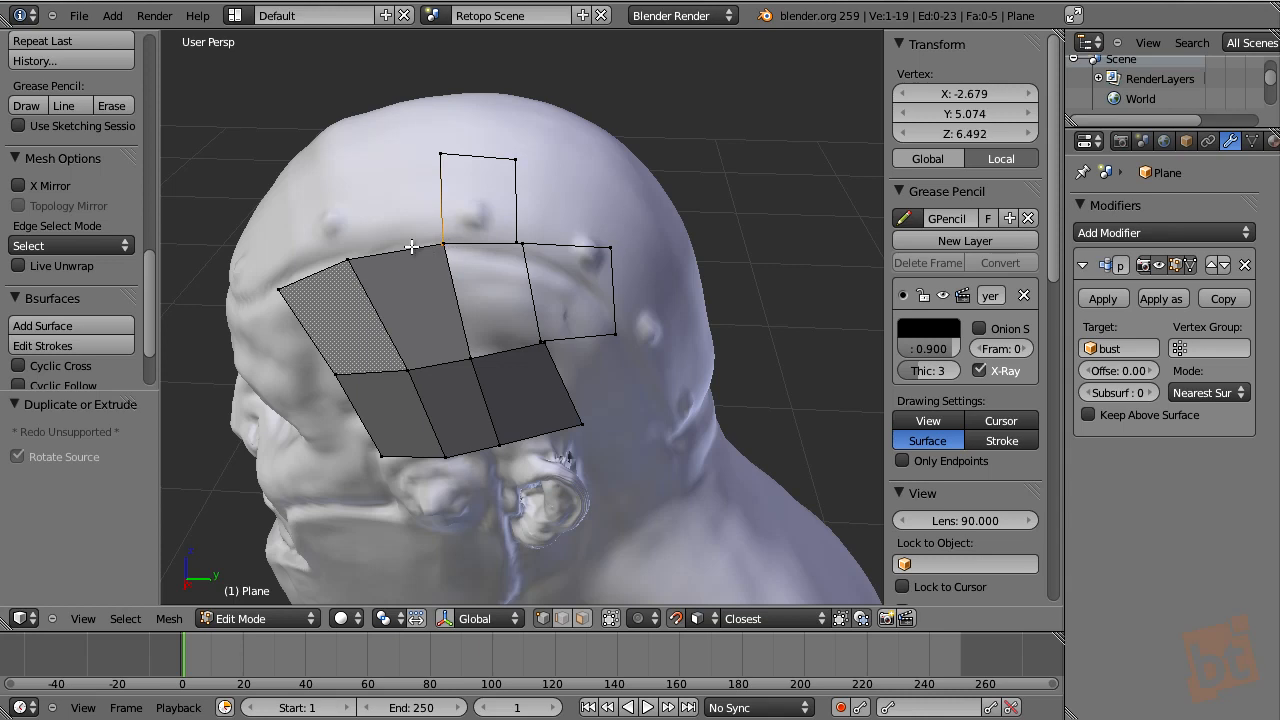
# - Continue the vertex chain from the surface's upper edge toward the crown, outlining another group of open quads
pyautogui.keyDown('ctrl'); pyautogui.click(346, 258); pyautogui.keyUp('ctrl')
pyautogui.keyDown('ctrl'); pyautogui.click(333, 173); pyautogui.keyUp('ctrl')
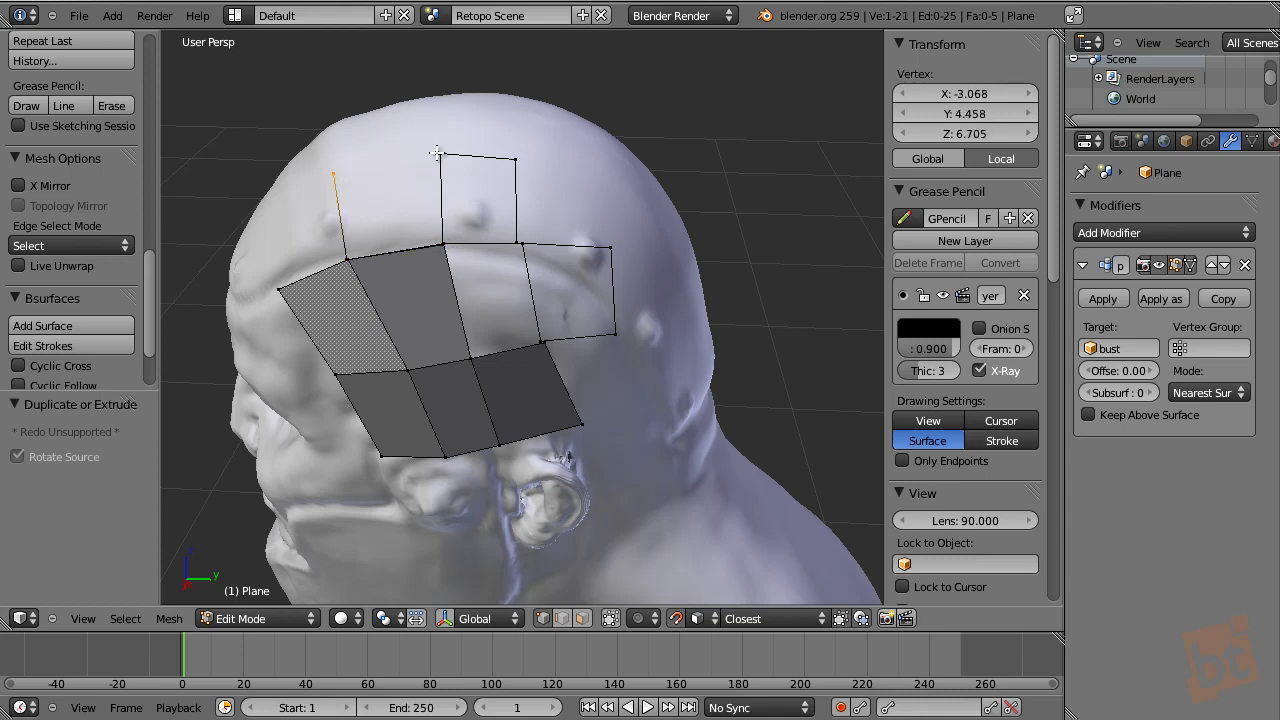
pyautogui.keyDown('ctrl'); pyautogui.click(438, 153); pyautogui.keyUp('ctrl')
pyautogui.moveTo(669, 171); pyautogui.dragTo(630, 255, button='middle')
pyautogui.keyDown('ctrl'); pyautogui.click(467, 60); pyautogui.keyUp('ctrl')
pyautogui.keyDown('ctrl'); pyautogui.click(550, 81); pyautogui.keyUp('ctrl')
pyautogui.keyDown('ctrl'); pyautogui.click(512, 175); pyautogui.keyUp('ctrl')
pyautogui.keyDown('ctrl'); pyautogui.click(612, 191); pyautogui.keyUp('ctrl')
pyautogui.keyDown('ctrl'); pyautogui.click(593, 265); pyautogui.keyUp('ctrl')
# - Extend the vertex chain across the back and top of the crown to outline the remaining open quads
pyautogui.moveTo(691, 283); pyautogui.dragTo(587, 301, button='middle')
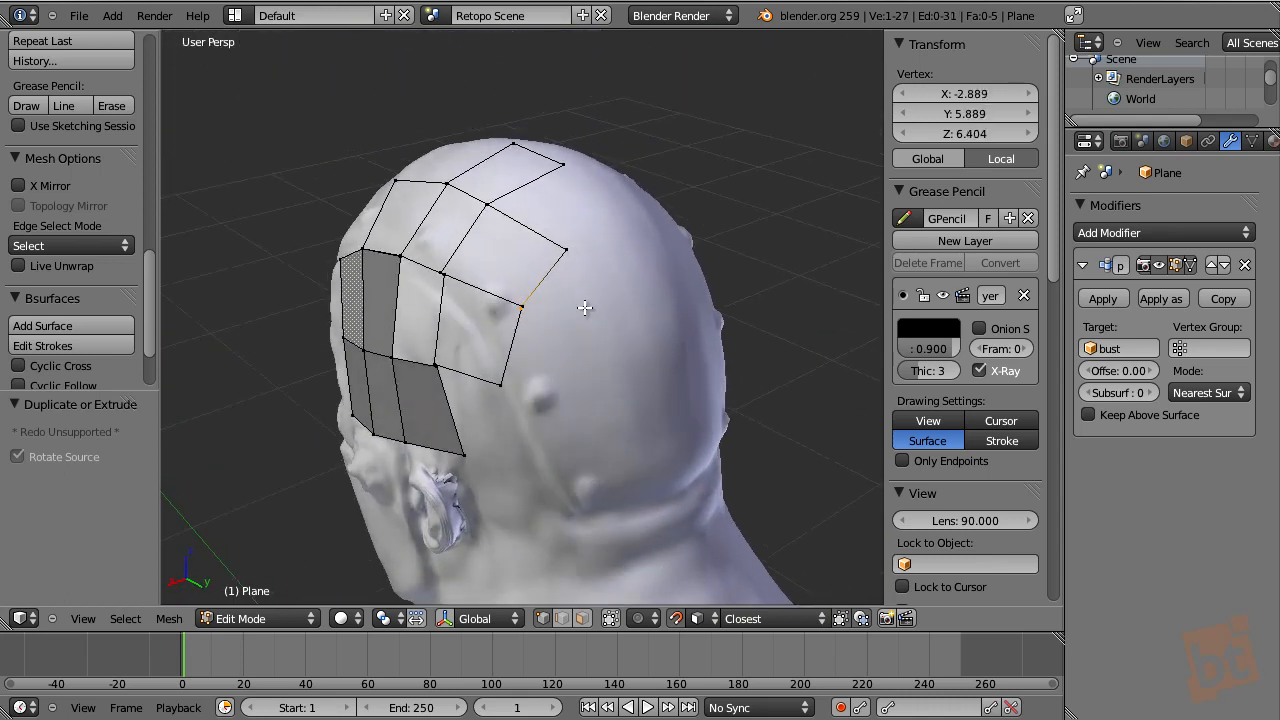
pyautogui.keyDown('ctrl'); pyautogui.click(619, 324); pyautogui.keyUp('ctrl')
pyautogui.keyDown('ctrl'); pyautogui.click(633, 268); pyautogui.keyUp('ctrl')
pyautogui.keyDown('ctrl'); pyautogui.click(568, 249); pyautogui.keyUp('ctrl')
pyautogui.keyDown('ctrl'); pyautogui.click(600, 185); pyautogui.keyUp('ctrl')
pyautogui.keyDown('ctrl'); pyautogui.click(565, 163); pyautogui.keyUp('ctrl')
pyautogui.moveTo(673, 208); pyautogui.dragTo(613, 192, button='middle')
pyautogui.keyDown('ctrl'); pyautogui.click(652, 118); pyautogui.keyUp('ctrl')
pyautogui.keyDown('ctrl'); pyautogui.click(570, 106); pyautogui.keyUp('ctrl')
pyautogui.moveTo(570, 106); pyautogui.dragTo(683, 156, button='middle')
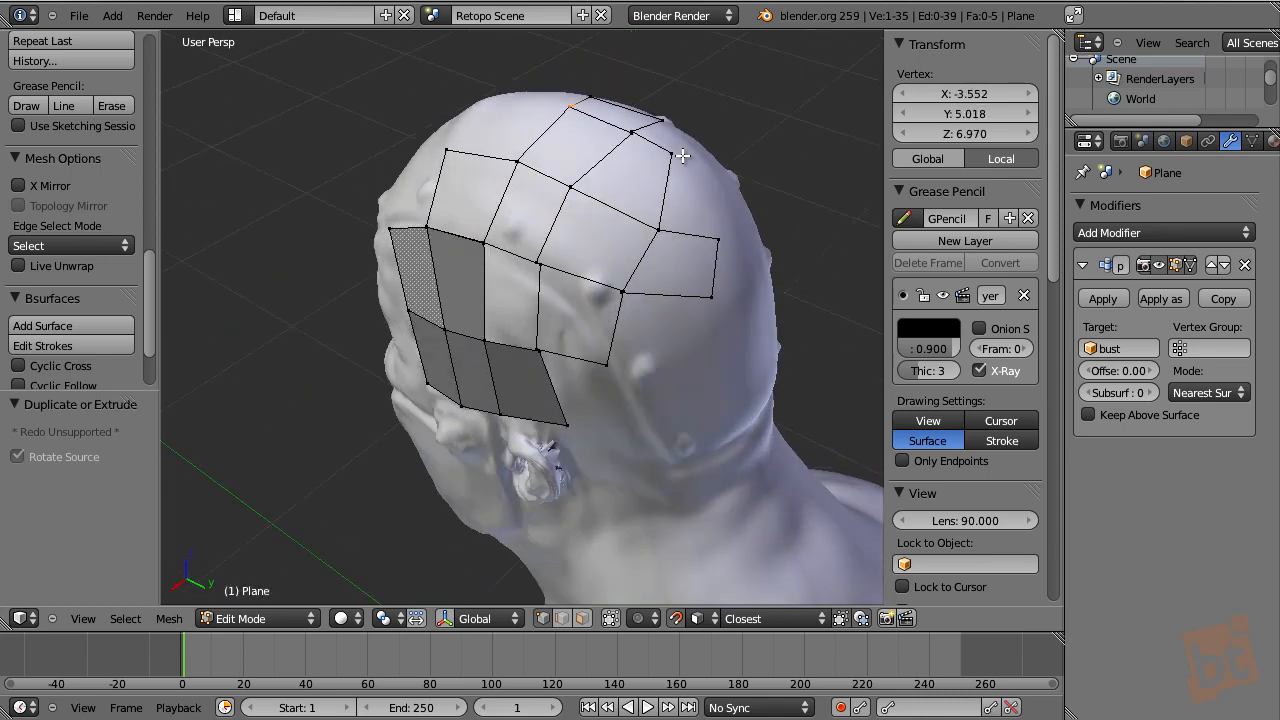
# - Nudge the corner vertex beside the temple surface, select the outlined quads, and fill them with a Bsurfaces surface
pyautogui.rightClick(529, 261)
pyautogui.press('g')
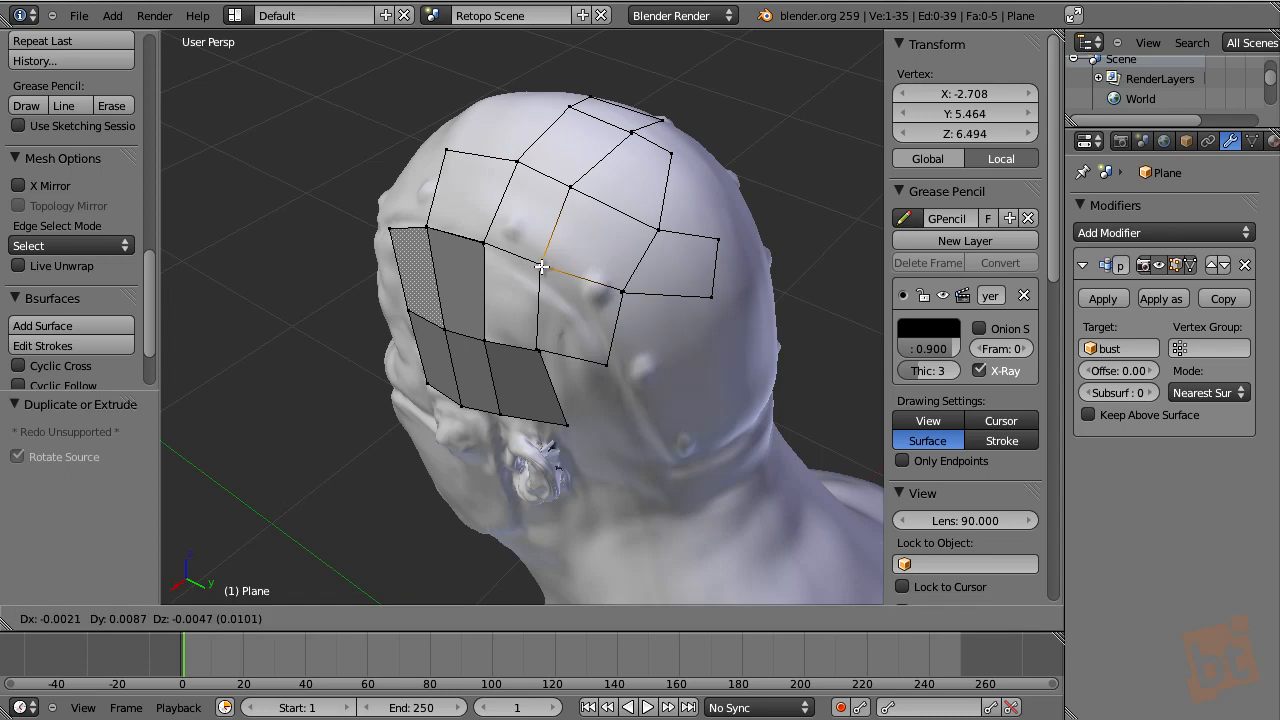
pyautogui.click(541, 266)
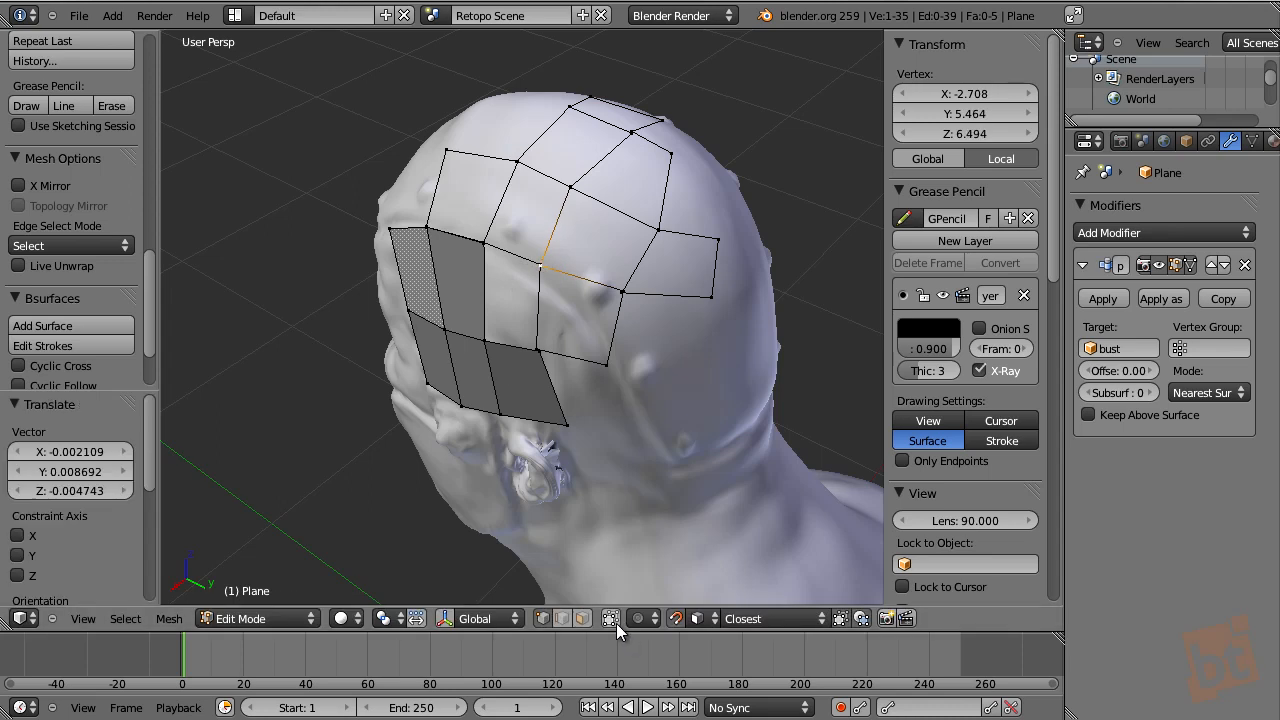
pyautogui.moveTo(562, 372)
pyautogui.mouseDown()
pyautogui.moveTo(657, 343)
pyautogui.moveTo(752, 262)
pyautogui.moveTo(631, 86)
pyautogui.moveTo(418, 167)
pyautogui.moveTo(430, 235)
pyautogui.moveTo(471, 266)
pyautogui.moveTo(500, 363)
pyautogui.moveTo(546, 333)
pyautogui.mouseUp()
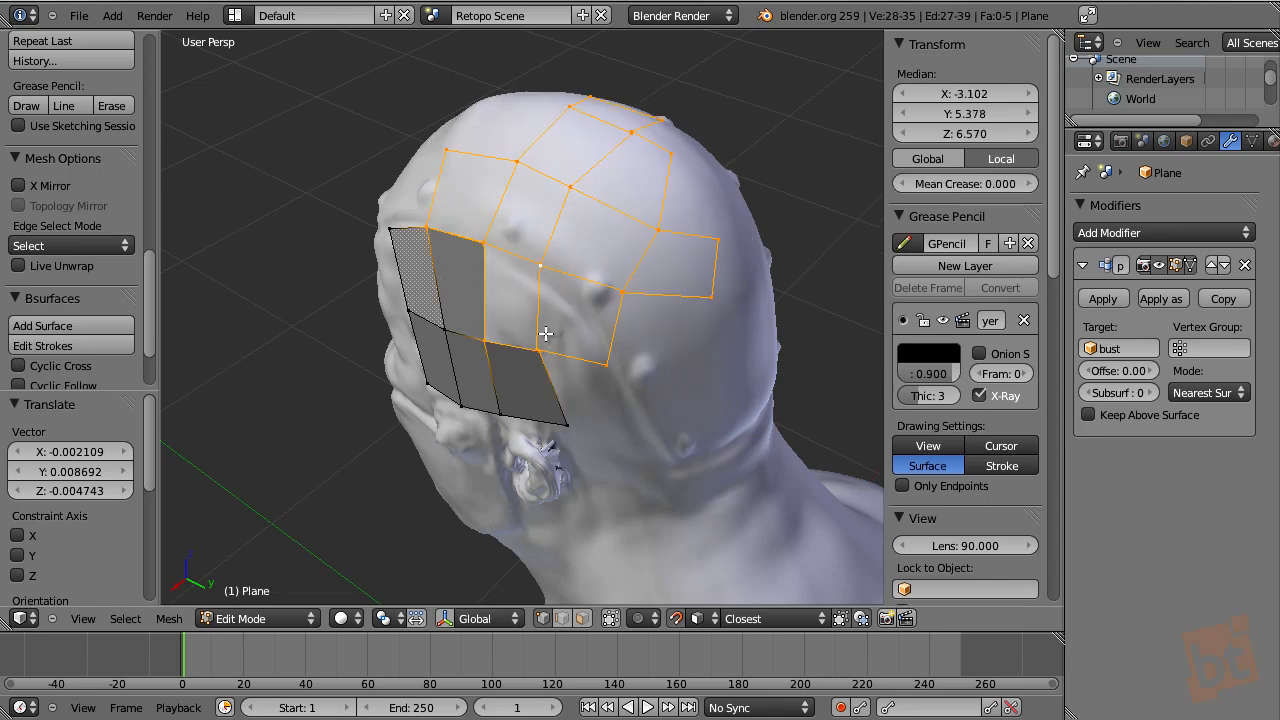
pyautogui.click(73, 326)
pyautogui.press('a')
# - Draw two C-shaped strokes around one half of the mouth and generate a surface between them
pyautogui.moveTo(644, 320); pyautogui.dragTo(626, 388, button='middle')
pyautogui.scroll(5, 606, 385)
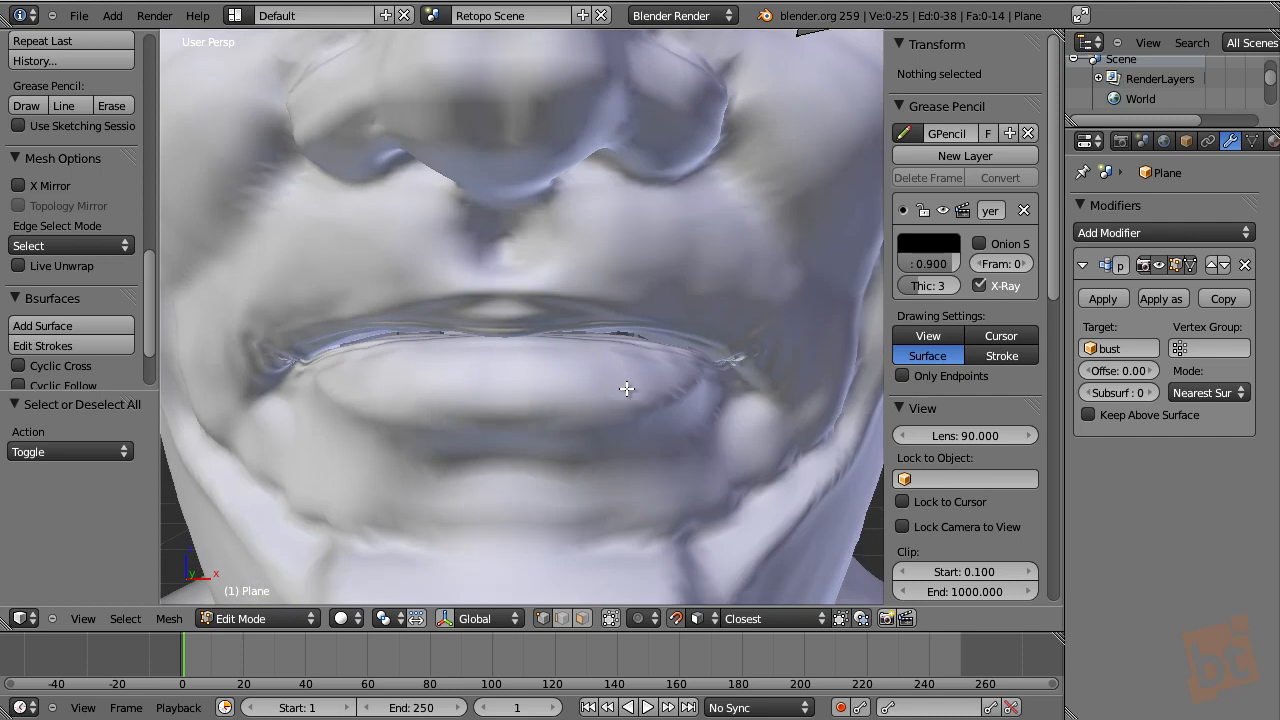
pyautogui.moveTo(501, 290); pyautogui.dragTo(522, 289)
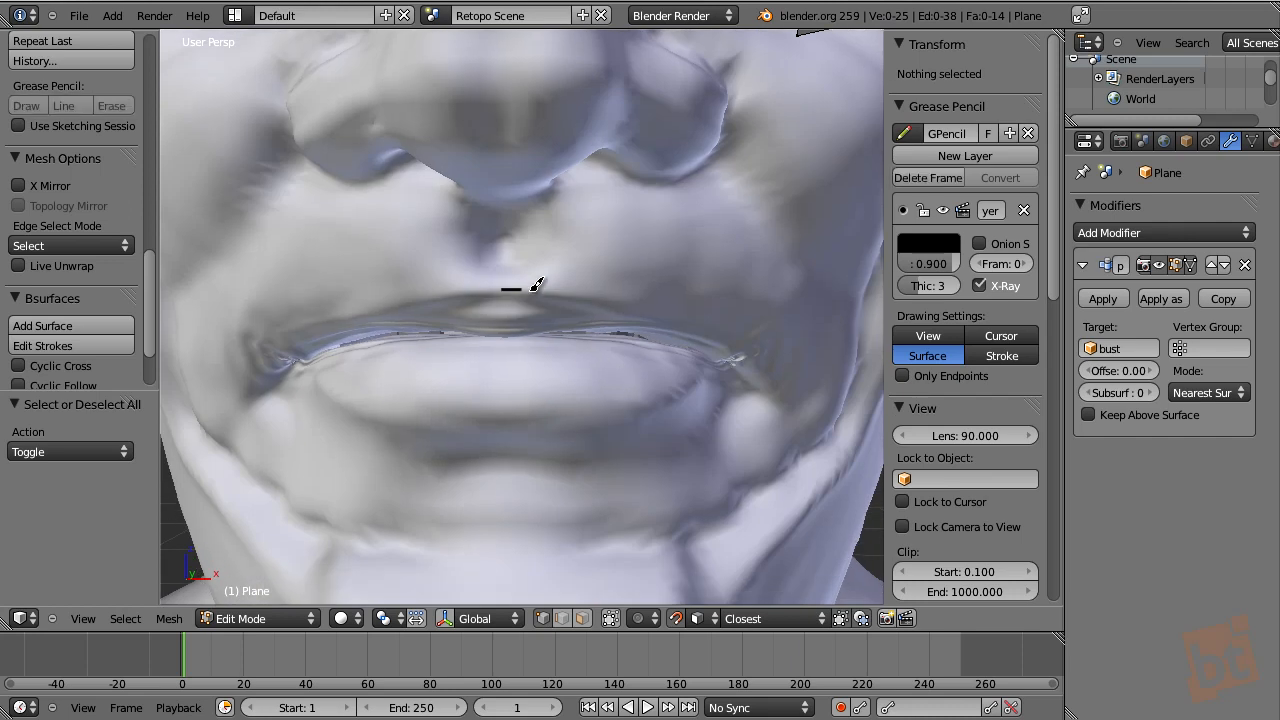
pyautogui.moveTo(605, 296); pyautogui.dragTo(677, 314)
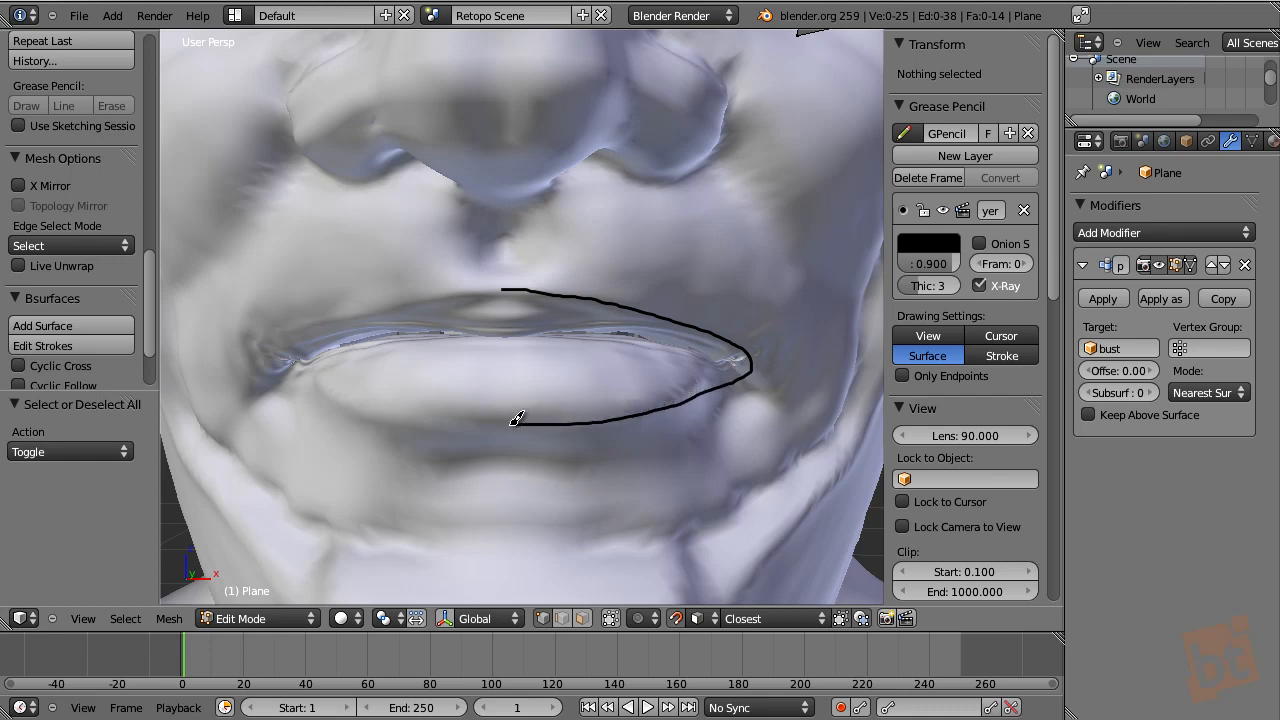
pyautogui.moveTo(508, 425); pyautogui.dragTo(508, 425)
pyautogui.moveTo(592, 198)
pyautogui.mouseDown()
pyautogui.moveTo(680, 191)
pyautogui.moveTo(751, 223)
pyautogui.moveTo(806, 289)
pyautogui.mouseUp()
pyautogui.moveTo(826, 348)
pyautogui.mouseDown()
pyautogui.moveTo(774, 443)
pyautogui.moveTo(663, 491)
pyautogui.moveTo(511, 518)
pyautogui.mouseUp()
pyautogui.click(110, 323)
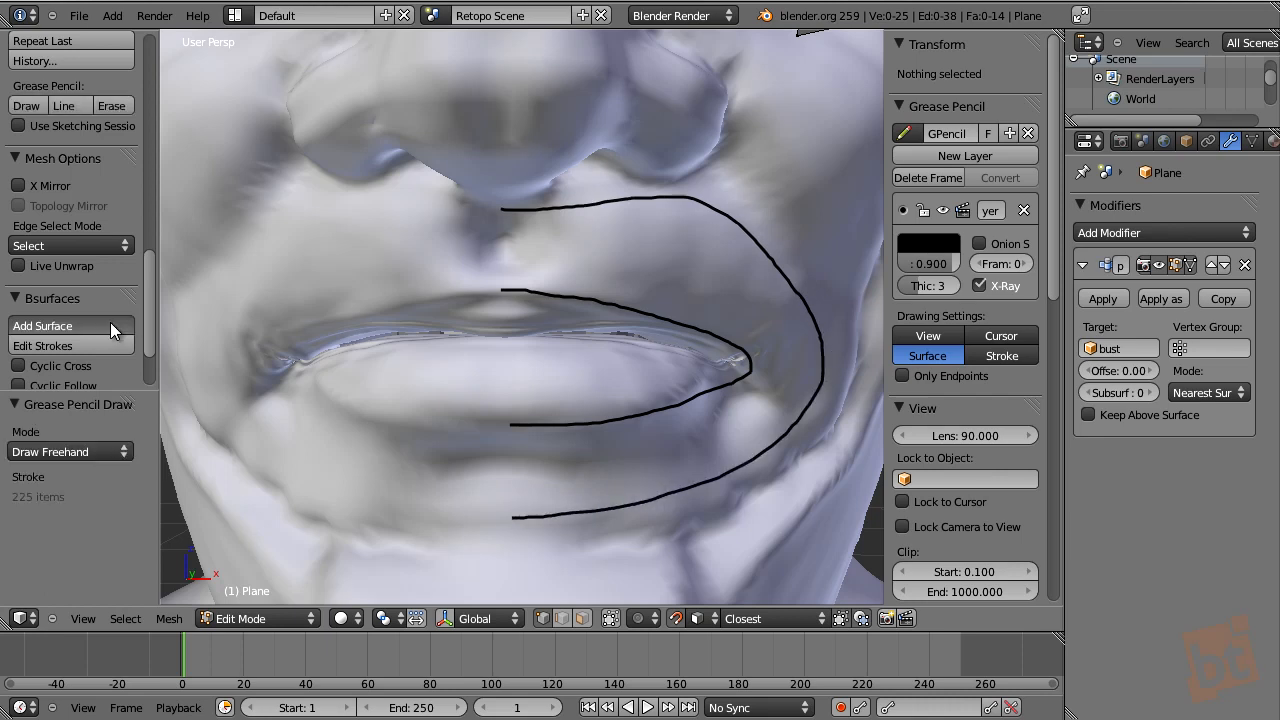
# - Turn off Automatic join for the mouth surface, set Cross to 8 and Follow to 2
pyautogui.click(15, 431)
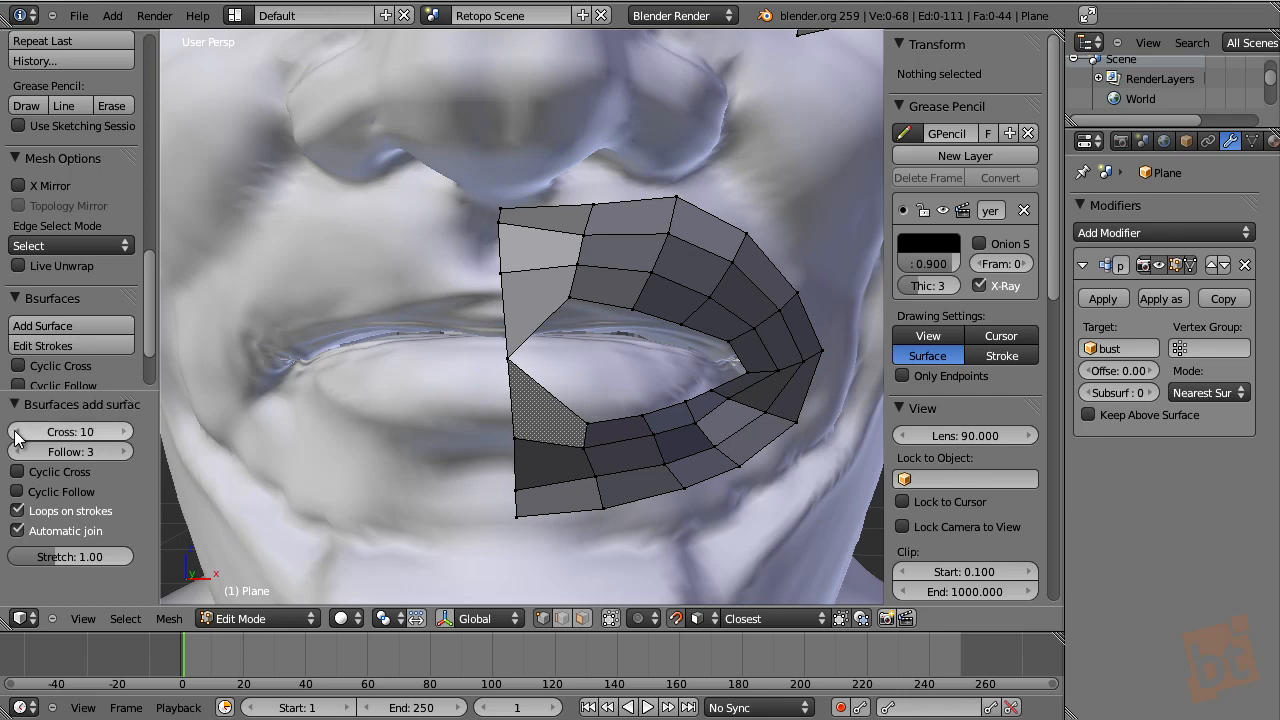
pyautogui.click(18, 531)
pyautogui.click(18, 531)
pyautogui.click(18, 531)
pyautogui.click(18, 531)
pyautogui.click(18, 531)
pyautogui.click(18, 531)
pyautogui.click(18, 531)
pyautogui.click(18, 531)
pyautogui.click(18, 531)
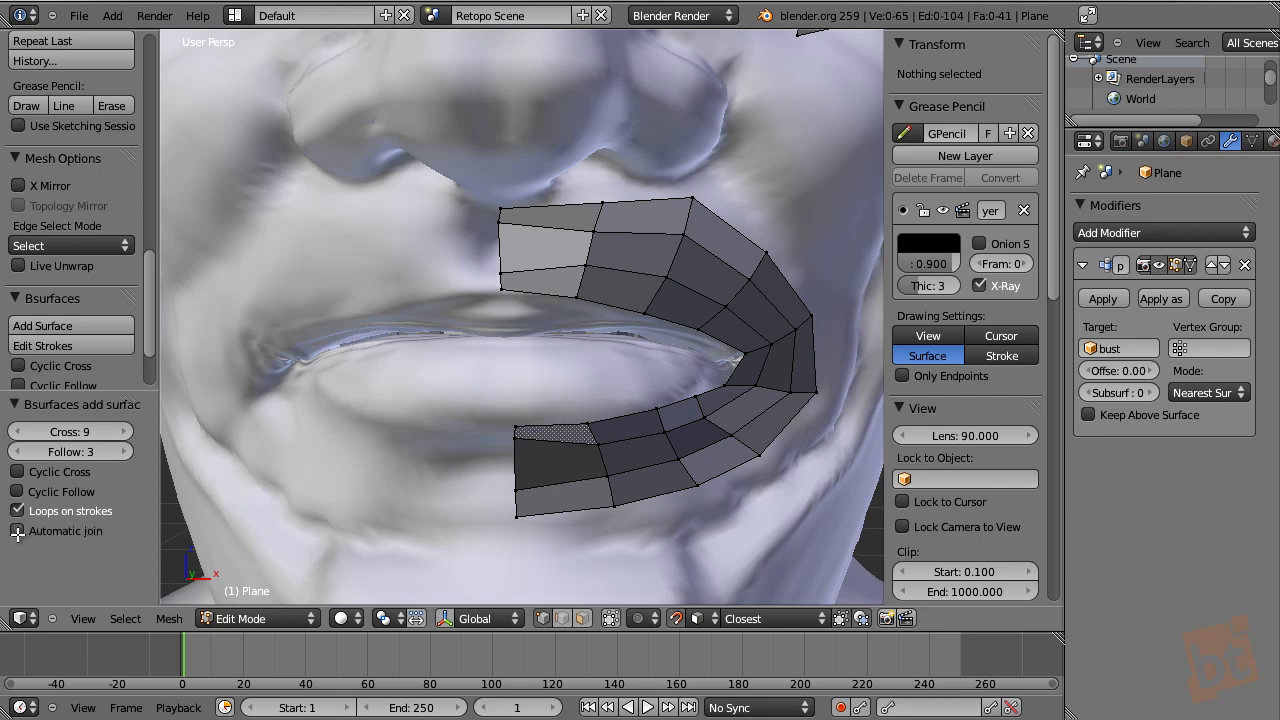
pyautogui.click(13, 432)
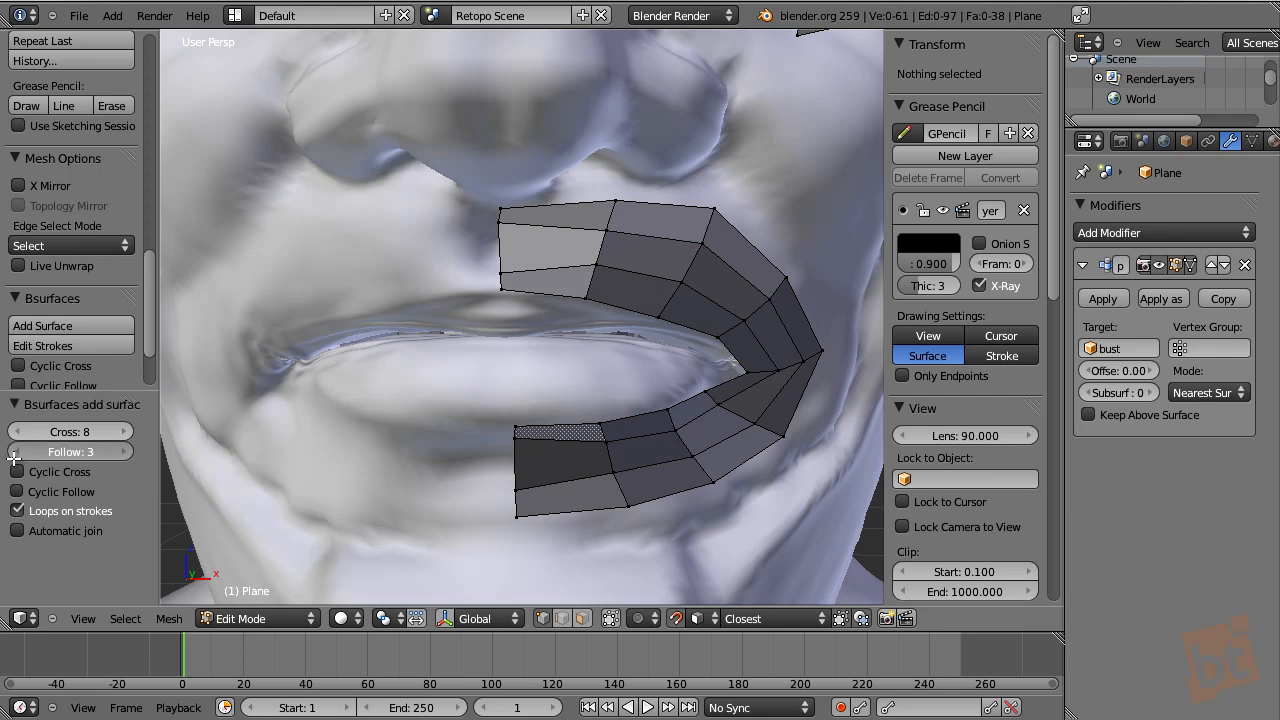
pyautogui.click(13, 452)
# - Nudge two vertices in the middle loop of the mouth surface above the upper lip
pyautogui.rightClick(501, 262)
pyautogui.press('g')
pyautogui.click(502, 248)
pyautogui.rightClick(605, 246)
pyautogui.press('g')
pyautogui.click(607, 245)
# - Select three vertices on the mouth surface's outer edge and draw four strokes up the cheek to the lower eyelid
pyautogui.moveTo(799, 267); pyautogui.dragTo(471, 323, button='middle')
pyautogui.rightClick(388, 346)
pyautogui.keyDown('shift'); pyautogui.rightClick(467, 416); pyautogui.keyUp('shift')
pyautogui.keyDown('shift'); pyautogui.rightClick(549, 492); pyautogui.keyUp('shift')
pyautogui.moveTo(413, 273)
pyautogui.mouseDown()
pyautogui.moveTo(636, 336)
pyautogui.moveTo(627, 341)
pyautogui.mouseUp()
pyautogui.scroll(-5, 636, 257)
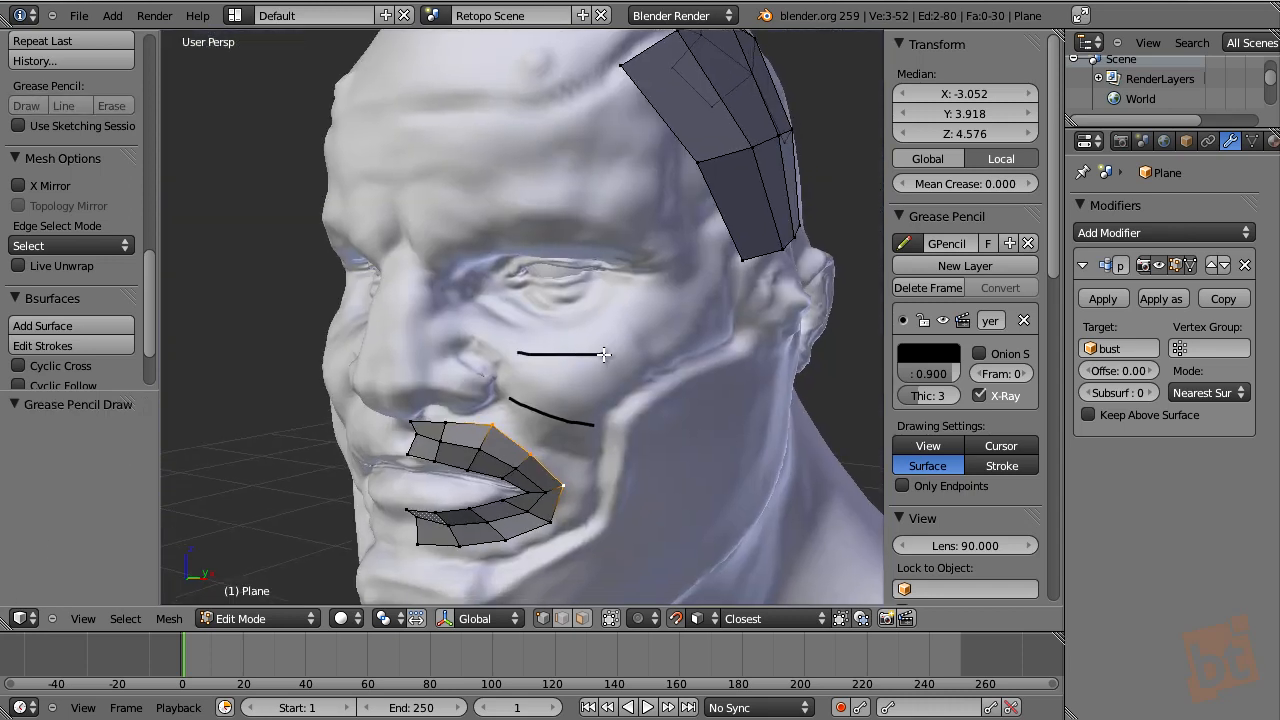
pyautogui.moveTo(610, 348); pyautogui.dragTo(606, 350)
pyautogui.moveTo(519, 302)
pyautogui.mouseDown()
pyautogui.moveTo(588, 291)
pyautogui.moveTo(550, 278)
pyautogui.moveTo(580, 277)
pyautogui.mouseUp()
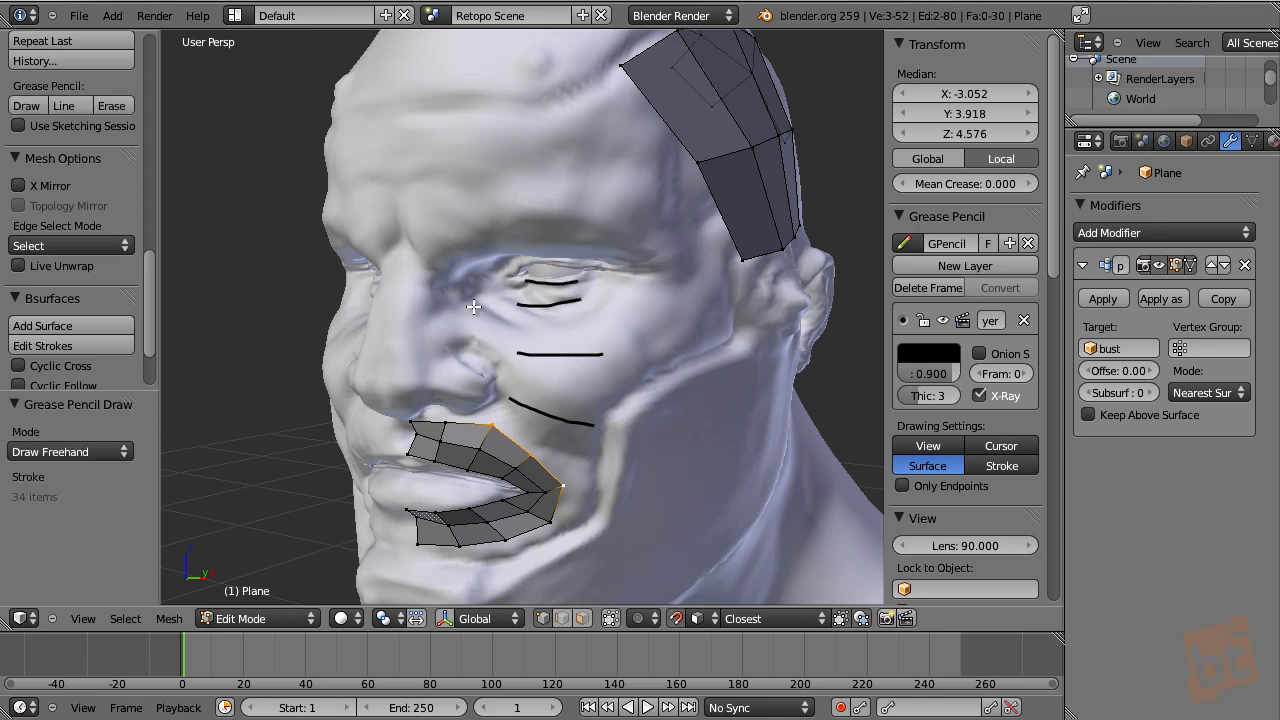
# - Generate a surface from the cheek strokes and reduce the number of divisions between the strokes
pyautogui.click(54, 325)
pyautogui.click(20, 431)
pyautogui.click(20, 431)
pyautogui.click(125, 431)
# - Select three vertices at the cheek strip's upper outer edge and draw two strokes along the lower eyelid to the eye corner
pyautogui.moveTo(623, 305)
pyautogui.mouseDown(button='middle')
pyautogui.moveTo(568, 308)
pyautogui.moveTo(612, 320)
pyautogui.mouseUp(button='middle')
pyautogui.scroll(5, 601, 312)
pyautogui.rightClick(559, 236)
pyautogui.keyDown('shift'); pyautogui.rightClick(557, 251); pyautogui.keyUp('shift')
pyautogui.keyDown('shift'); pyautogui.rightClick(563, 267); pyautogui.keyUp('shift')
pyautogui.moveTo(582, 275); pyautogui.dragTo(605, 264, button='middle')
pyautogui.moveTo(549, 233); pyautogui.dragTo(606, 201)
pyautogui.moveTo(556, 271)
pyautogui.mouseDown()
pyautogui.moveTo(580, 270)
pyautogui.moveTo(673, 208)
pyautogui.mouseUp()
# - Generate a surface from the eyelid strokes and set Cross to 2
pyautogui.click(69, 322)
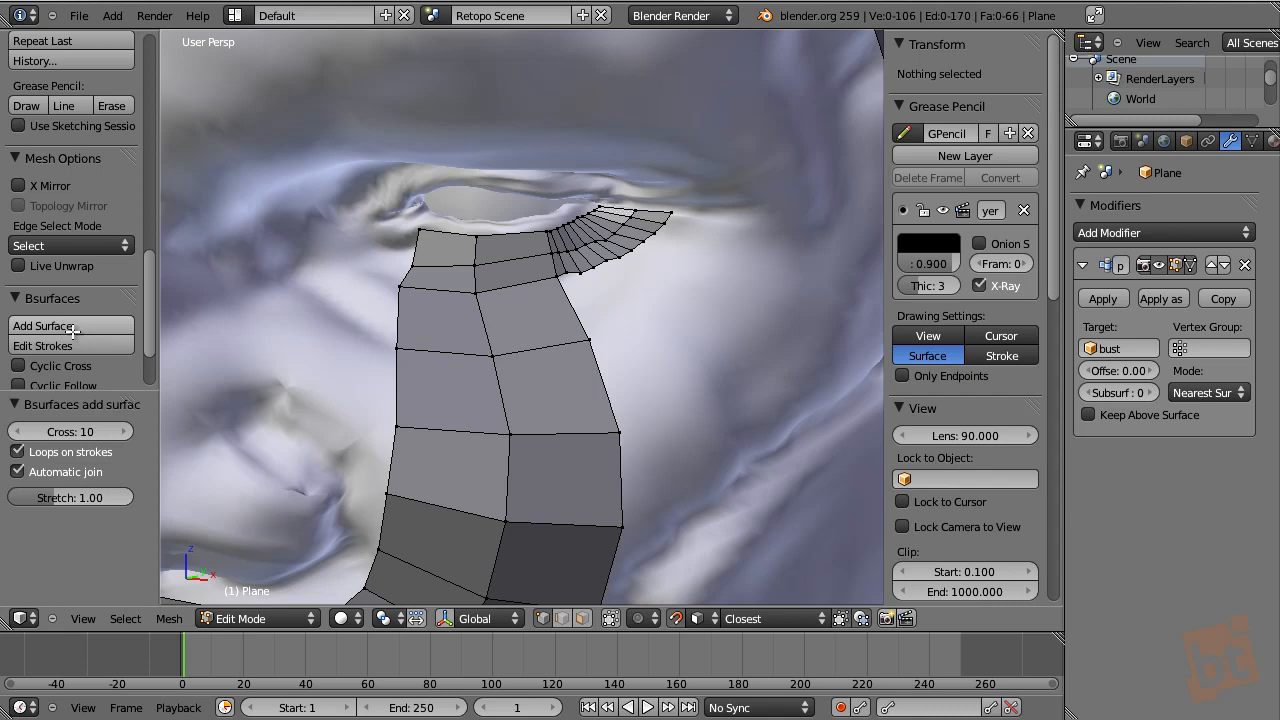
pyautogui.click(16, 431)
pyautogui.click(16, 431)
pyautogui.click(16, 431)
pyautogui.click(16, 431)
pyautogui.click(16, 431)
pyautogui.click(16, 431)
pyautogui.click(16, 431)
pyautogui.click(16, 431)
# - Select five vertices along the eyelid strip's end and the cheek strip's outer edge, draw one stroke down the cheek, and generate a surface
pyautogui.moveTo(540, 294); pyautogui.dragTo(567, 294, button='middle')
pyautogui.rightClick(621, 257)
pyautogui.keyDown('shift'); pyautogui.rightClick(667, 213); pyautogui.keyUp('shift')
pyautogui.keyDown('shift'); pyautogui.rightClick(601, 341); pyautogui.keyUp('shift')
pyautogui.keyDown('shift'); pyautogui.rightClick(642, 426); pyautogui.keyUp('shift')
pyautogui.keyDown('shift'); pyautogui.rightClick(641, 508); pyautogui.keyUp('shift')
pyautogui.scroll(-4, 700, 428)
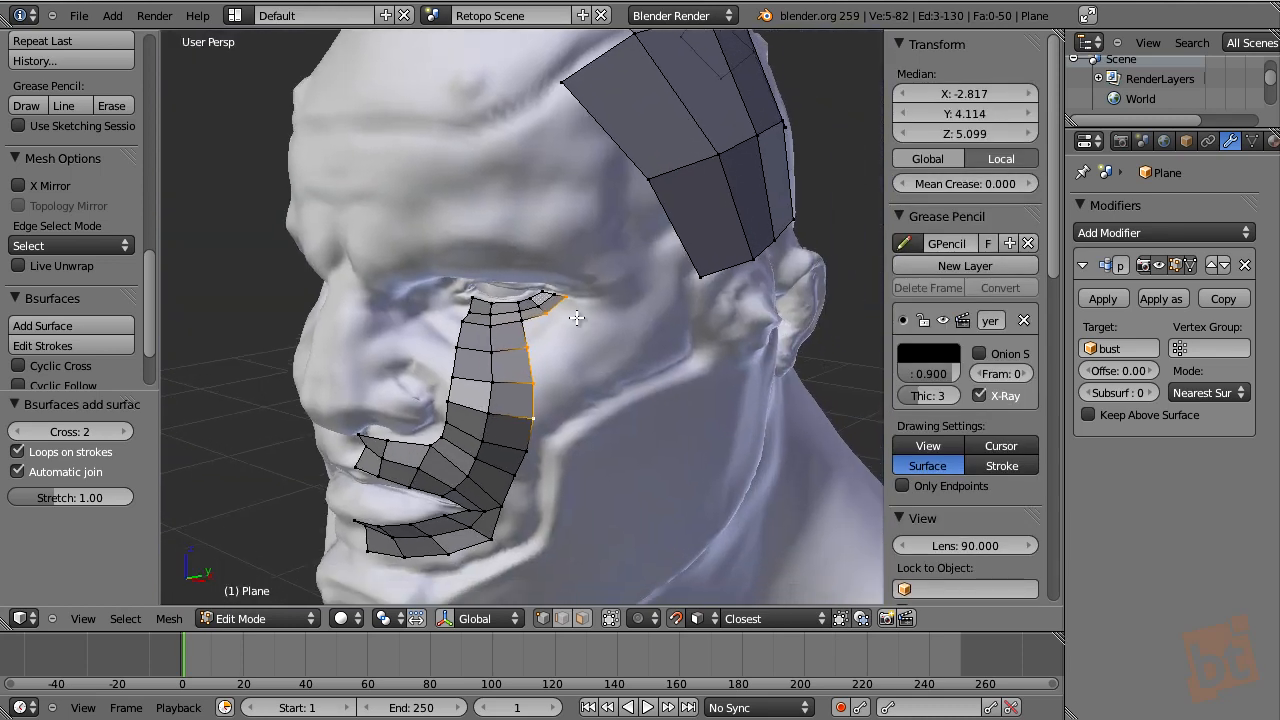
pyautogui.moveTo(565, 296); pyautogui.dragTo(573, 289)
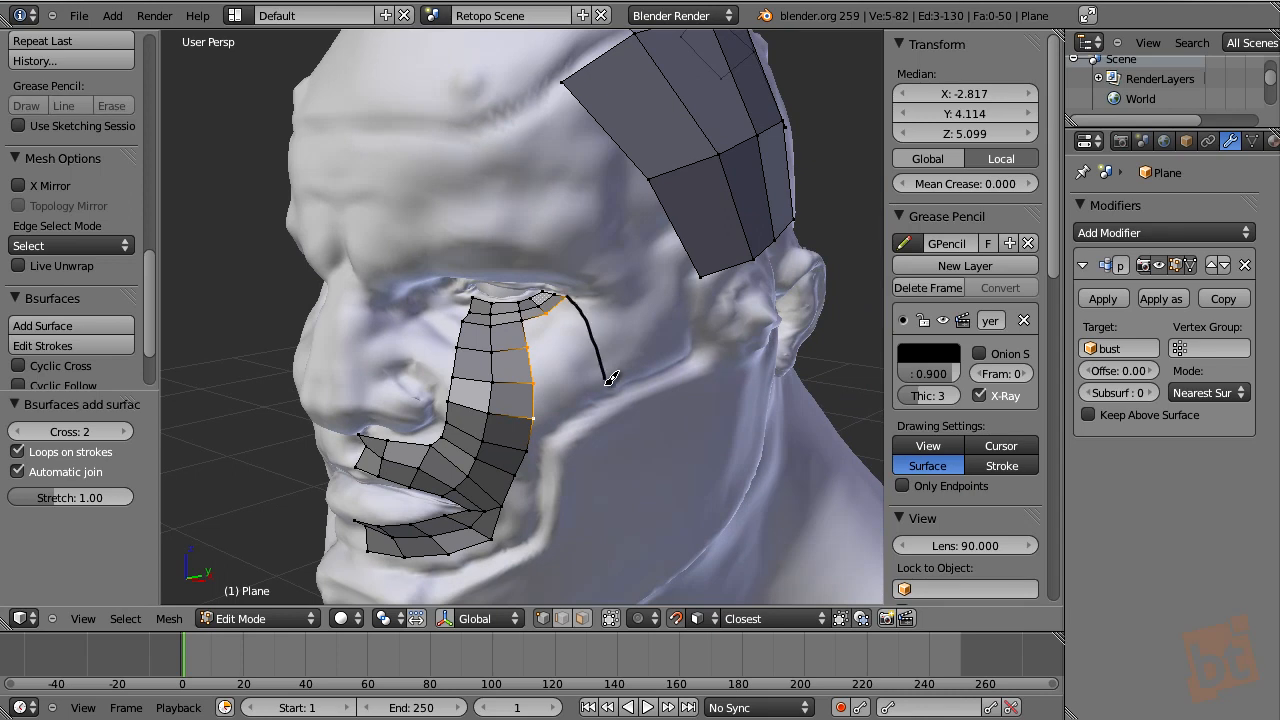
pyautogui.moveTo(607, 389); pyautogui.dragTo(608, 390)
pyautogui.click(66, 325)
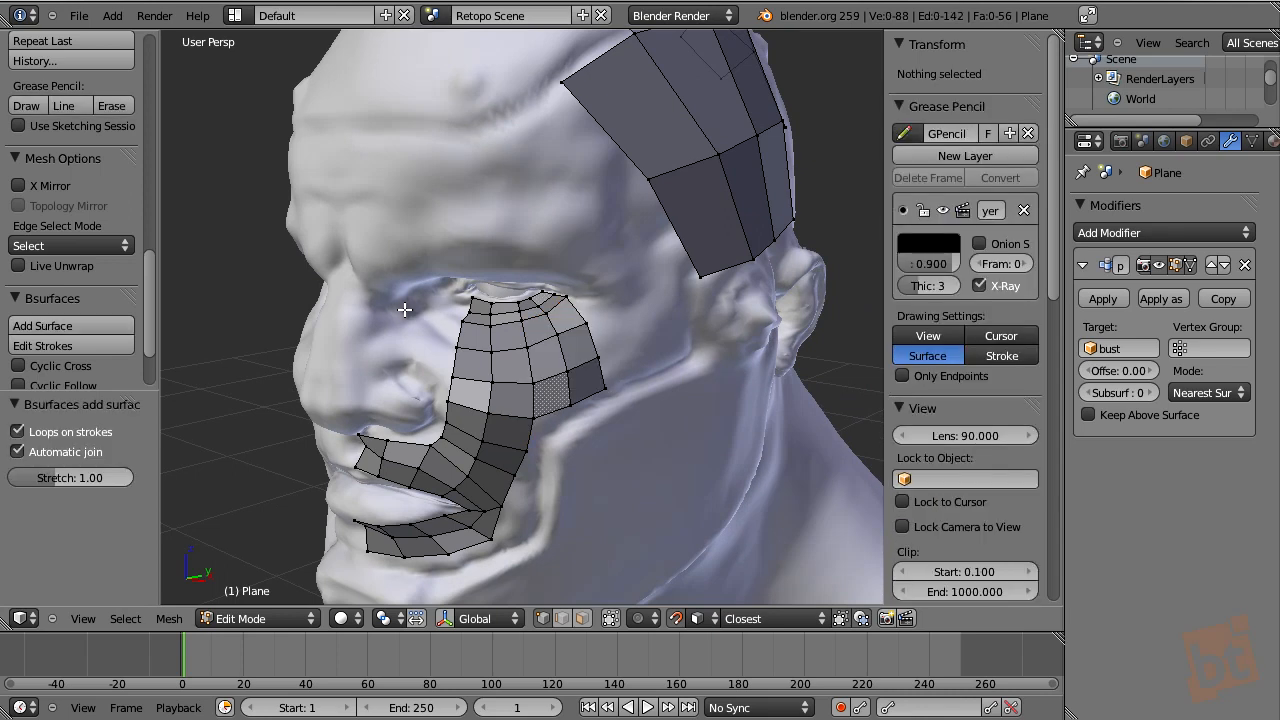
# - Select four vertices on the cheek surface's outer edge and draw two downward strokes between the cheek and the ear
pyautogui.moveTo(608, 335); pyautogui.dragTo(567, 333, button='middle')
pyautogui.scroll(4, 567, 333)
pyautogui.rightClick(585, 333)
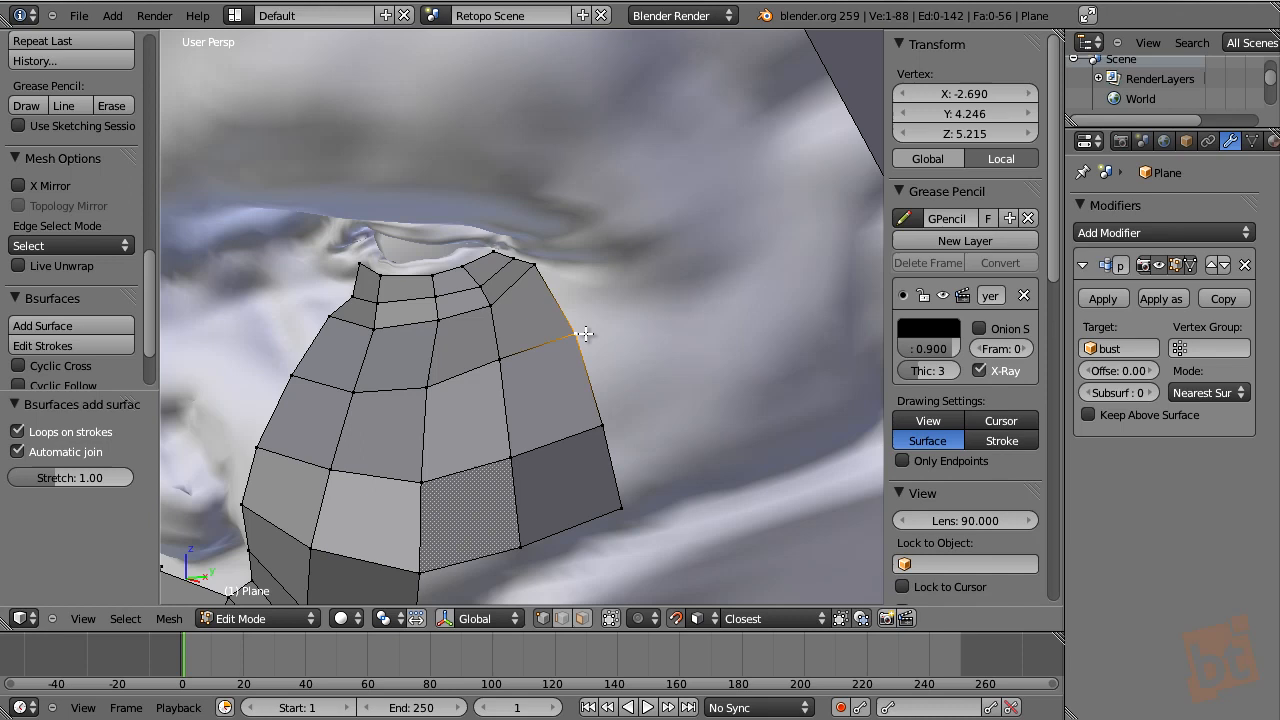
pyautogui.keyDown('shift'); pyautogui.rightClick(549, 268); pyautogui.keyUp('shift')
pyautogui.keyDown('shift'); pyautogui.rightClick(604, 408); pyautogui.keyUp('shift')
pyautogui.keyDown('shift'); pyautogui.rightClick(630, 482); pyautogui.keyUp('shift')
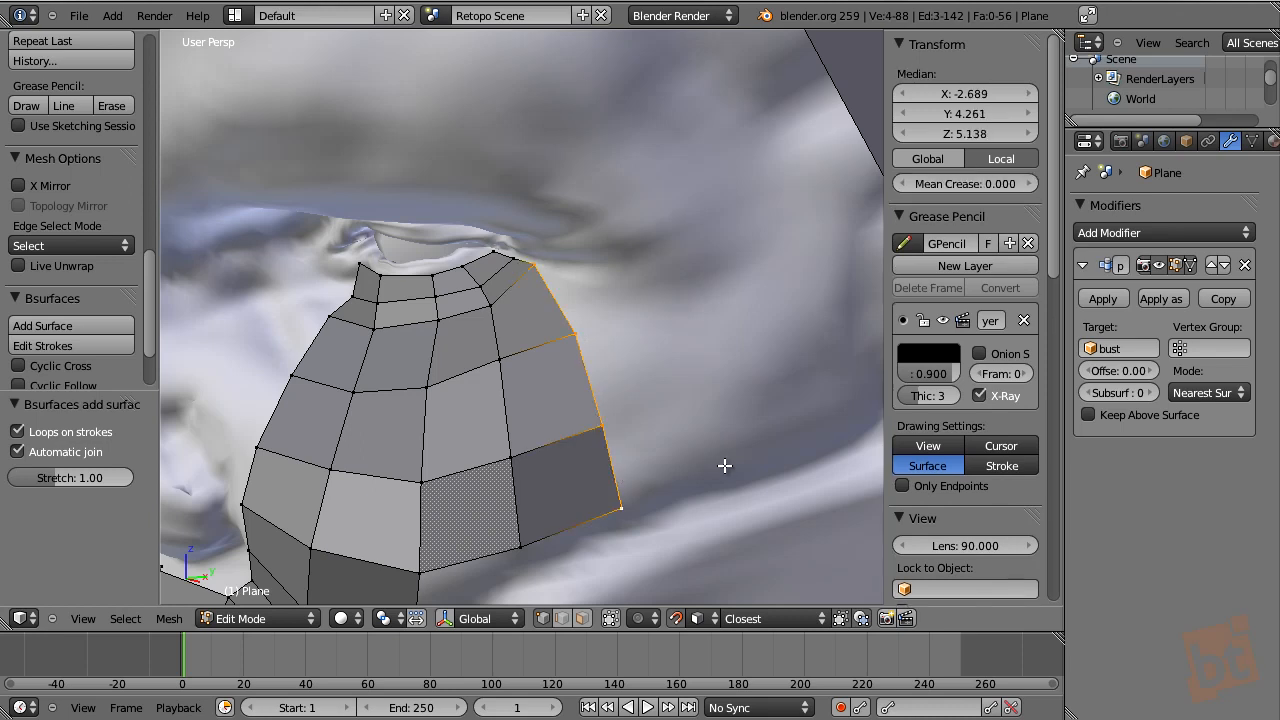
pyautogui.keyDown('shift'); pyautogui.moveTo(686, 474); pyautogui.dragTo(686, 443, button='middle'); pyautogui.keyUp('shift')
pyautogui.moveTo(528, 178)
pyautogui.mouseDown()
pyautogui.moveTo(586, 340)
pyautogui.moveTo(588, 425)
pyautogui.mouseUp()
pyautogui.moveTo(680, 150); pyautogui.dragTo(749, 357)
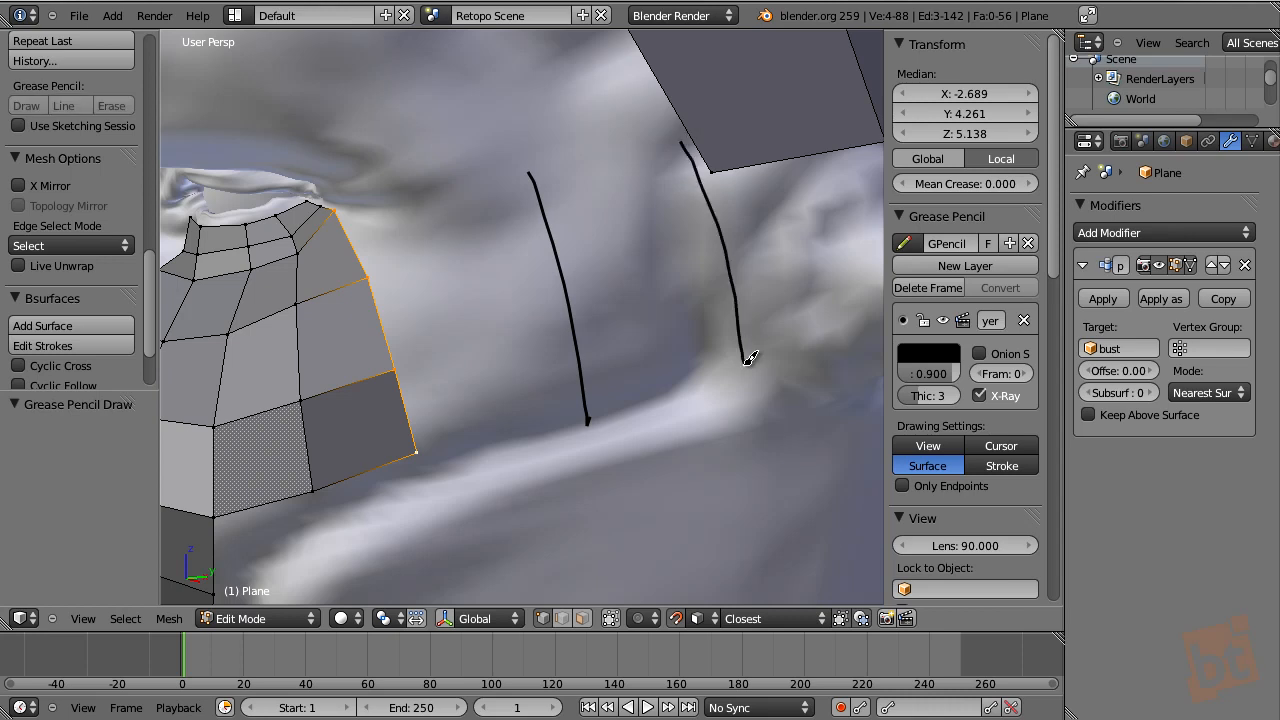
# - Generate a surface from the strokes toward the ear and set Follow to 2
pyautogui.scroll(-5, 651, 257)
pyautogui.moveTo(598, 255); pyautogui.dragTo(582, 275, button='middle')
pyautogui.click(46, 326)
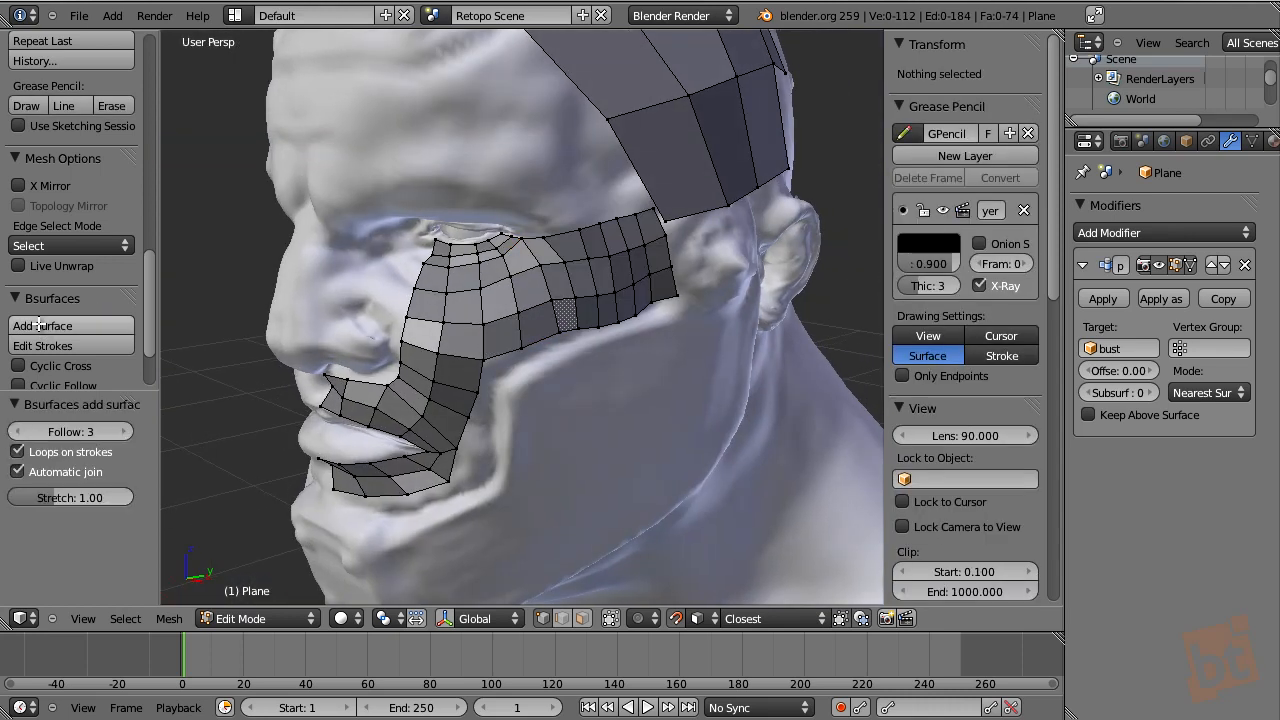
pyautogui.click(14, 431)
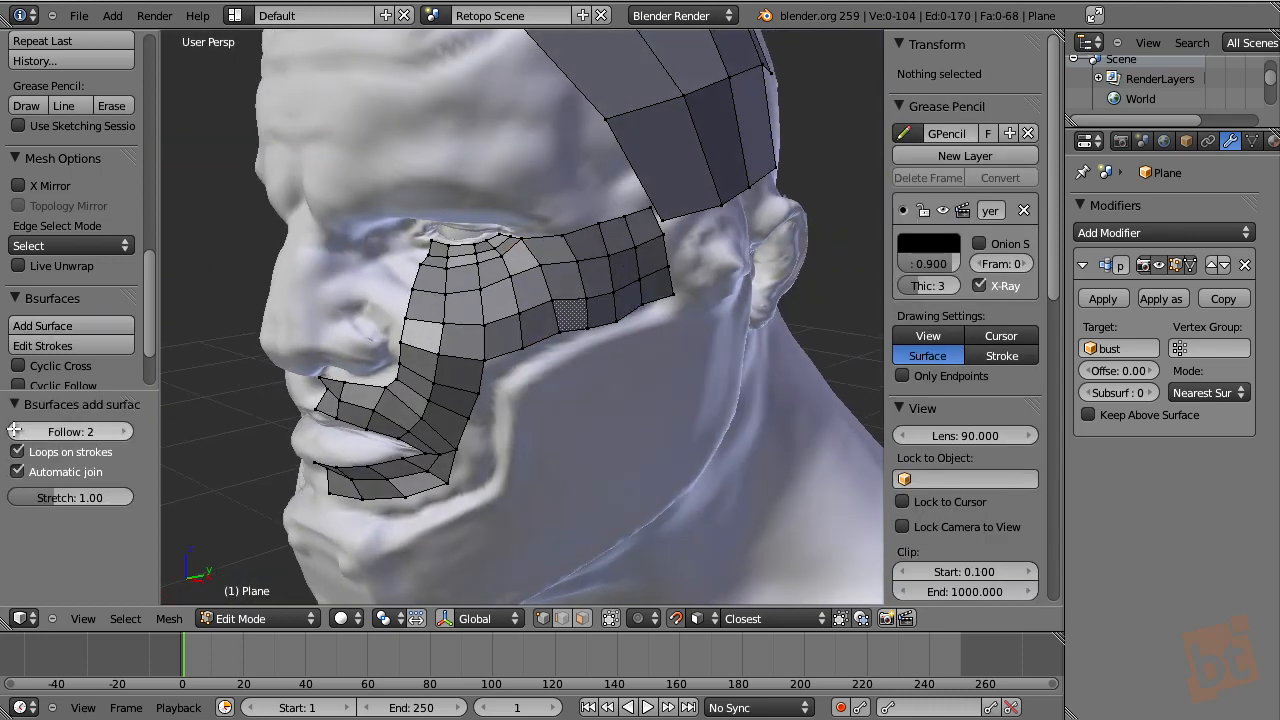
pyautogui.click(14, 431)
pyautogui.click(123, 431)
# - Select three vertices on the cheek surface's inner edge and draw three vertical strokes toward the bridge of the nose
pyautogui.moveTo(300, 380); pyautogui.dragTo(397, 338, button='middle')
pyautogui.rightClick(405, 280)
pyautogui.keyDown('shift'); pyautogui.rightClick(409, 303); pyautogui.keyUp('shift')
pyautogui.keyDown('shift'); pyautogui.rightClick(417, 334); pyautogui.keyUp('shift')
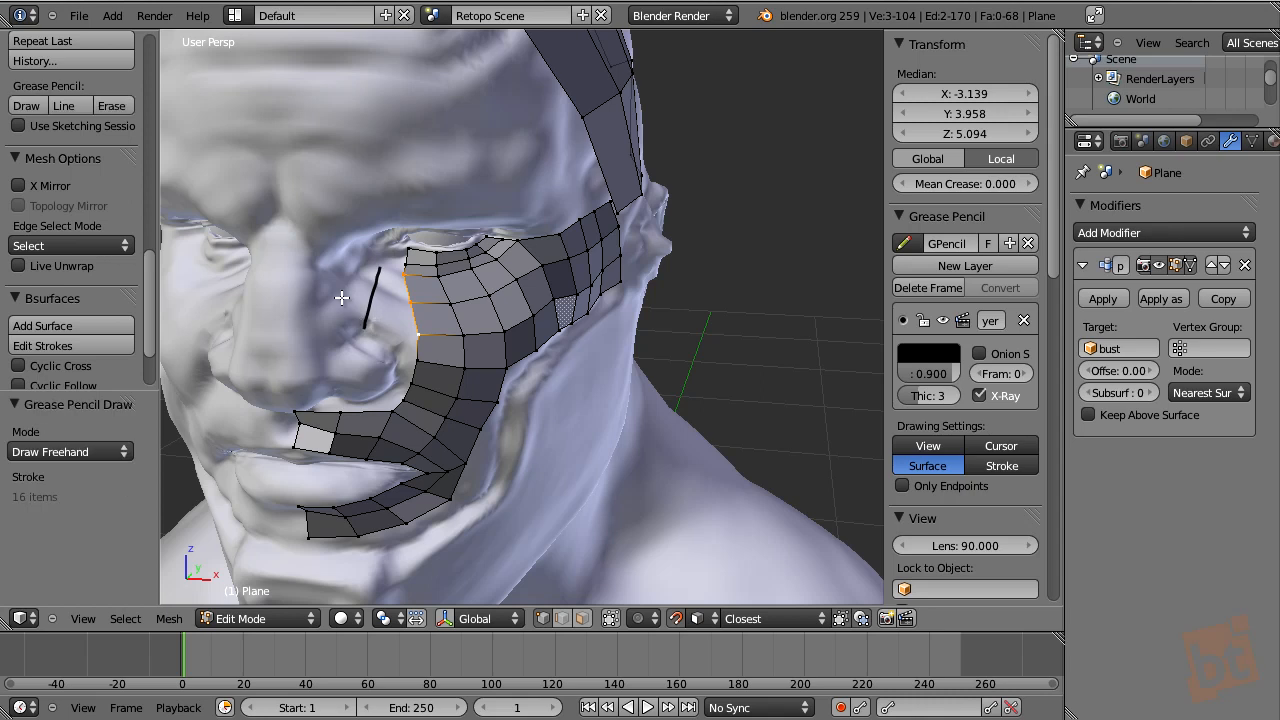
pyautogui.moveTo(336, 255); pyautogui.dragTo(327, 317)
pyautogui.moveTo(309, 334); pyautogui.dragTo(323, 290, button='middle')
pyautogui.moveTo(309, 260); pyautogui.dragTo(317, 326)
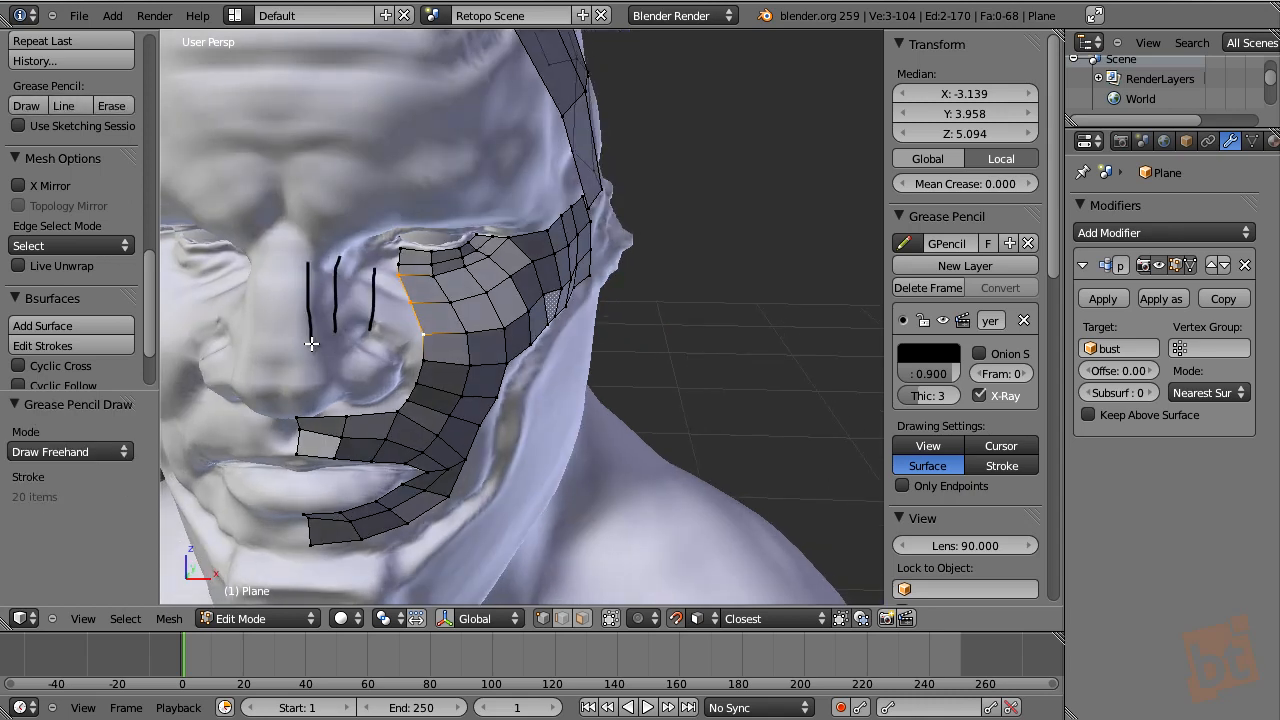
# - Draw a fourth vertical stroke on the bridge of the nose, generate the surface, and set Follow to 1
pyautogui.moveTo(306, 343); pyautogui.dragTo(289, 297, button='middle')
pyautogui.moveTo(289, 263); pyautogui.dragTo(298, 334)
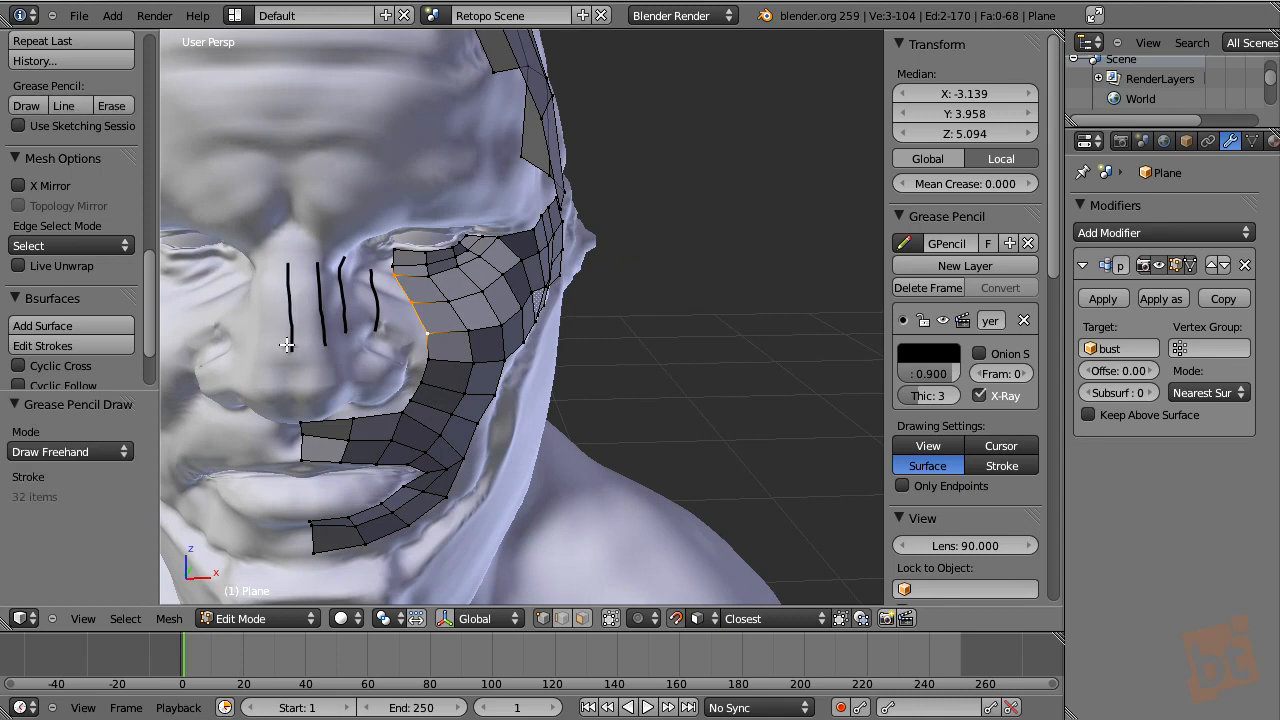
pyautogui.click(53, 326)
pyautogui.moveTo(466, 306); pyautogui.dragTo(380, 300, button='middle')
pyautogui.scroll(6, 389, 317)
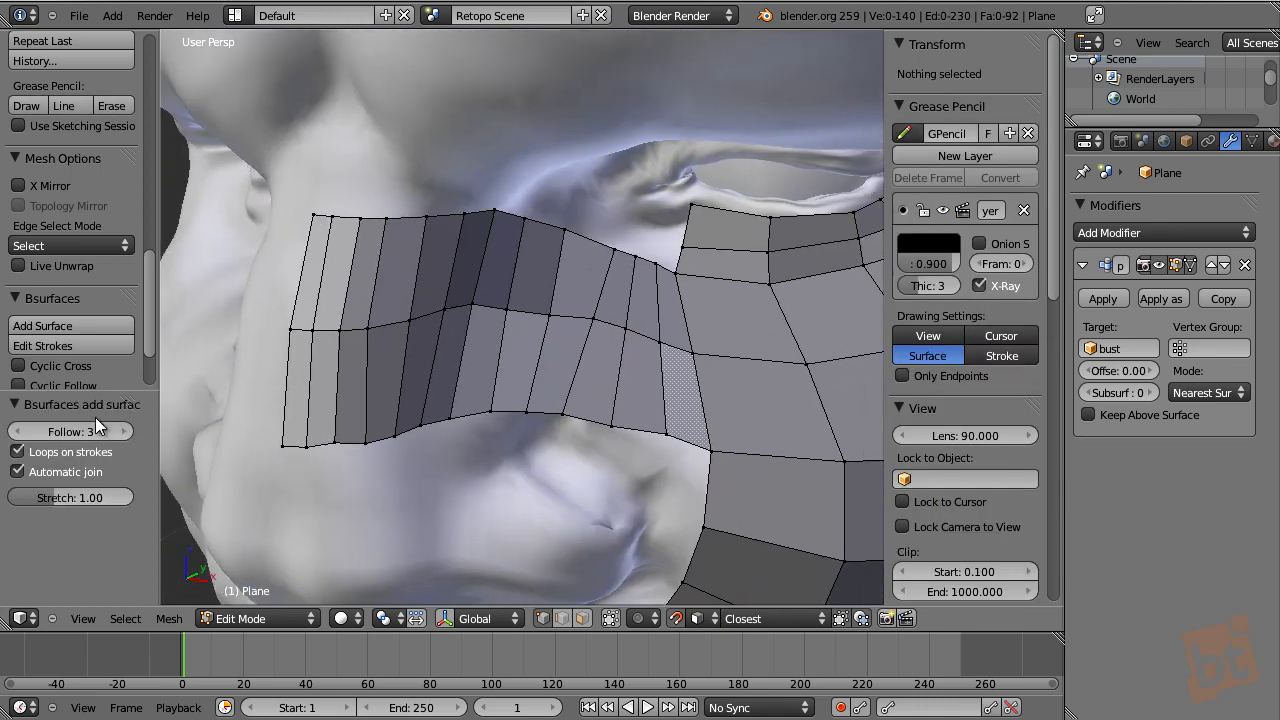
pyautogui.click(18, 431)
pyautogui.click(18, 431)
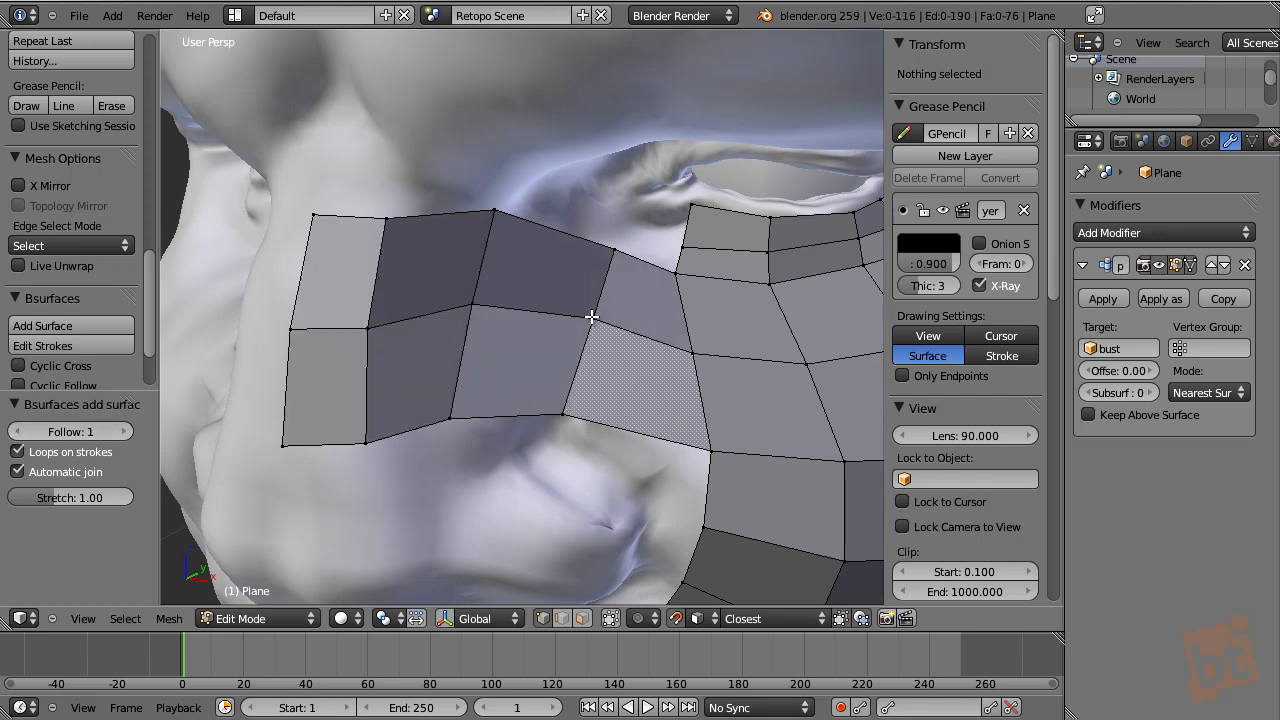
# - Select three vertices on the nose surface's upper edge, draw one stroke below the brow, generate a surface, and lower Follow by one
pyautogui.scroll(-5, 580, 297)
pyautogui.moveTo(580, 297); pyautogui.dragTo(402, 320, button='middle')
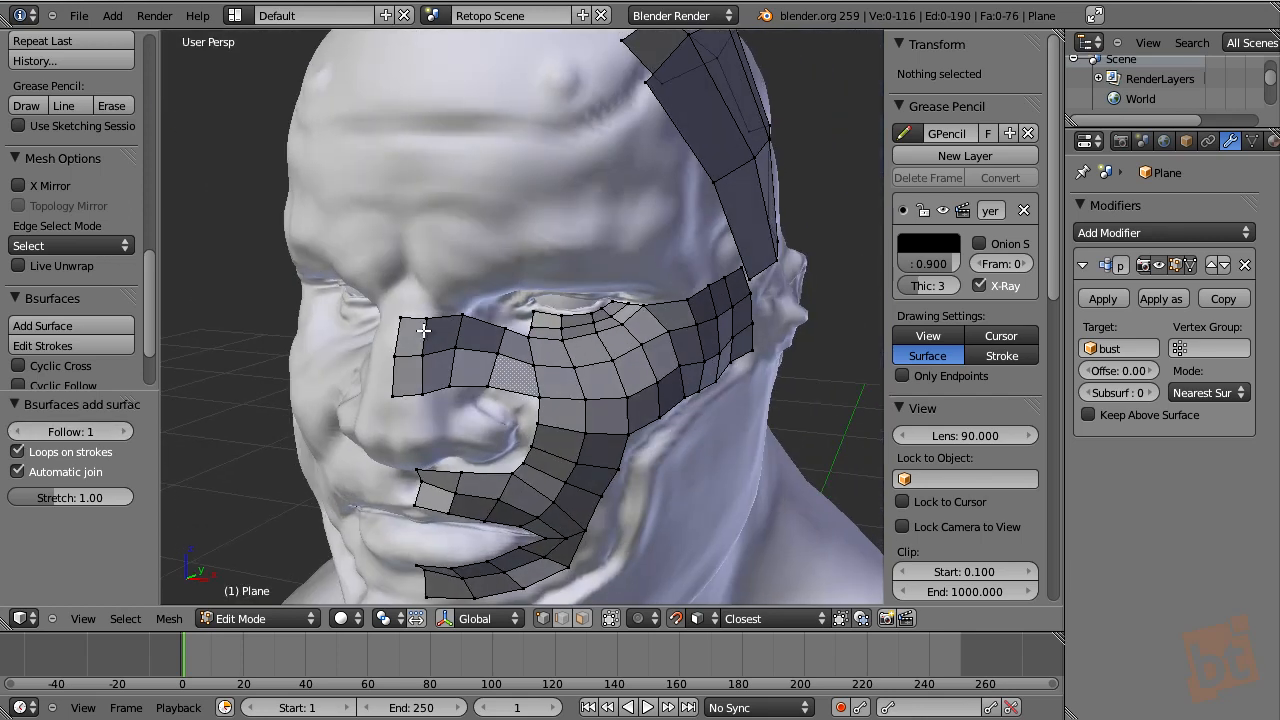
pyautogui.rightClick(400, 318)
pyautogui.keyDown('shift'); pyautogui.rightClick(428, 319); pyautogui.keyUp('shift')
pyautogui.keyDown('shift'); pyautogui.rightClick(460, 316); pyautogui.keyUp('shift')
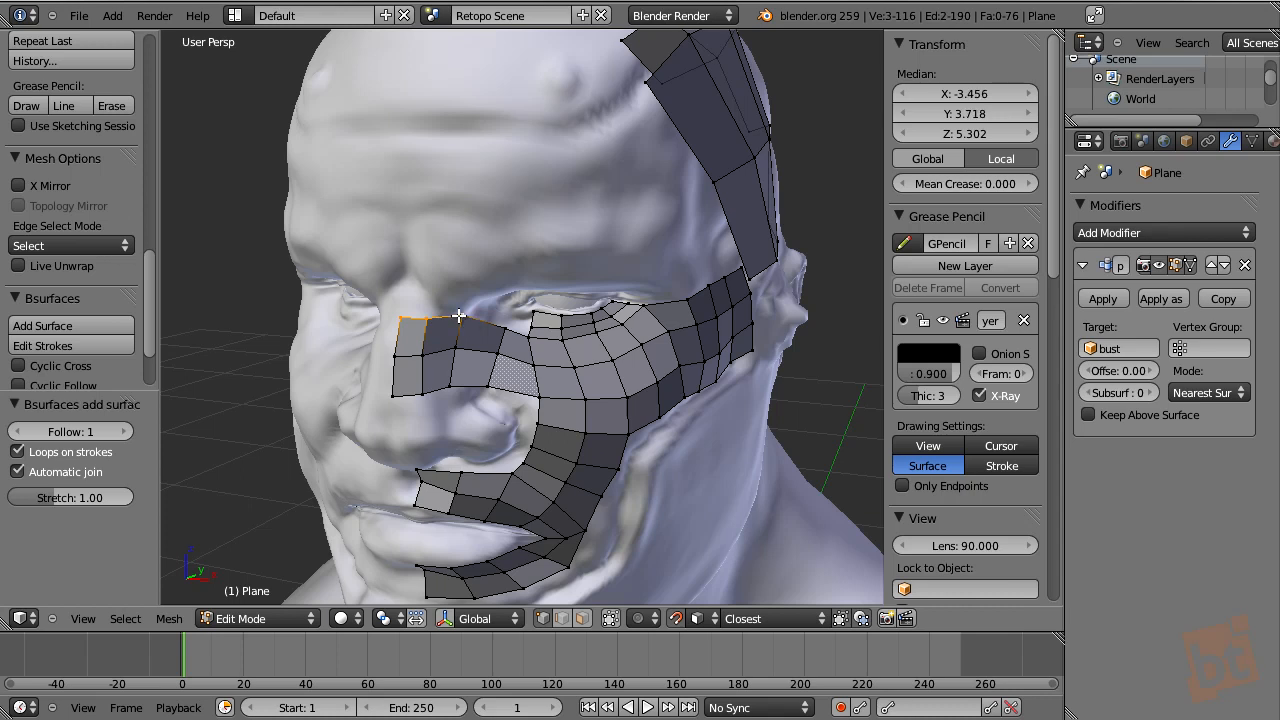
pyautogui.moveTo(410, 272); pyautogui.dragTo(473, 305)
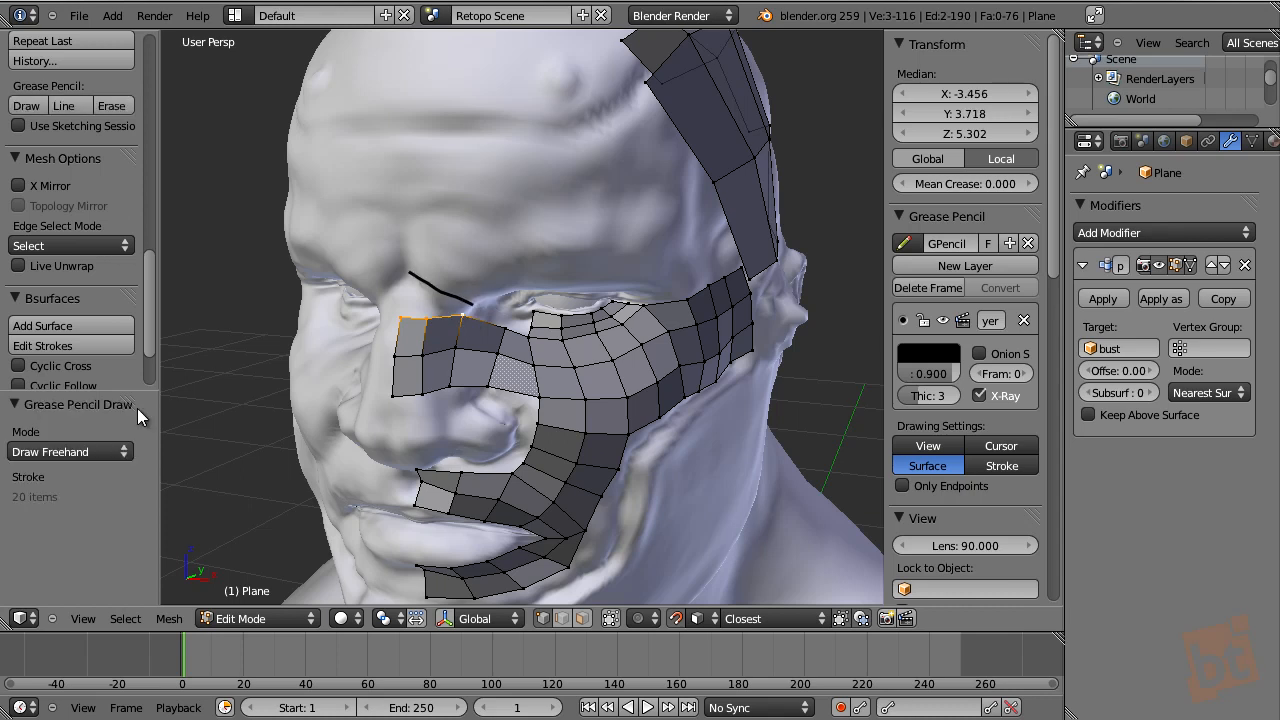
pyautogui.click(71, 324)
pyautogui.moveTo(485, 338)
pyautogui.mouseDown(button='middle')
pyautogui.moveTo(484, 287)
pyautogui.moveTo(523, 283)
pyautogui.mouseUp(button='middle')
pyautogui.click(15, 431)
# - Sketch a grid of four lengthwise and four crossing strokes over the side of the jaw and generate a surface from it
pyautogui.moveTo(595, 360)
pyautogui.mouseDown(button='middle')
pyautogui.moveTo(509, 374)
pyautogui.moveTo(651, 394)
pyautogui.moveTo(720, 383)
pyautogui.moveTo(503, 380)
pyautogui.moveTo(687, 365)
pyautogui.moveTo(663, 374)
pyautogui.moveTo(623, 331)
pyautogui.mouseUp(button='middle')
pyautogui.scroll(-3, 627, 392)
pyautogui.press('d')
pyautogui.moveTo(599, 288); pyautogui.dragTo(442, 344)
pyautogui.moveTo(617, 318)
pyautogui.mouseDown()
pyautogui.moveTo(450, 398)
pyautogui.moveTo(514, 417)
pyautogui.moveTo(639, 351)
pyautogui.moveTo(470, 460)
pyautogui.mouseUp()
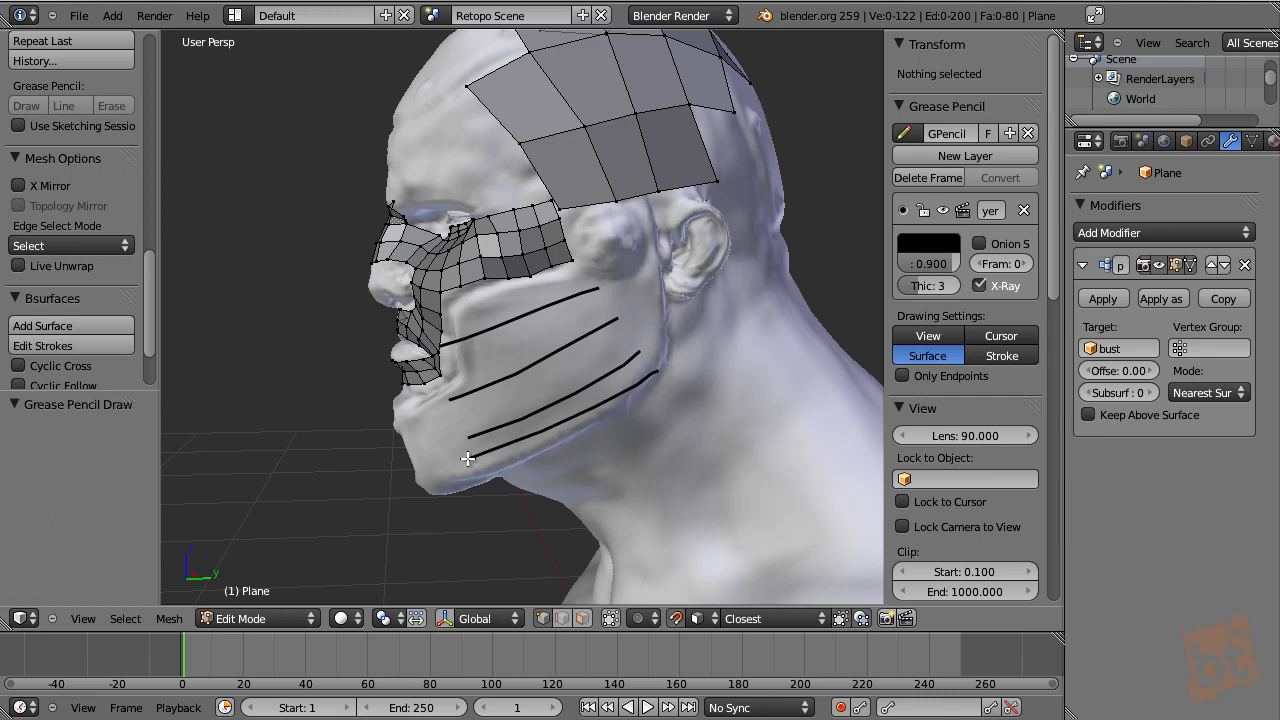
pyautogui.moveTo(582, 283); pyautogui.dragTo(648, 403)
pyautogui.moveTo(553, 300); pyautogui.dragTo(604, 440)
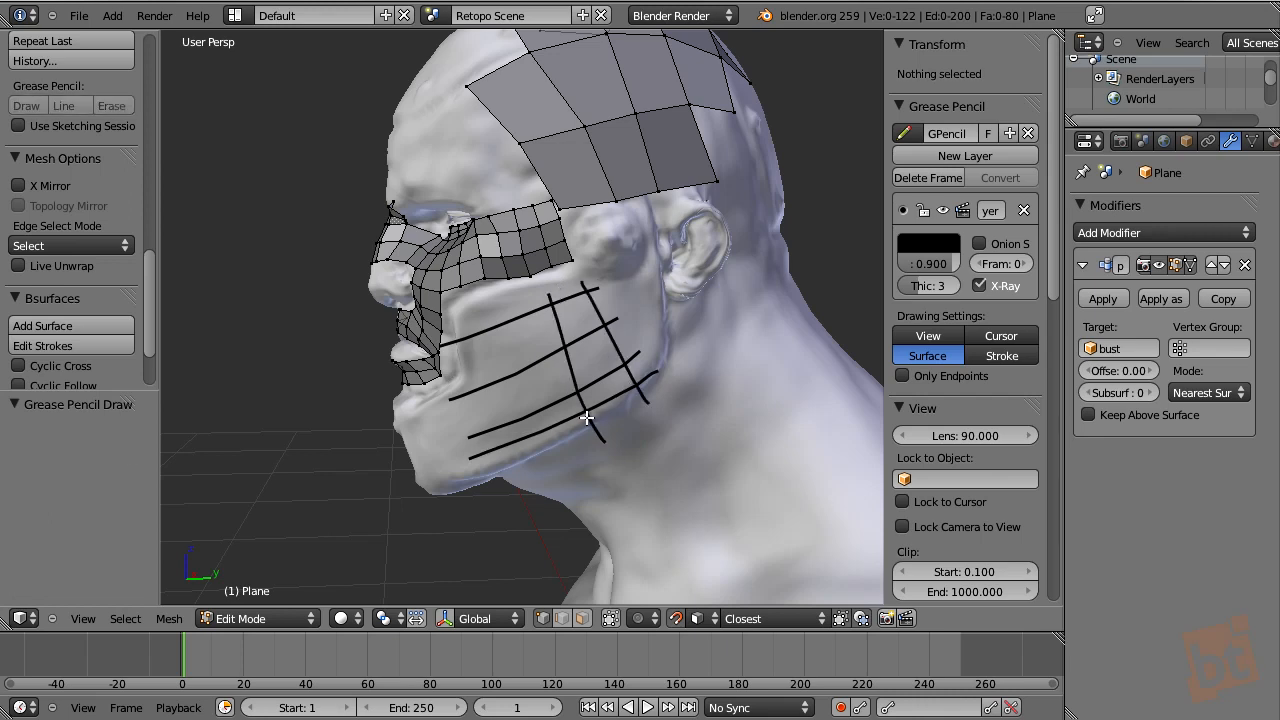
pyautogui.moveTo(497, 300); pyautogui.dragTo(537, 462)
pyautogui.moveTo(467, 325); pyautogui.dragTo(497, 465)
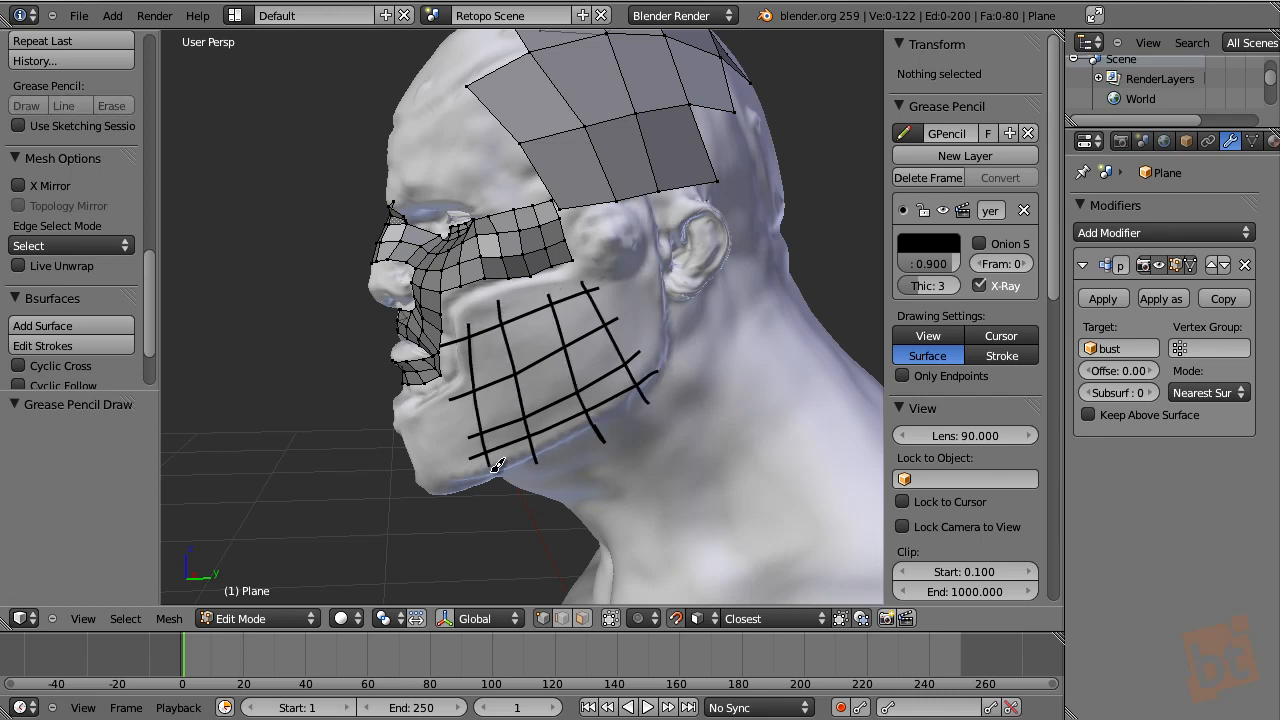
pyautogui.click(103, 325)
# - Switch the retopology mesh to Object Mode and deselect all objects
pyautogui.moveTo(542, 319); pyautogui.dragTo(657, 335, button='middle')
pyautogui.keyDown('shift'); pyautogui.moveTo(728, 440); pyautogui.dragTo(606, 289, button='middle'); pyautogui.keyUp('shift')
pyautogui.scroll(-2, 540, 335)
pyautogui.moveTo(531, 349); pyautogui.dragTo(630, 350, button='middle')
pyautogui.press('Tab')
pyautogui.press('a')
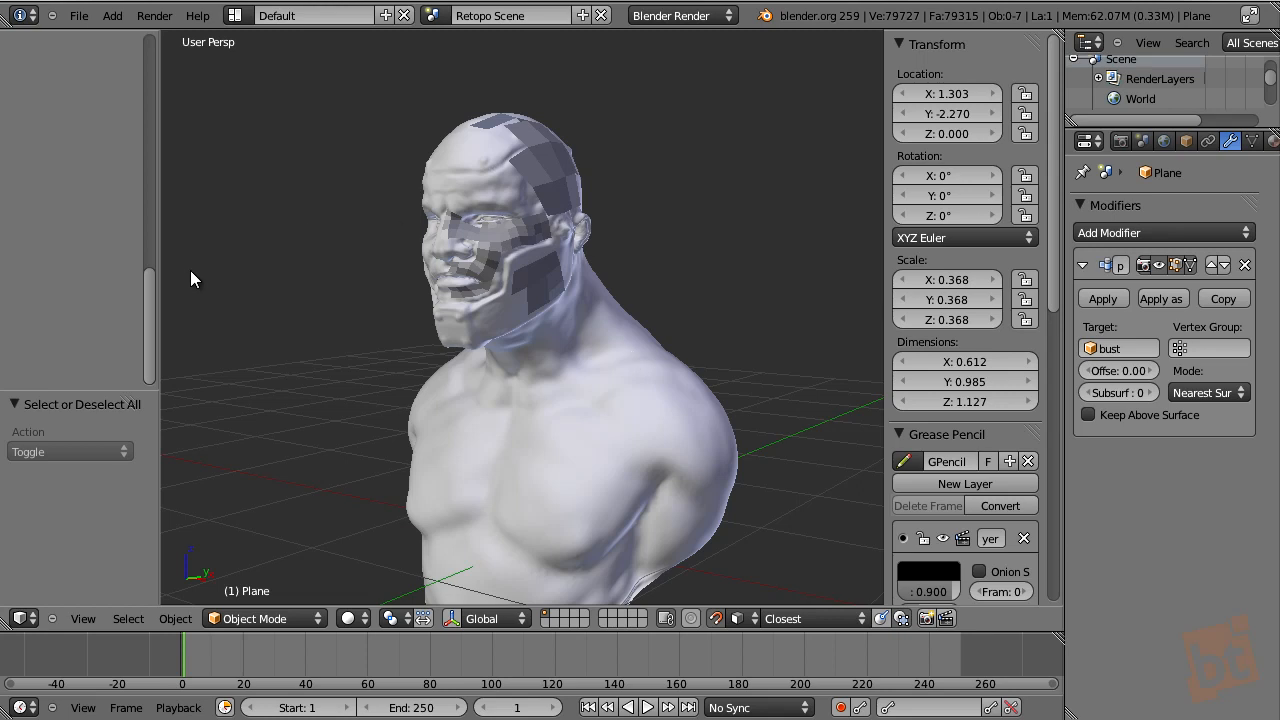
pyautogui.moveTo(148, 296); pyautogui.dragTo(139, 46)
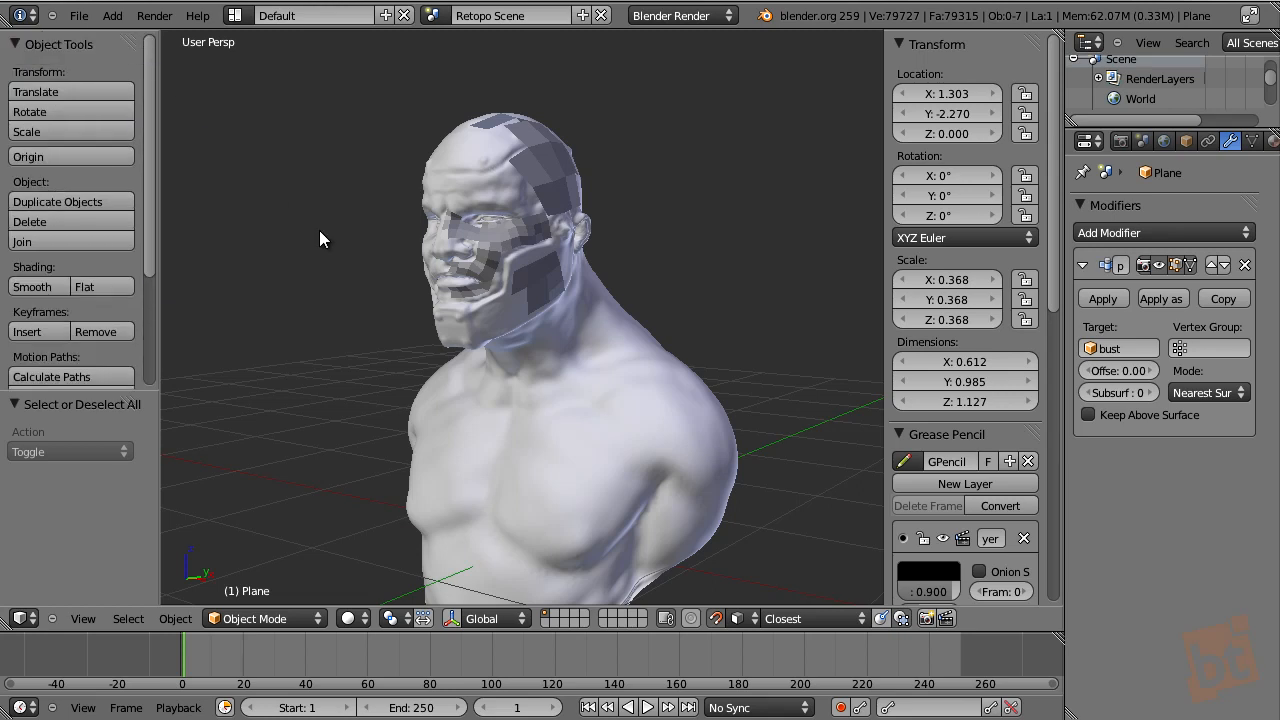